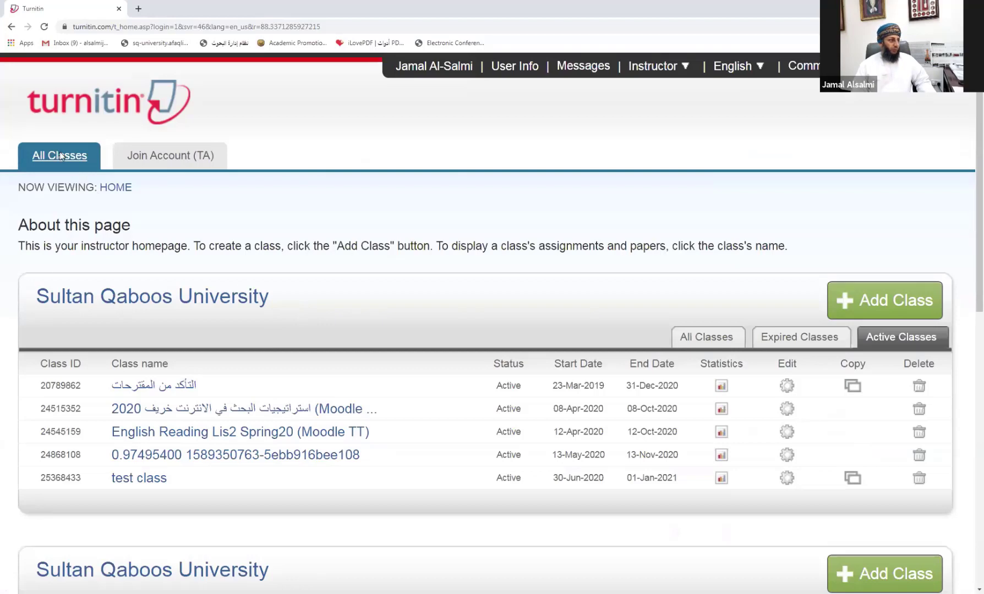
Step: Start a new class named 'Research project Class (2020)'
scroll(59, 363, down, 2)
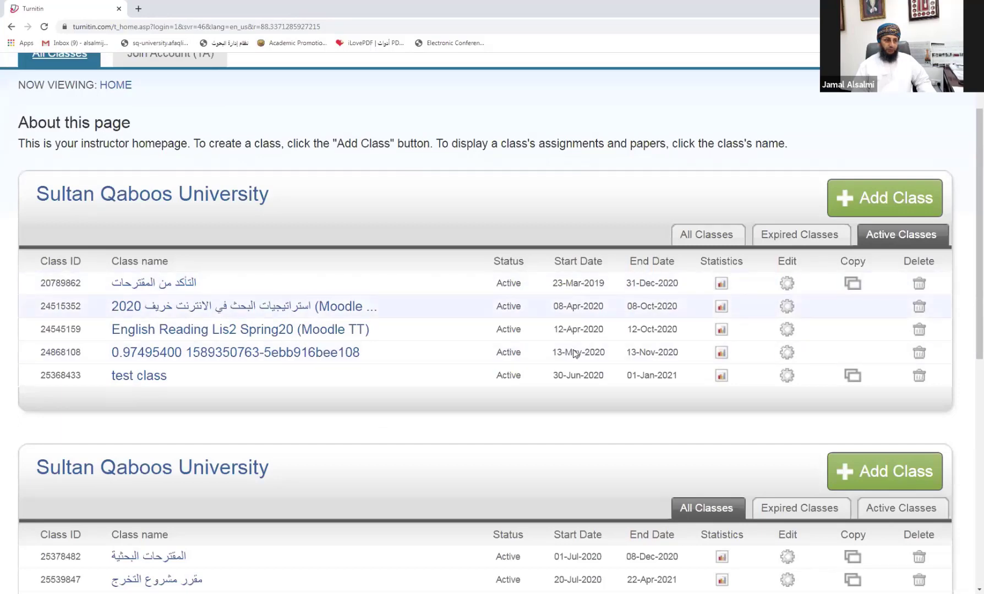
scroll(140, 400, down, 1)
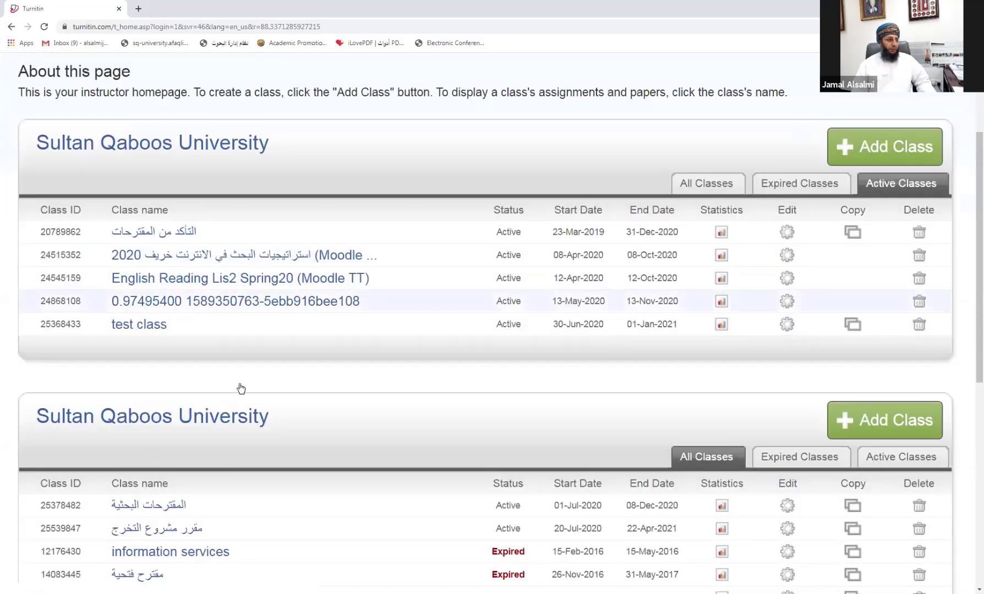
scroll(194, 323, down, 4)
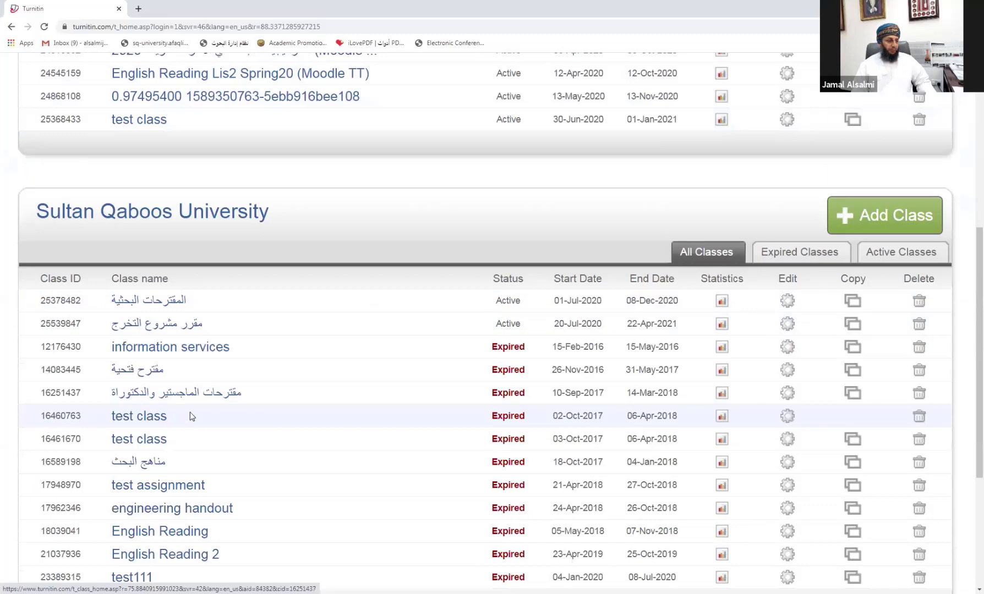
scroll(448, 297, up, 7)
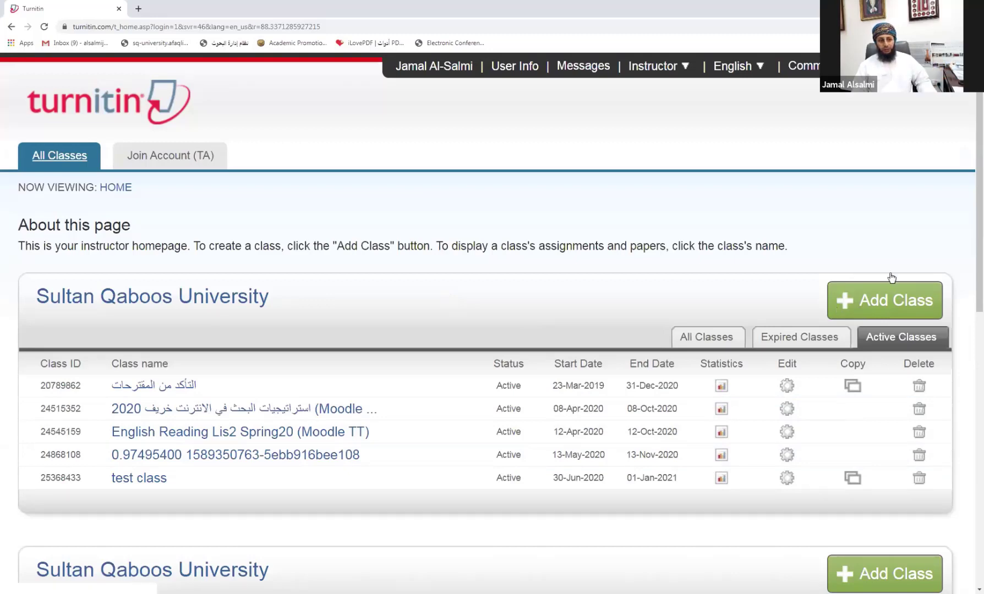
click(876, 306)
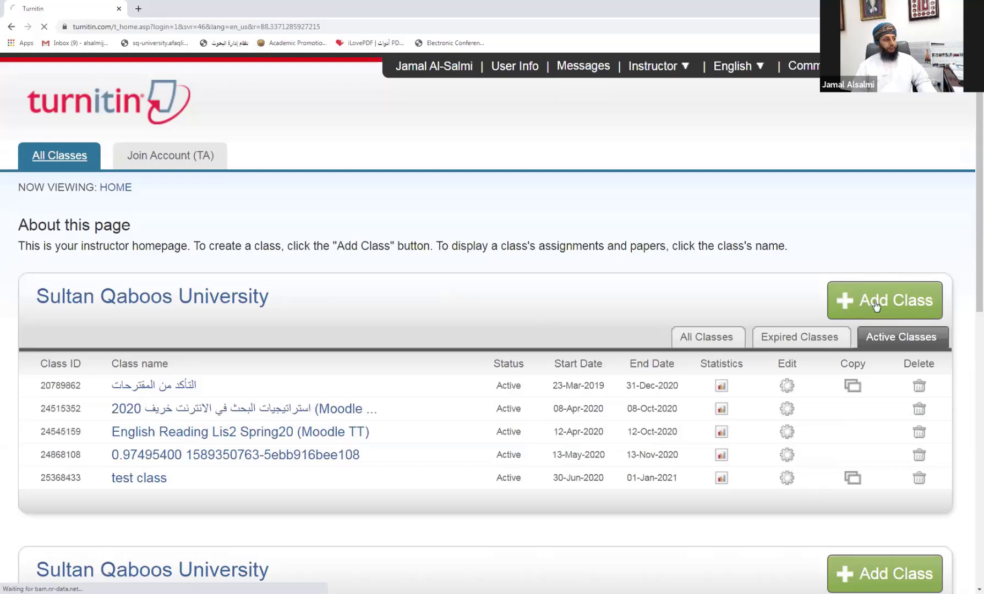
scroll(876, 307, down, 2)
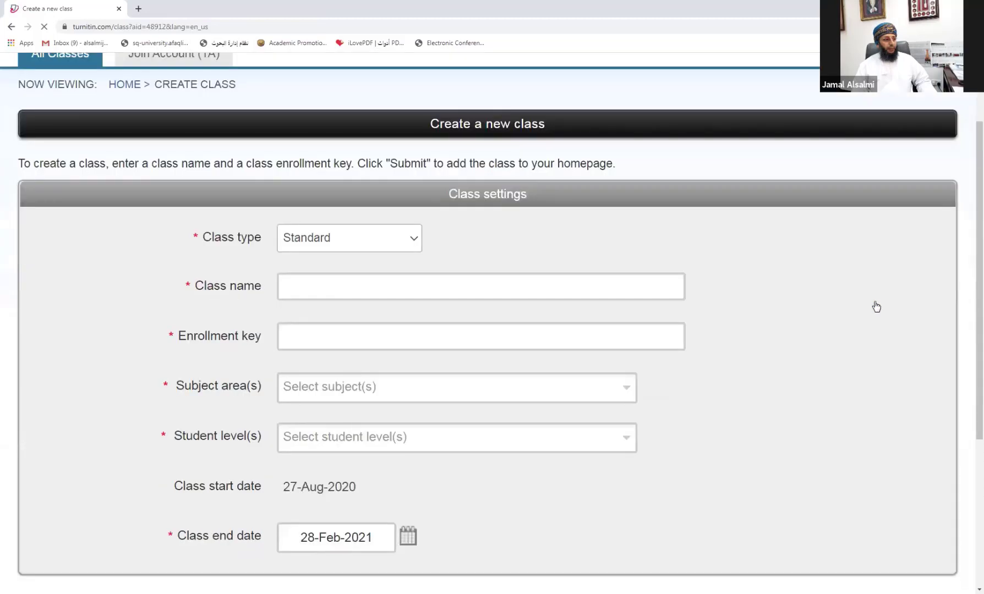
scroll(876, 306, down, 2)
scroll(876, 306, up, 3)
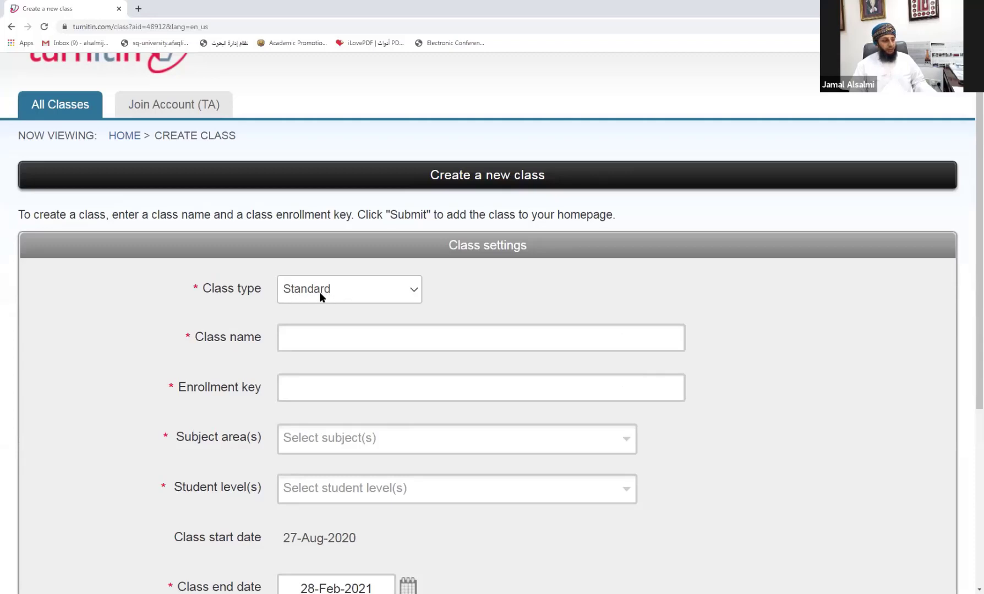
click(321, 338)
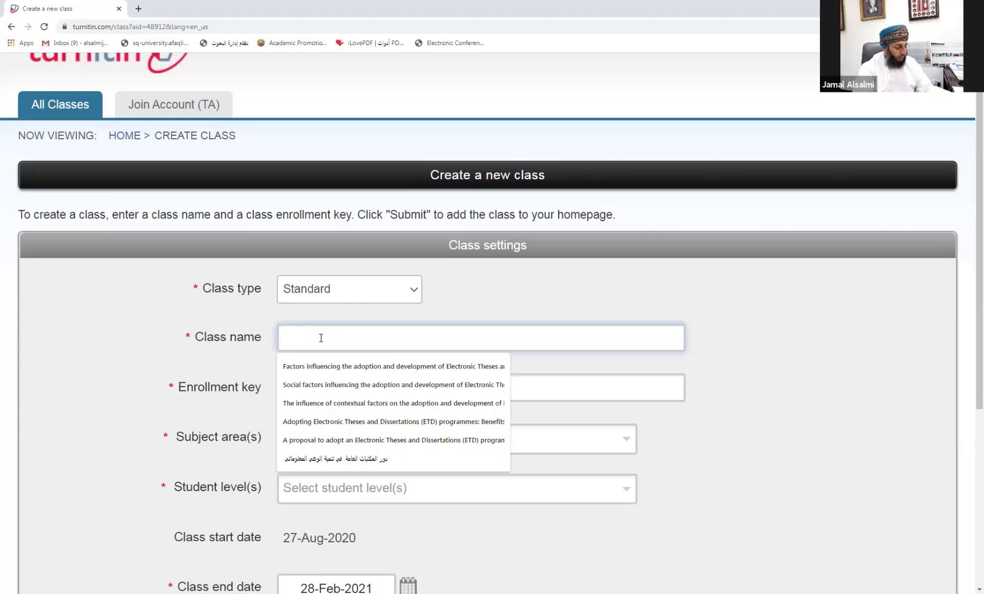
text(re)
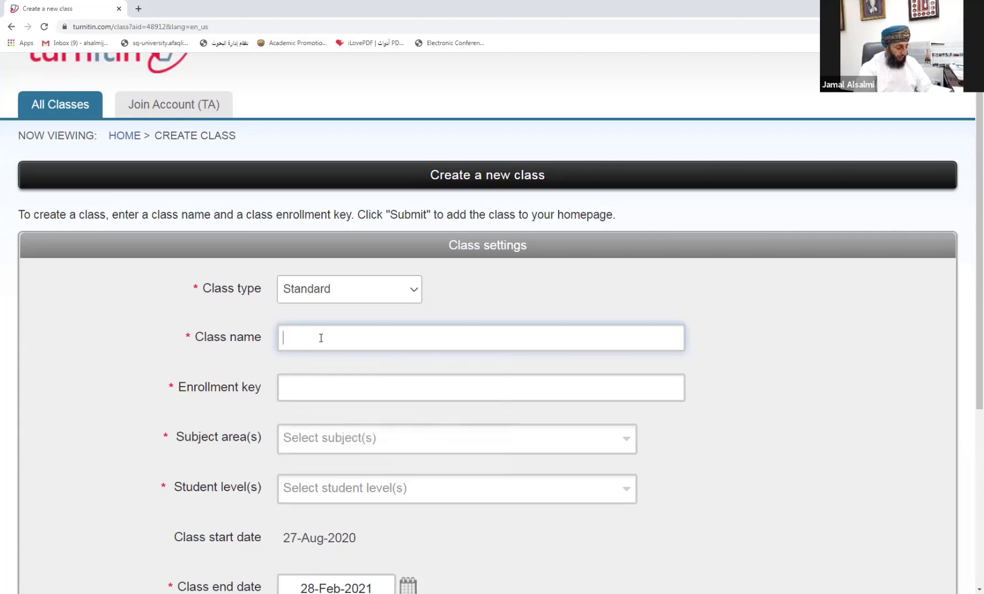
text(Resear)
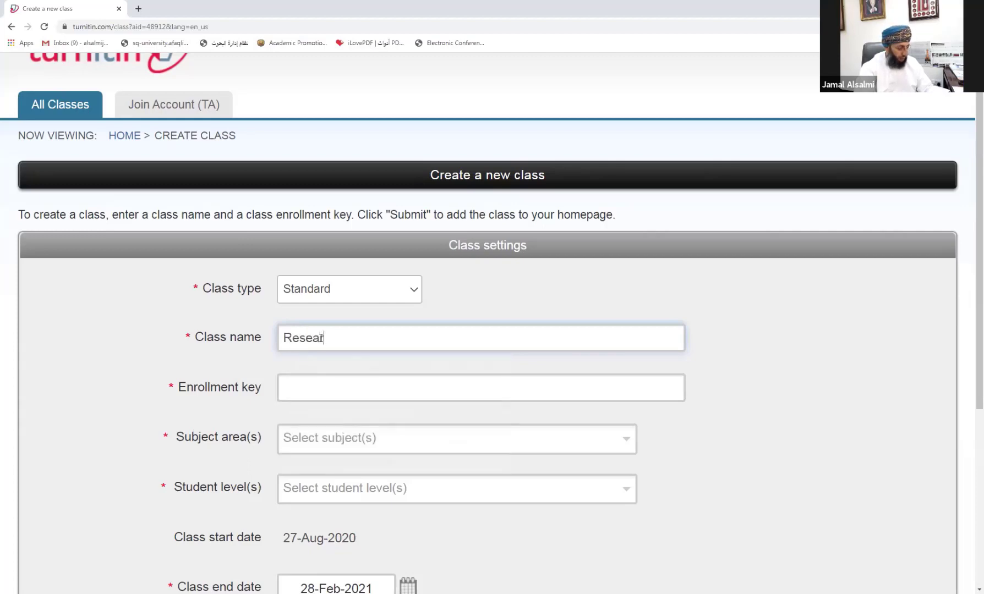
text(ch proje)
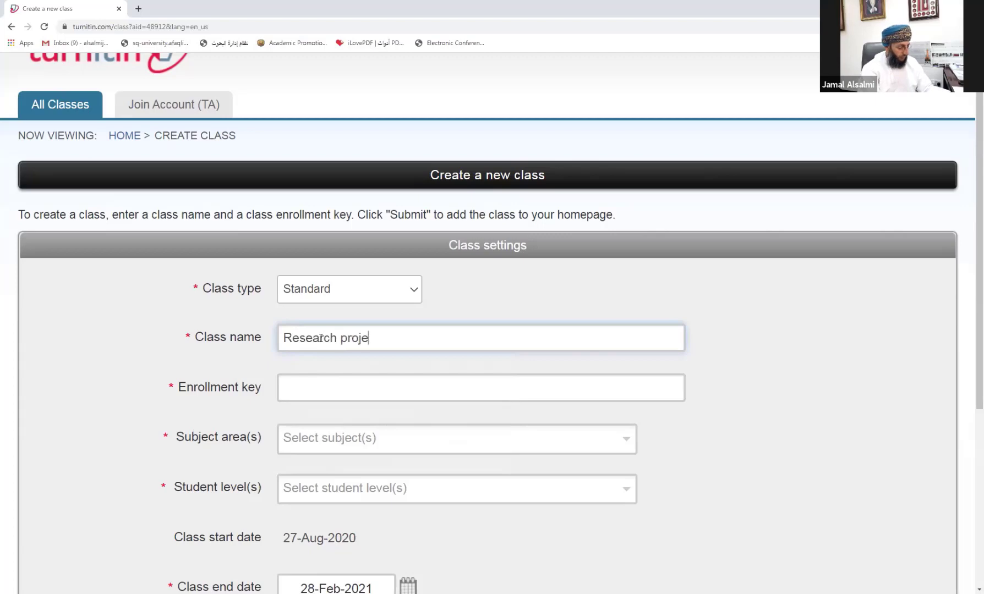
text(ct Class)
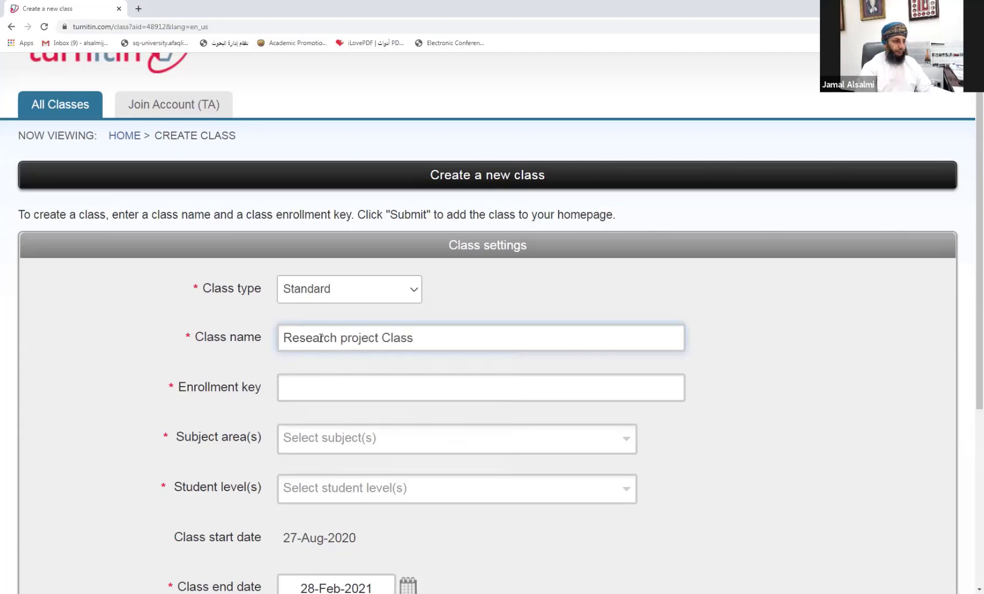
text( ()
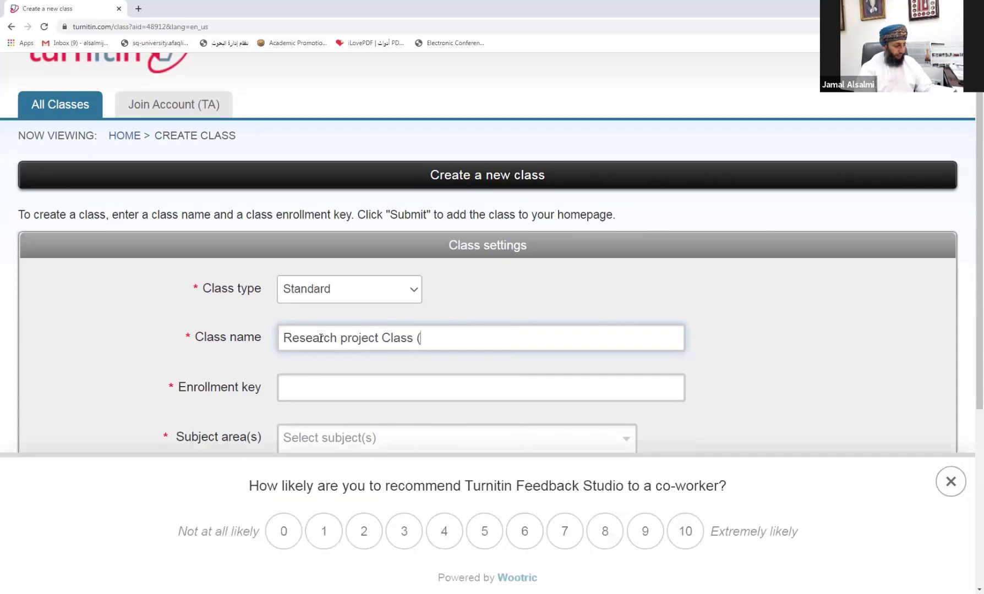
text(2020)
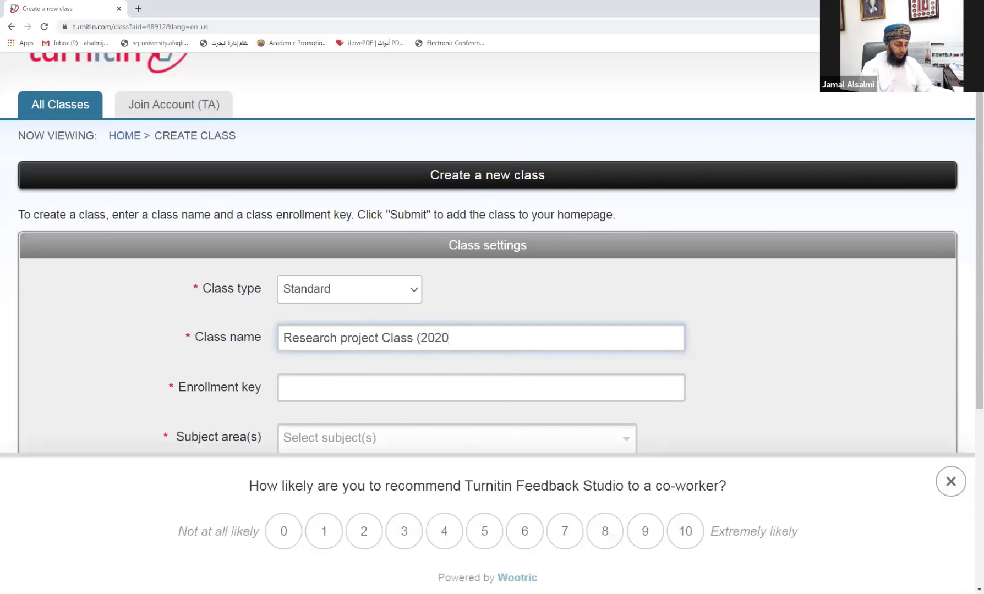
text())
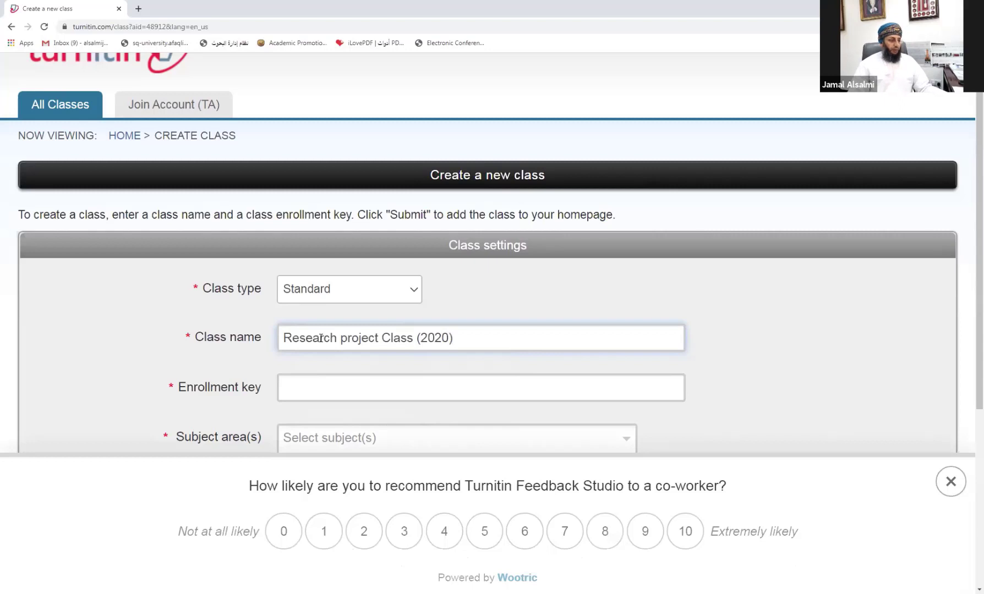
Step: Enter an enrollment key for the class
click(318, 391)
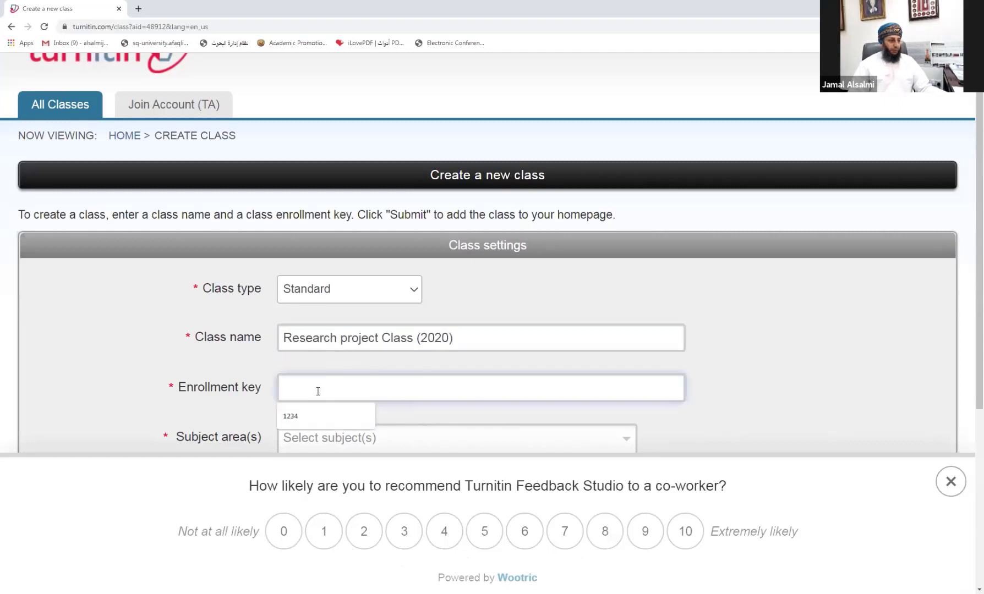
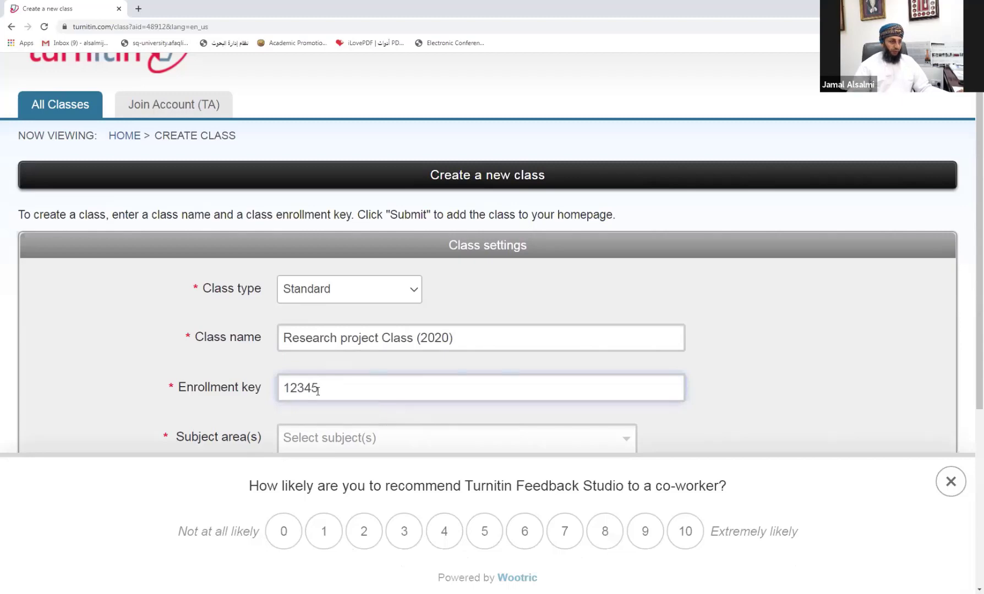
scroll(314, 378, down, 3)
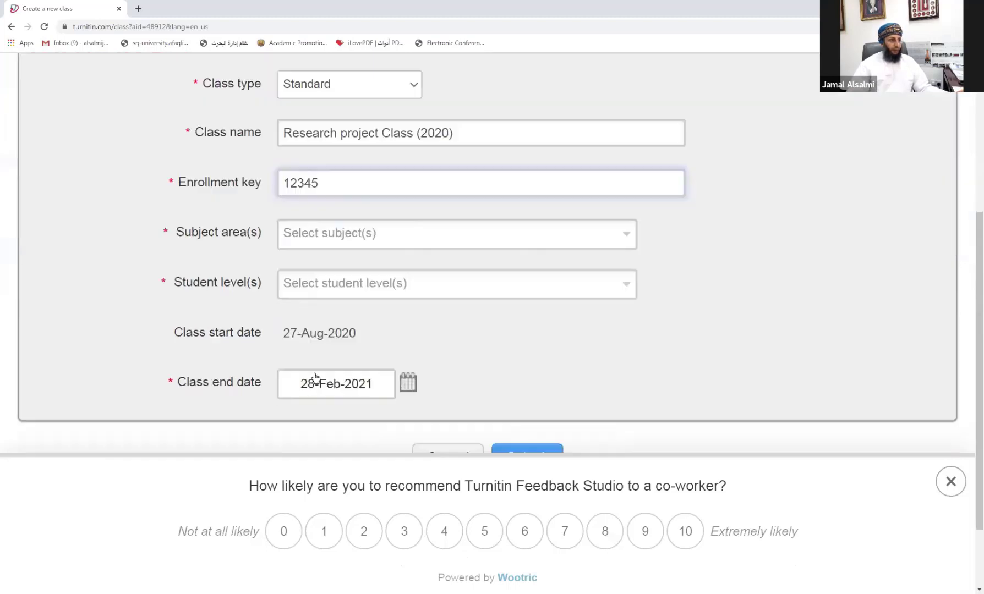
Step: Pick Information Literacy as the subject area and Undergraduate as the student level
click(322, 244)
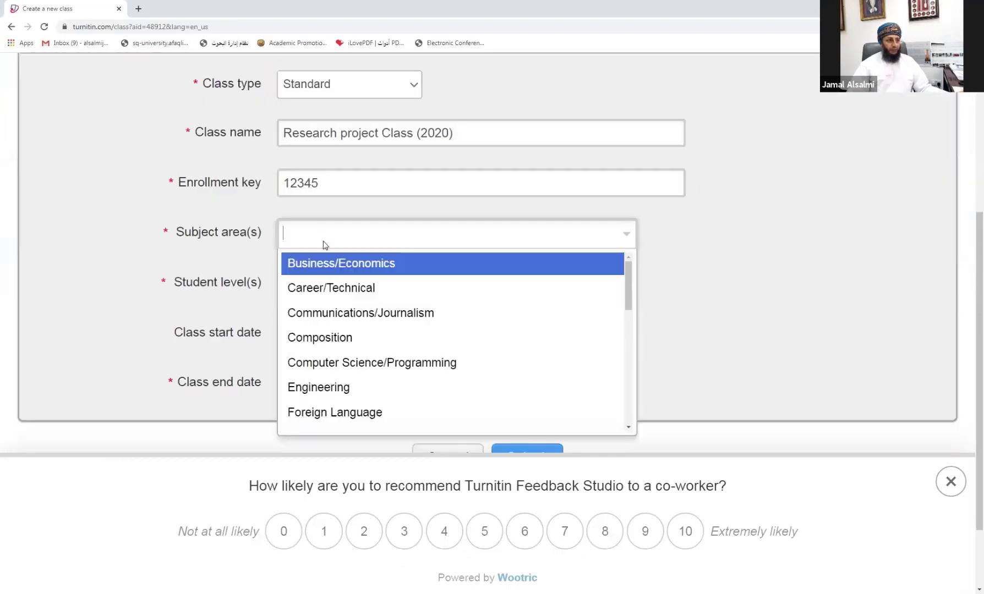
drag(626, 277, 615, 311)
scroll(616, 311, down, 1)
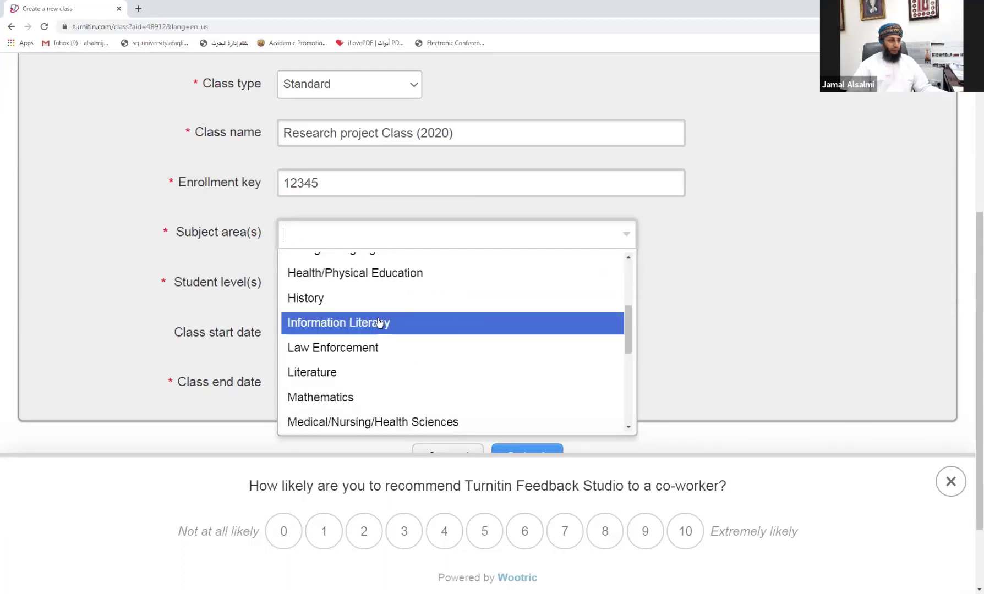
click(345, 323)
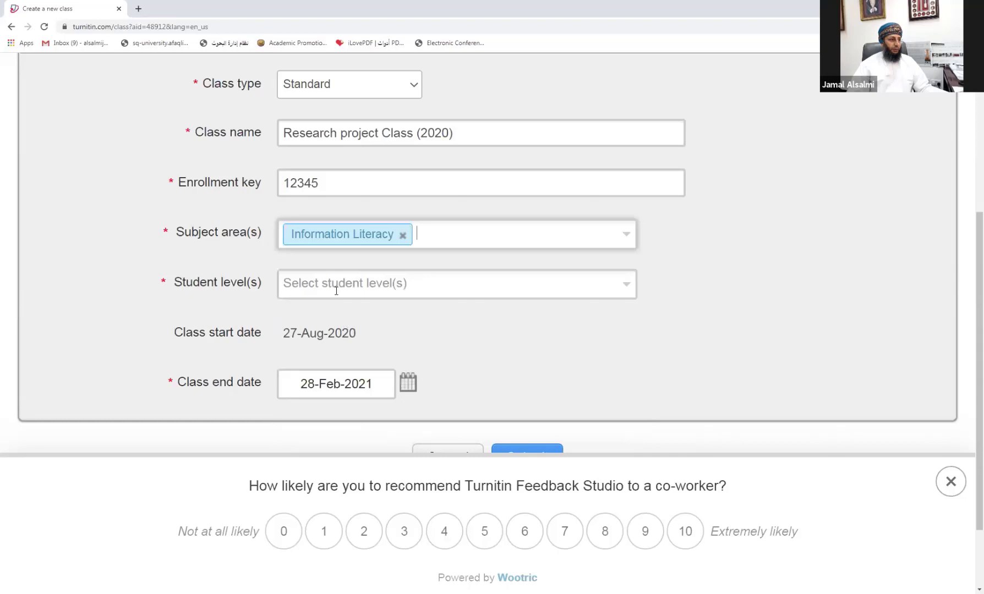
click(374, 286)
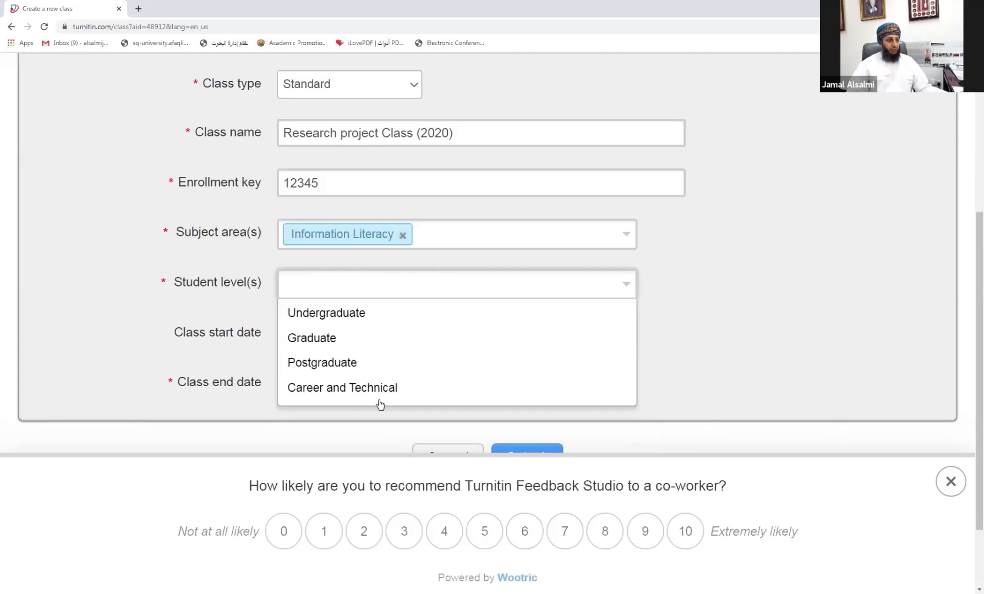
click(320, 313)
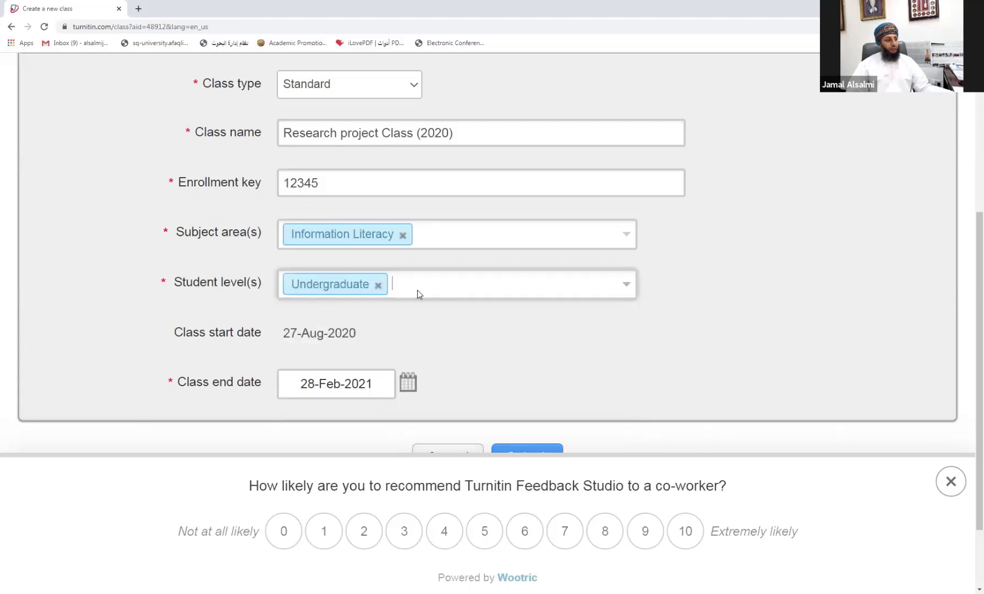
scroll(404, 338, down, 3)
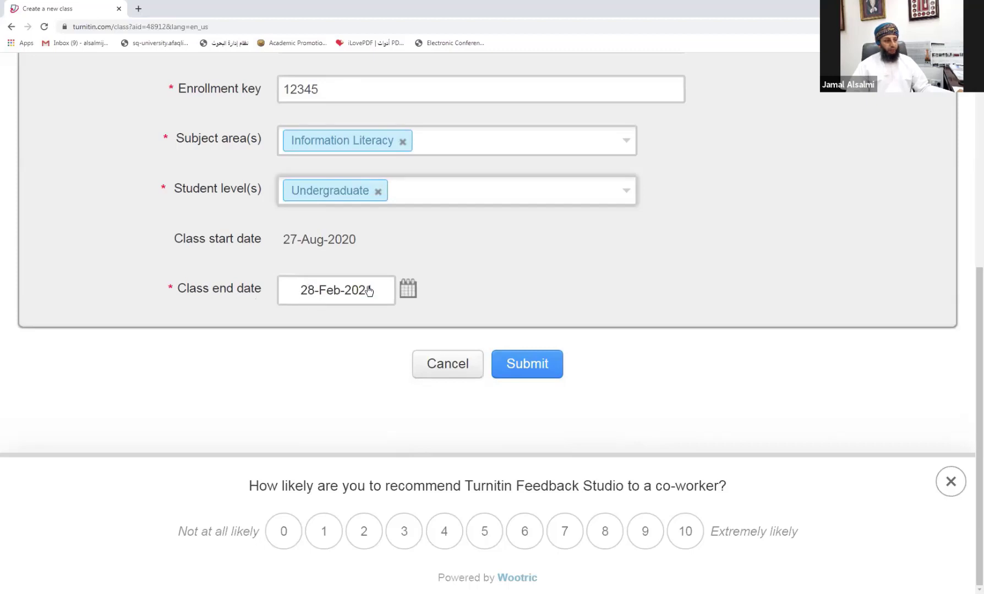
Step: Set the class end date to 15 January 2021
click(407, 296)
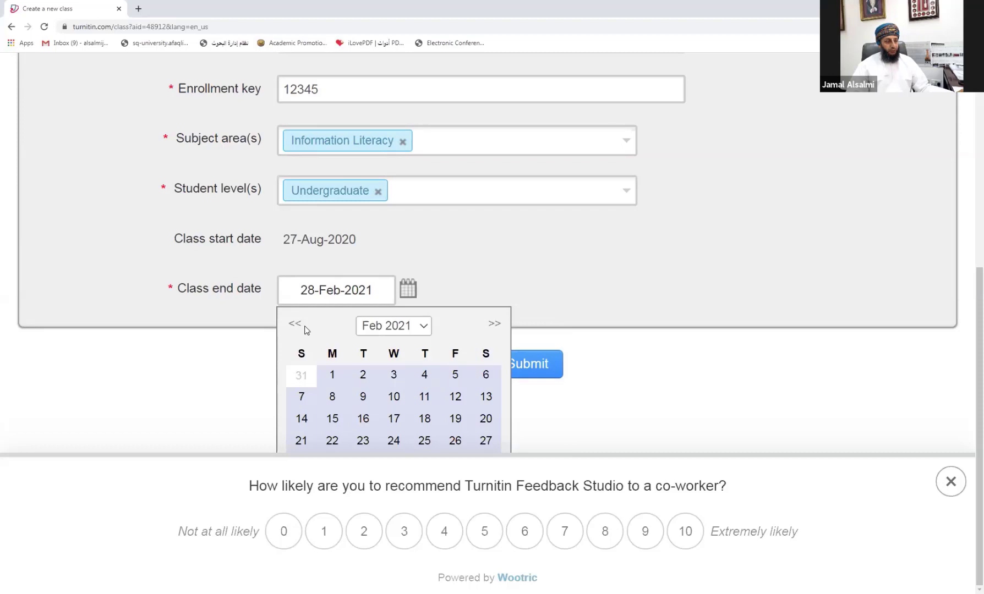
click(370, 328)
click(383, 372)
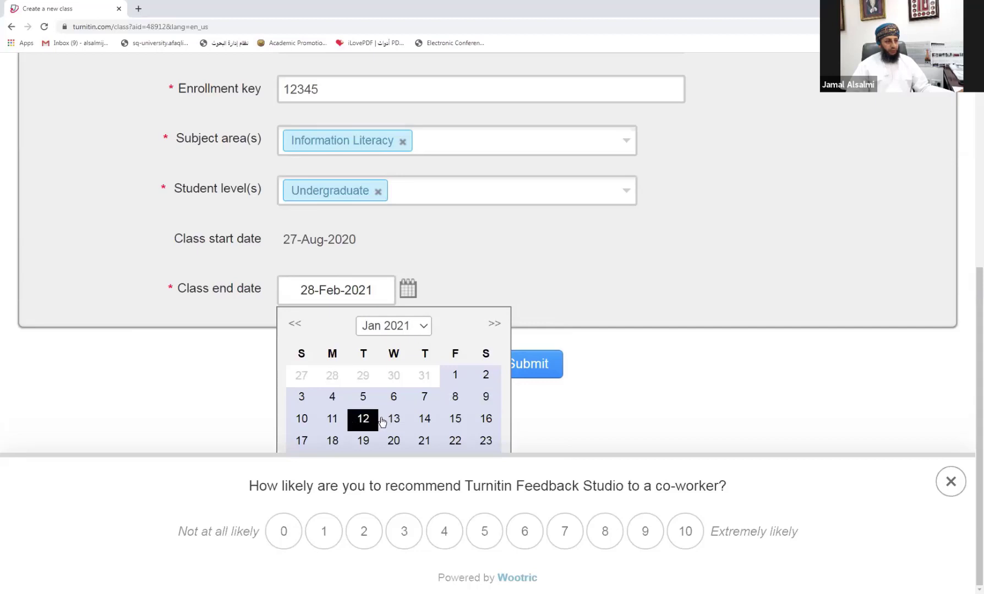
click(455, 421)
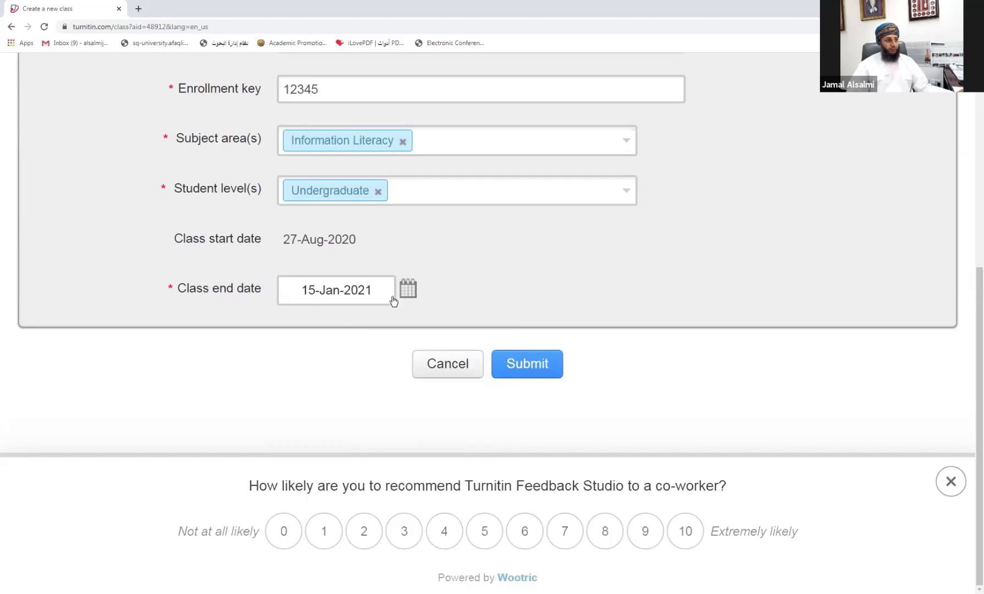
Step: Submit the completed class details to create the class
scroll(393, 300, up, 4)
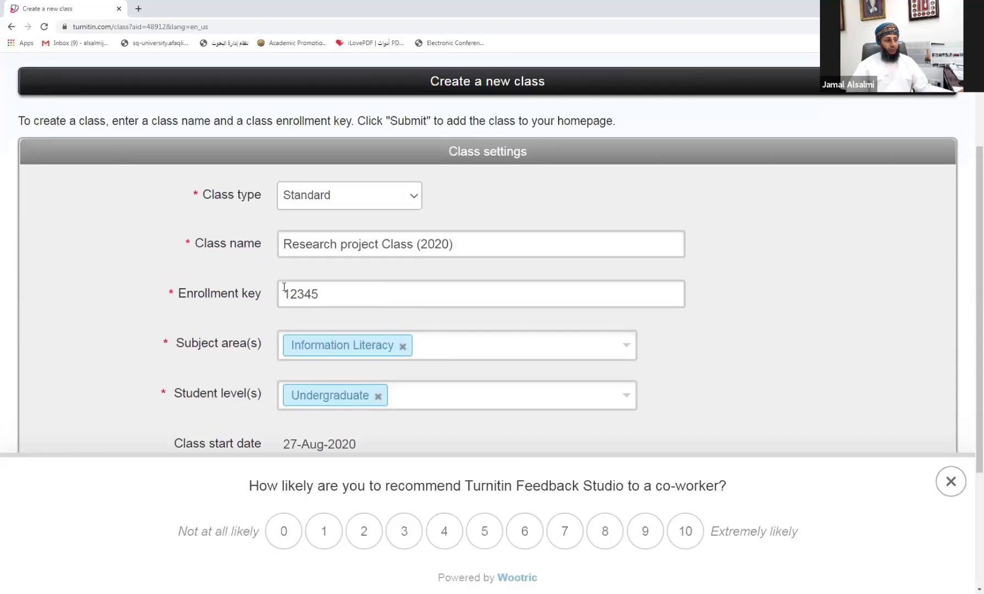
scroll(284, 287, down, 4)
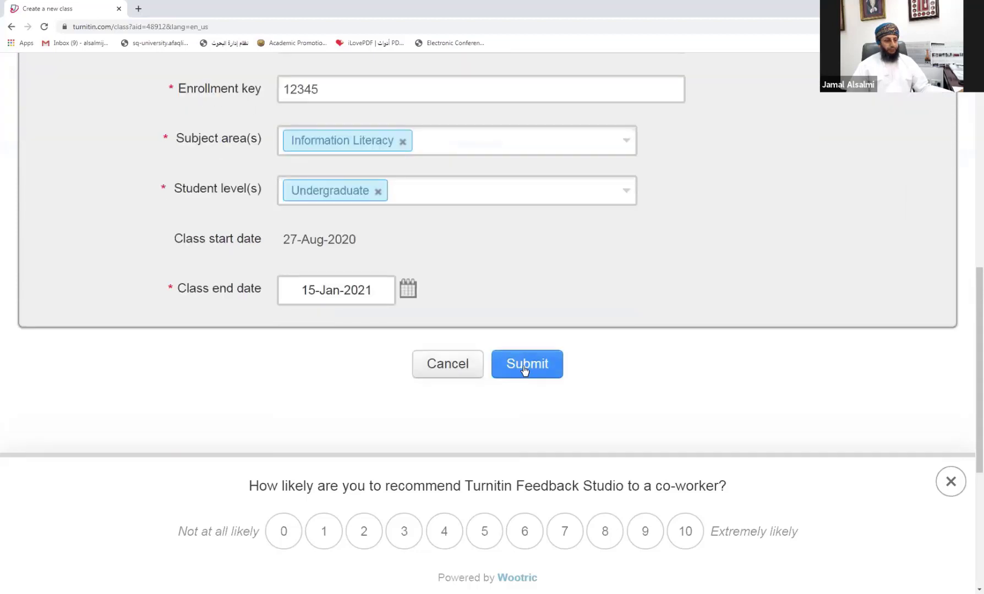
click(524, 368)
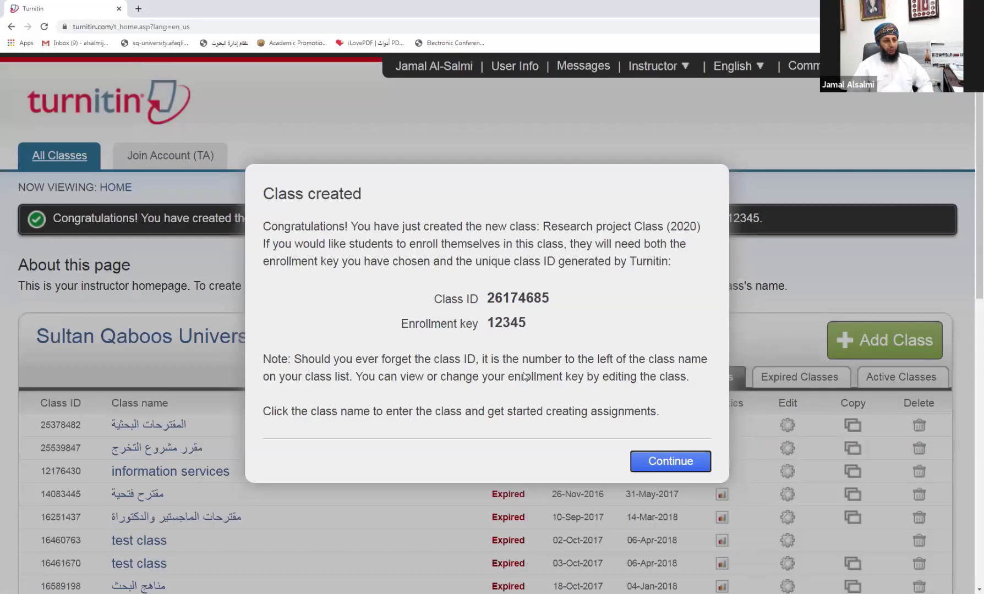
Step: Close the class-created confirmation and dismiss the feedback survey banner
click(669, 462)
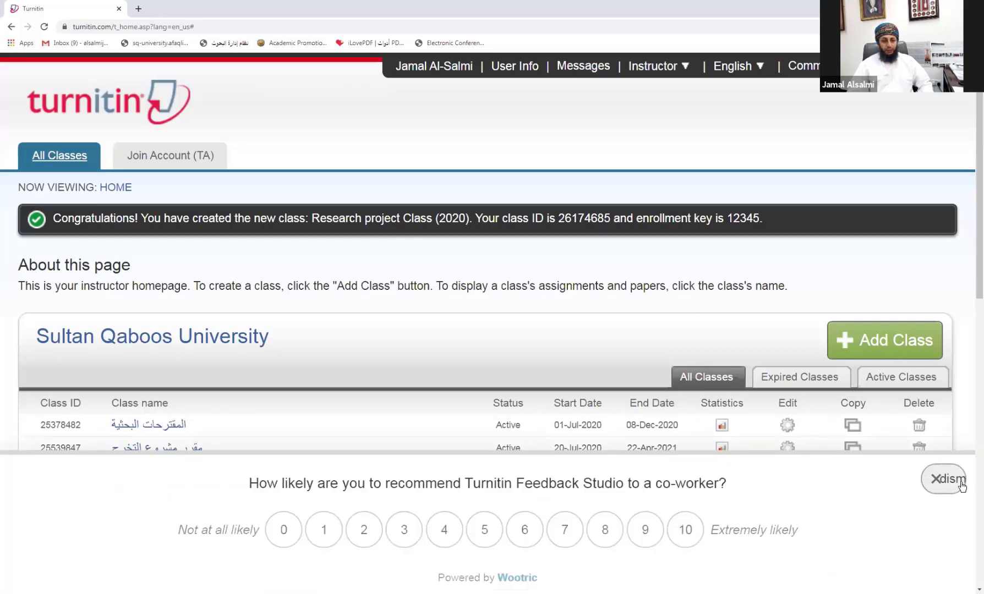
click(897, 479)
Step: Find Research project Class (2020) in the class list and open its homepage
scroll(698, 490, down, 4)
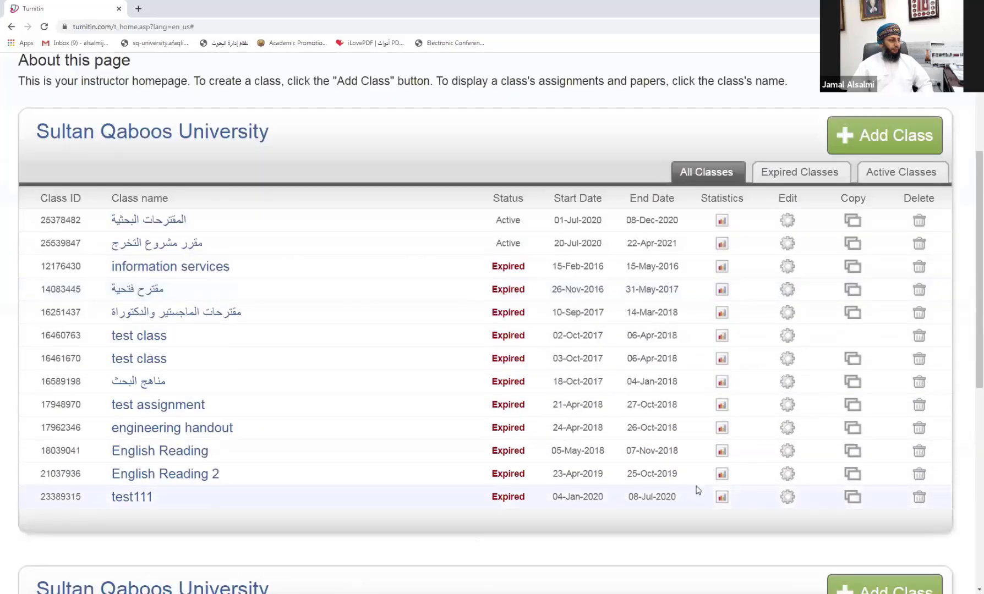
scroll(697, 490, down, 7)
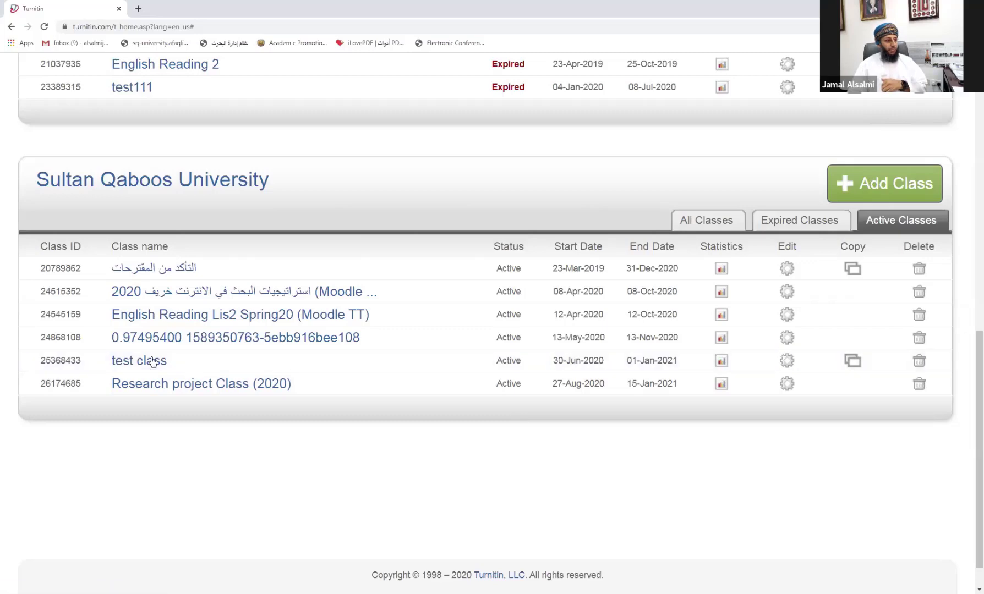
click(161, 387)
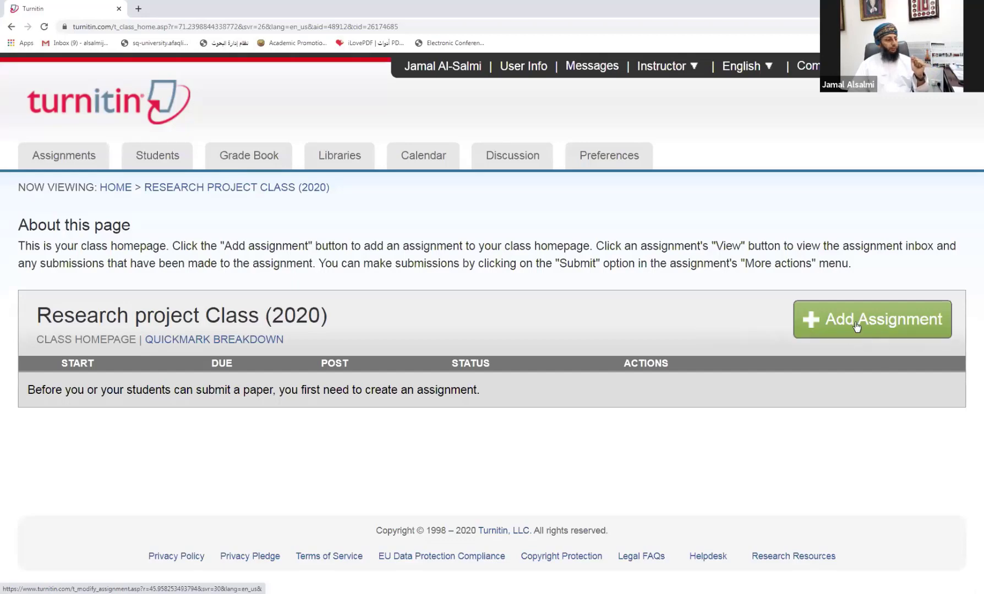
Step: Add a new assignment titled 'First Assignment (Test)'
click(840, 326)
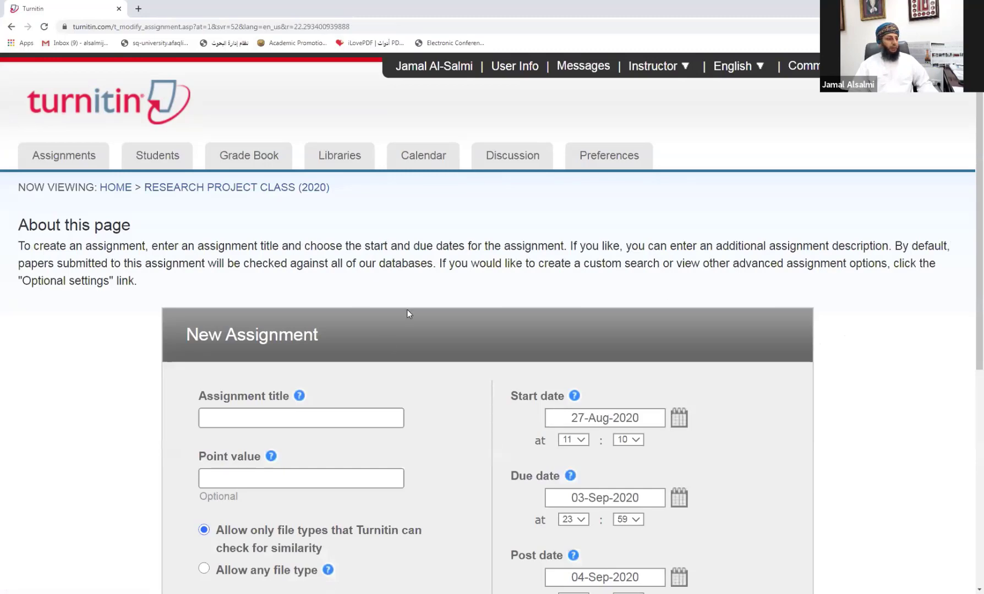
scroll(384, 339, down, 3)
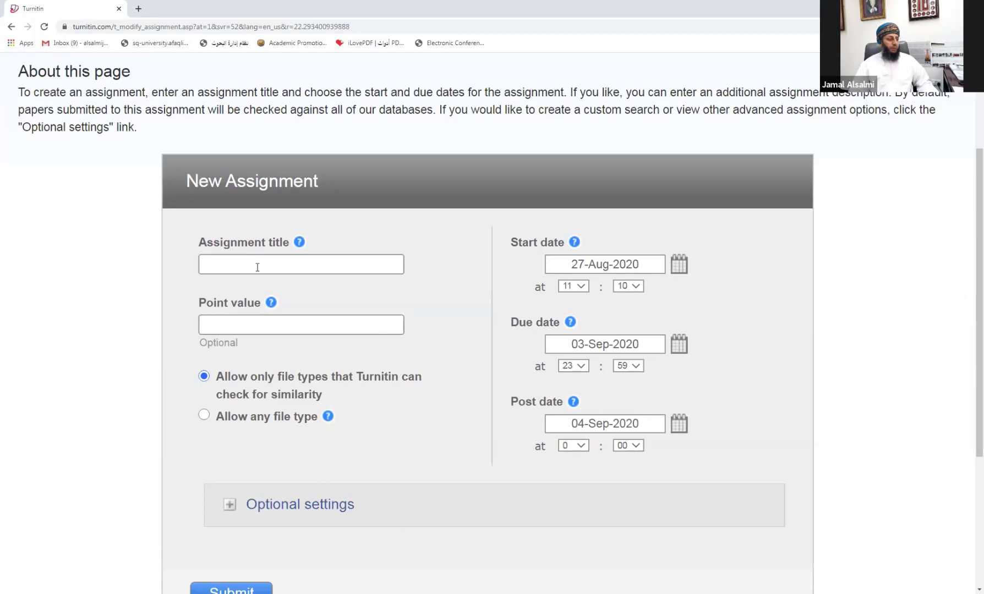
click(218, 264)
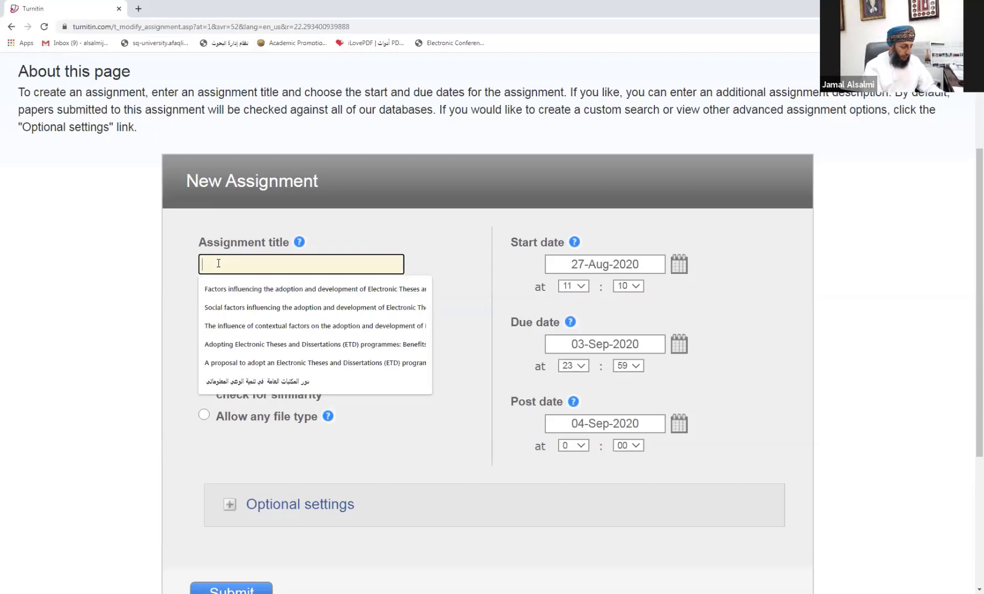
text(First)
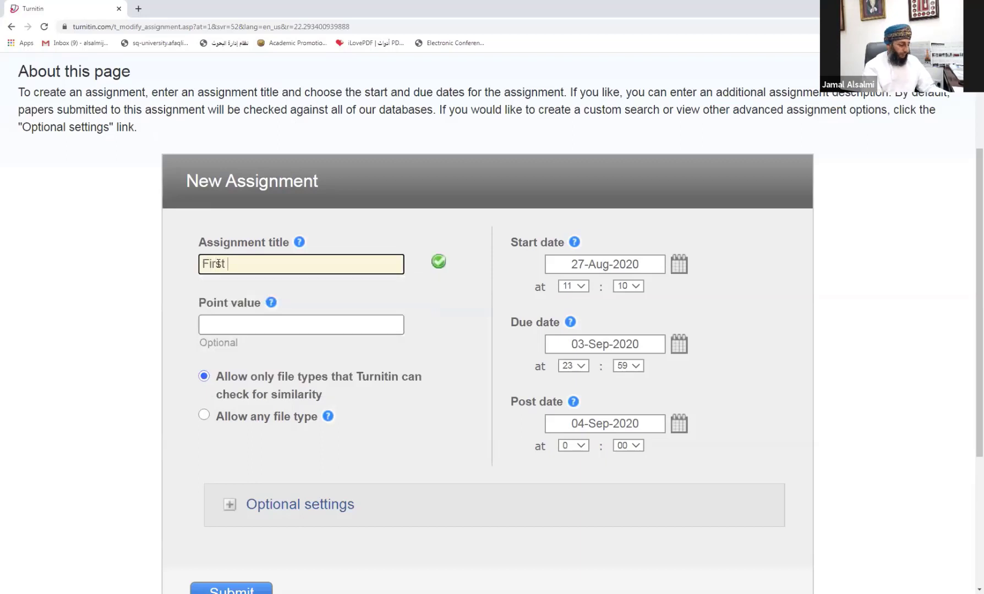
text( Assignment)
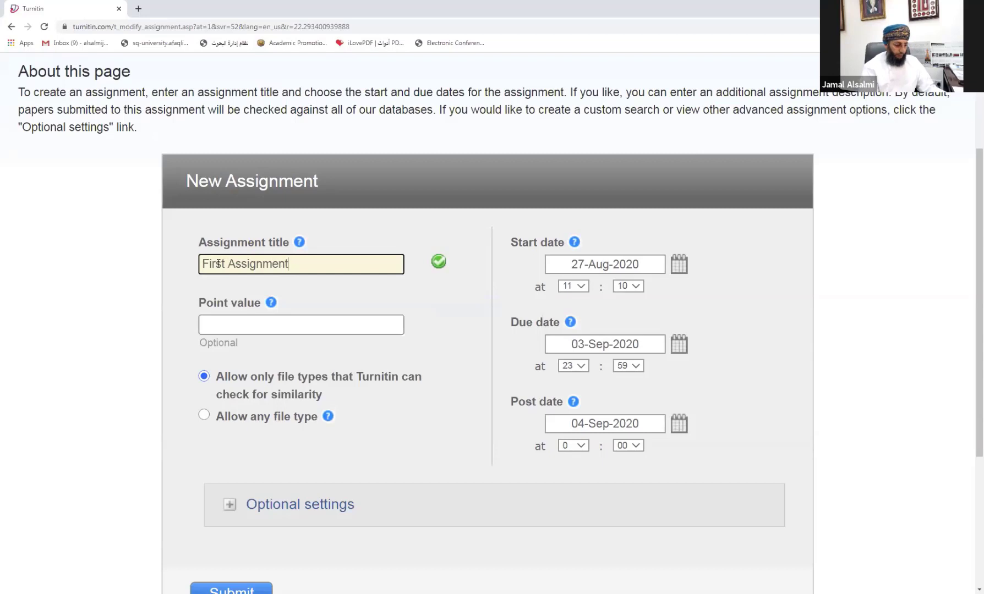
text( (Tes)
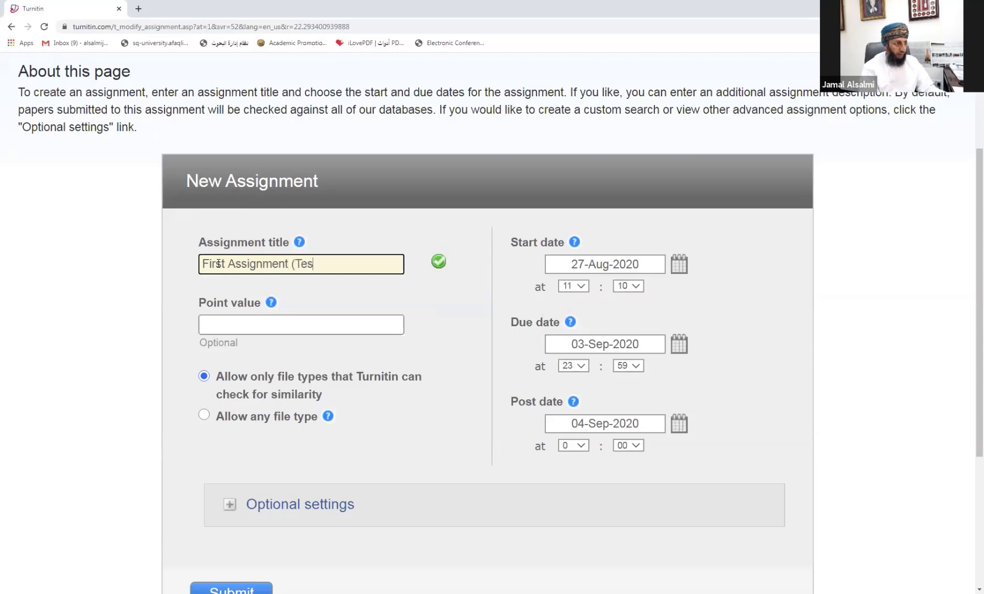
text(t))
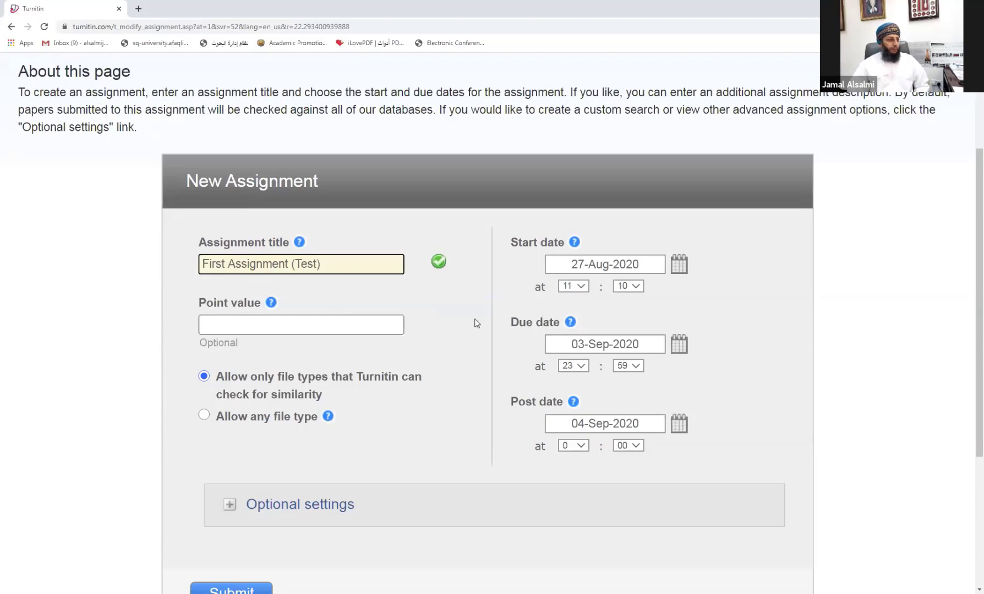
Step: Set the assignment's point value to 30
click(218, 325)
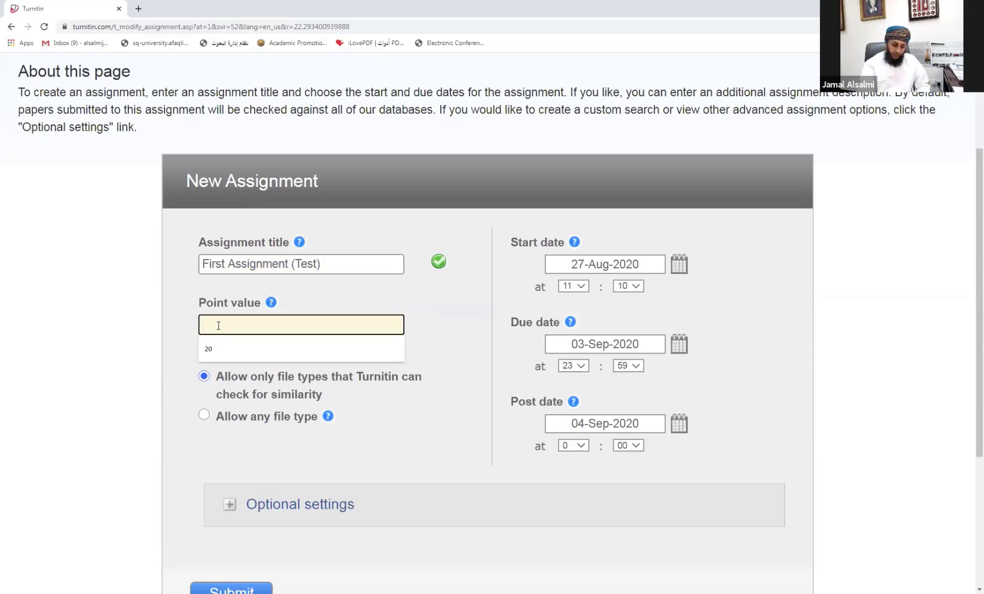
text(5)
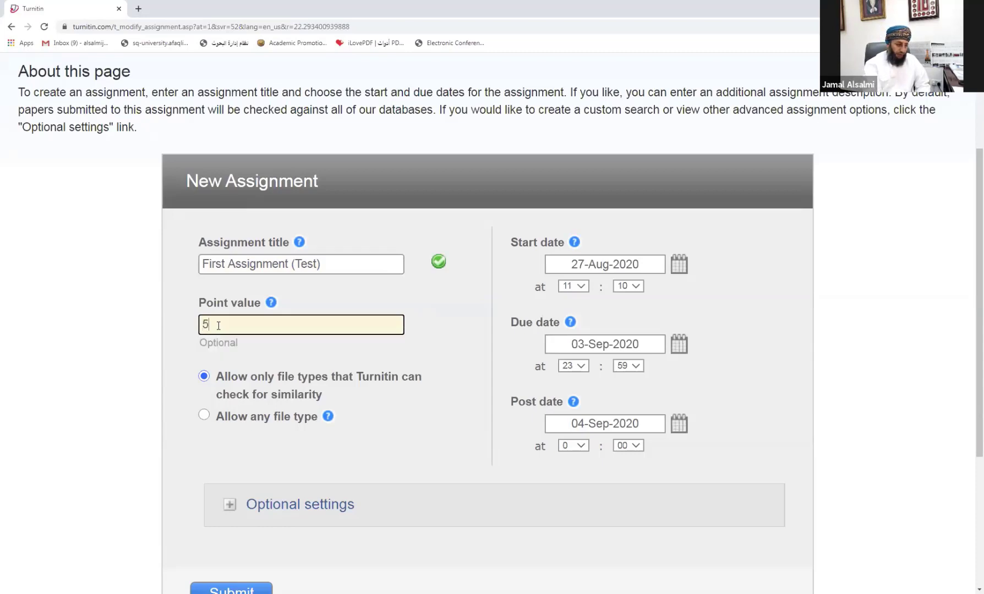
key(BackSpace)
text(30)
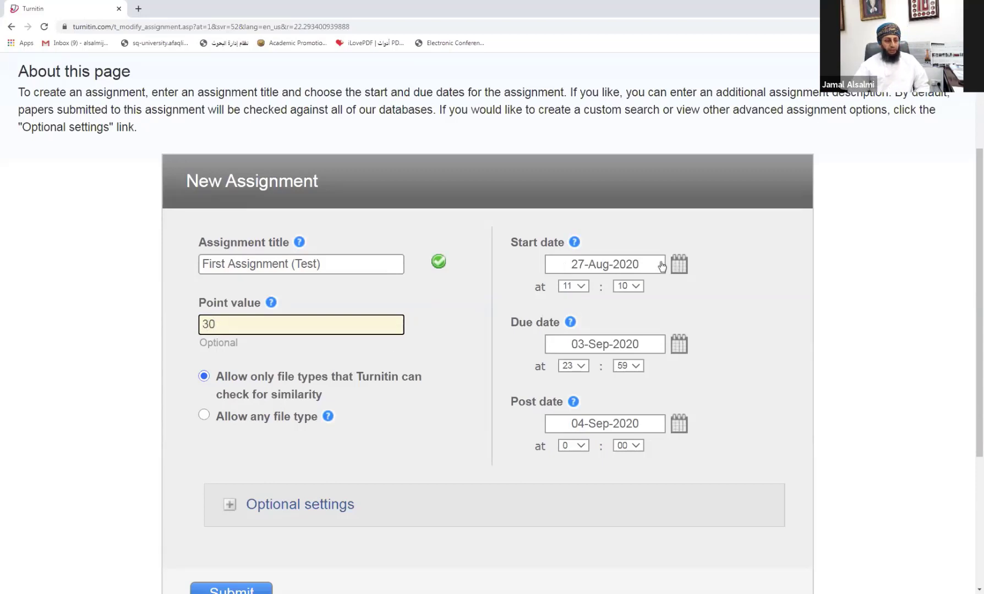
Step: Set the assignment start date to 15 September 2020 at 8:00
click(591, 271)
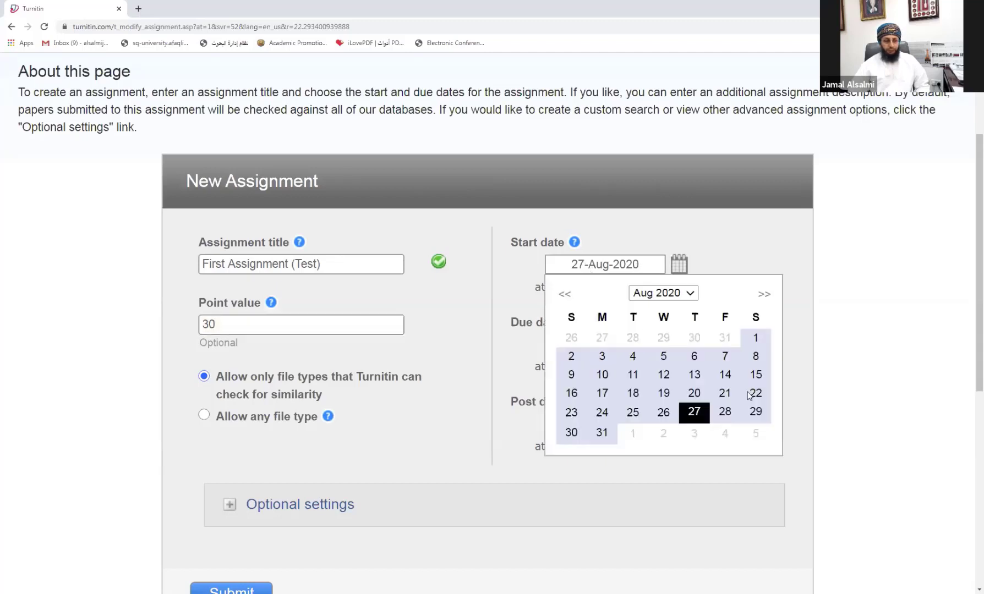
click(689, 297)
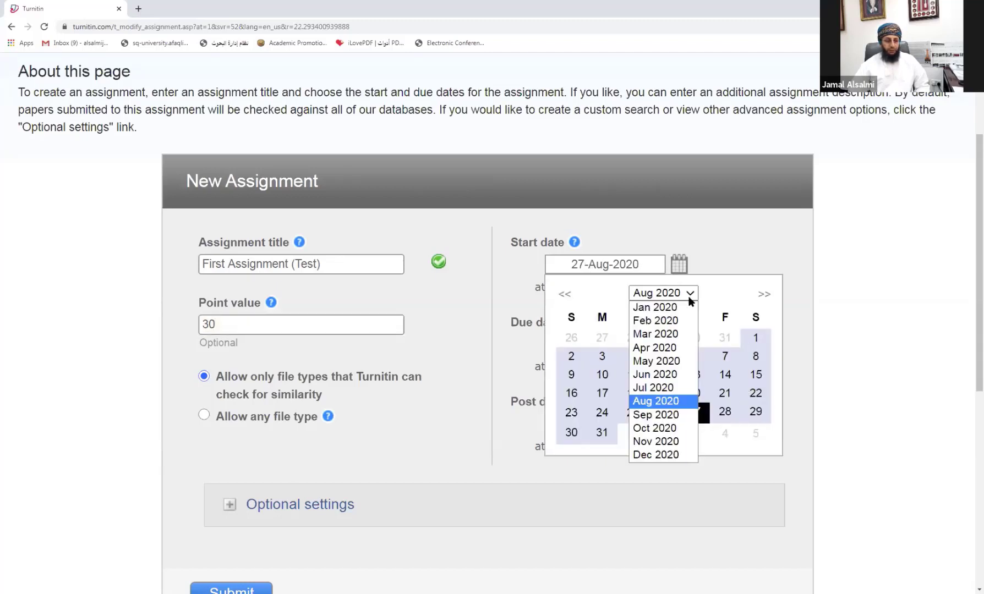
click(657, 416)
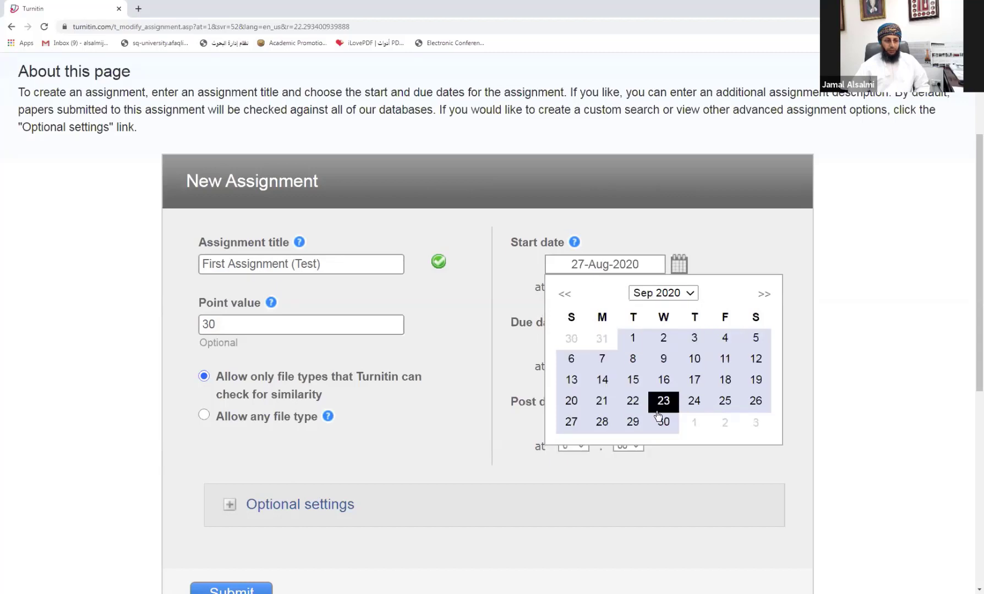
click(634, 380)
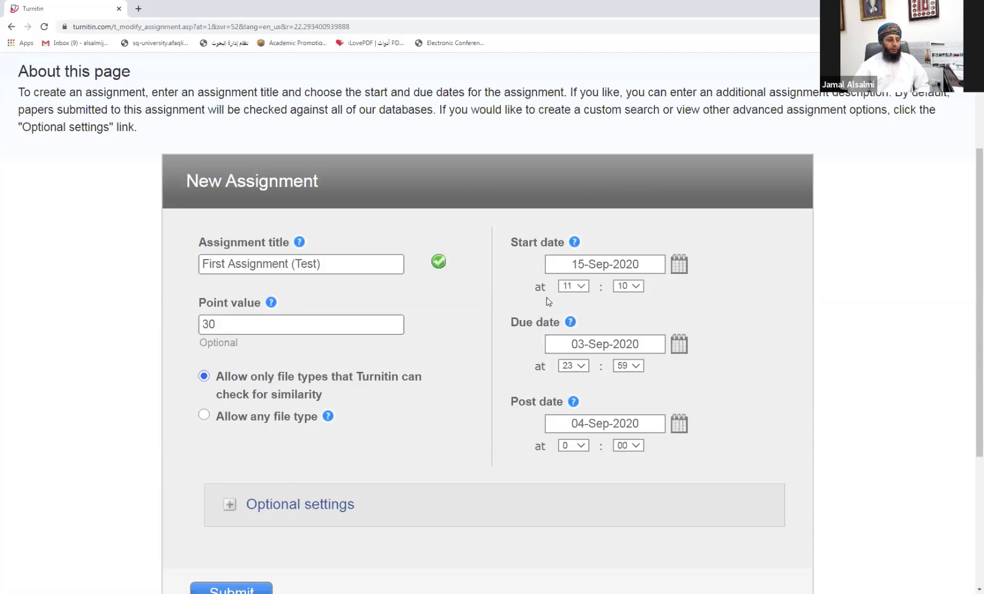
click(585, 287)
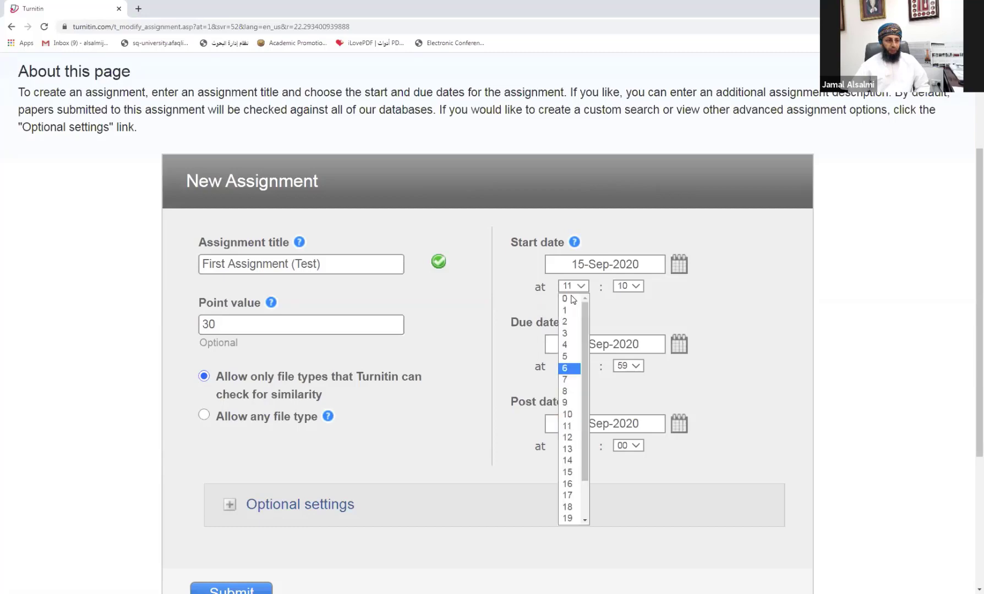
click(565, 391)
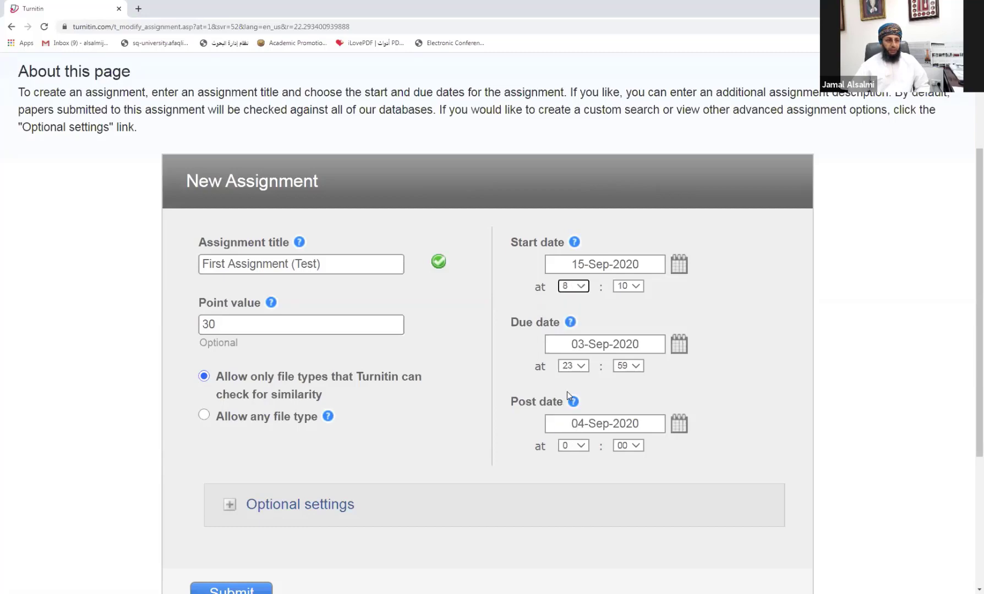
click(631, 288)
click(625, 299)
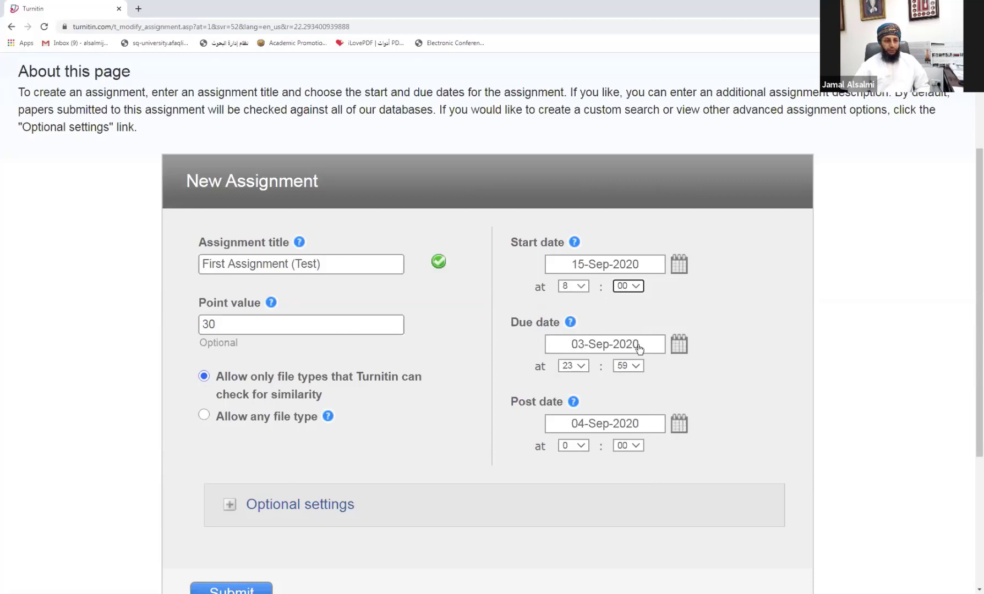
Step: Set the due date to 15 October 2020
click(681, 348)
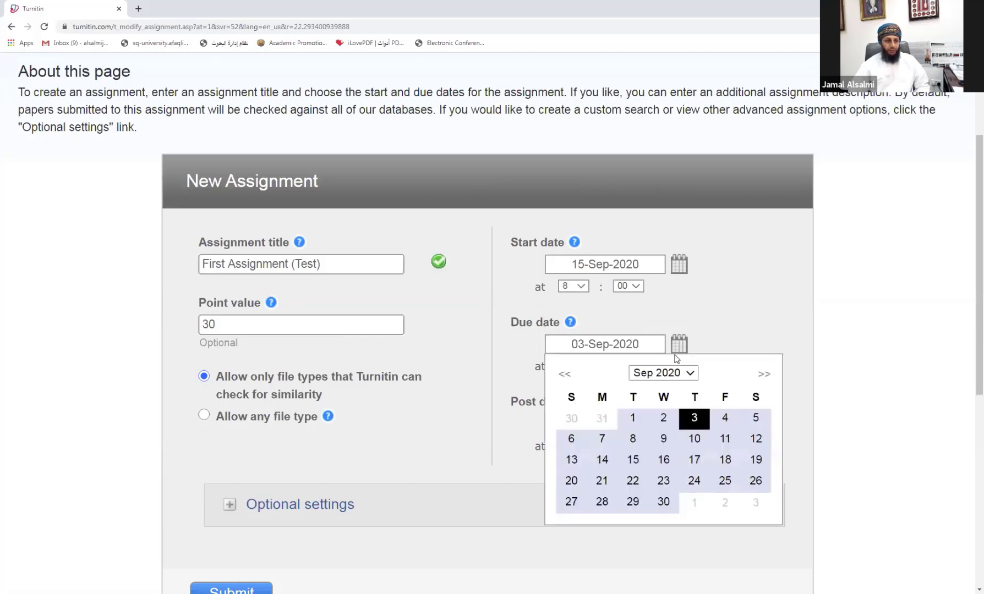
click(674, 374)
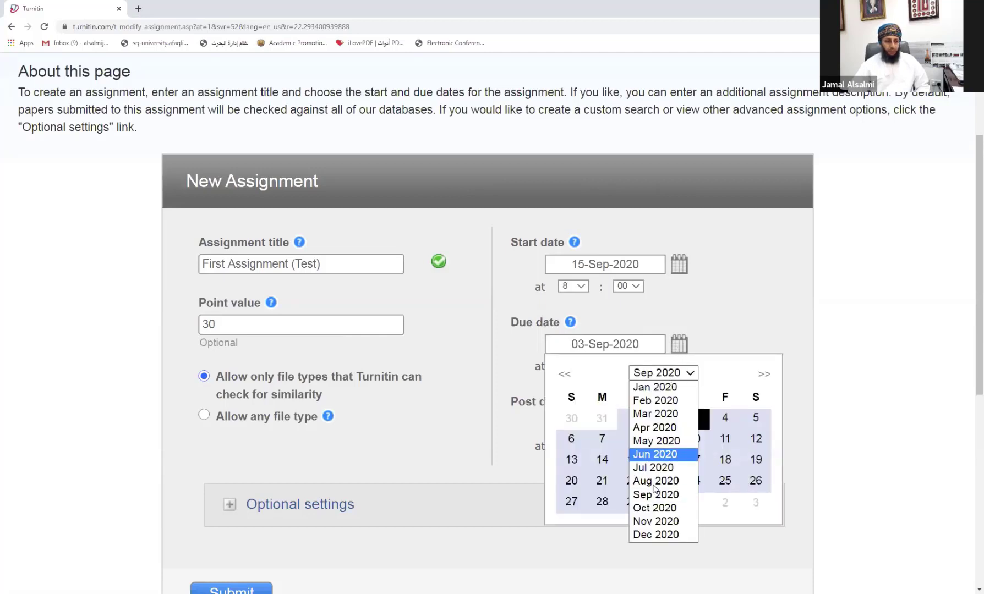
click(655, 505)
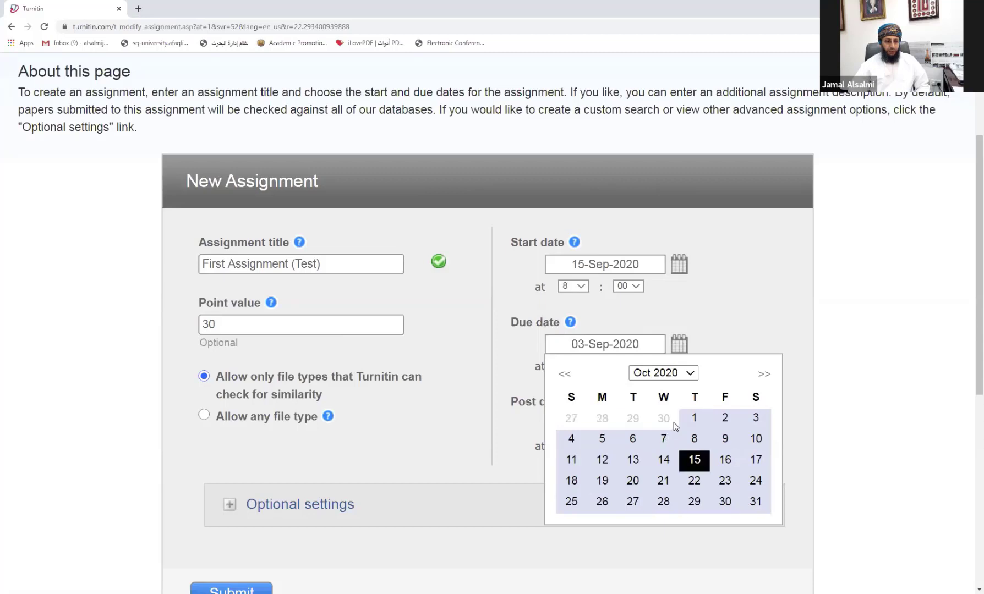
click(693, 462)
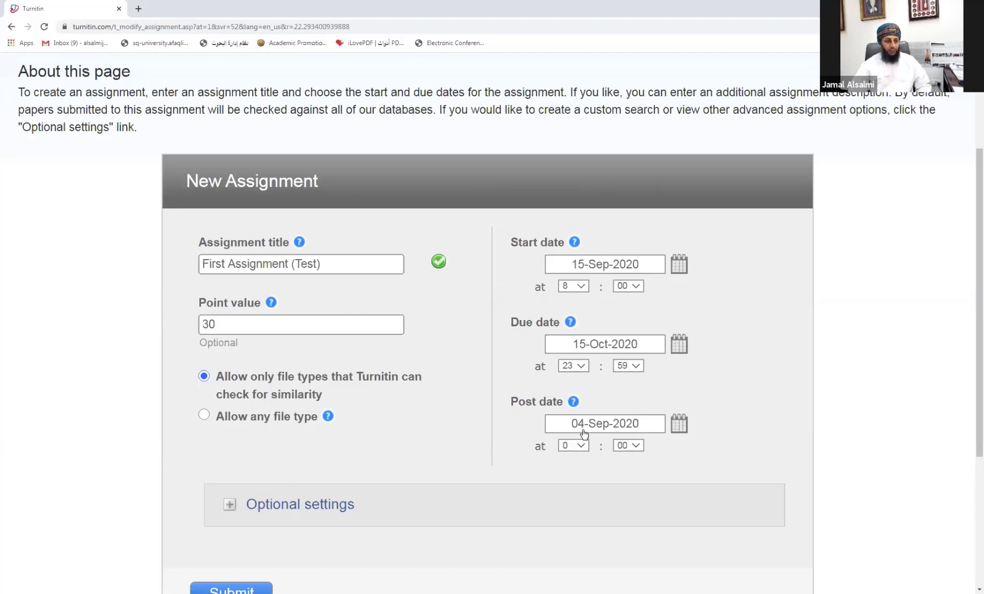
Step: Set the post date to 16 October 2020
click(679, 428)
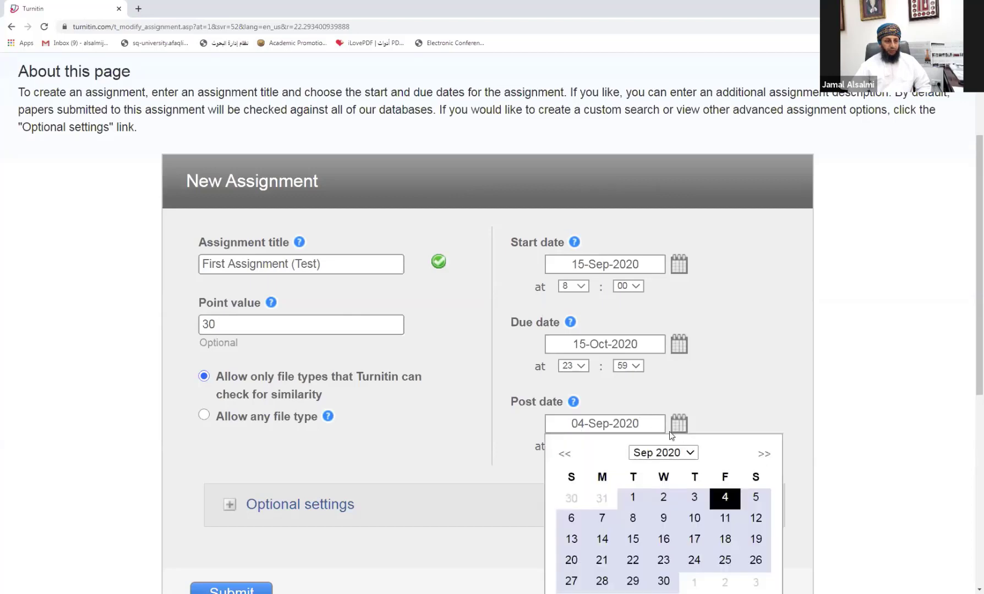
click(652, 454)
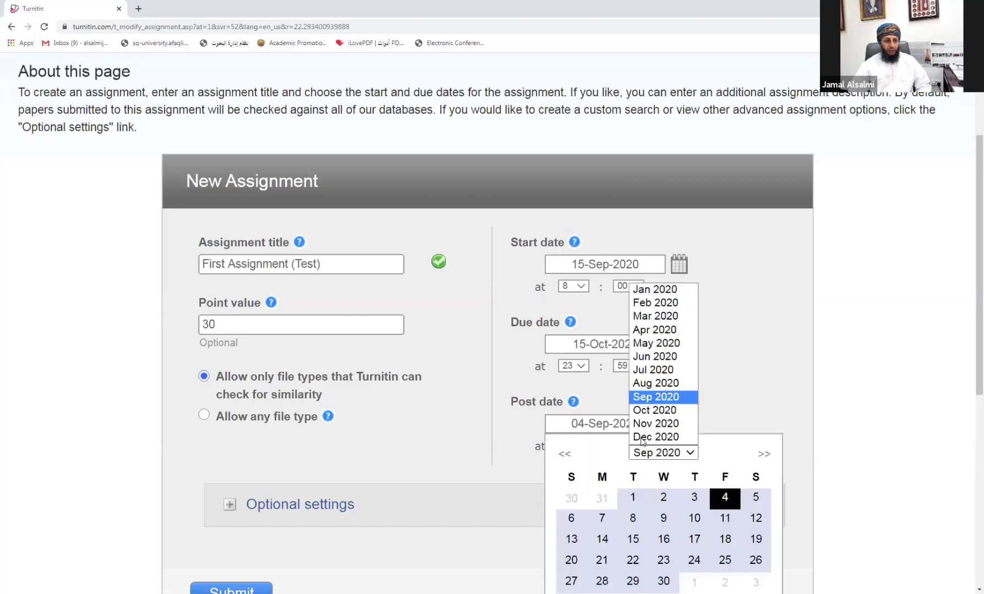
click(641, 411)
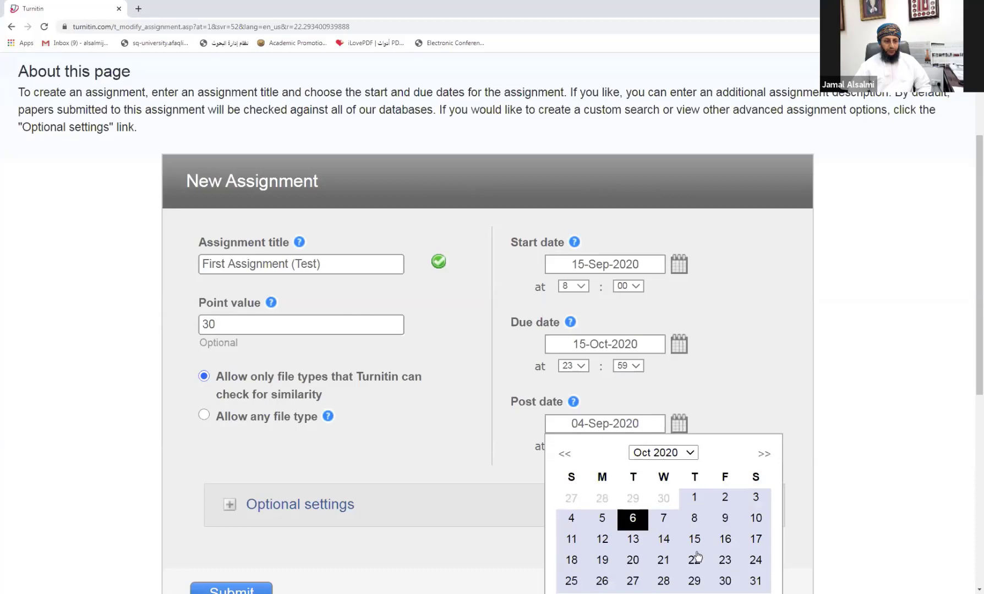
click(724, 540)
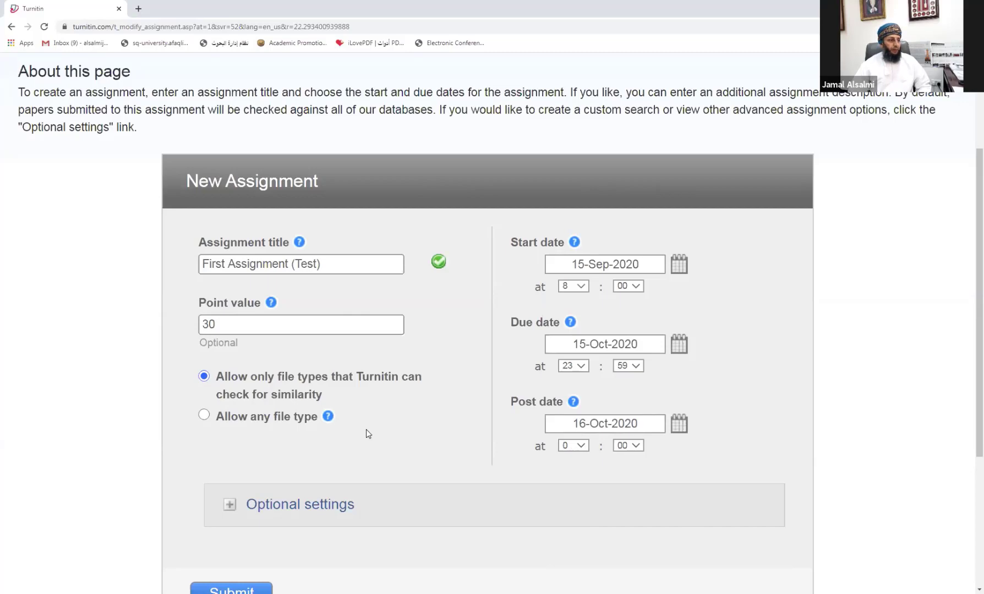
scroll(366, 428, down, 3)
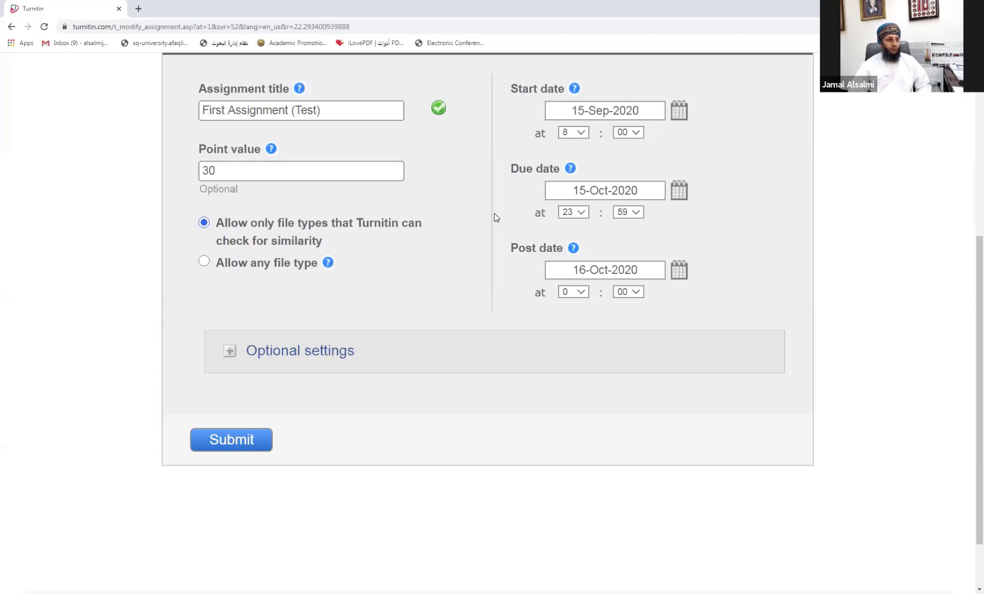
Step: Expand the Optional settings section of the assignment form
scroll(492, 214, up, 3)
scroll(446, 340, down, 3)
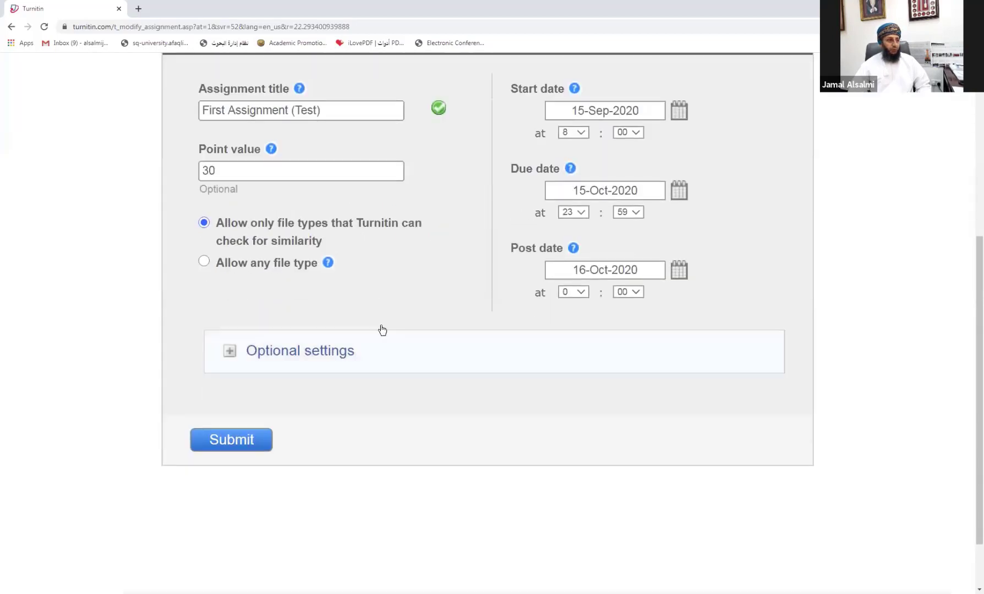
click(288, 357)
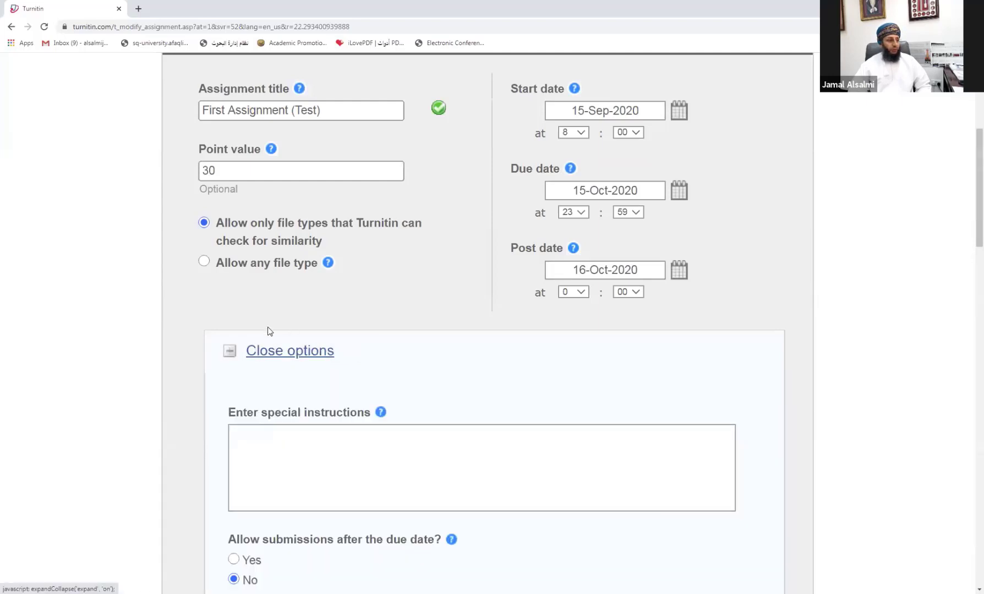
scroll(305, 366, down, 5)
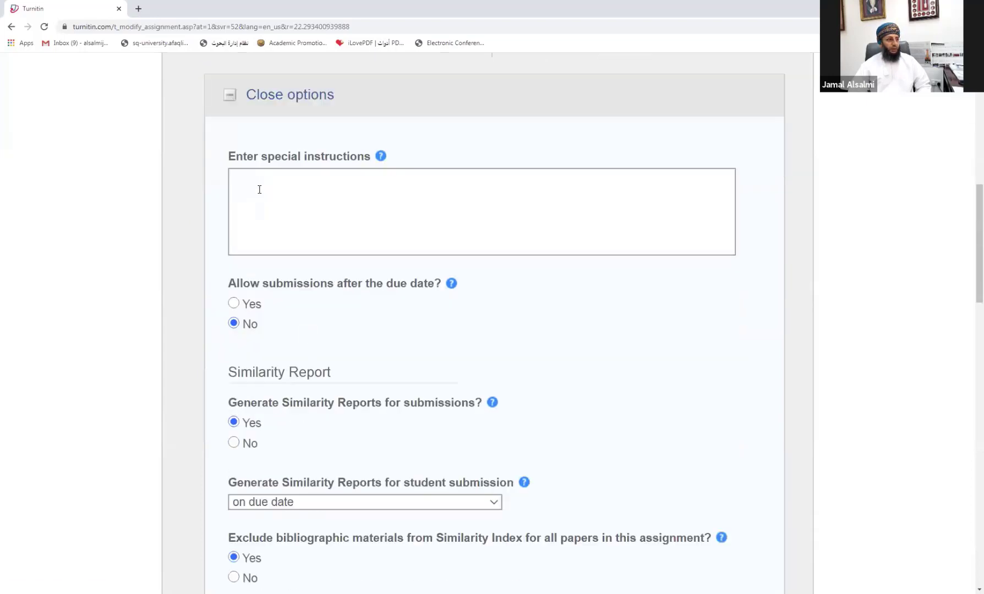
Step: Enter the special instructions 'this assignment is for.......', fixing the misspelling of 'assignment'
click(257, 187)
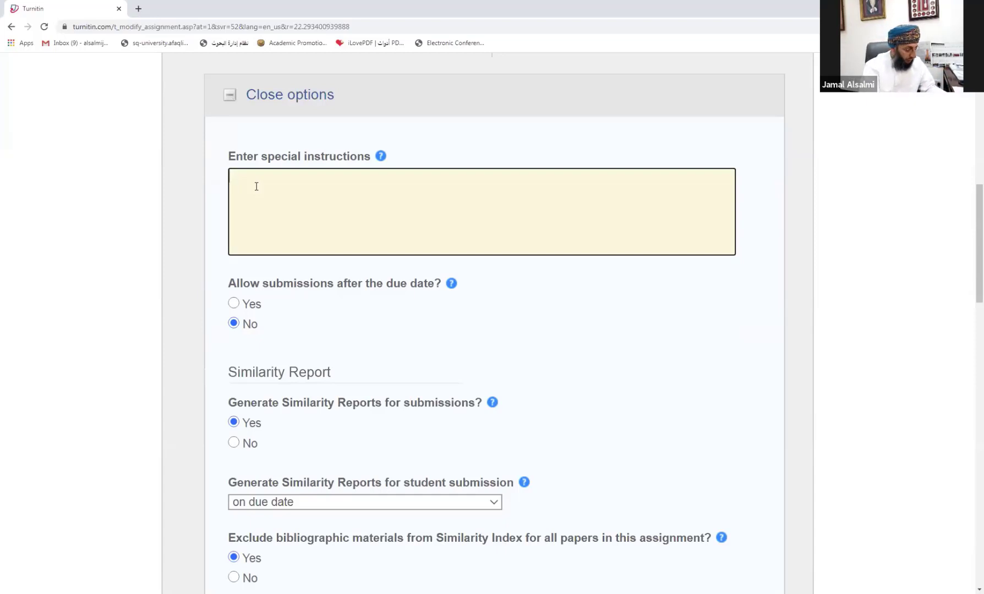
text(thi)
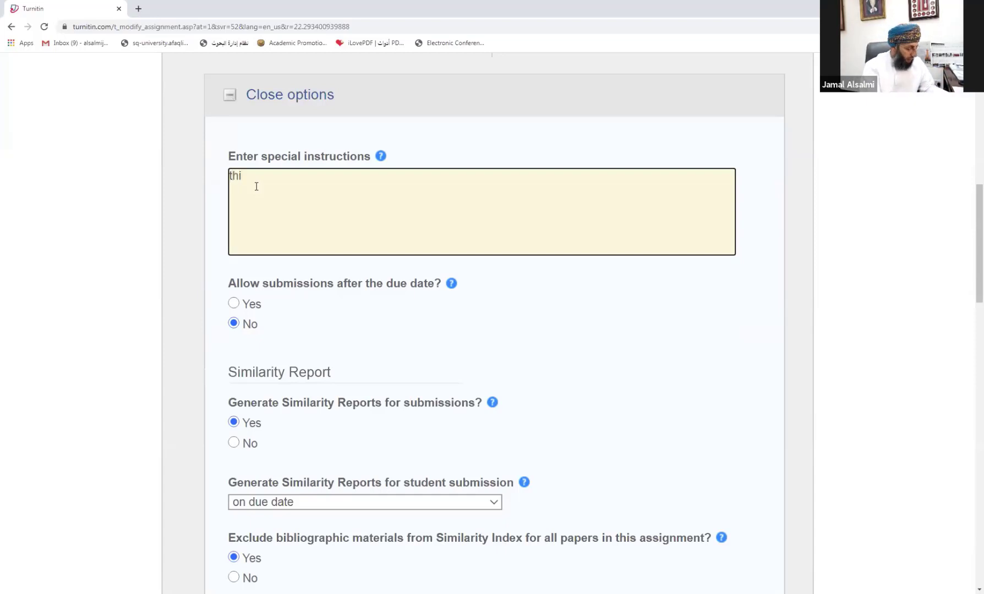
text(s as)
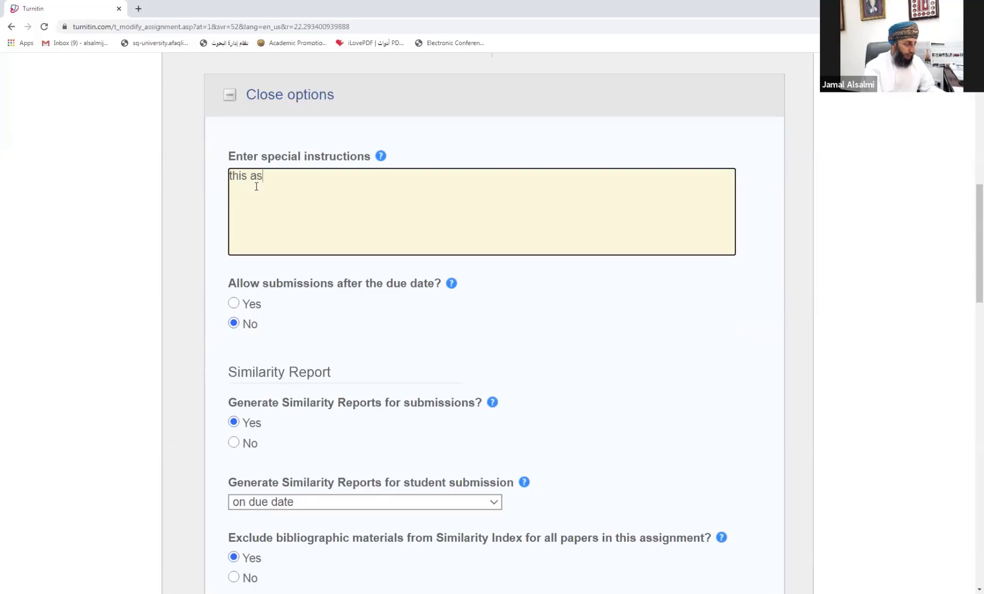
text(signmet)
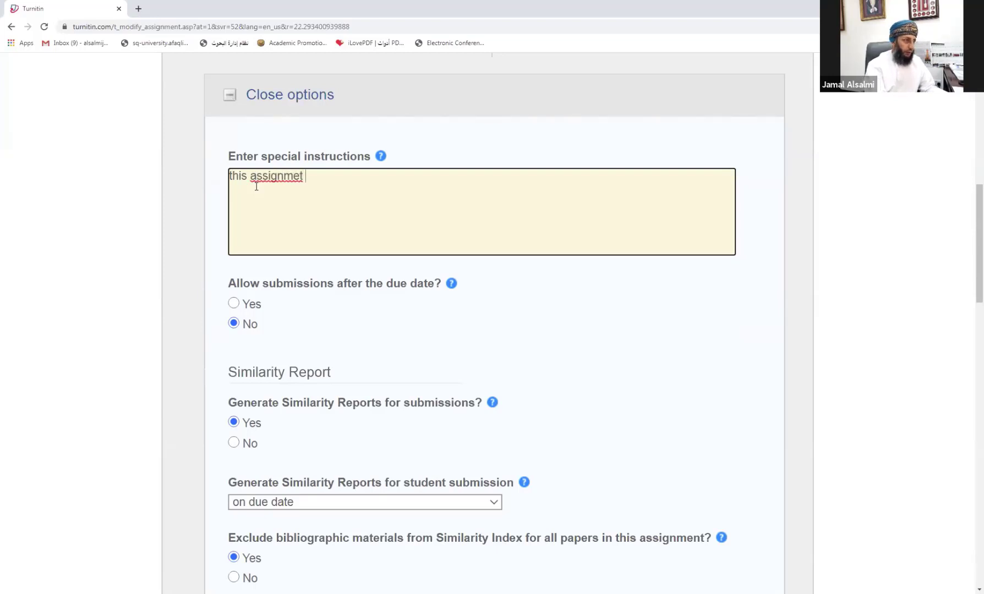
text( is)
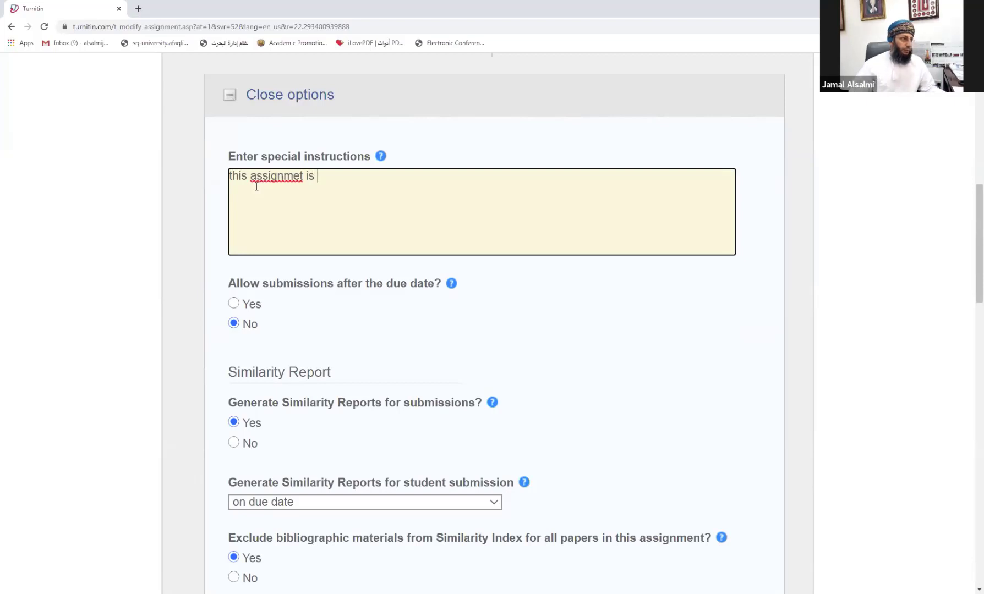
click(301, 176)
text(nt)
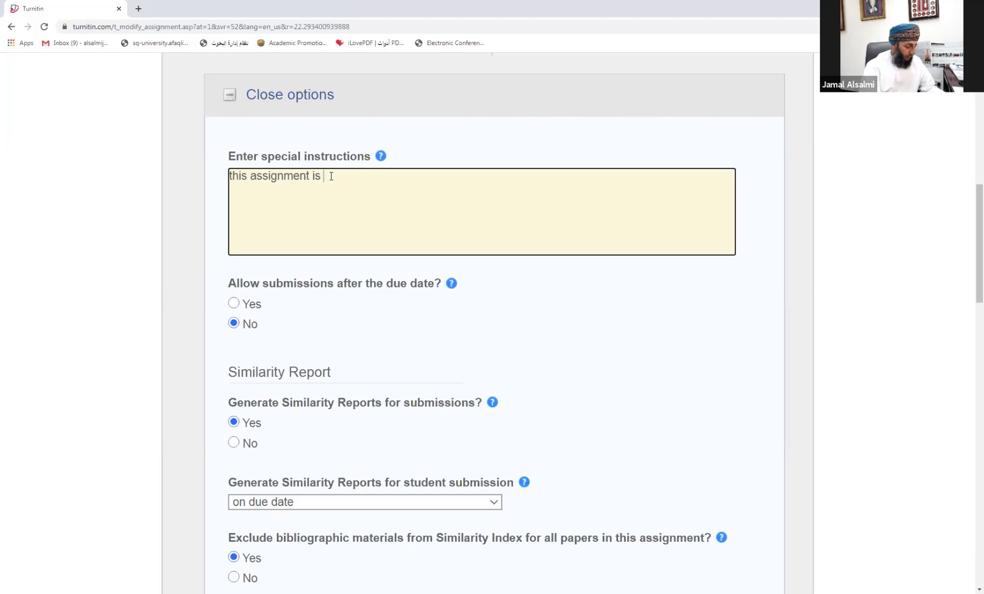
text( is for)
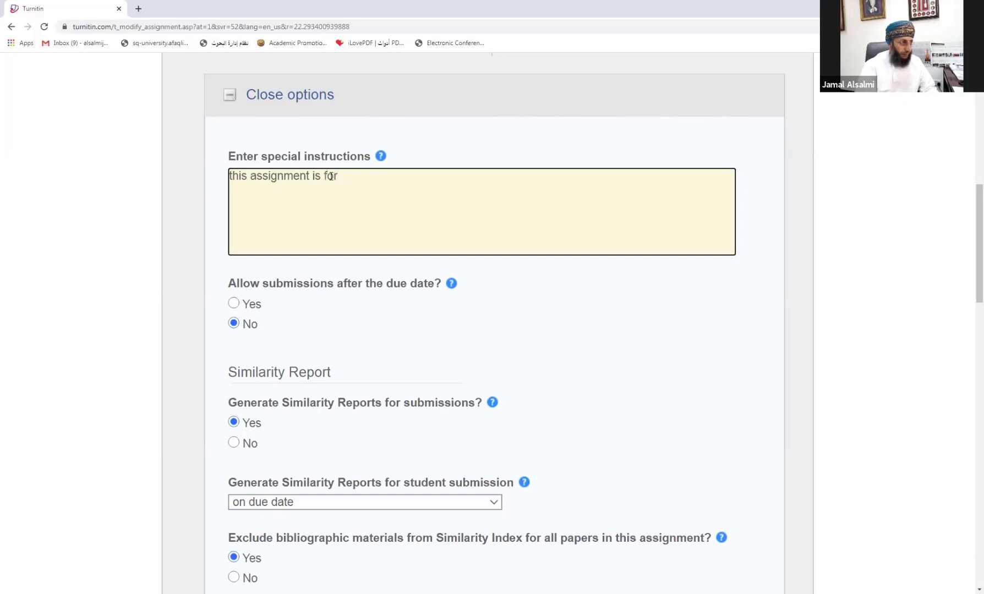
text(.......)
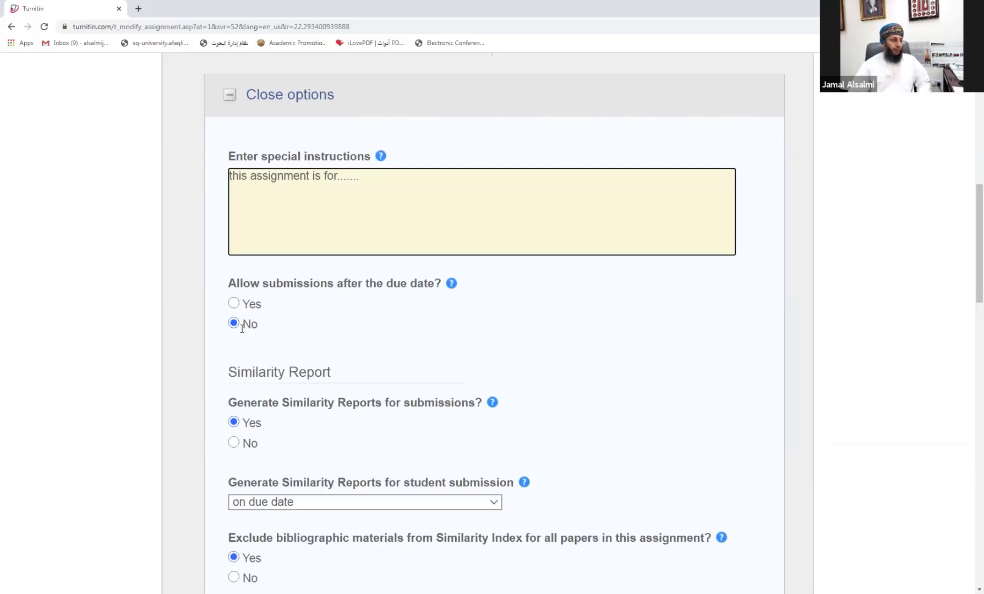
scroll(242, 338, down, 3)
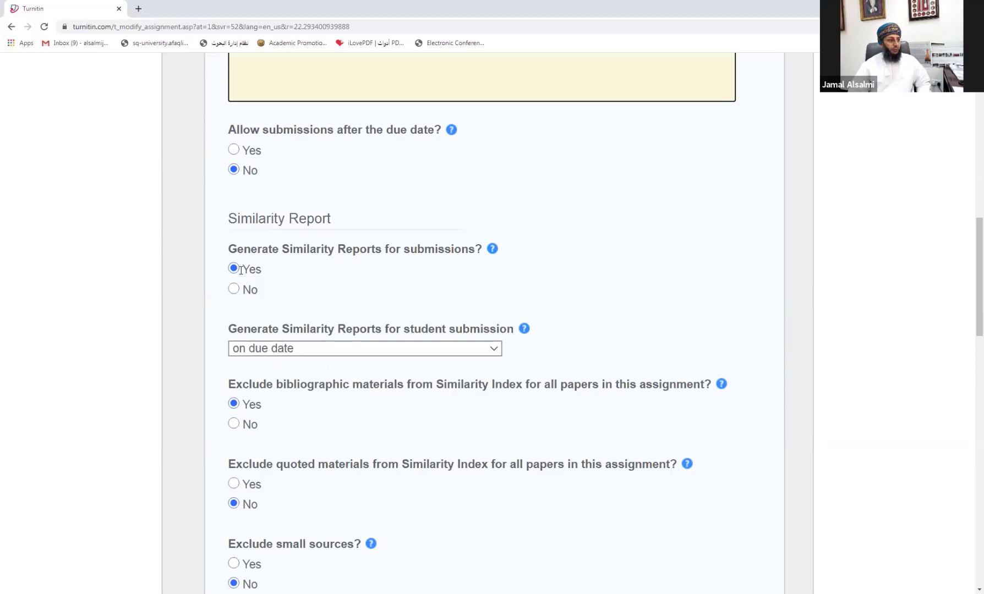
Step: Open the 'Generate Similarity Reports for student submission' timing choices under Similarity Report
scroll(242, 272, down, 2)
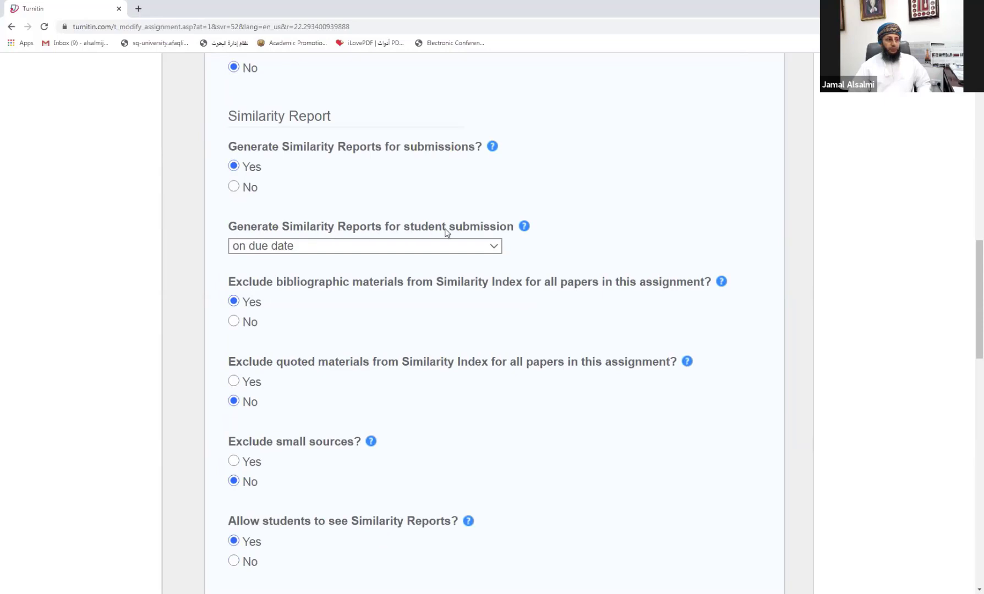
click(300, 248)
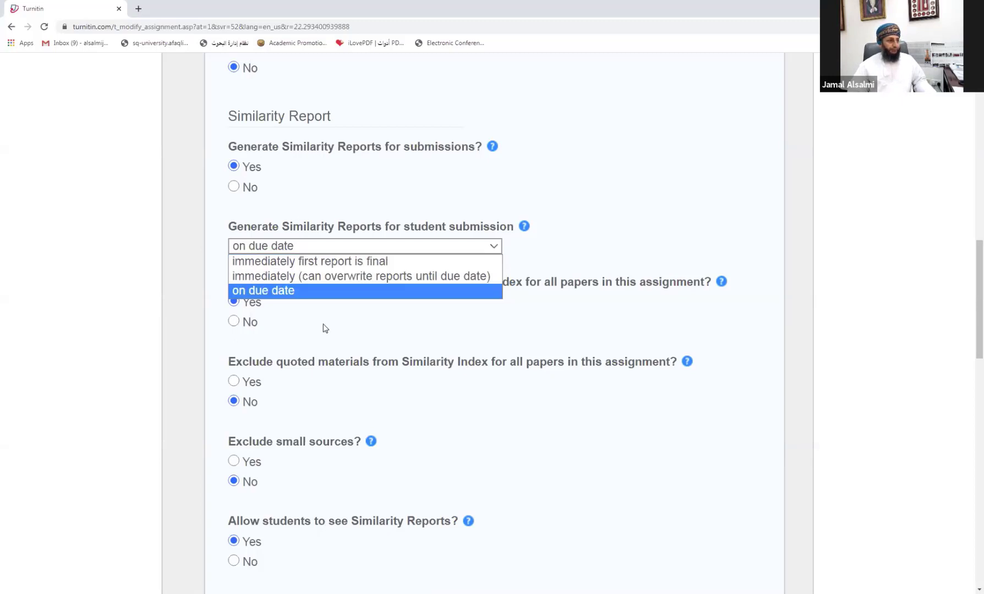
Step: Keep reports generating 'on due date' and scroll through the exclusion options
click(325, 304)
scroll(329, 304, down, 2)
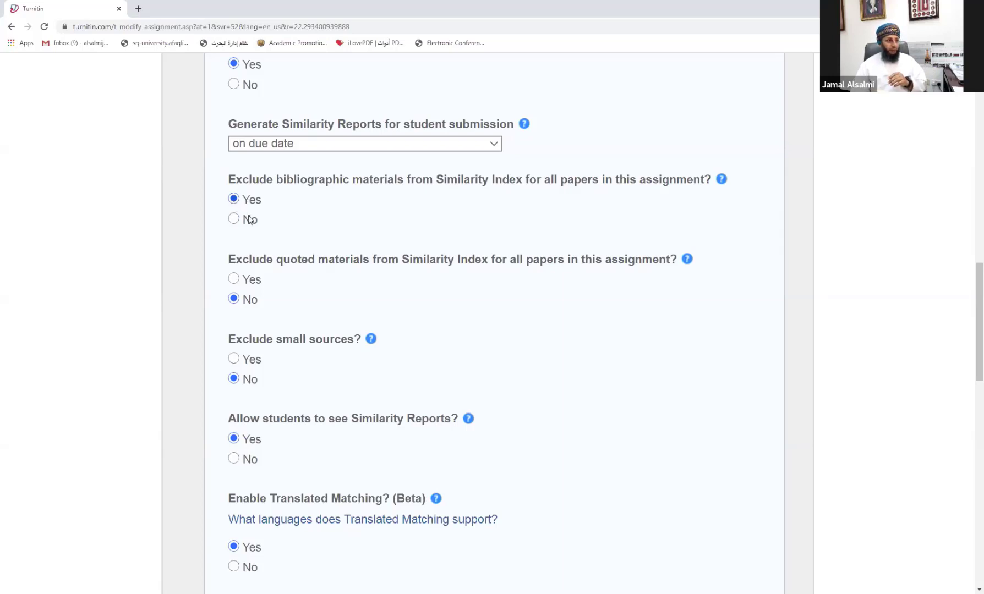
scroll(268, 280, down, 1)
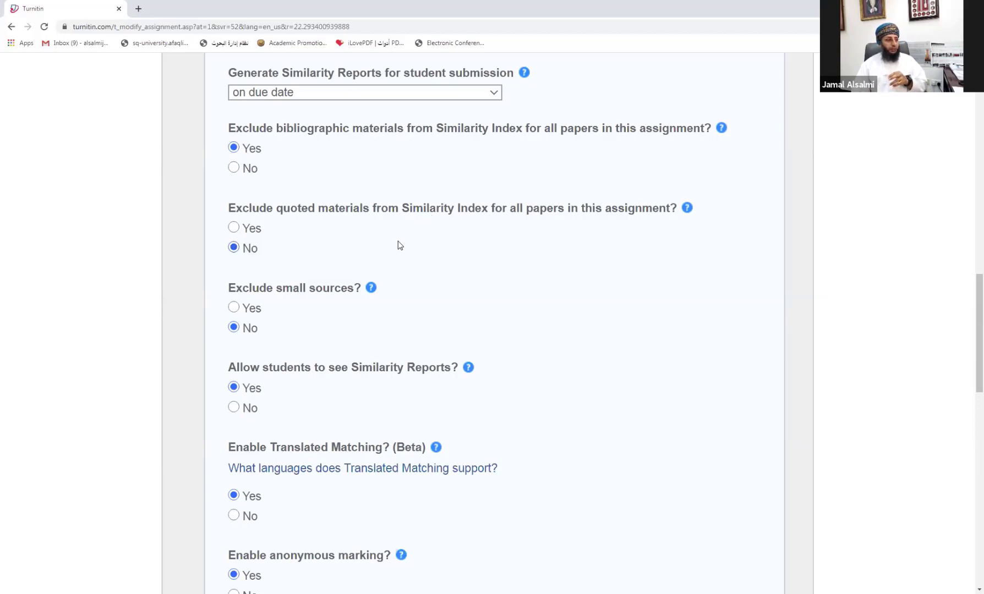
scroll(395, 246, down, 2)
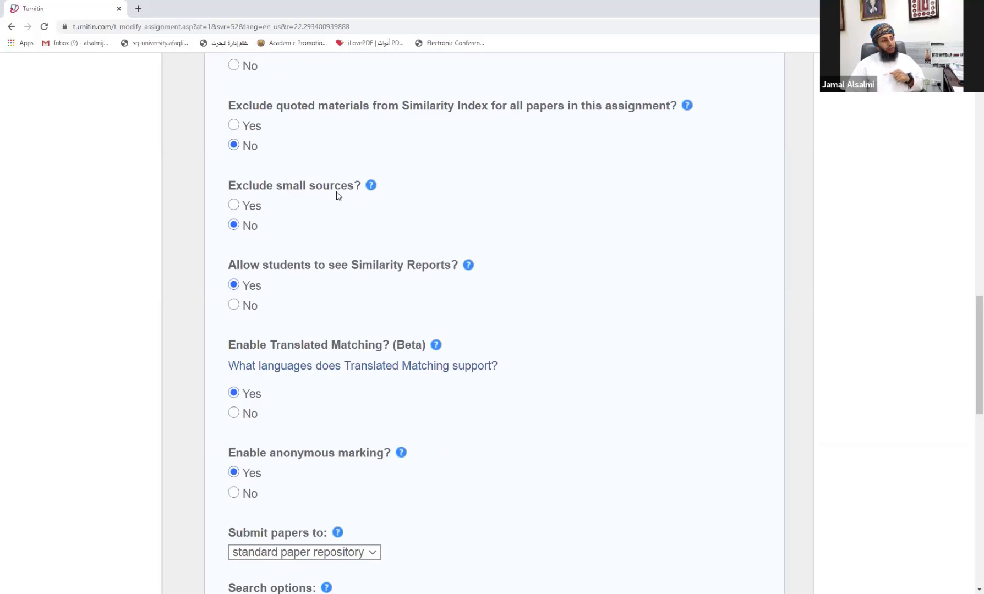
click(234, 207)
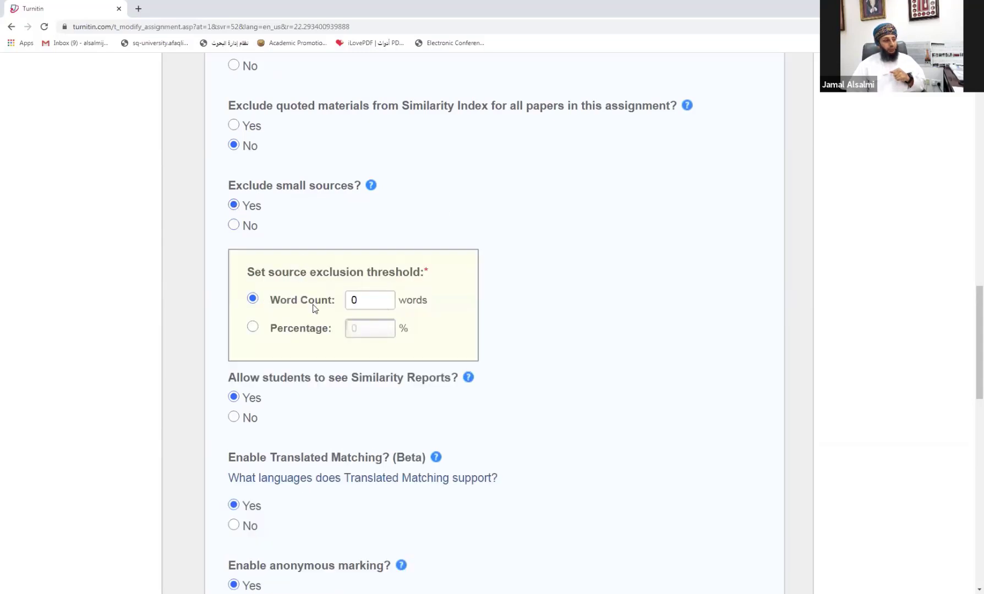
click(357, 300)
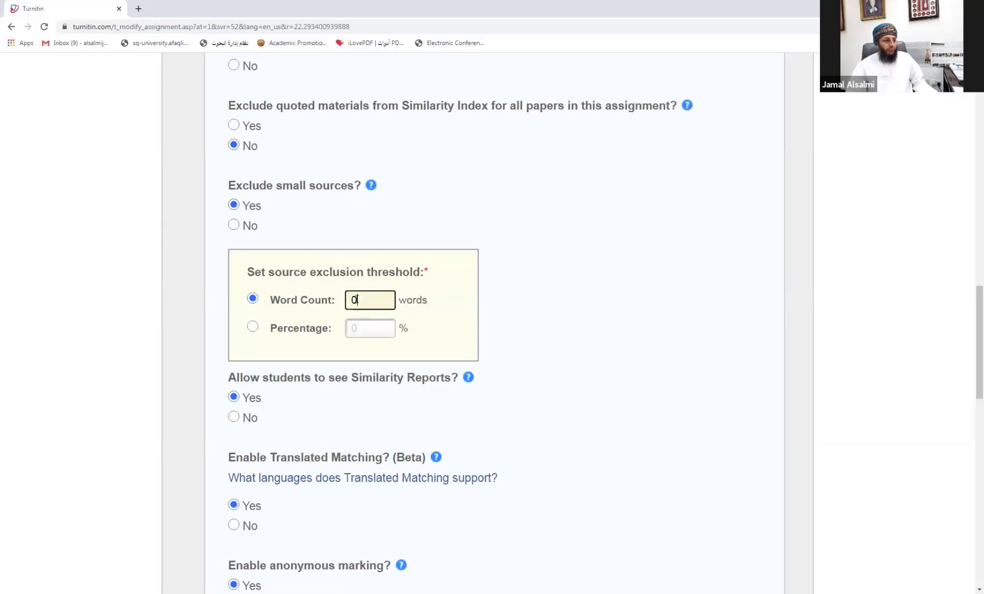
drag(357, 300, 345, 301)
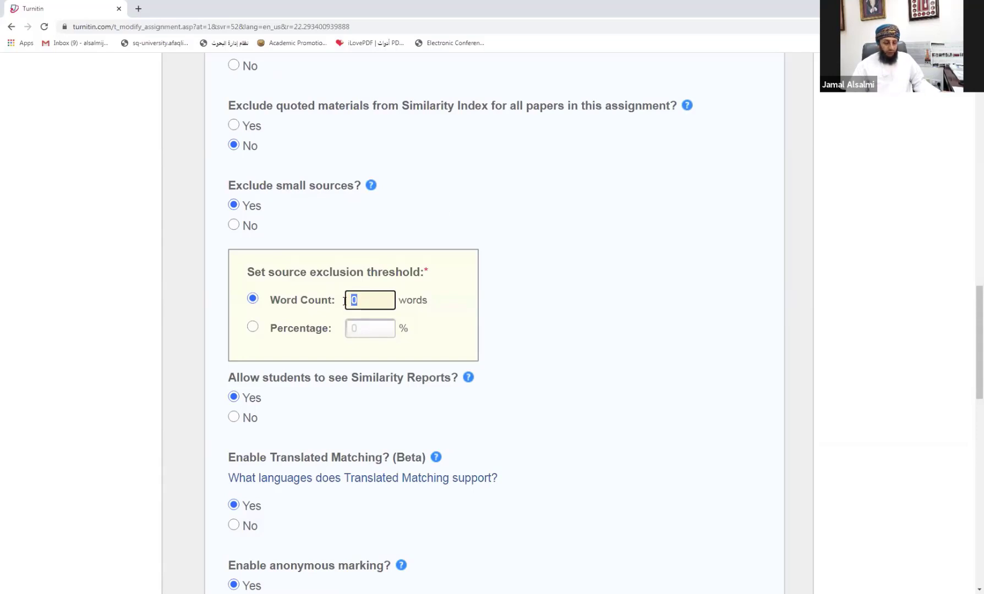
text(1000)
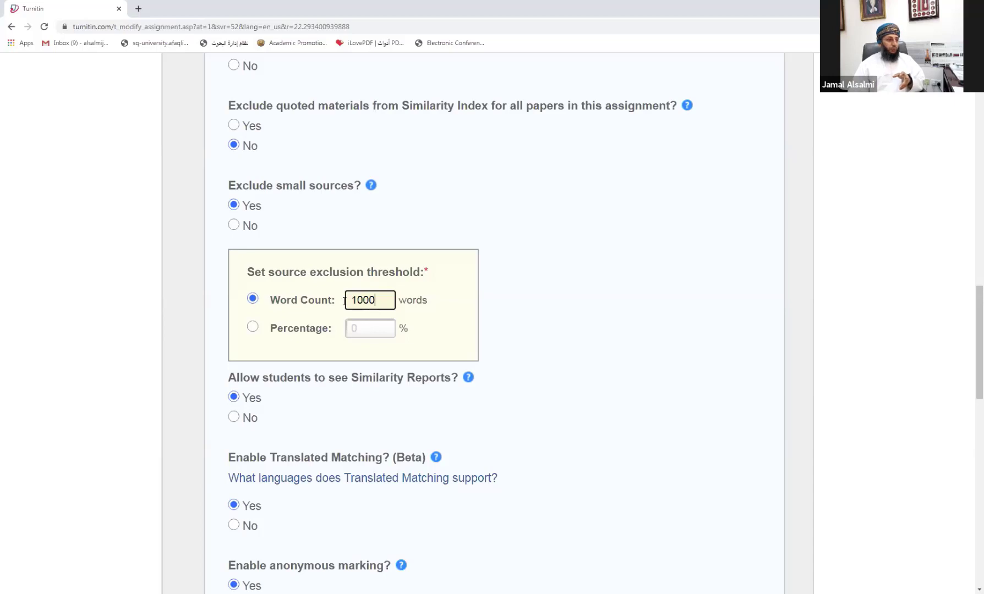
click(252, 329)
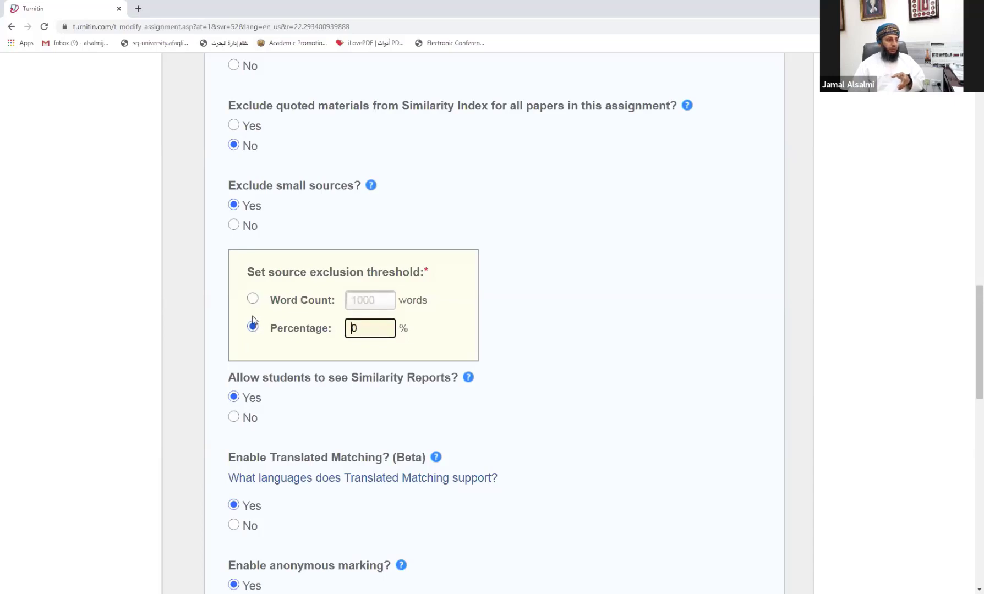
click(283, 233)
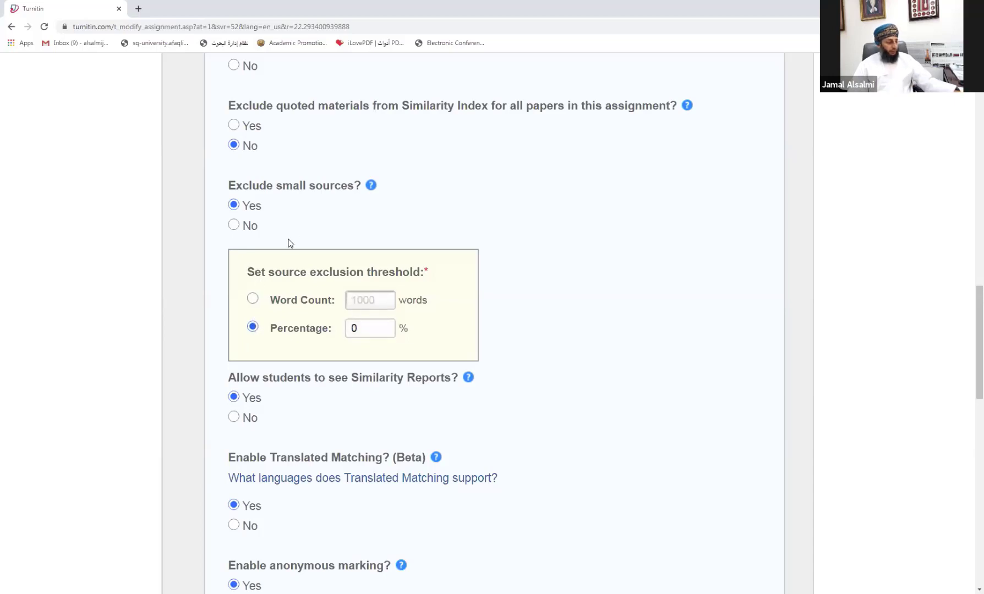
click(234, 225)
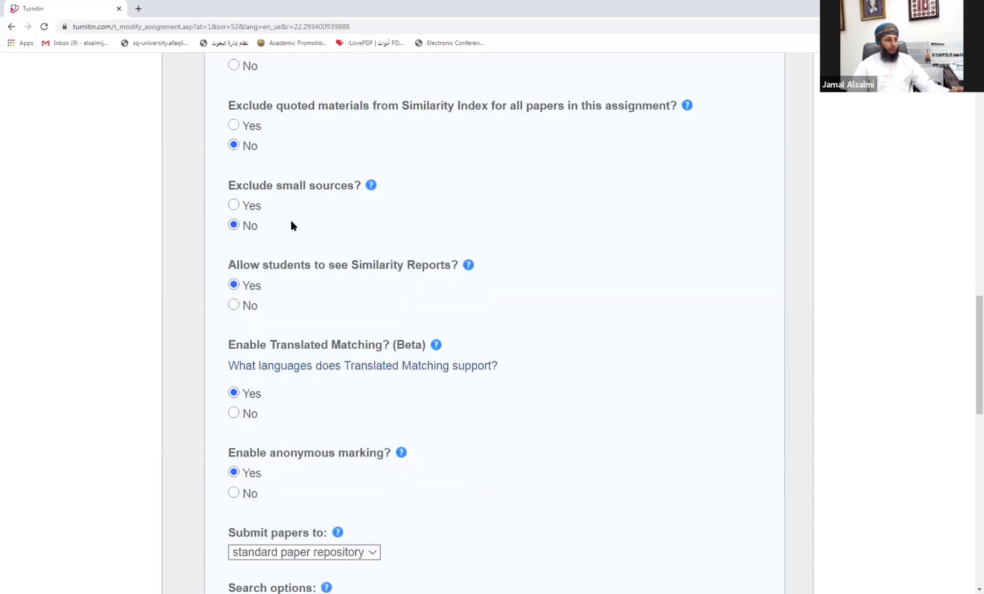
scroll(285, 289, down, 1)
scroll(285, 288, down, 1)
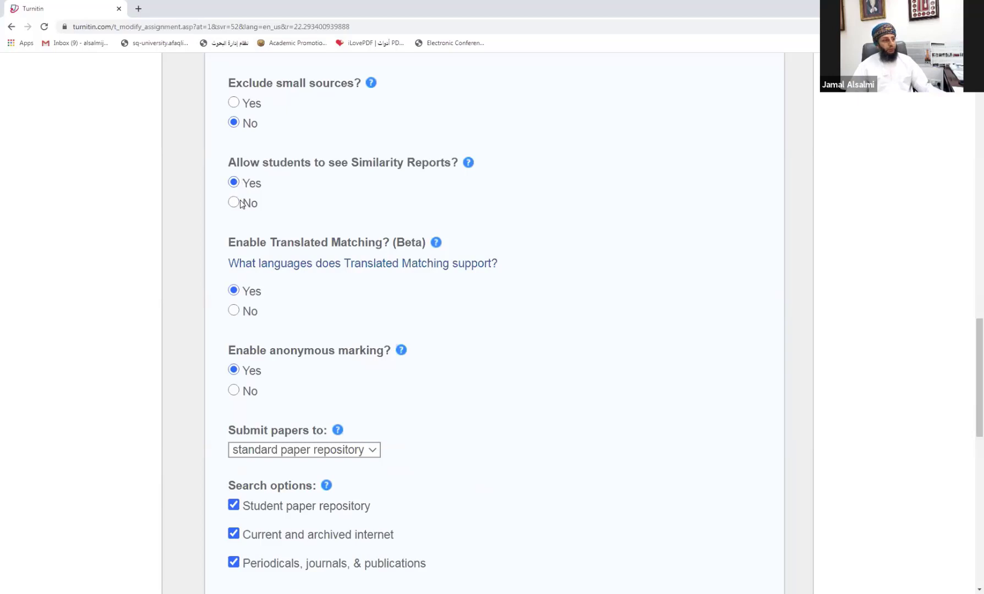
scroll(248, 214, down, 2)
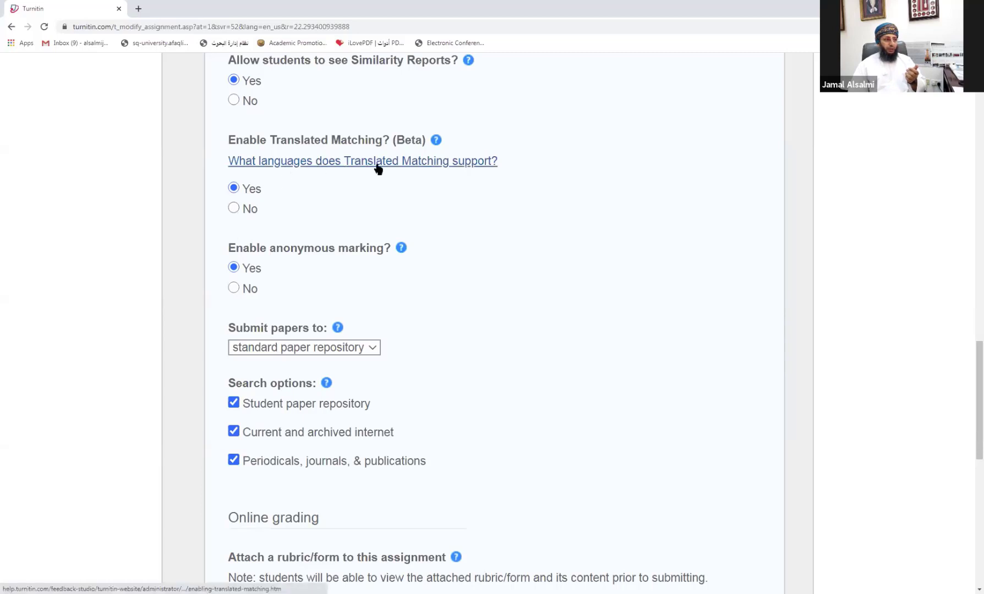
click(418, 163)
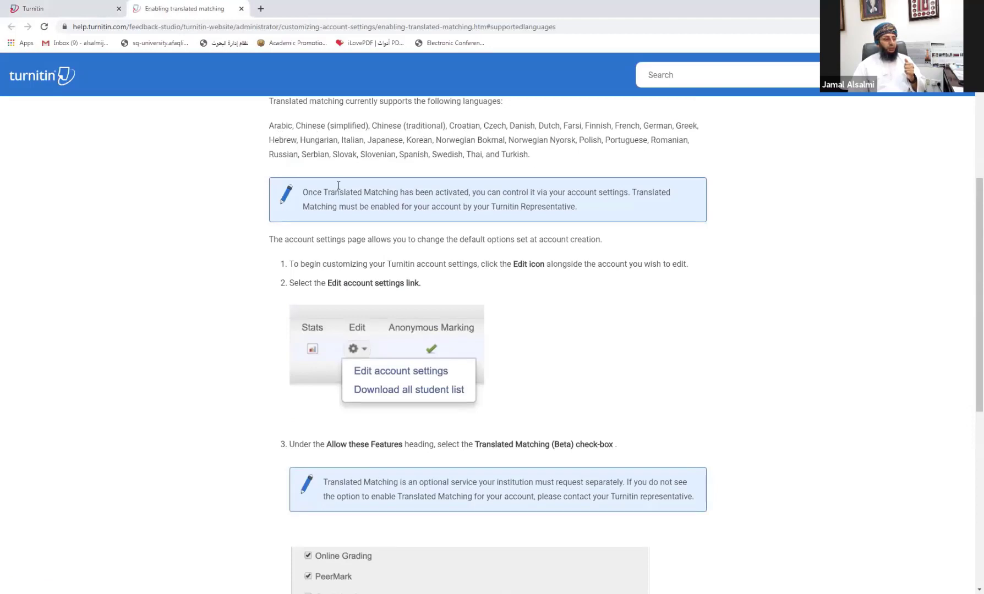
scroll(454, 159, up, 2)
scroll(454, 159, up, 2)
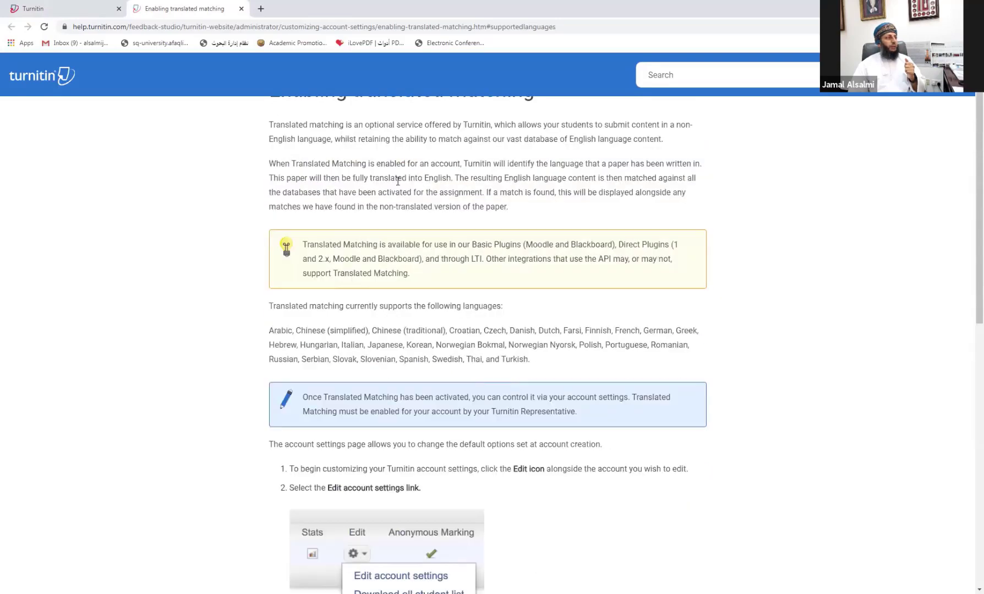
Step: Close the translated matching help tab and open the 'Submit papers to' repository choices
click(241, 9)
scroll(311, 209, down, 1)
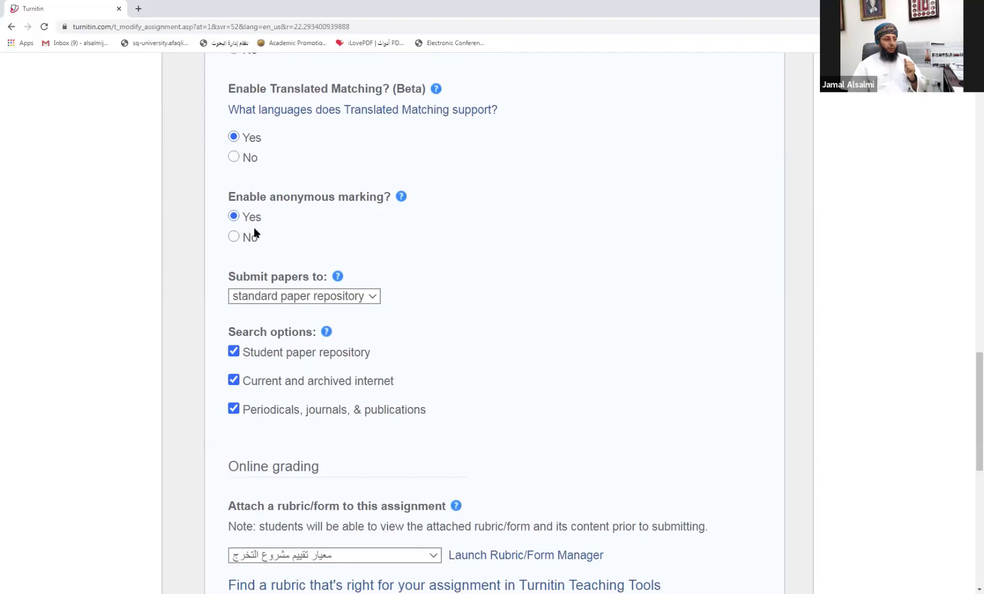
scroll(254, 228, down, 1)
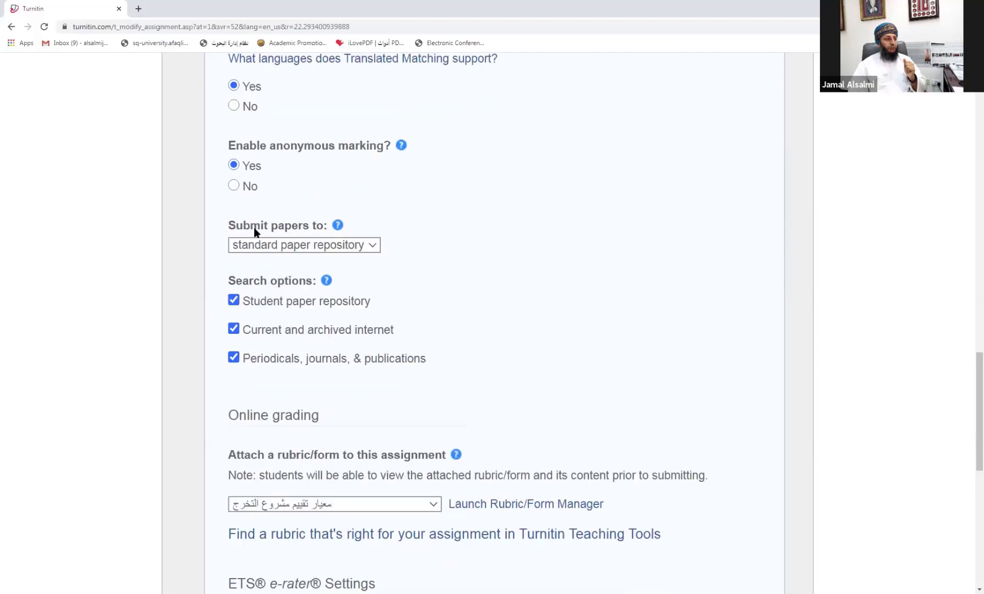
scroll(254, 227, down, 1)
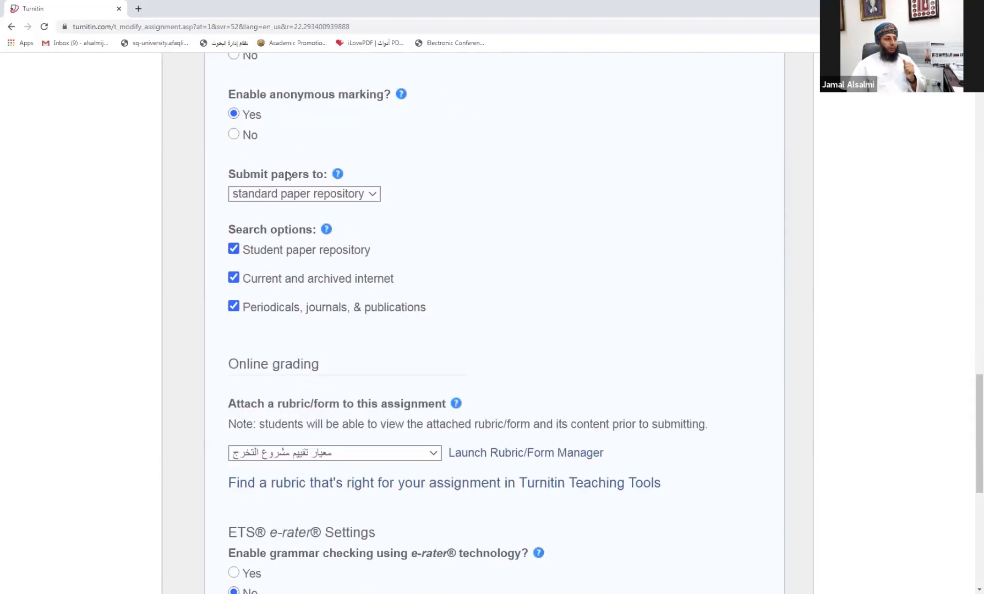
click(270, 195)
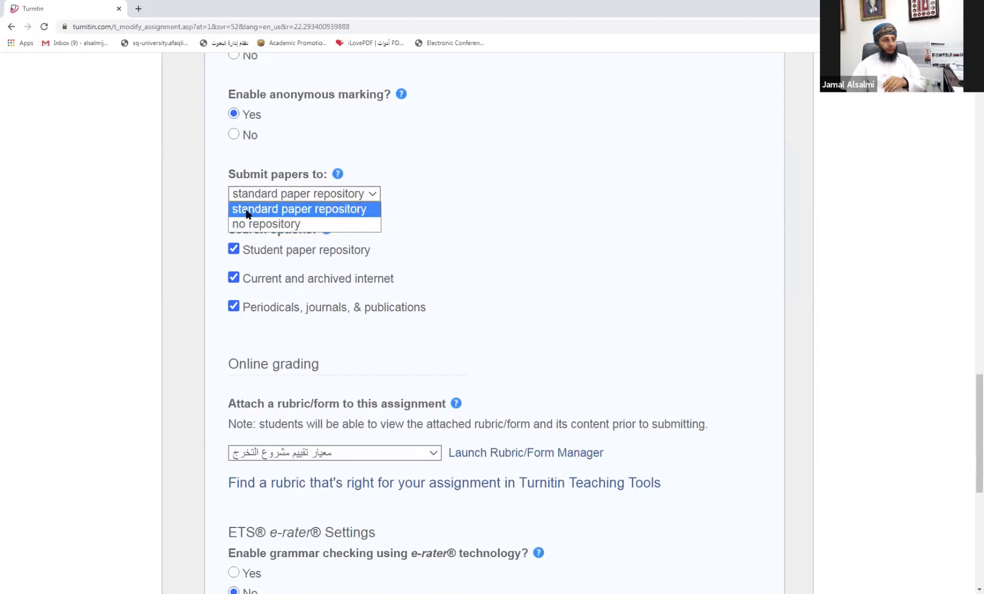
click(339, 210)
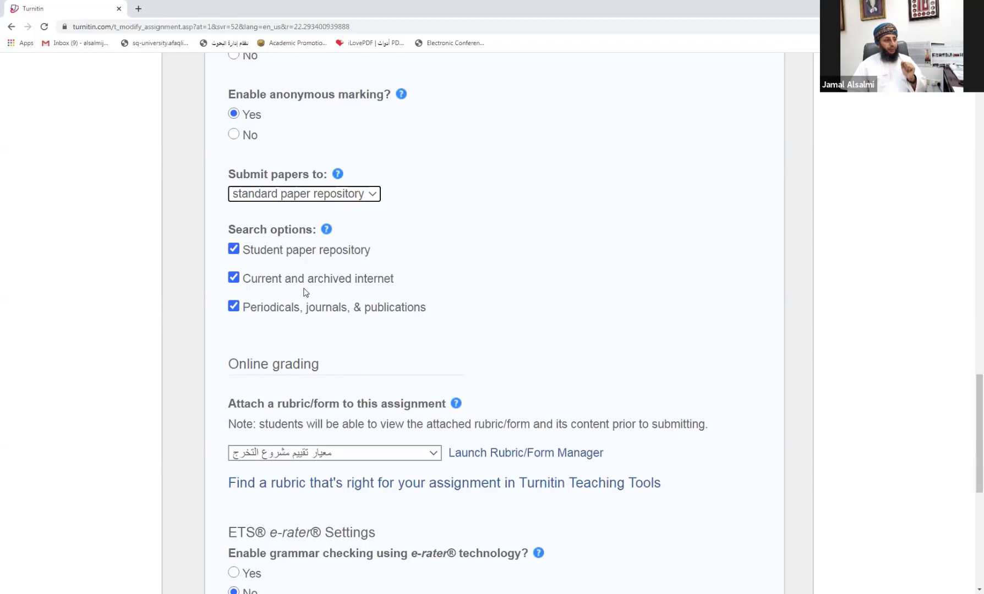
scroll(304, 263, down, 1)
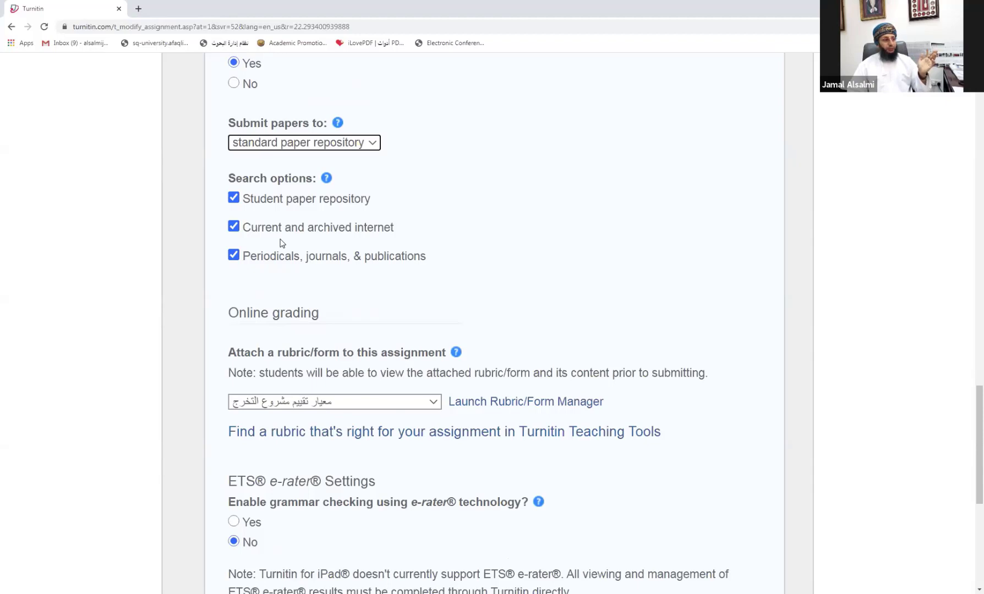
scroll(282, 243, down, 1)
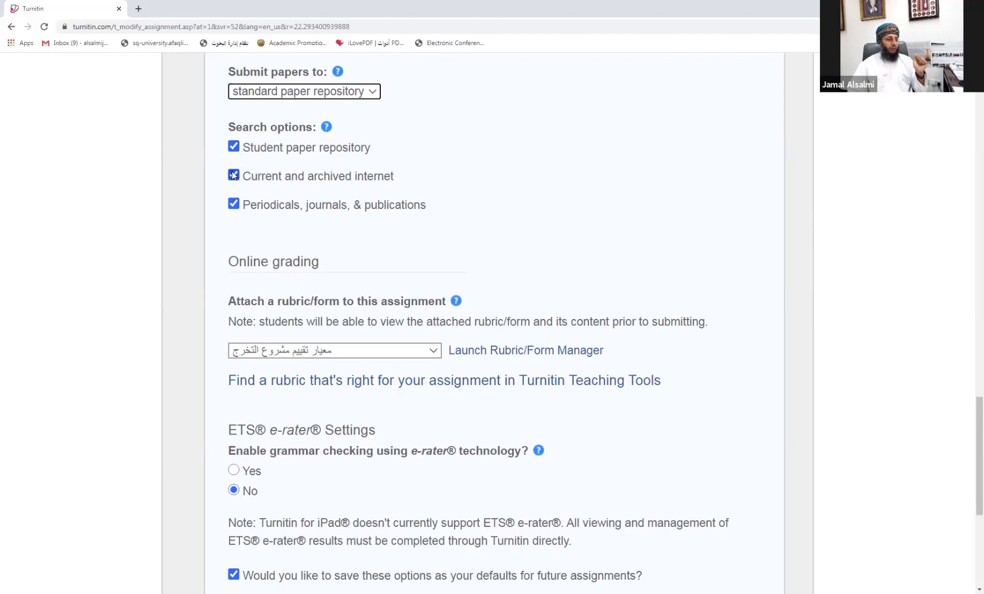
scroll(334, 263, down, 3)
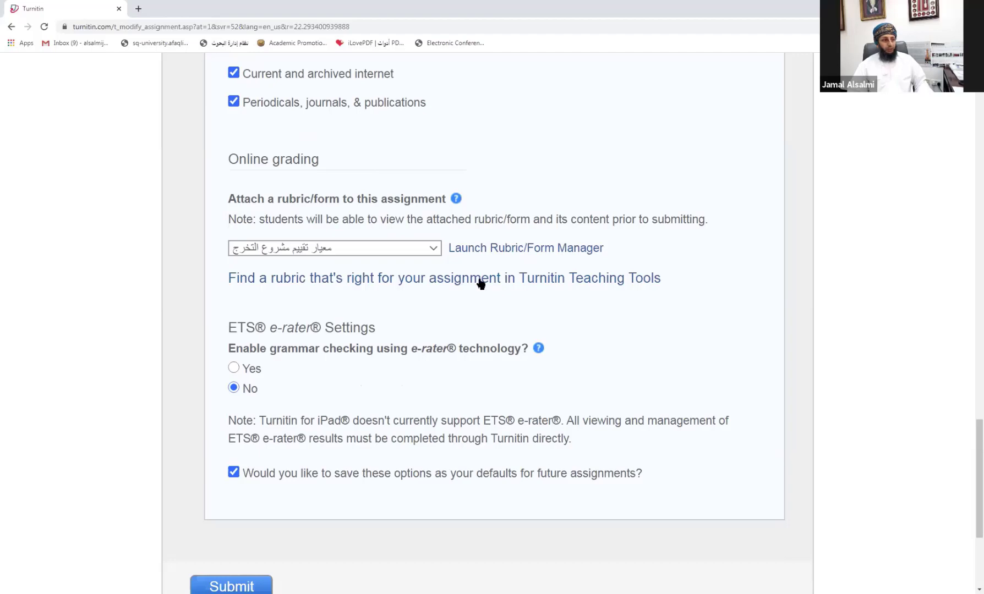
Step: Browse the rubric list twice, leaving the graduation-project evaluation rubric attached
click(410, 251)
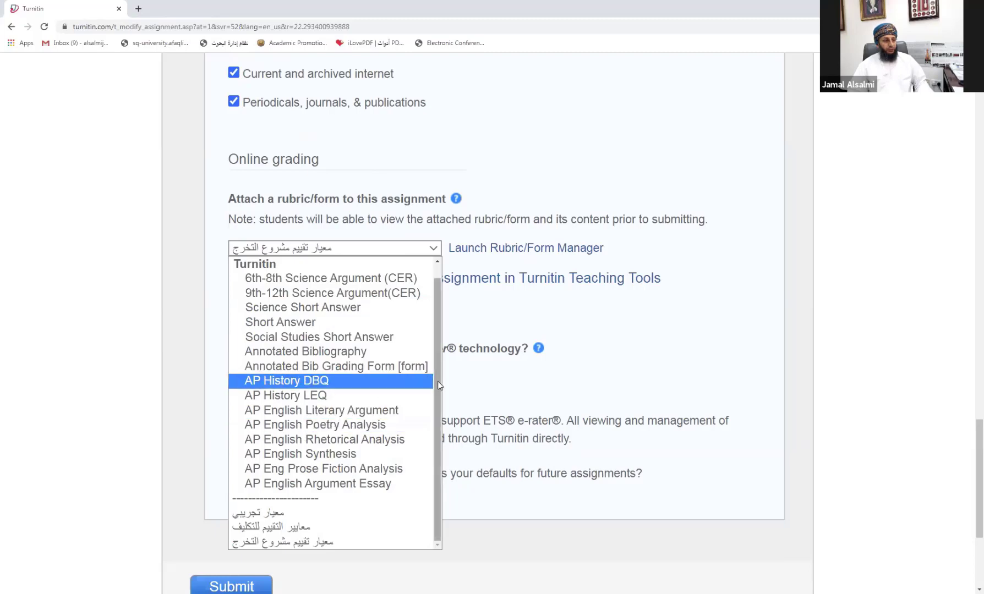
scroll(439, 385, up, 1)
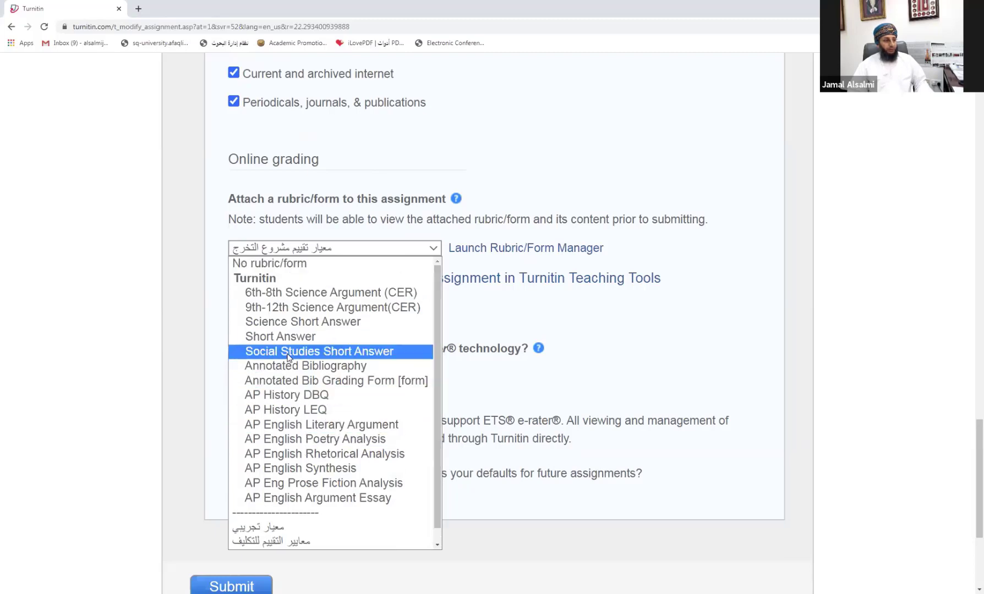
click(537, 314)
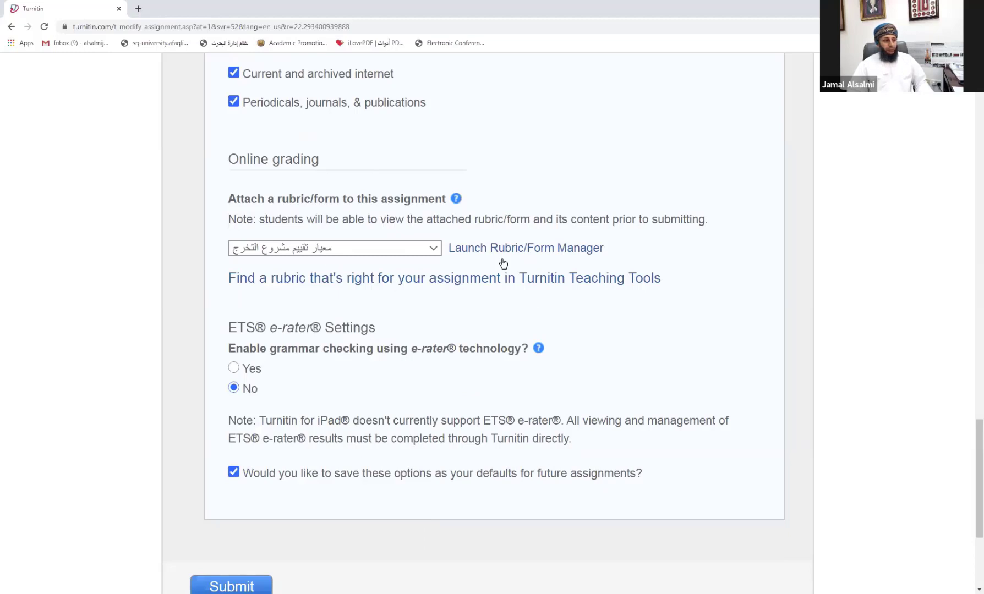
click(413, 252)
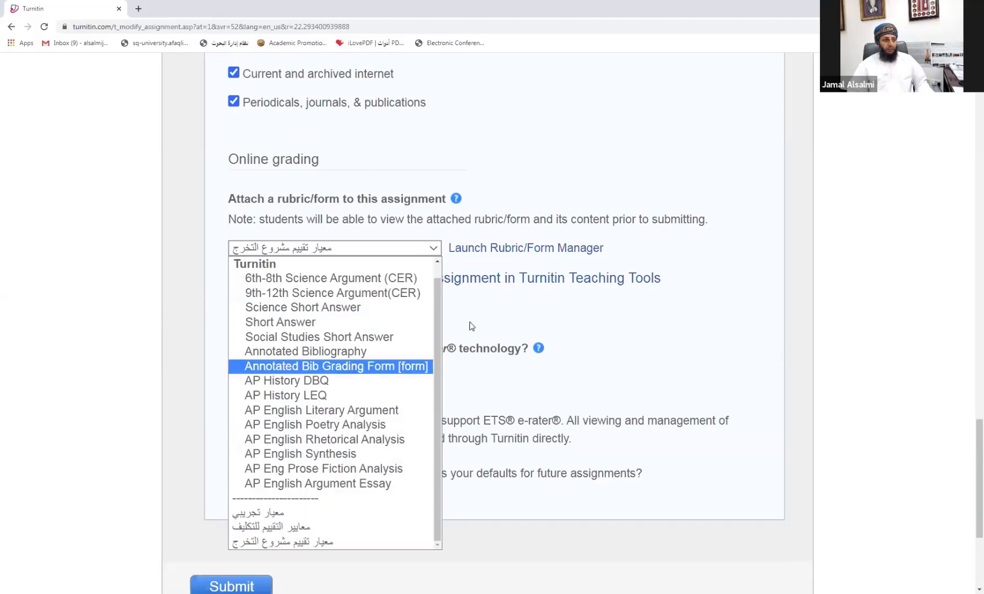
click(539, 311)
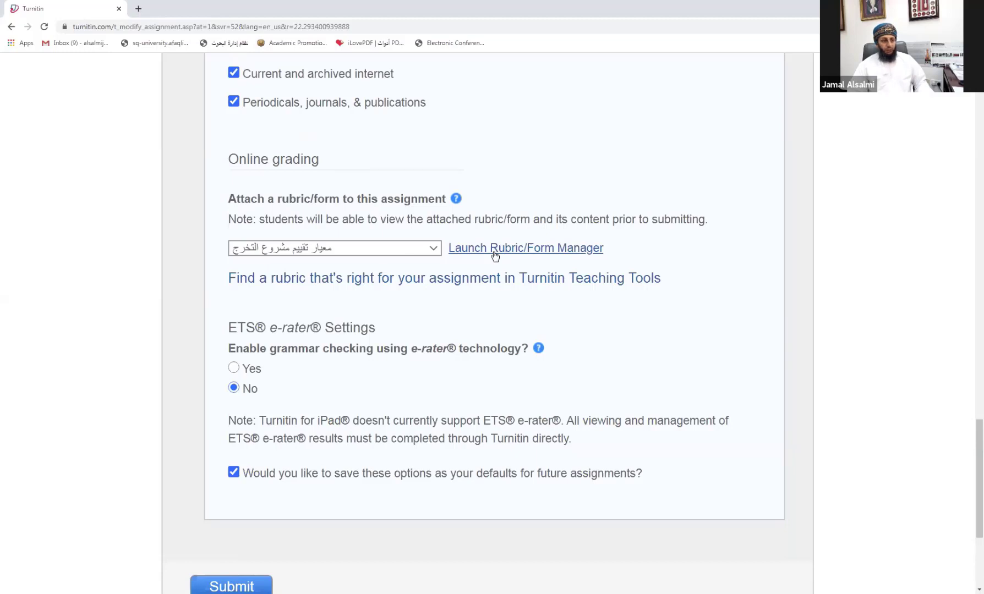
Step: Open the Rubric/Form Manager, review the 6th-8th Science Argument (CER) rubric, and show the rubric list
click(553, 251)
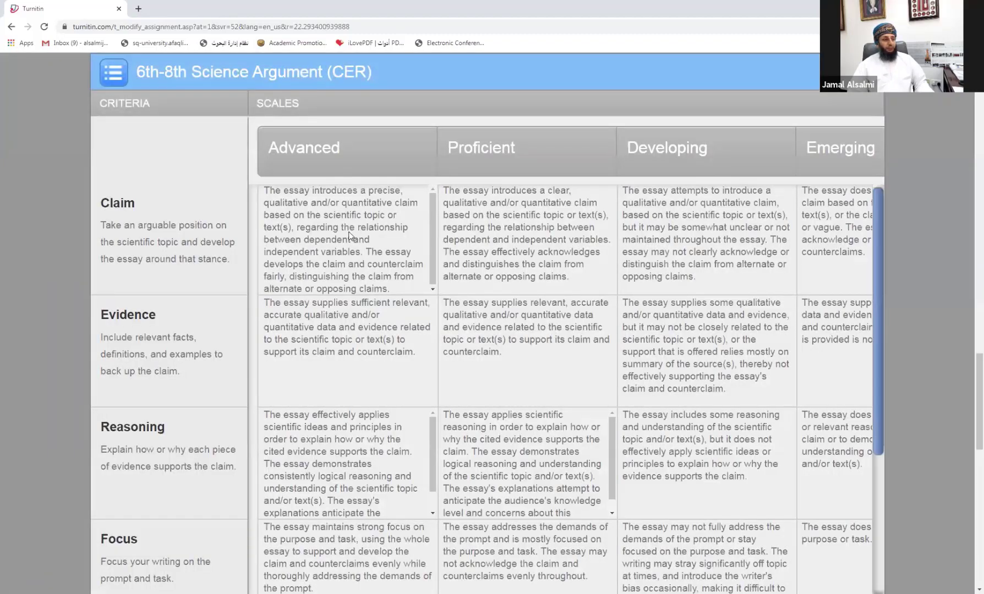
scroll(349, 236, down, 1)
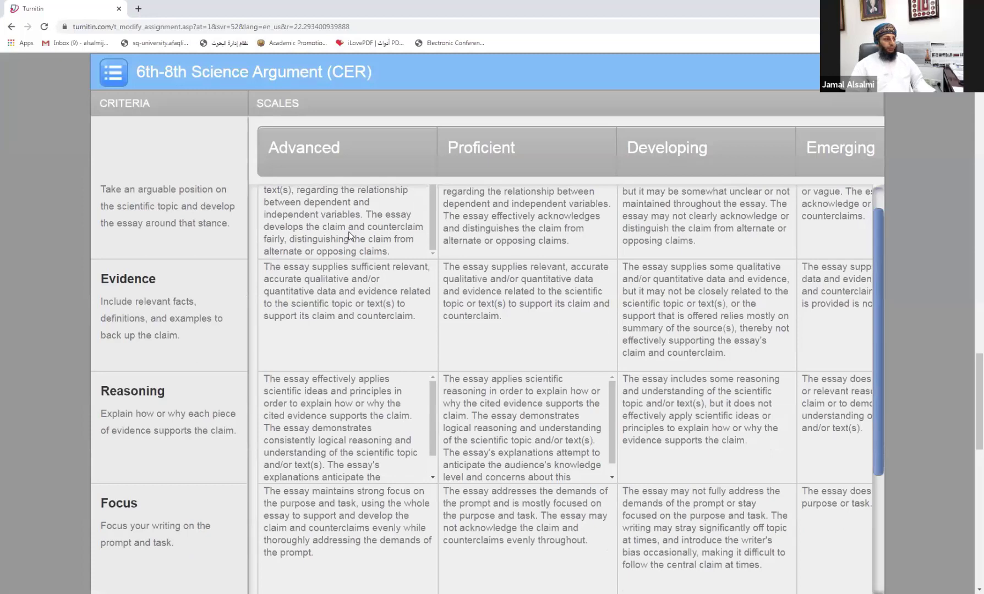
scroll(350, 238, up, 1)
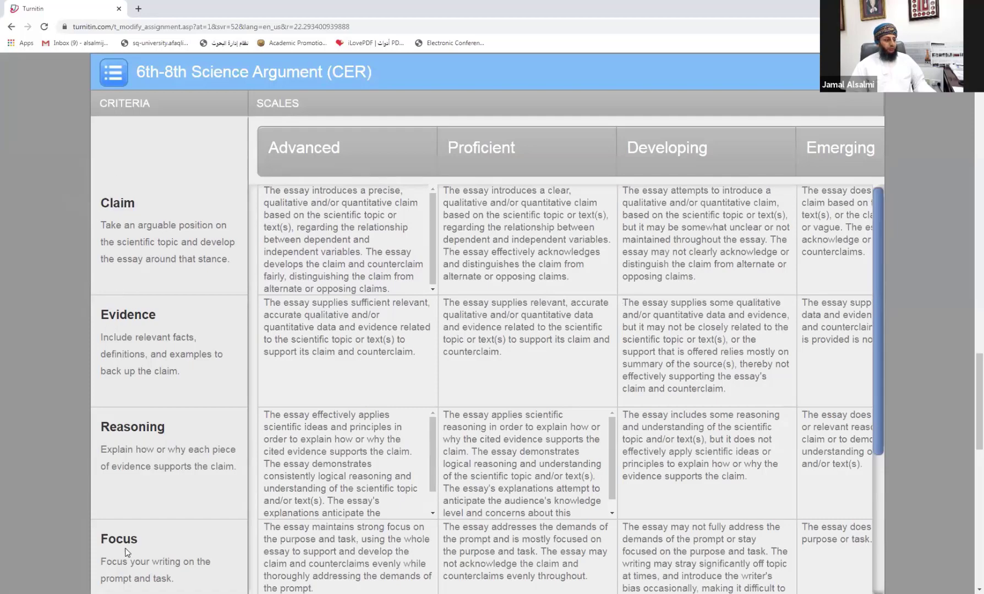
scroll(152, 487, down, 3)
scroll(305, 157, up, 3)
scroll(292, 316, down, 1)
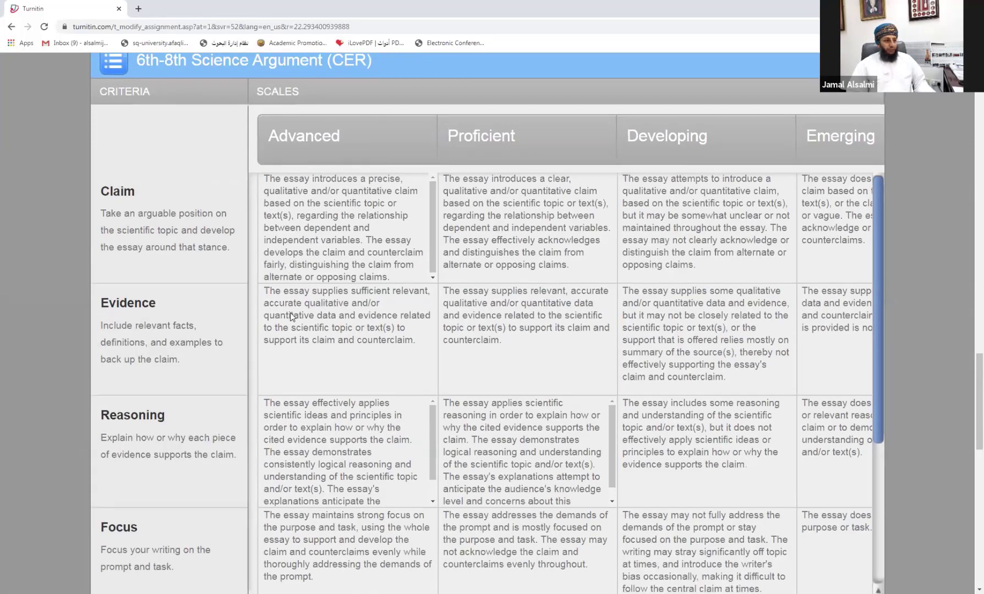
scroll(292, 317, down, 8)
scroll(291, 316, up, 8)
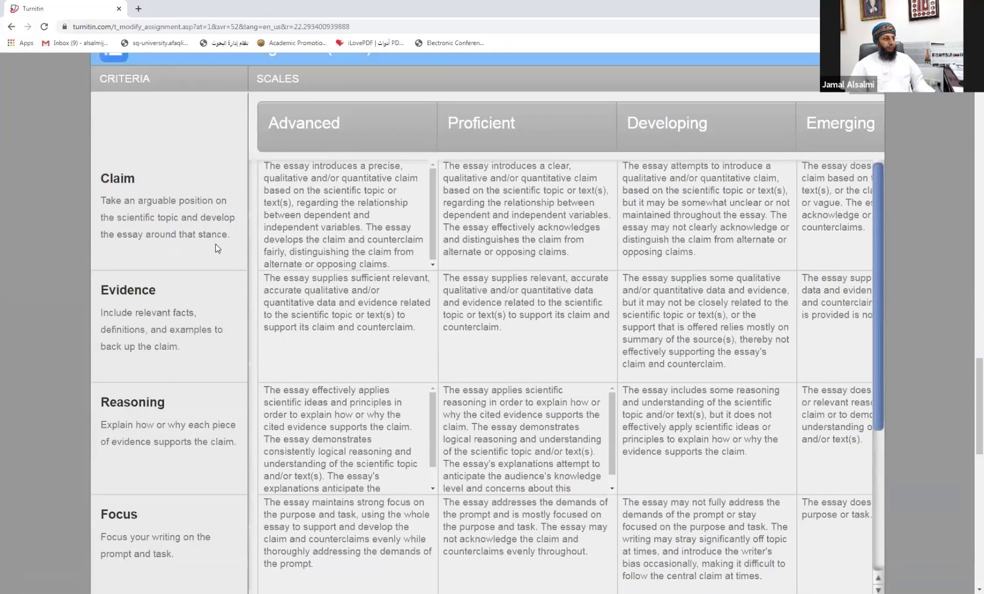
scroll(215, 243, up, 2)
click(113, 125)
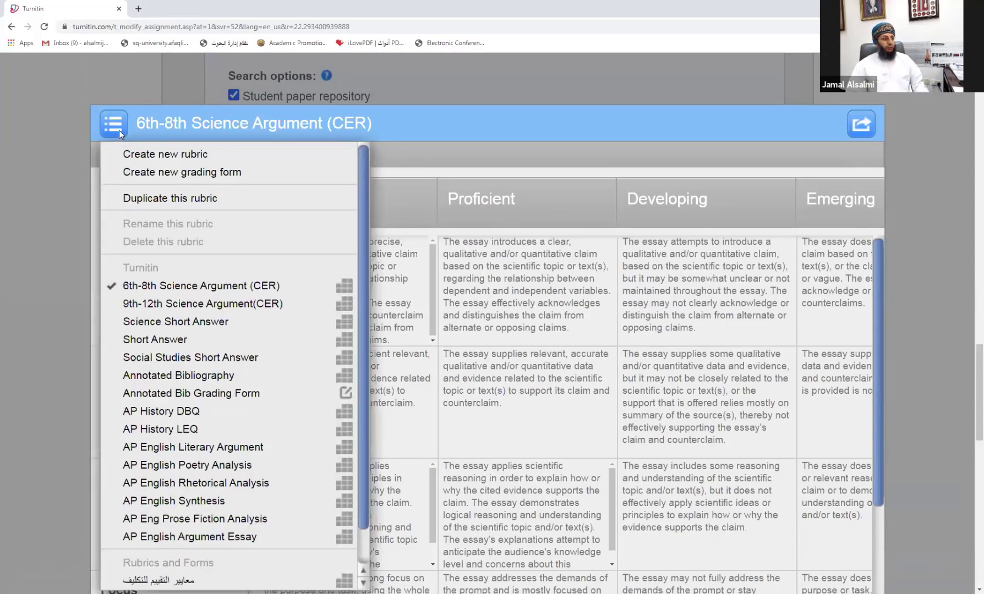
Step: Start a blank rubric and title it 'Research project Rubric'
click(145, 155)
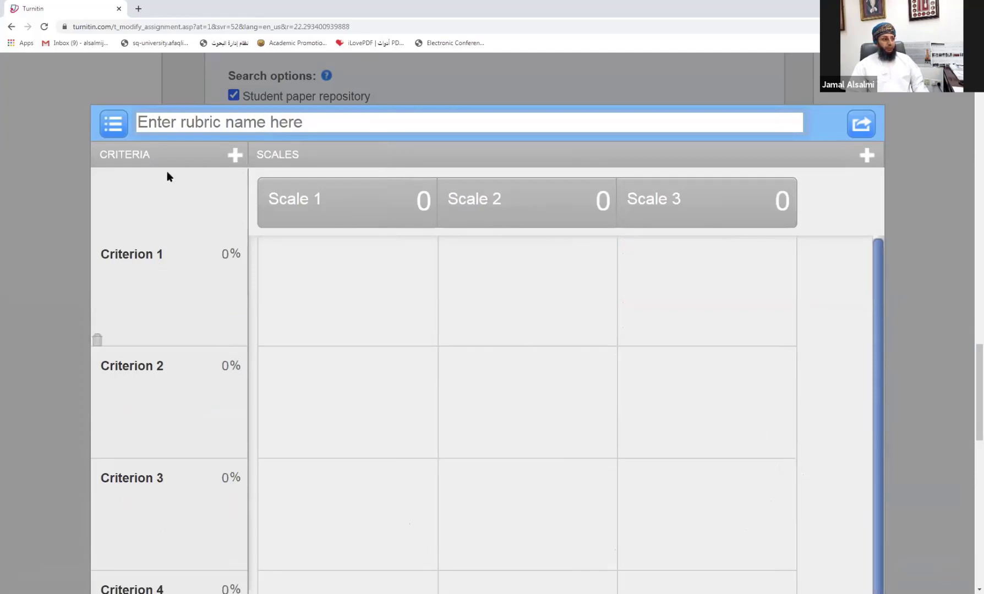
click(232, 122)
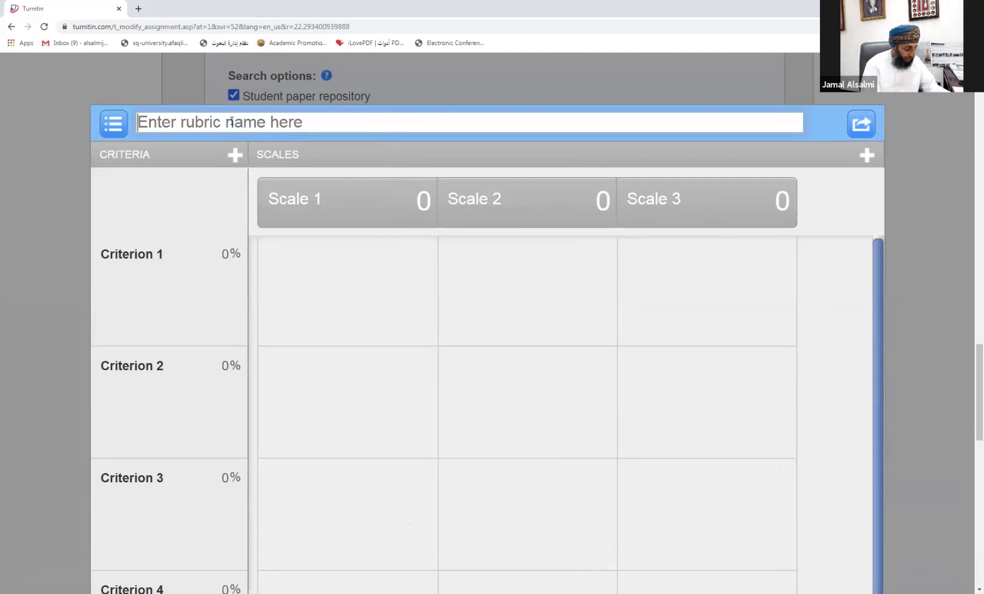
text(R)
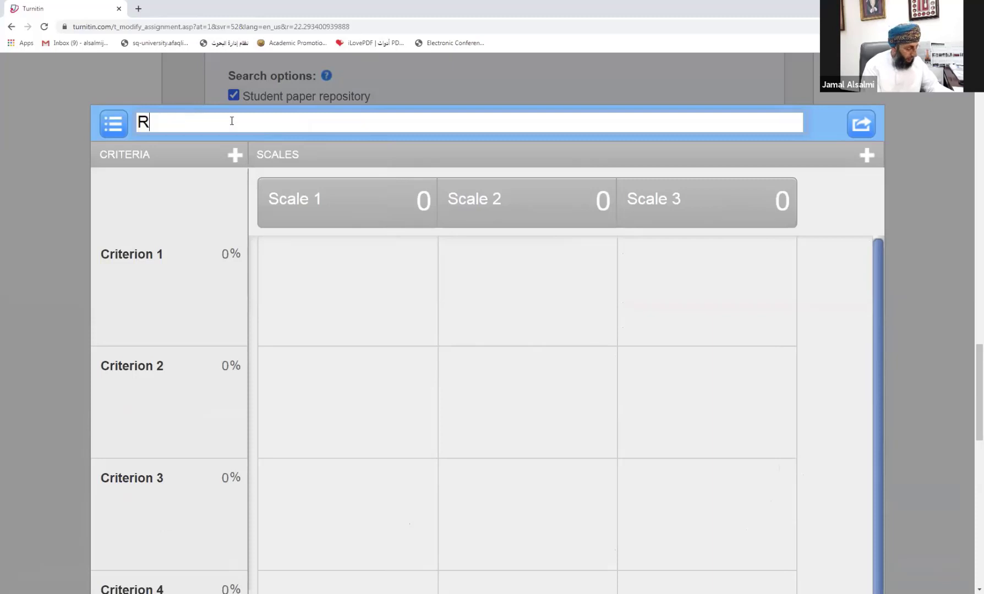
text(es)
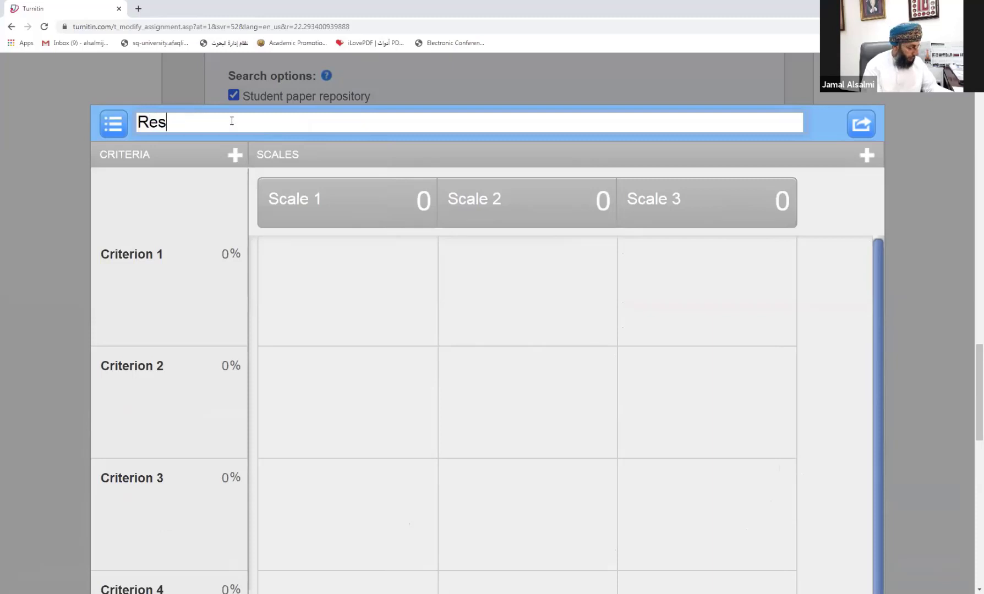
text(ea)
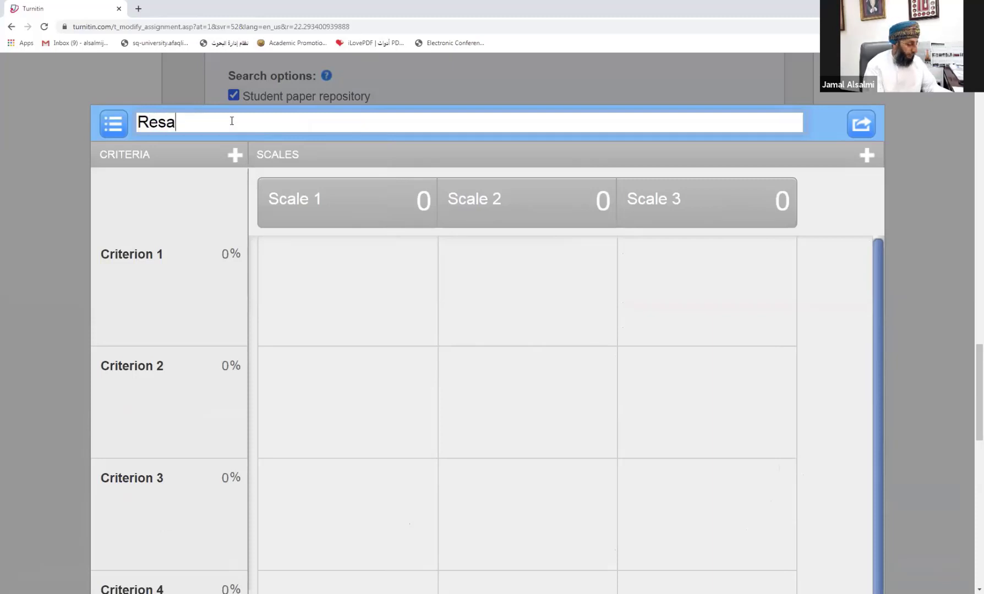
key(BackSpace)
text(earc)
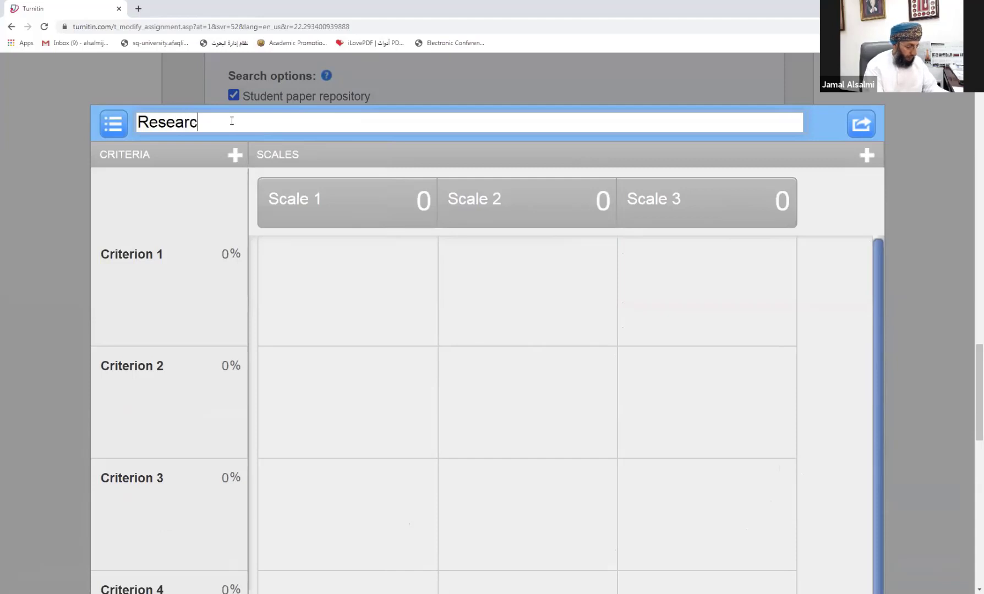
text(h projec)
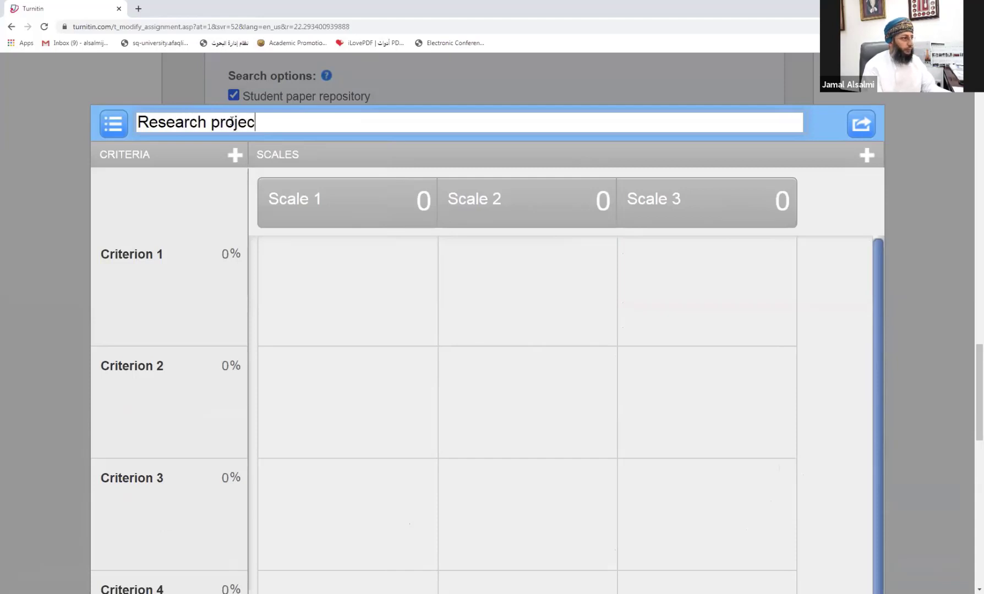
text(t R)
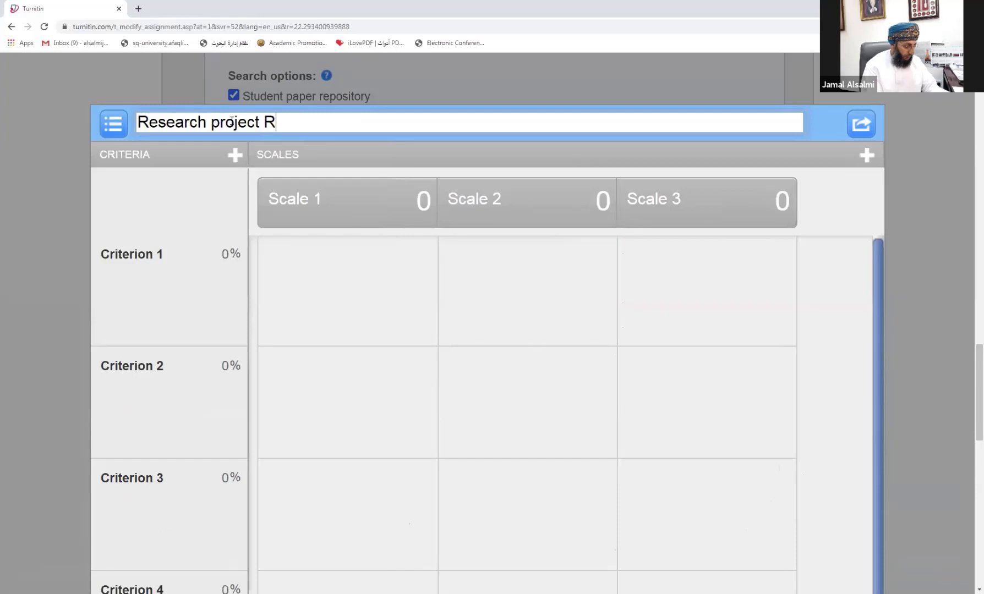
text(ubric)
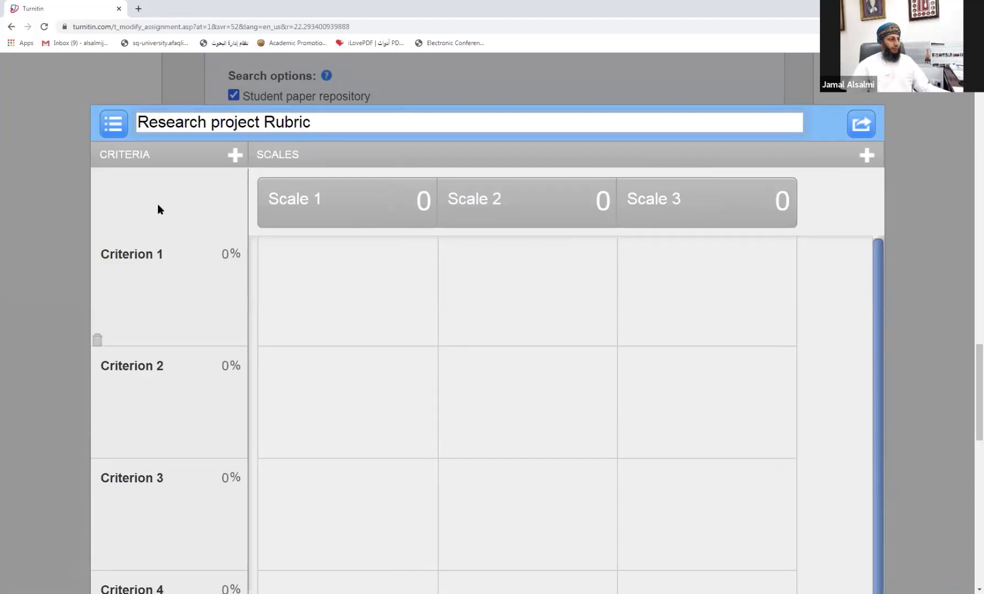
click(148, 256)
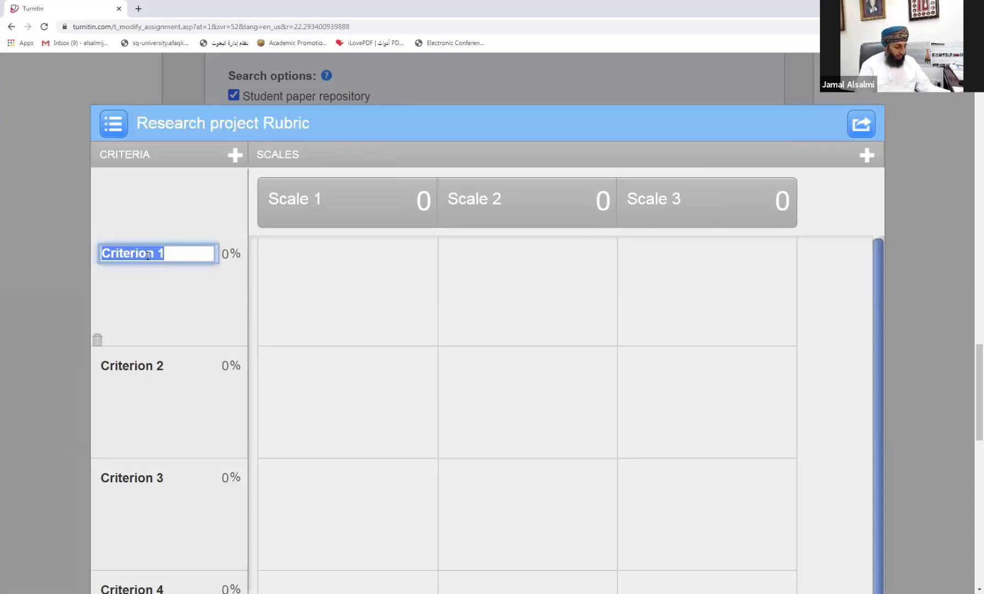
Step: Rename the first three criteria to Language, Claim and Evidence
text(C)
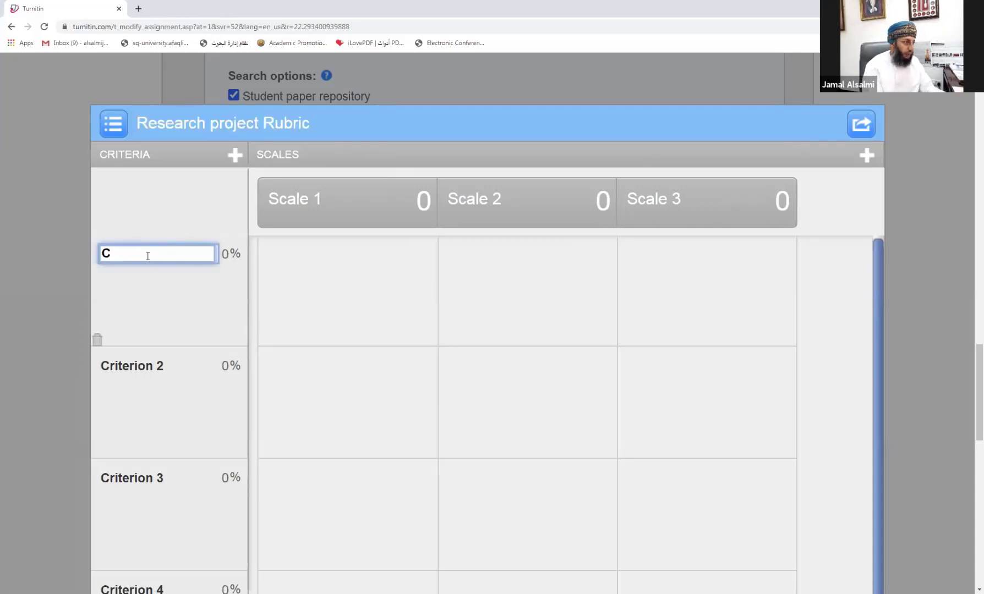
key(BackSpace)
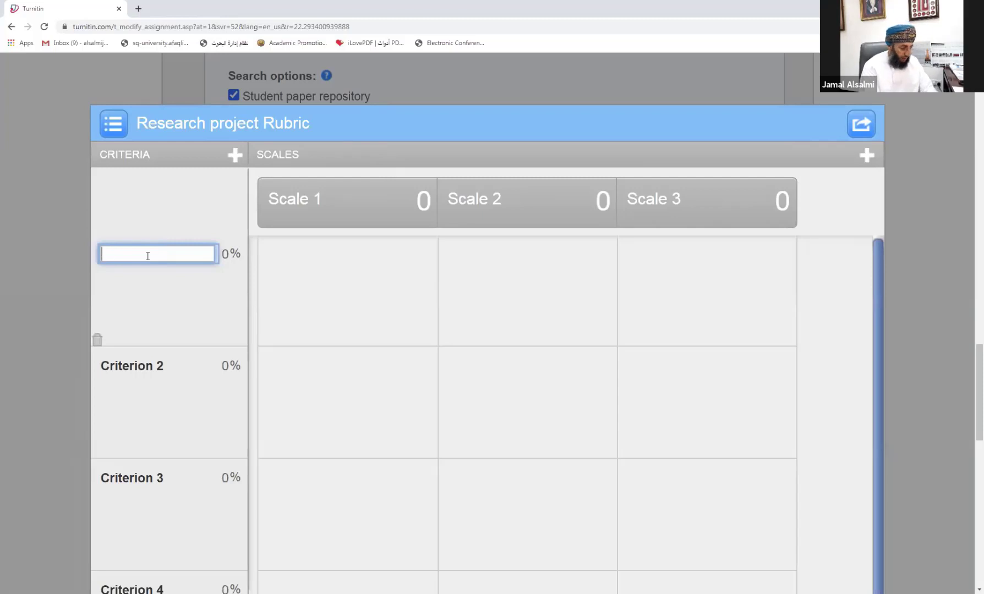
text(Lan)
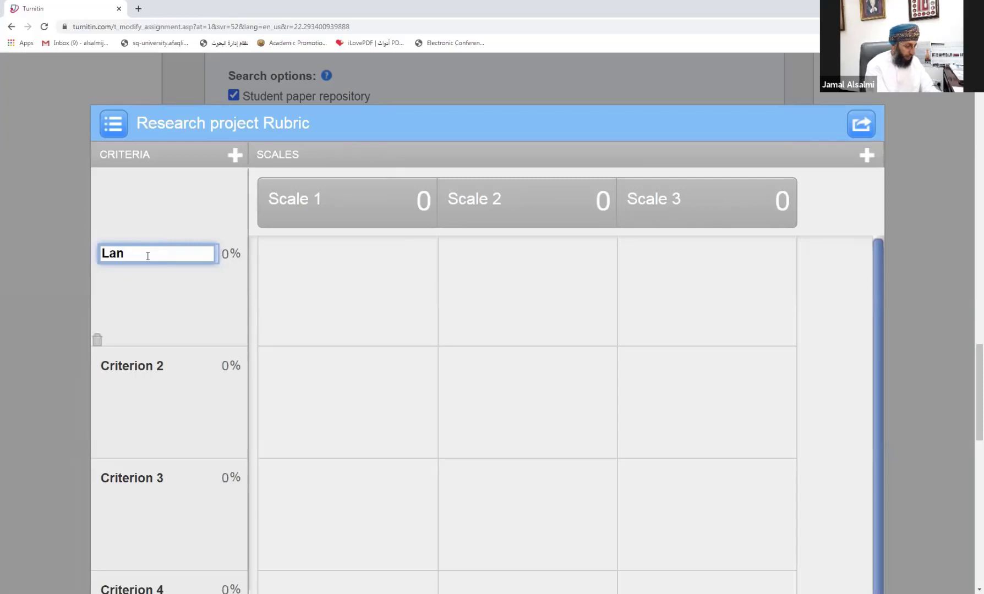
text(guage)
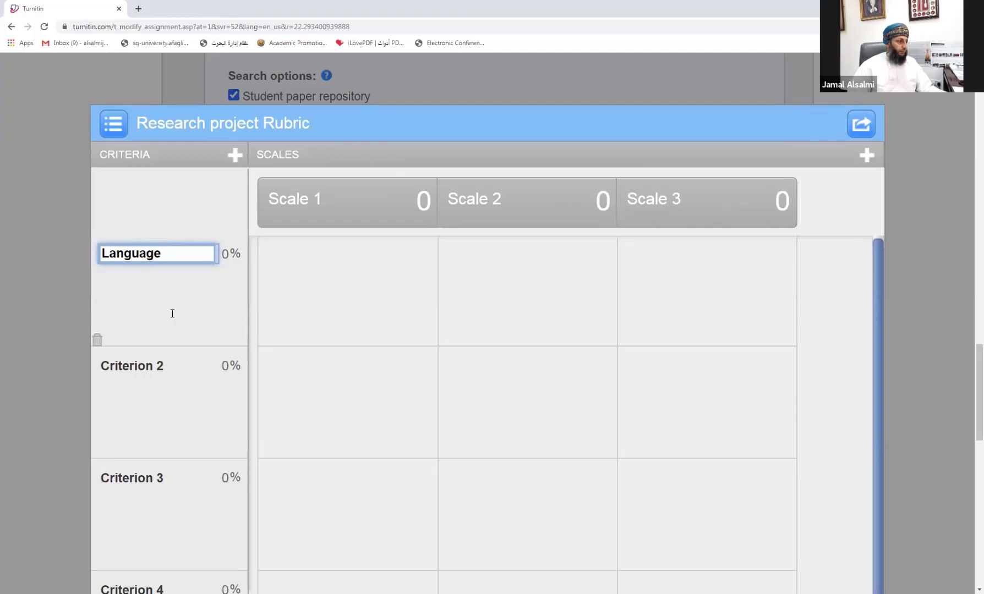
click(136, 366)
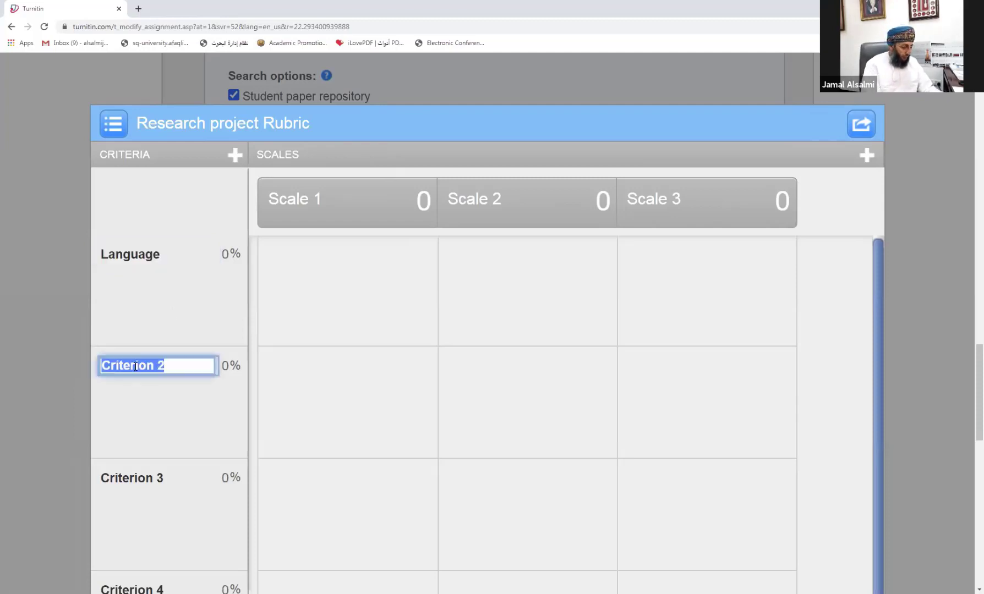
text(Claim)
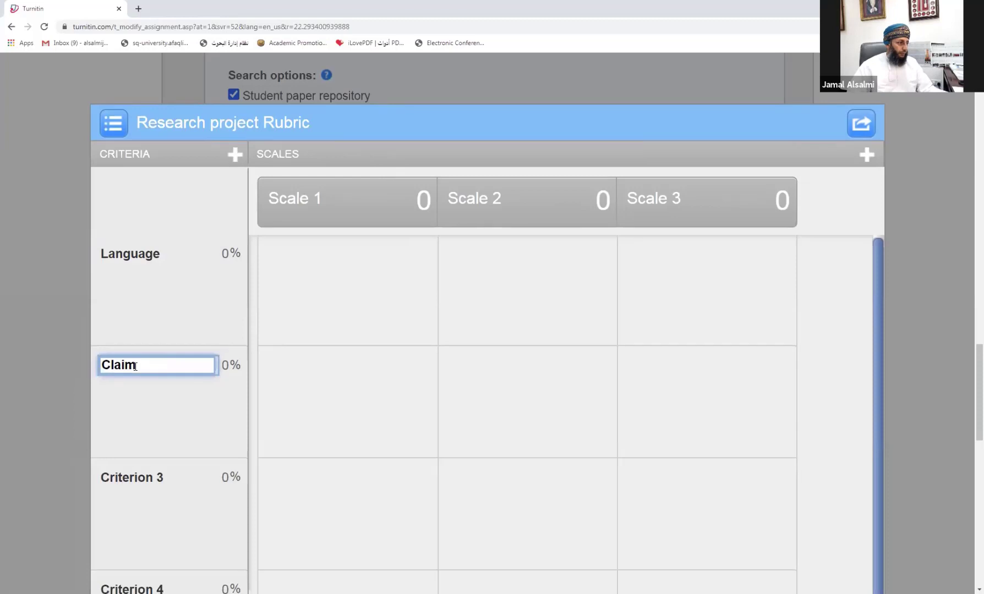
scroll(137, 371, down, 2)
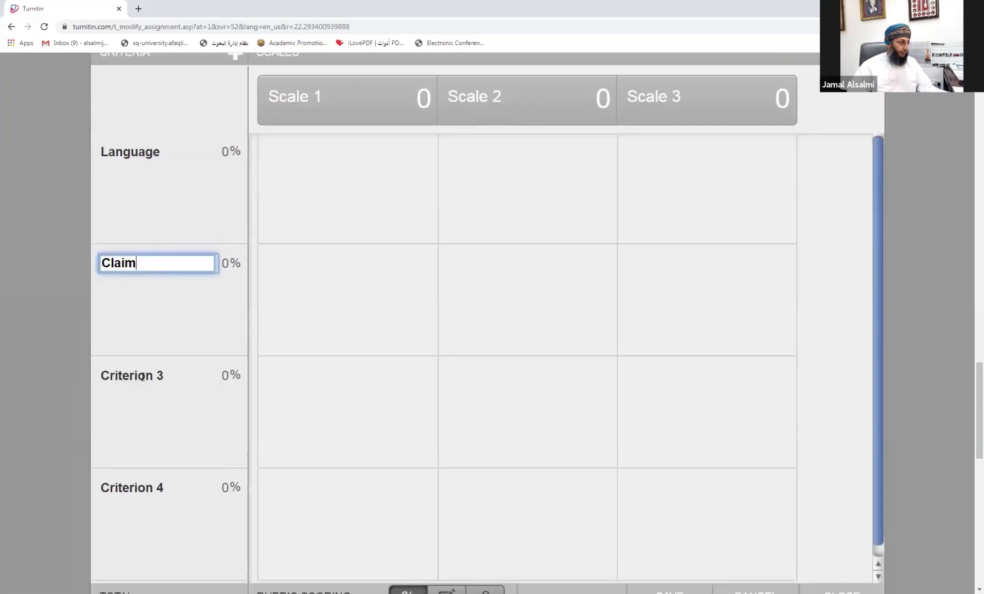
click(143, 377)
text(Evi)
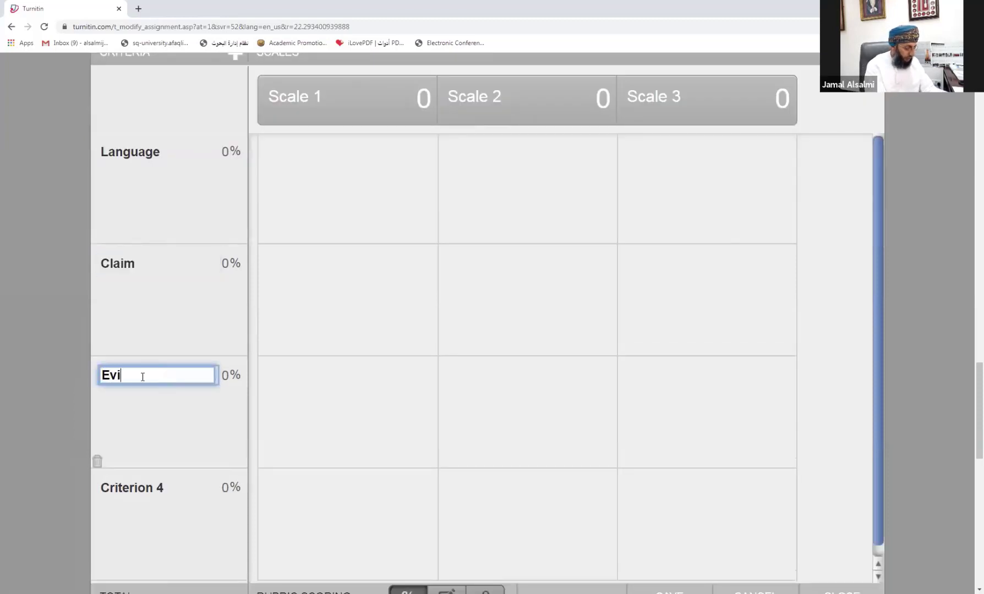
text(dence)
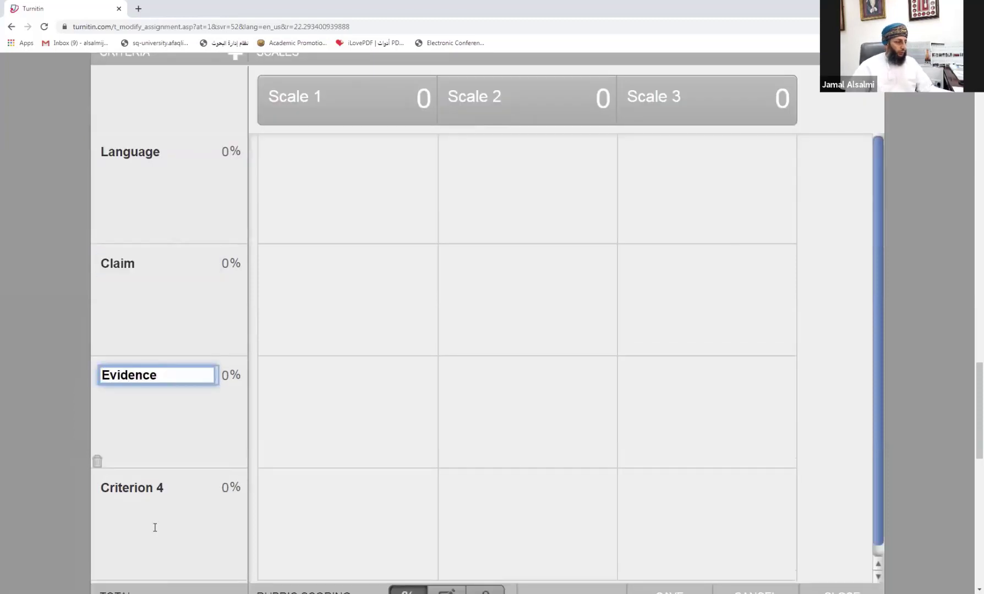
Step: Add a fifth criterion to the rubric and select its name
scroll(136, 444, down, 4)
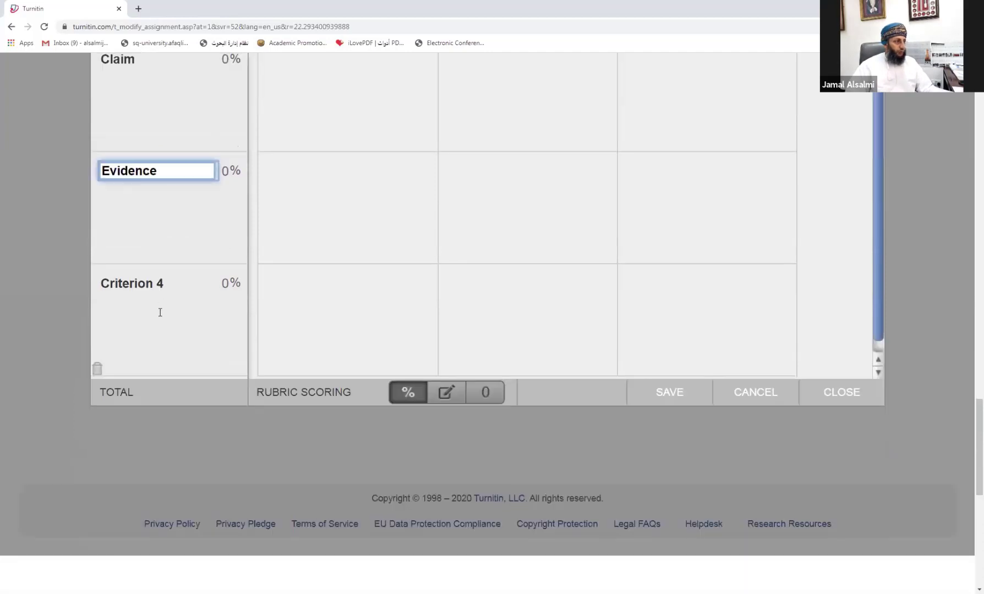
scroll(160, 318, up, 6)
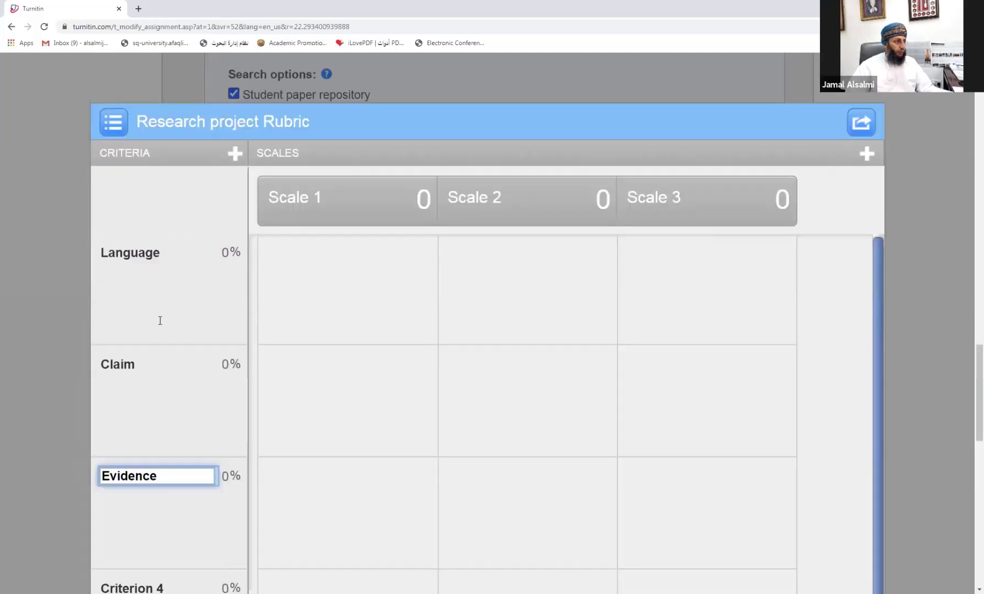
click(235, 156)
click(235, 156)
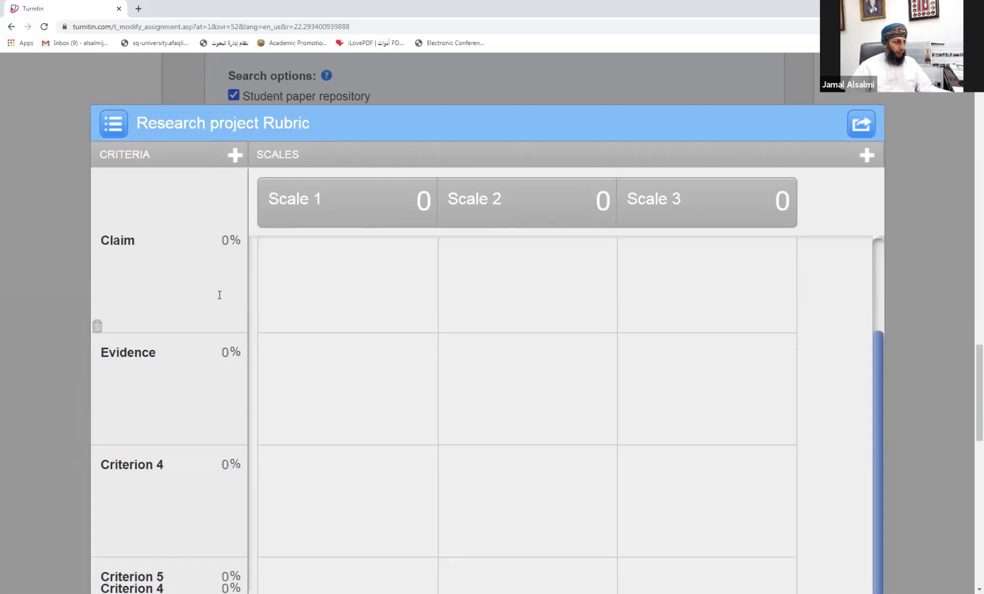
scroll(221, 323, down, 5)
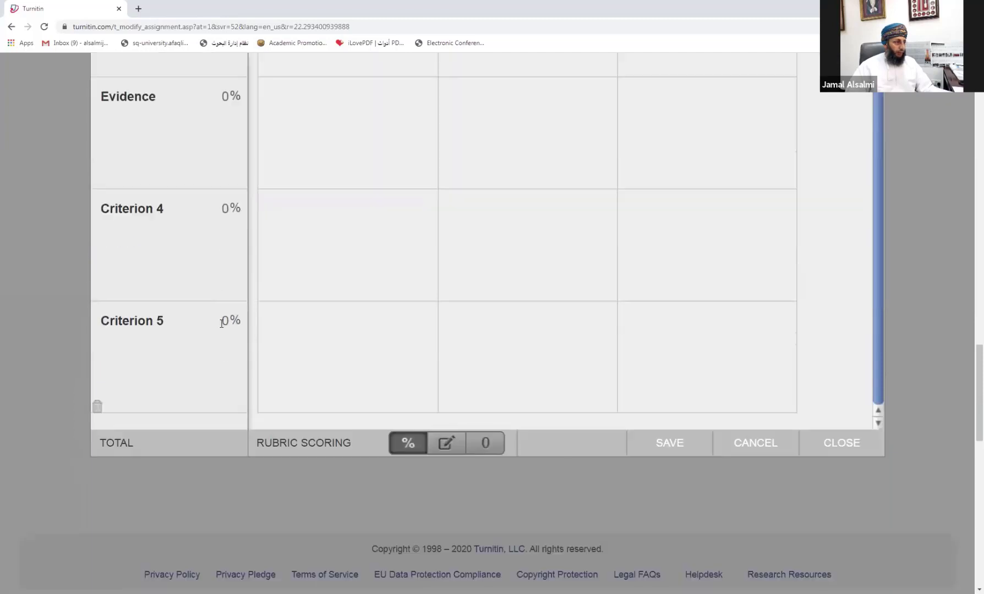
click(132, 324)
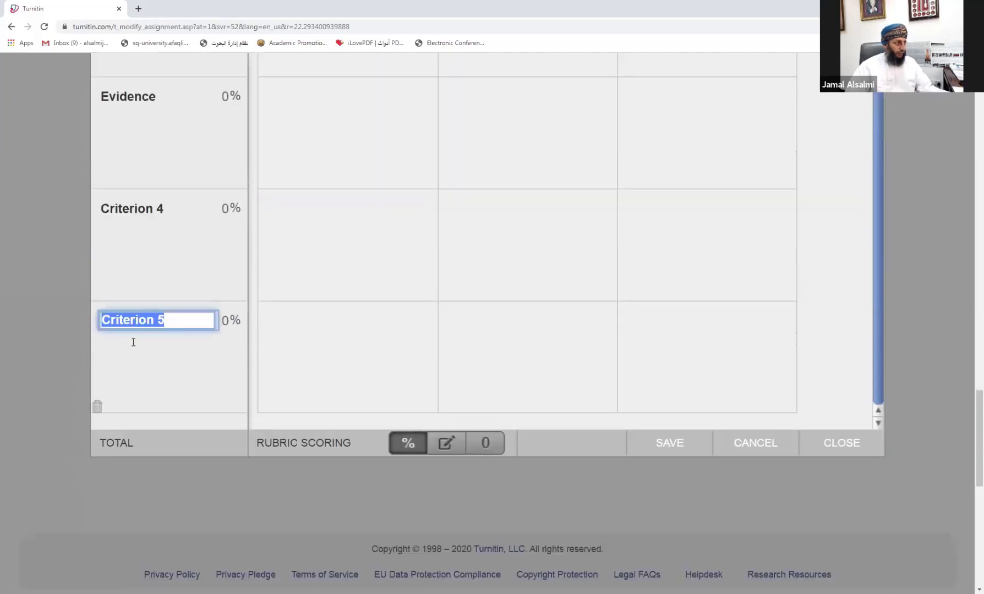
Step: Delete Criterion 5 and Criterion 4, confirming each removal
click(97, 406)
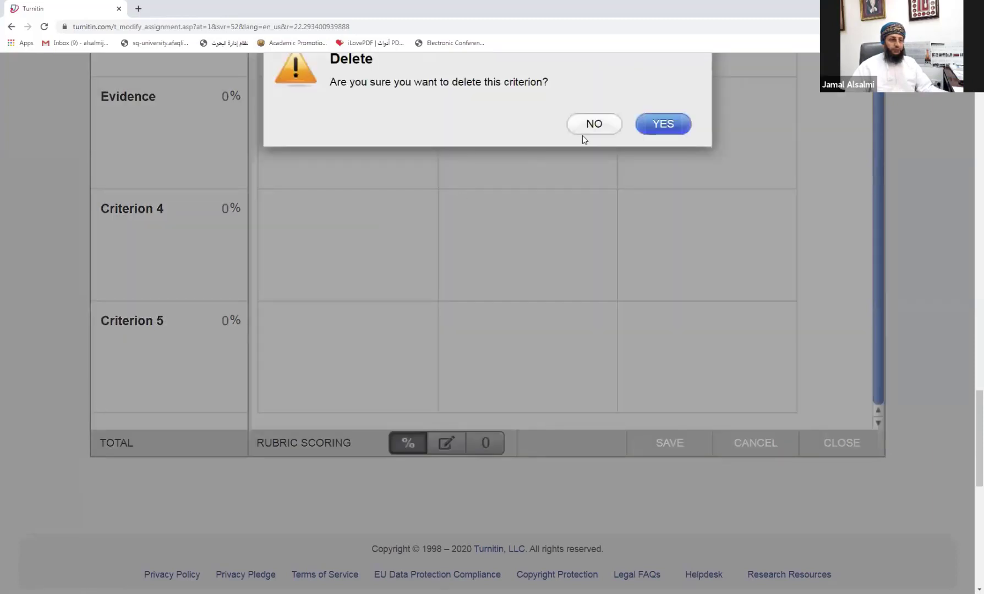
click(671, 126)
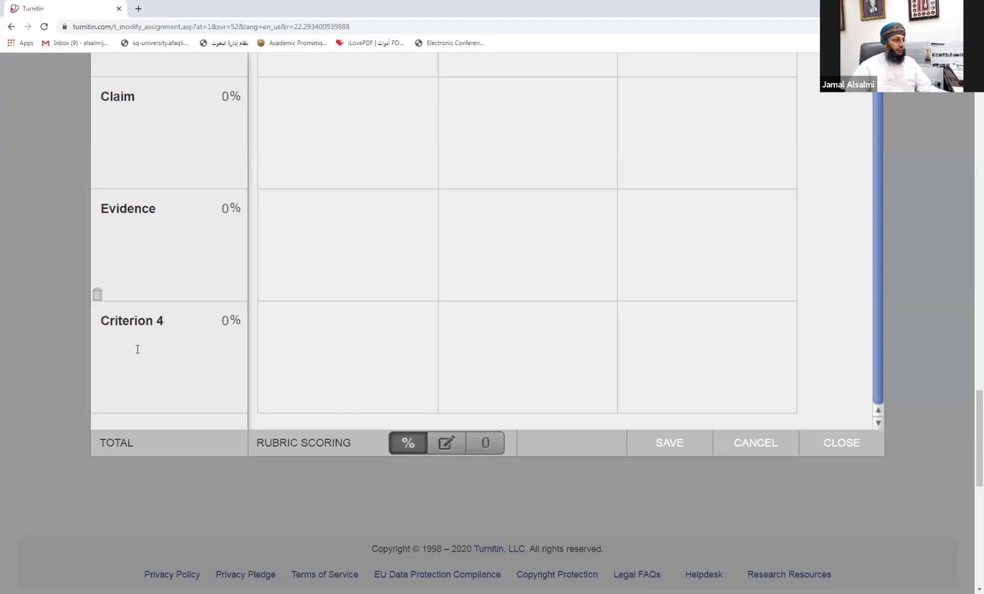
click(97, 406)
click(677, 125)
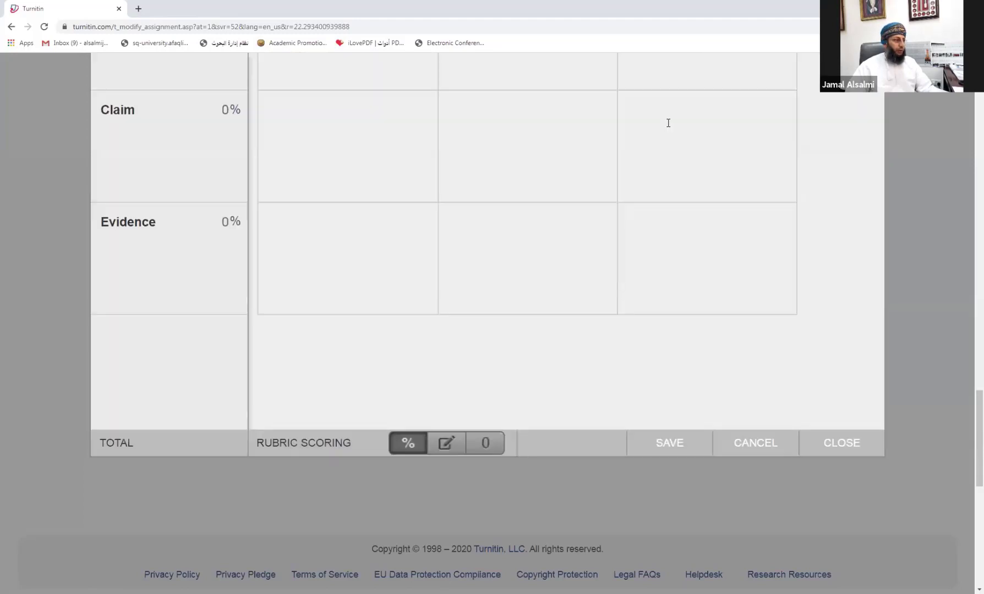
scroll(220, 257, up, 4)
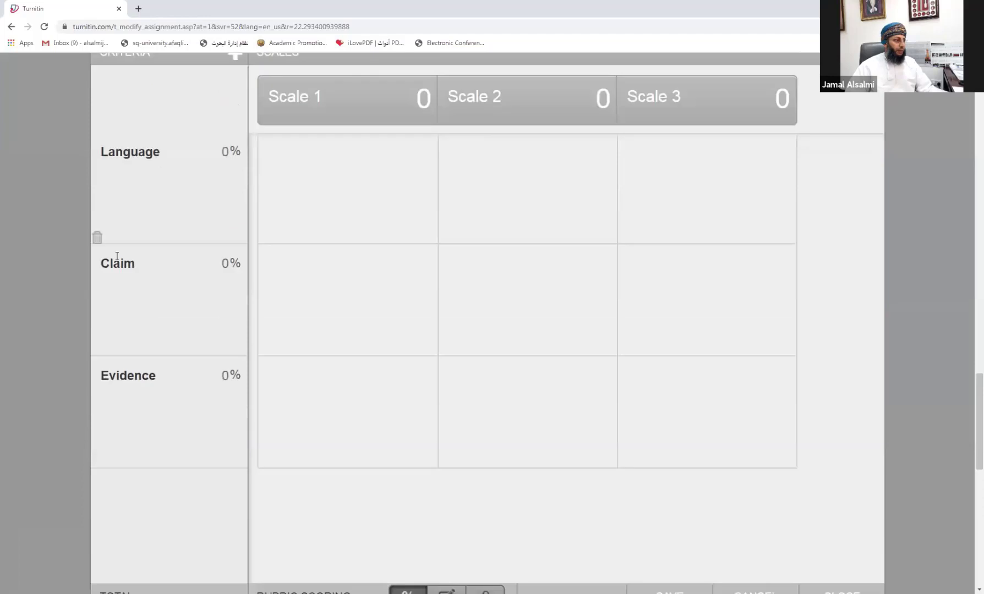
scroll(127, 433, up, 2)
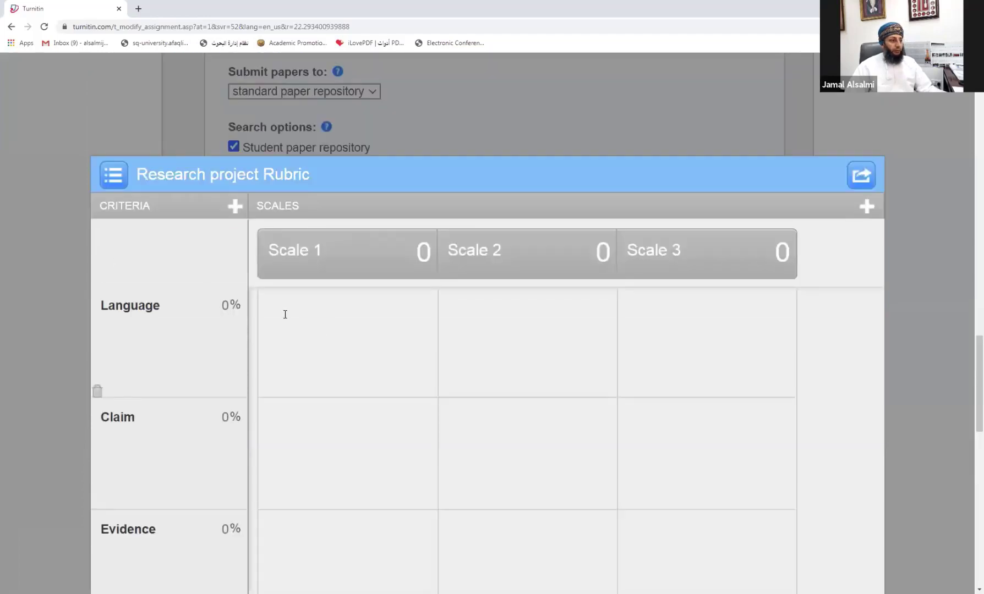
Step: Name the three rubric scales developing, Medum and Excenlent
click(289, 254)
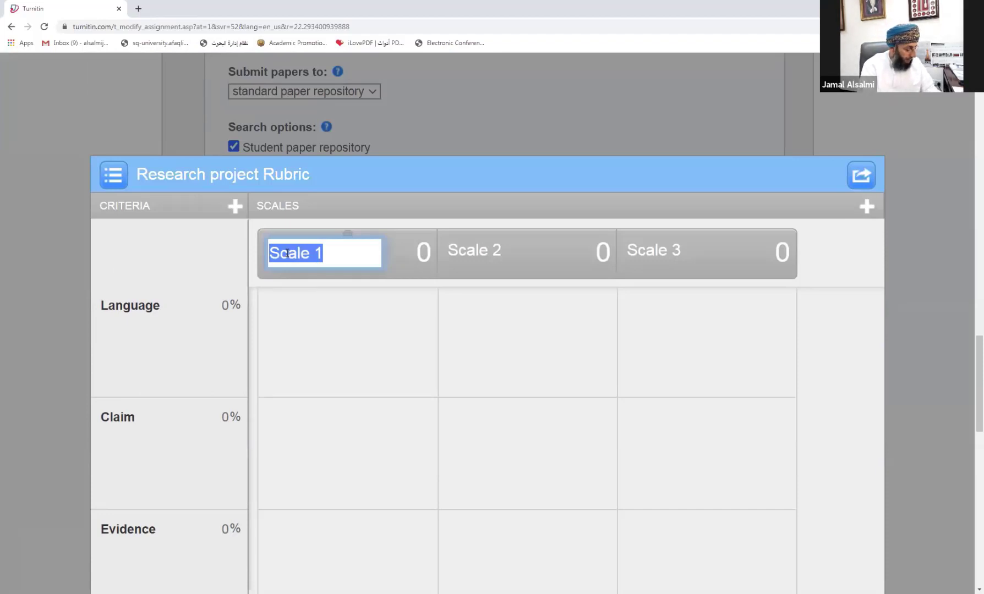
text(de)
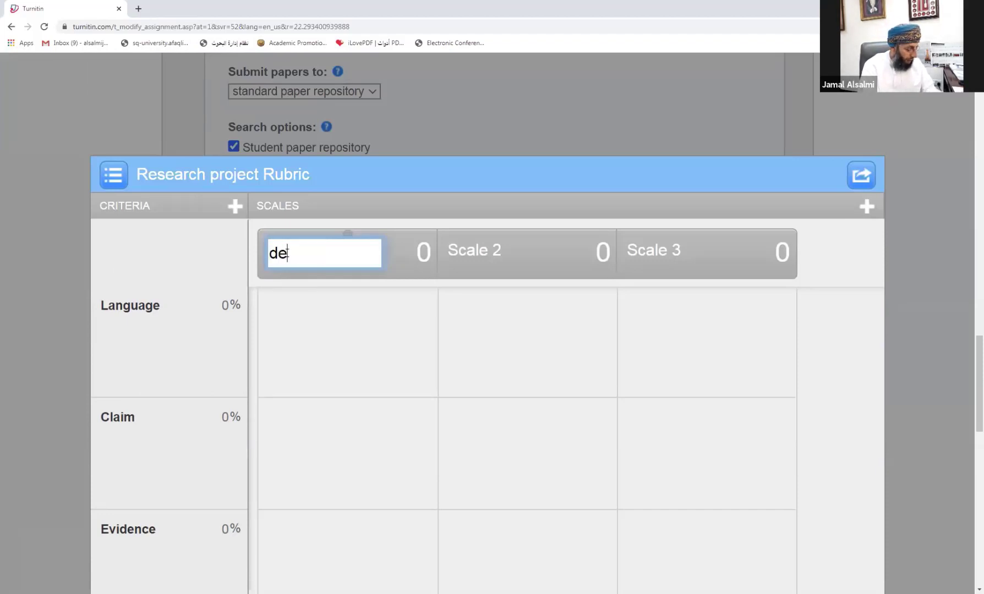
text(velopi)
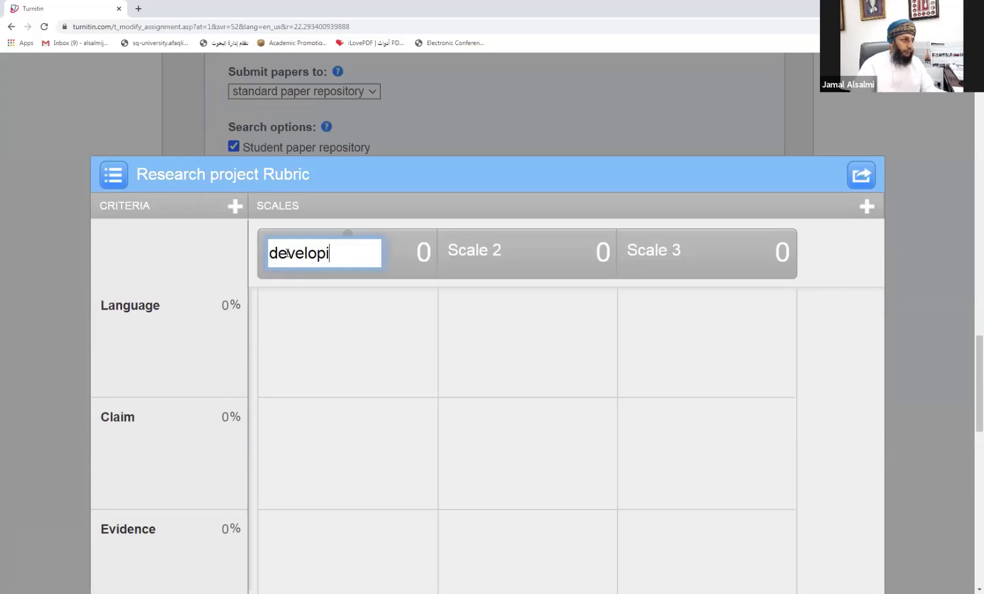
text(ng)
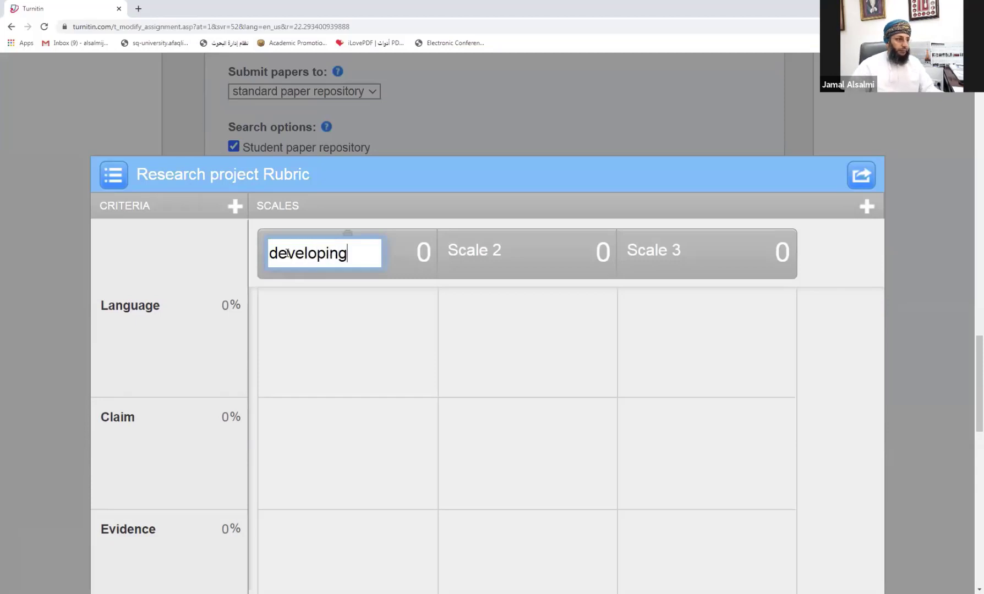
click(471, 252)
text(Me)
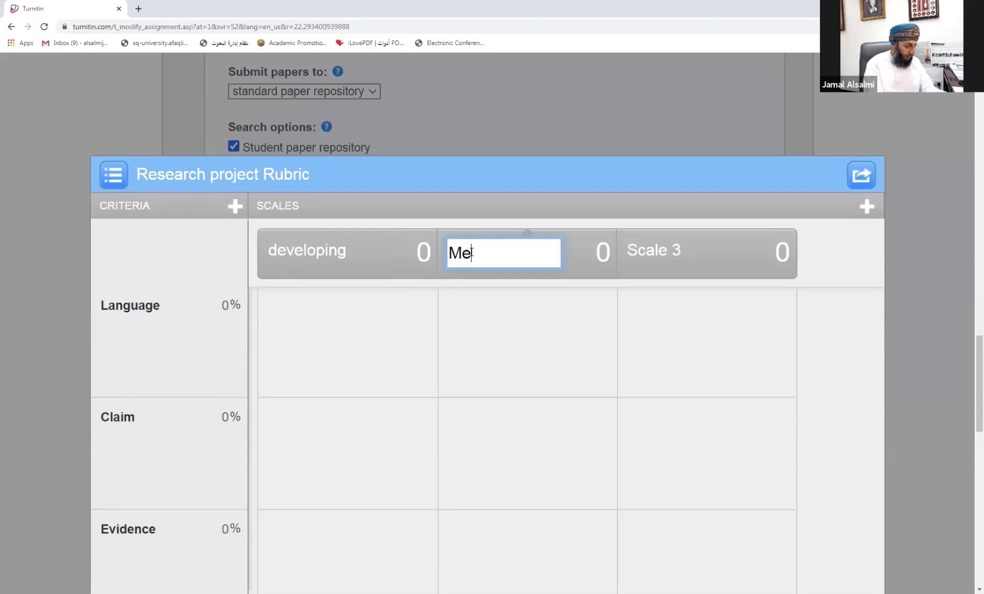
text(du)
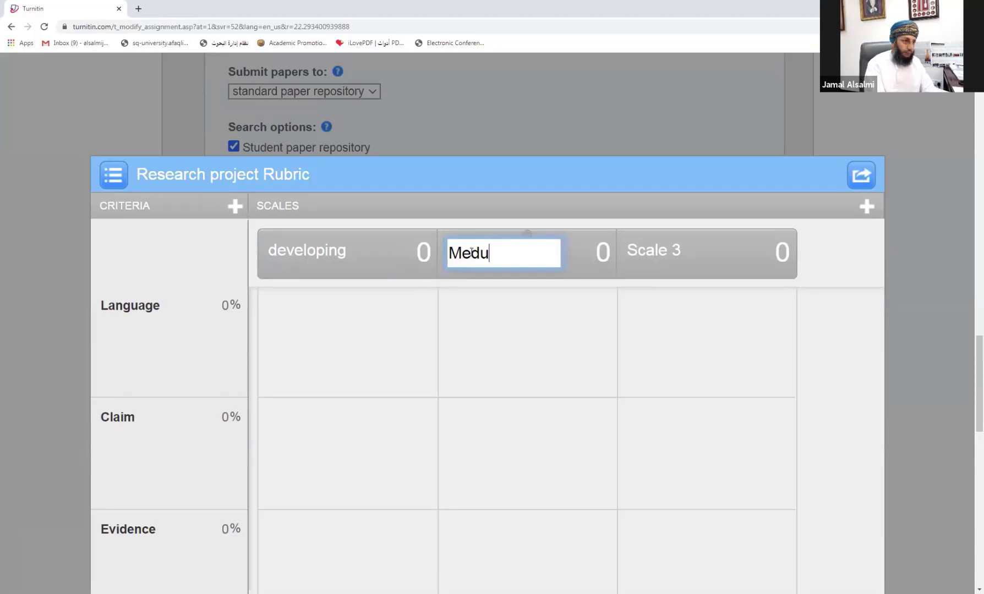
text(m)
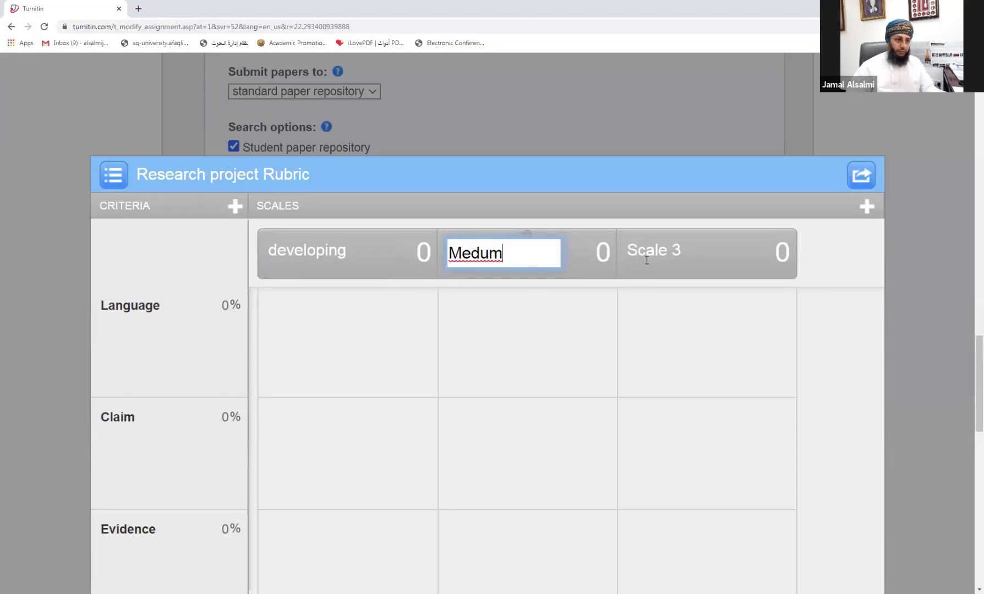
click(629, 250)
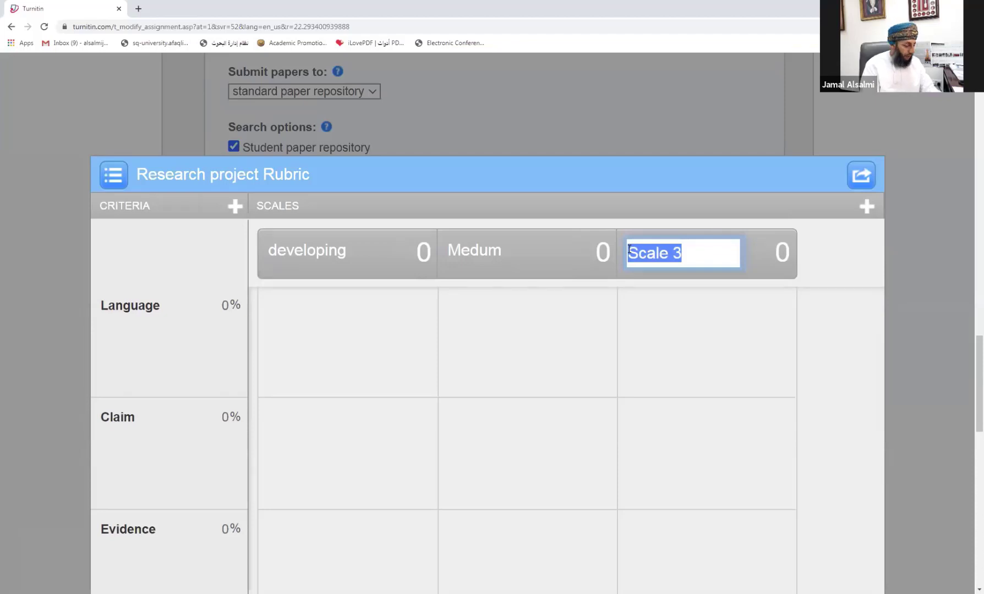
text(Exce)
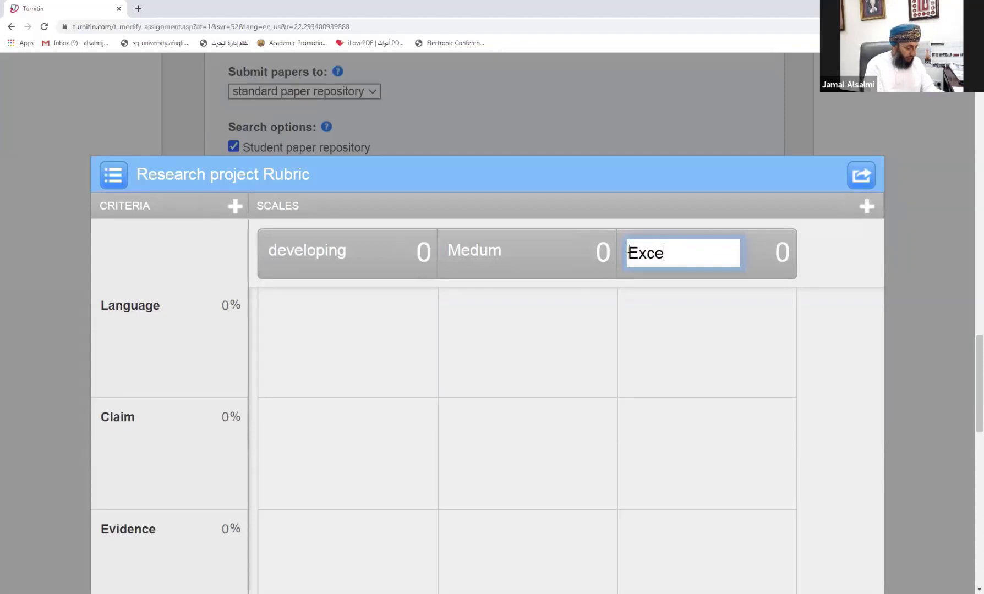
text(nlent)
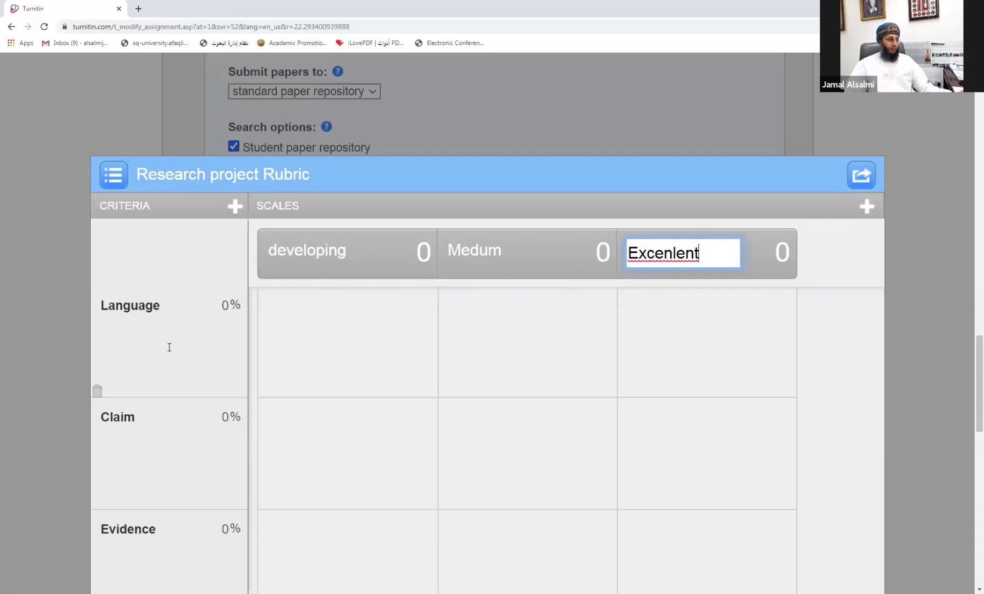
click(121, 309)
click(121, 310)
click(167, 326)
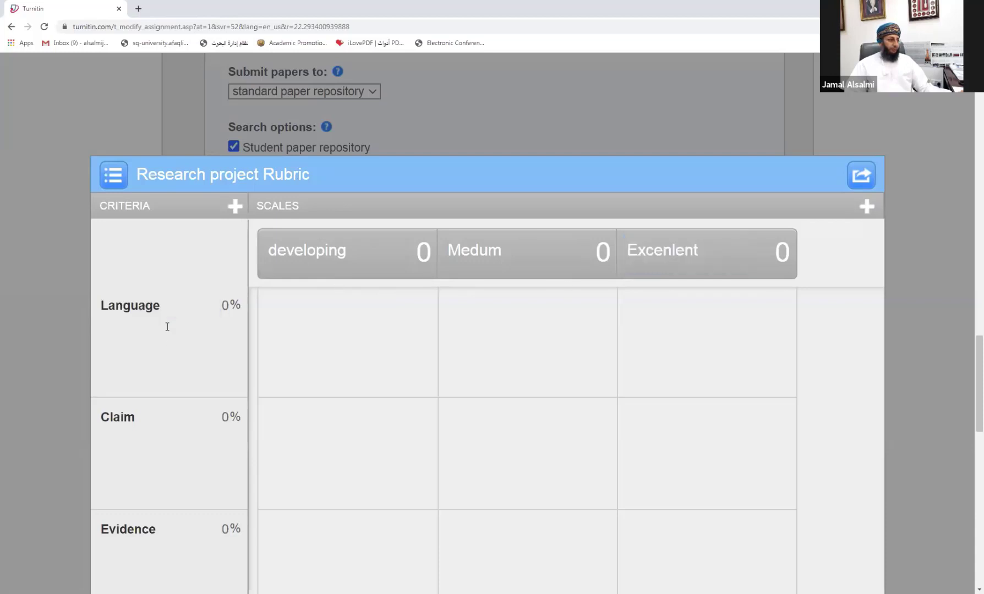
Step: Describe the Language criterion as 'your writing style, grammer'
click(135, 352)
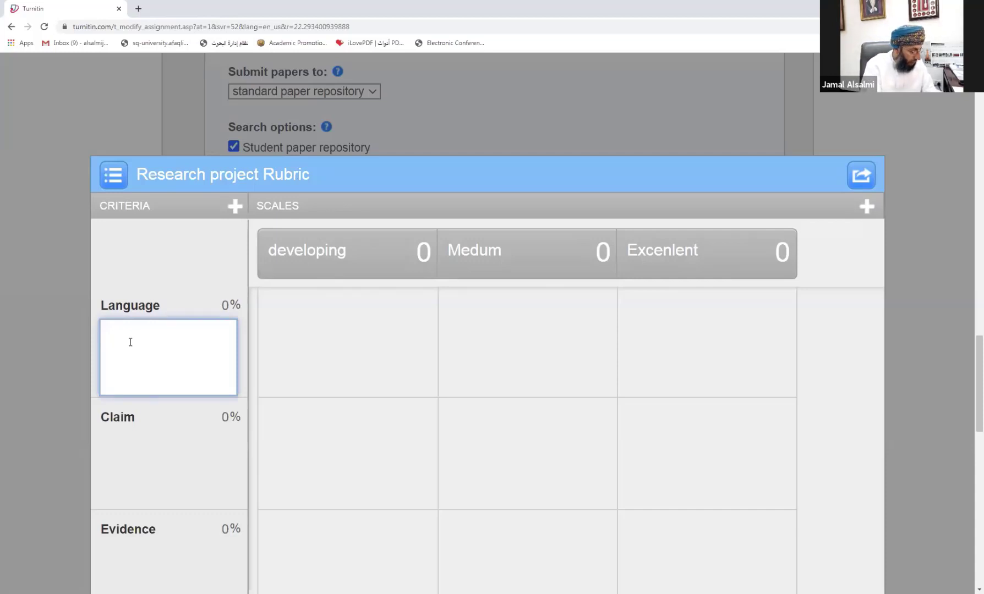
text(w)
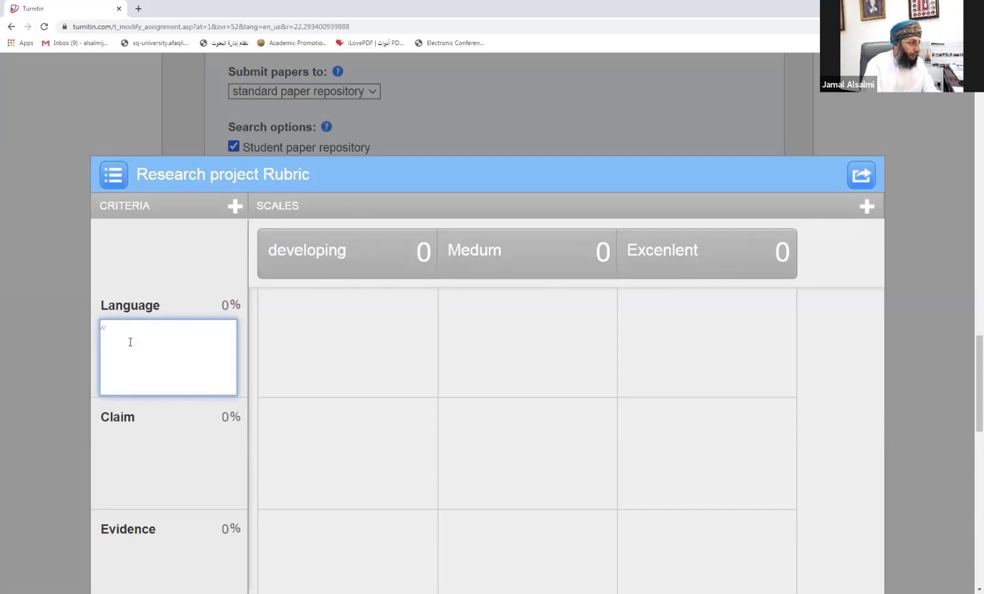
key(BackSpace)
text(you)
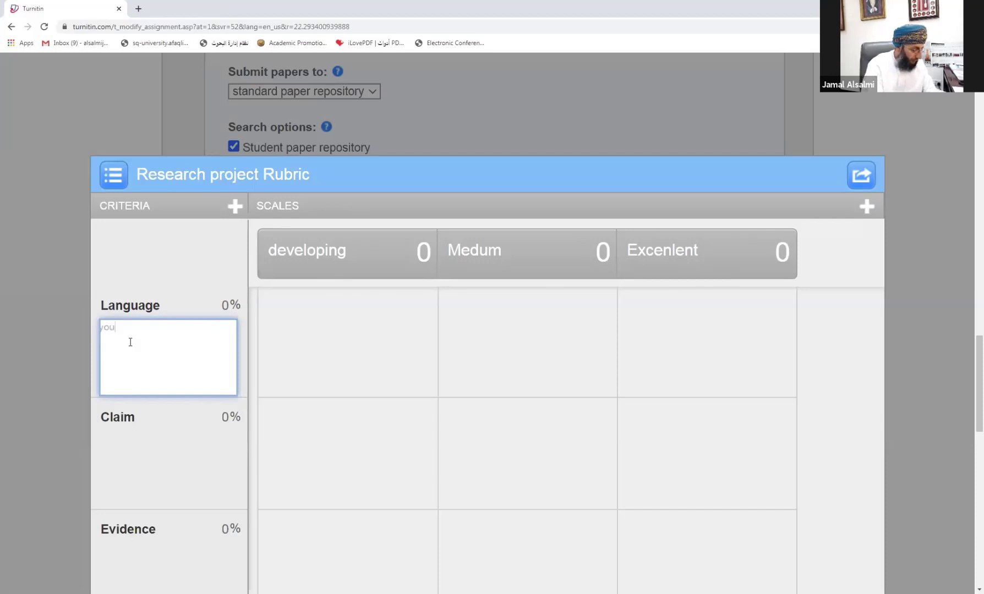
text(r writing)
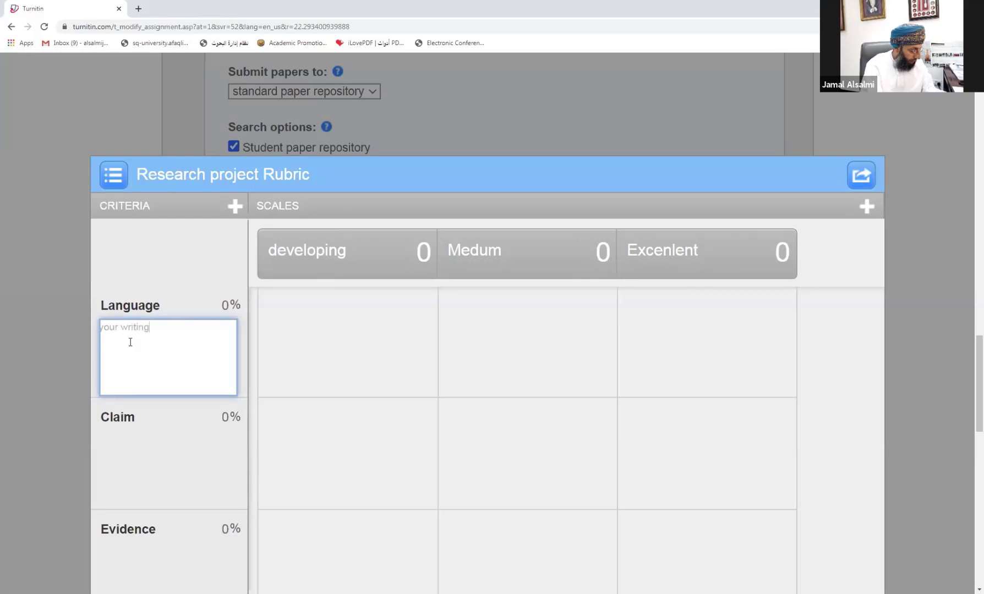
text( style)
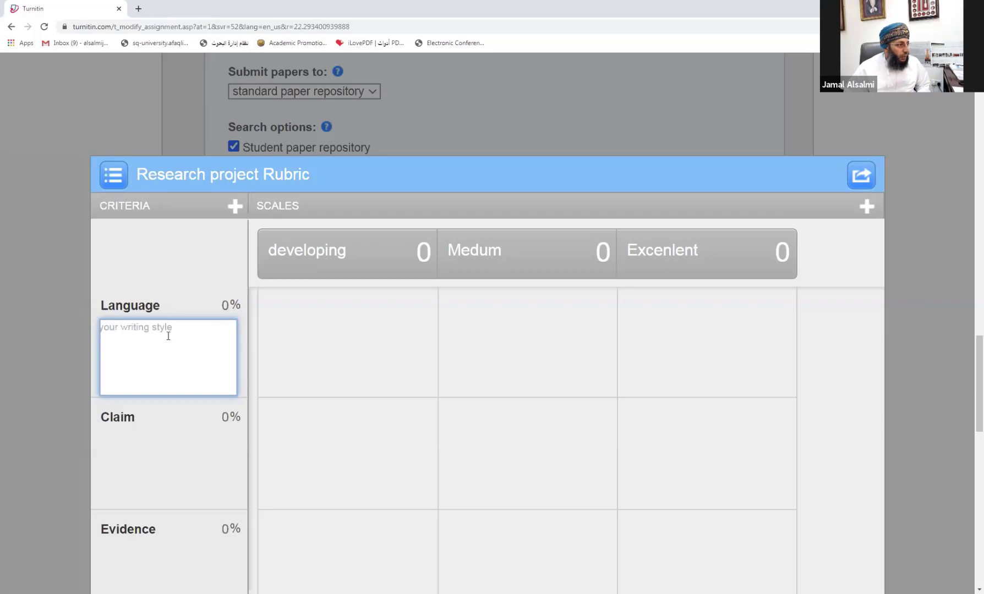
text(,)
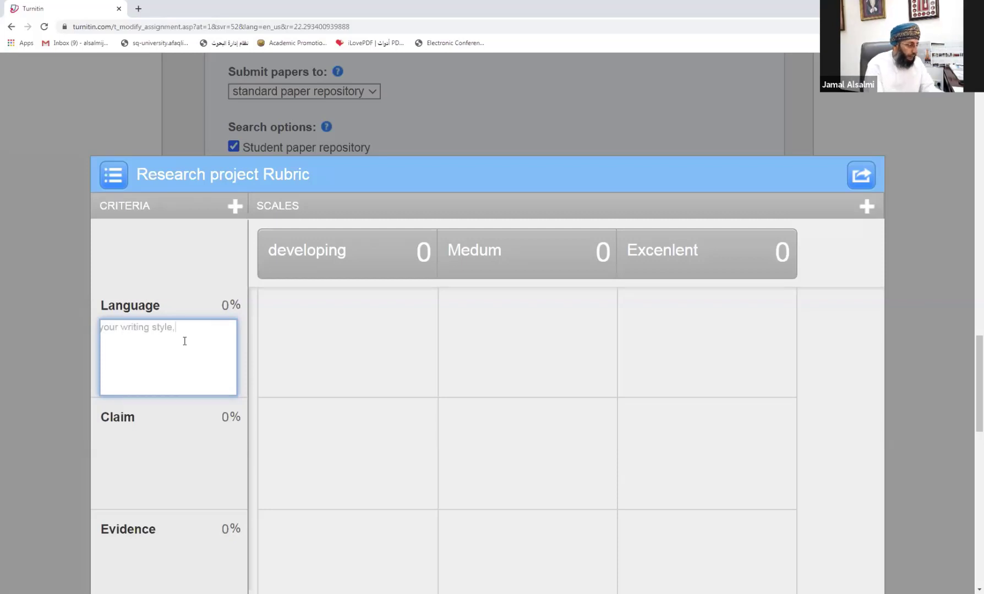
text( gra)
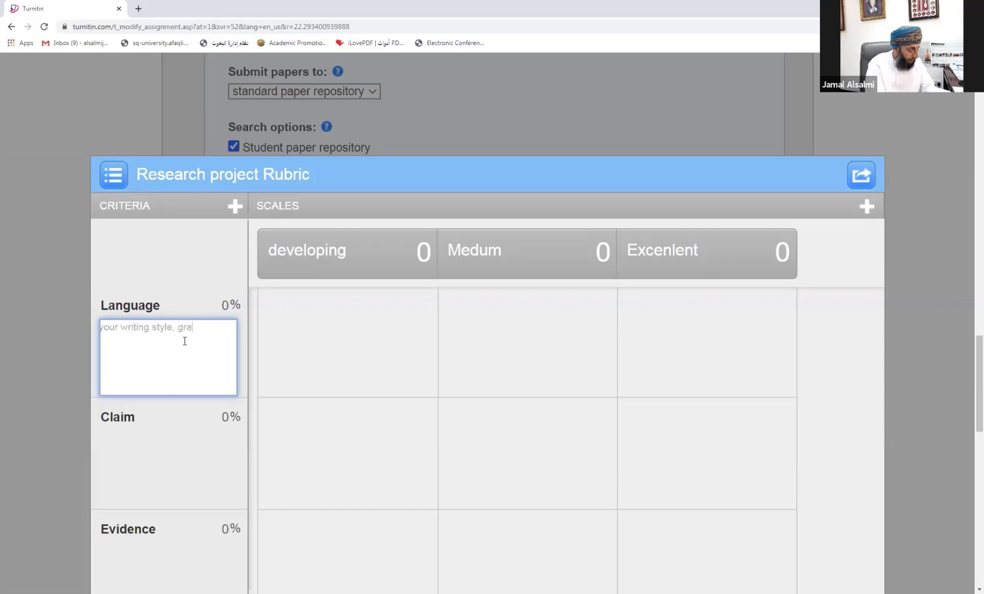
text(mmer)
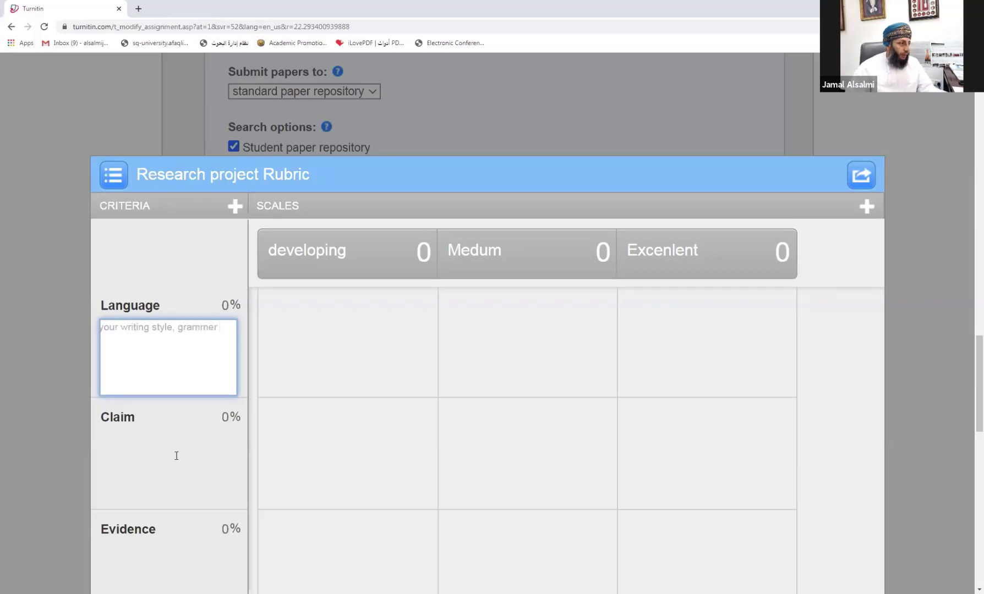
Step: Describe Claim as 'your claims for the topic' and Evidence as evidence provided to support your claim
click(144, 456)
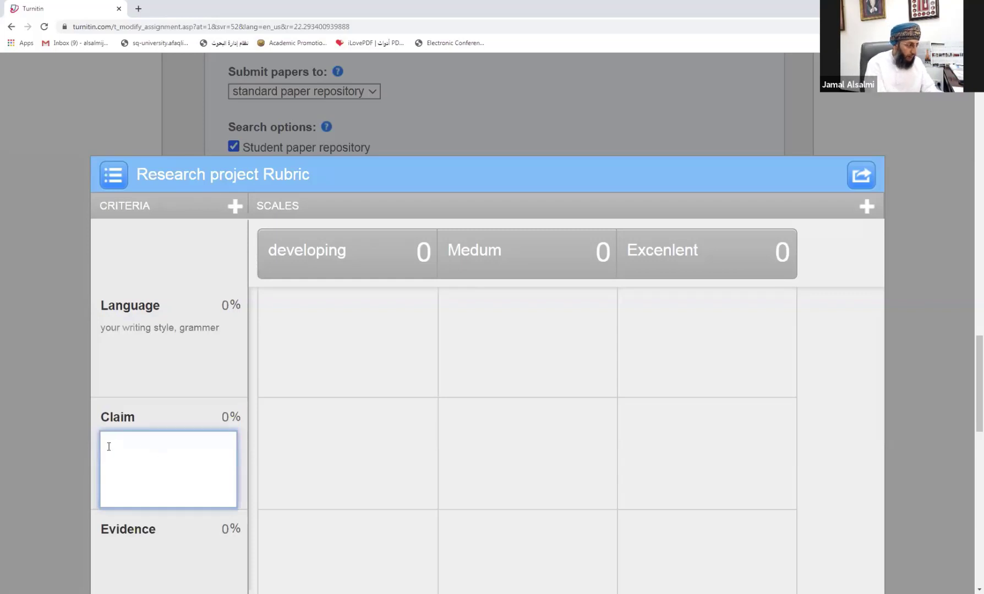
text(your c)
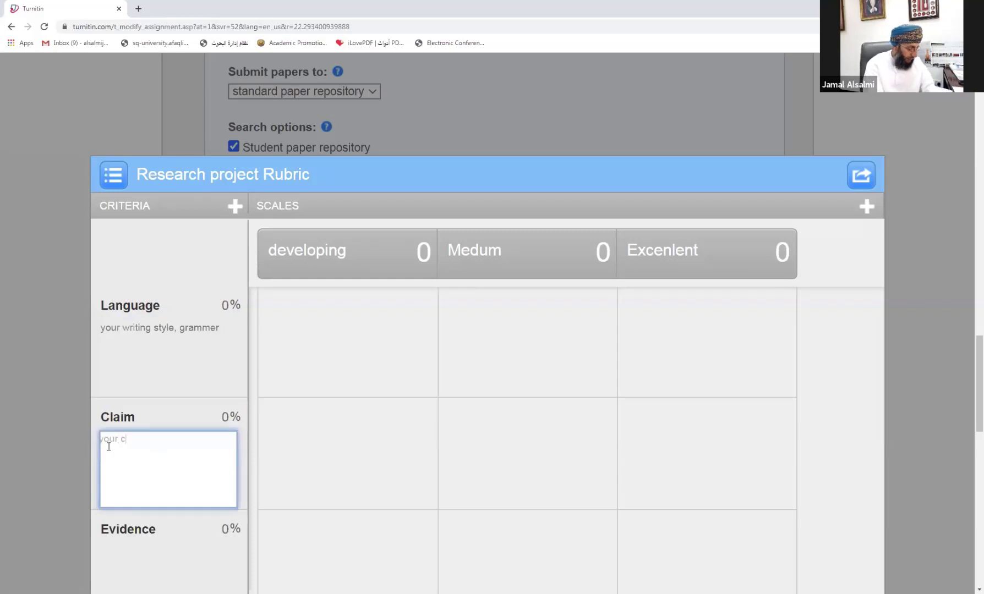
text(la)
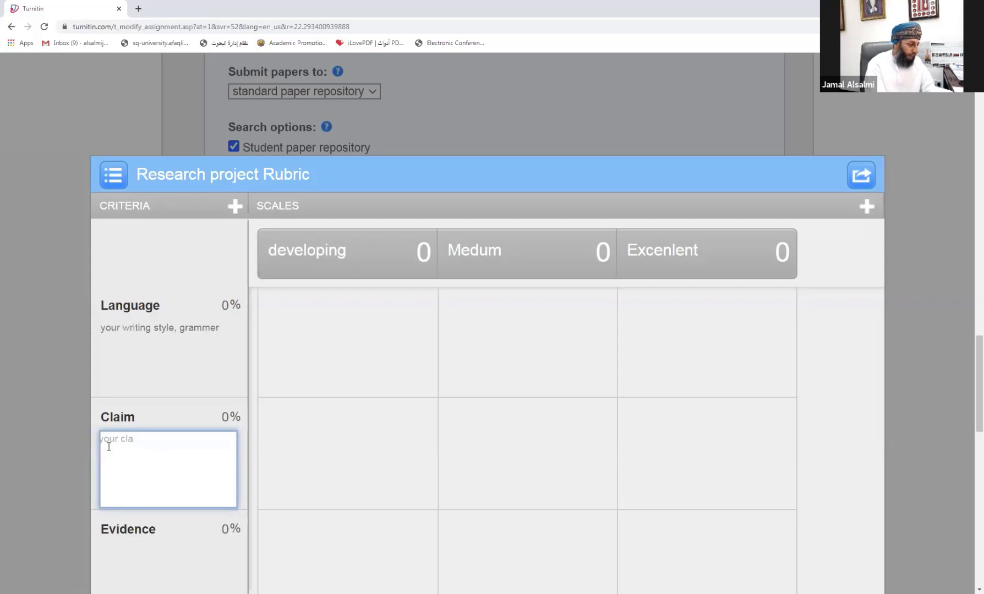
text(ims )
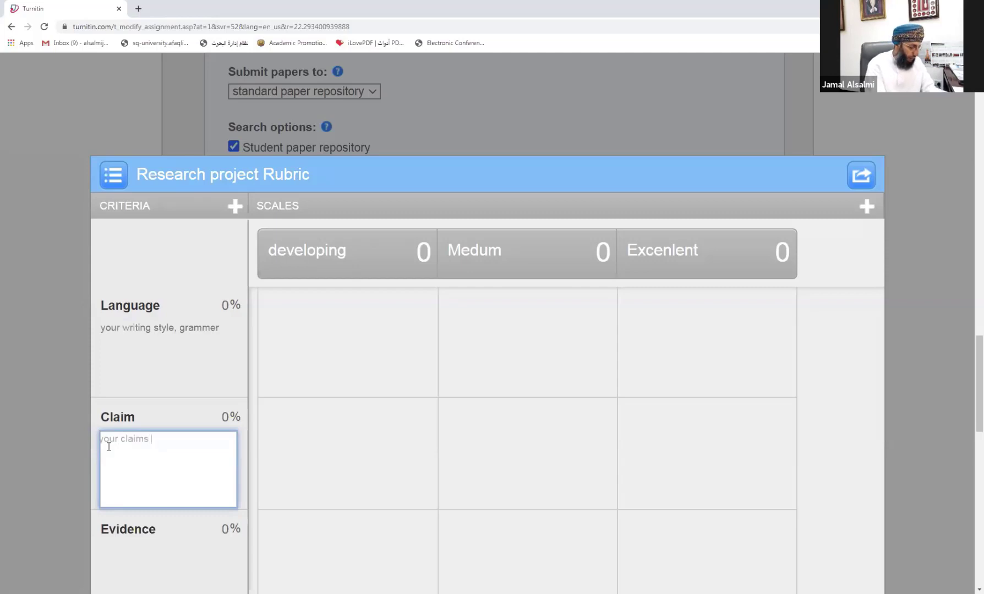
text(for the t)
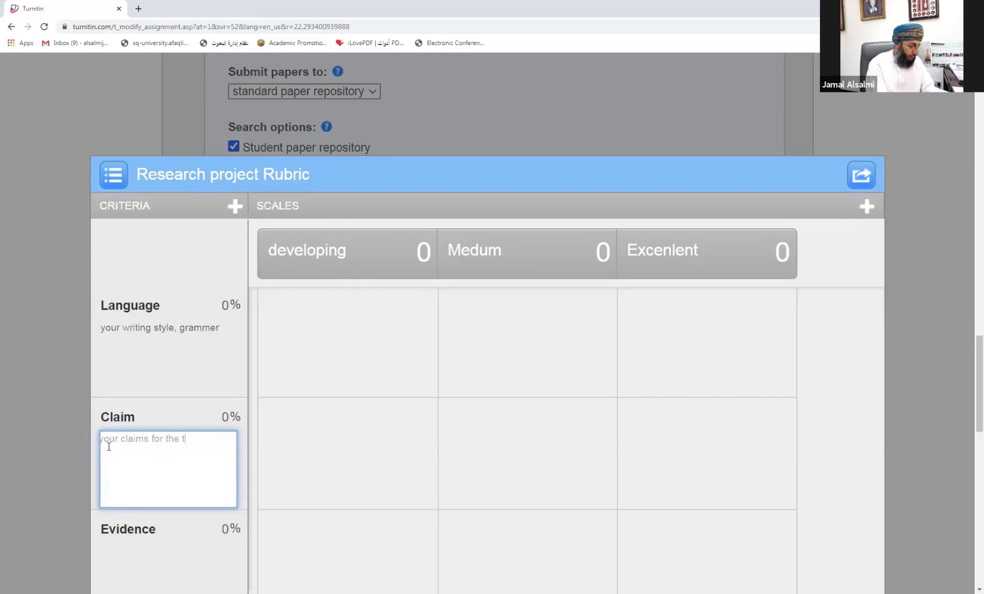
text(opic)
scroll(116, 459, down, 4)
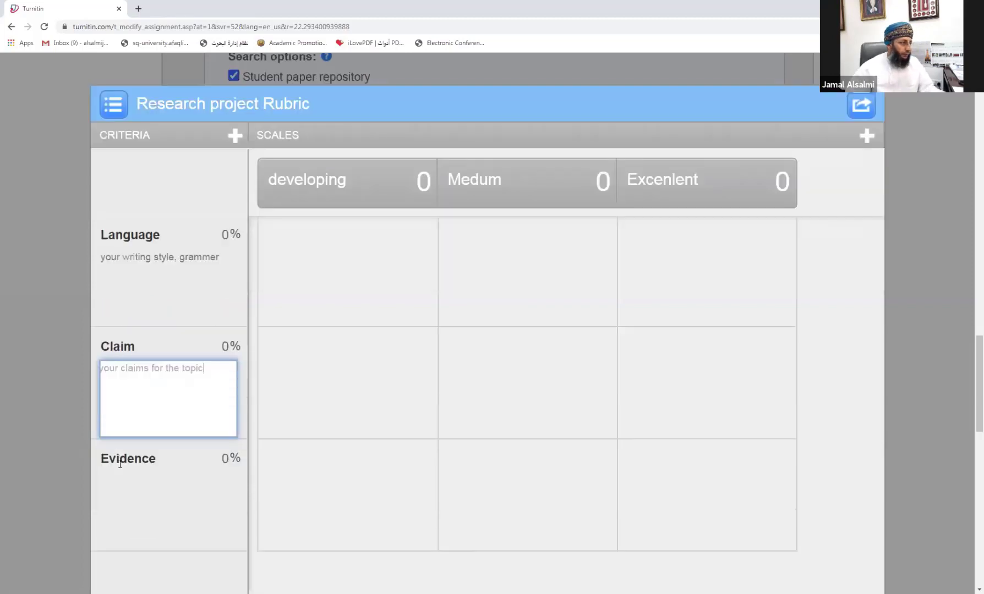
click(150, 358)
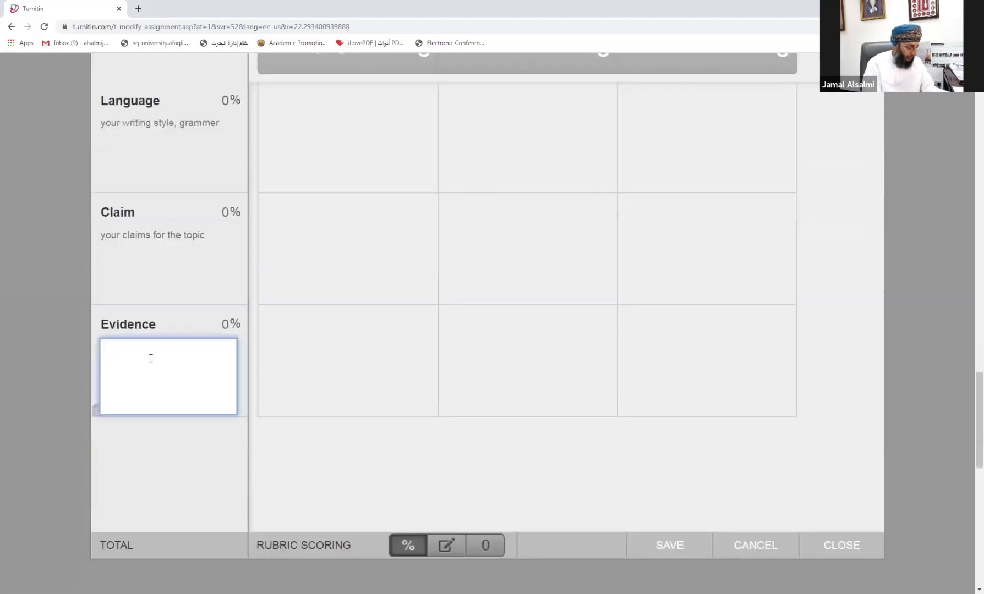
text(Eviden)
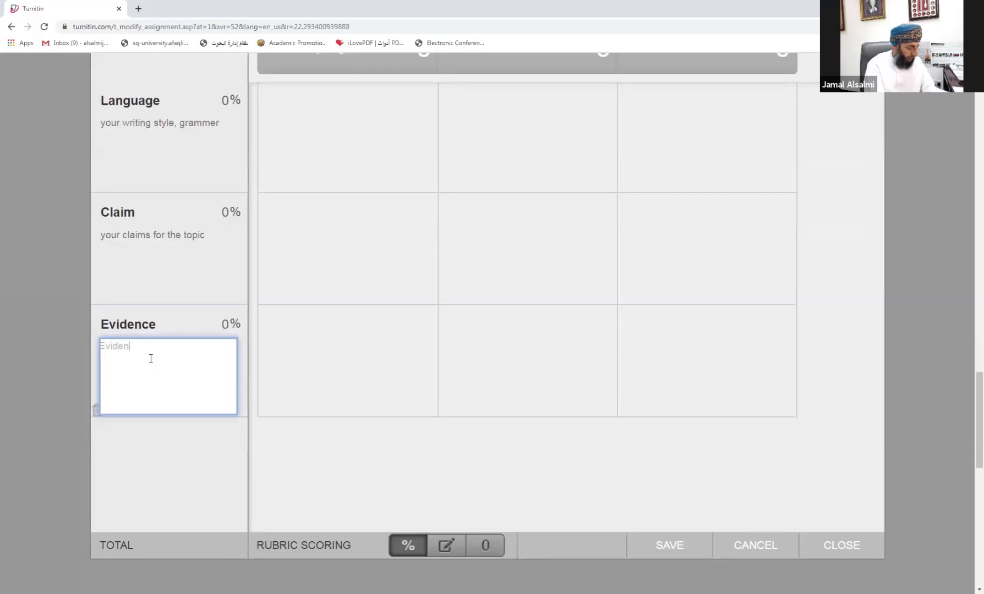
text(ce prov)
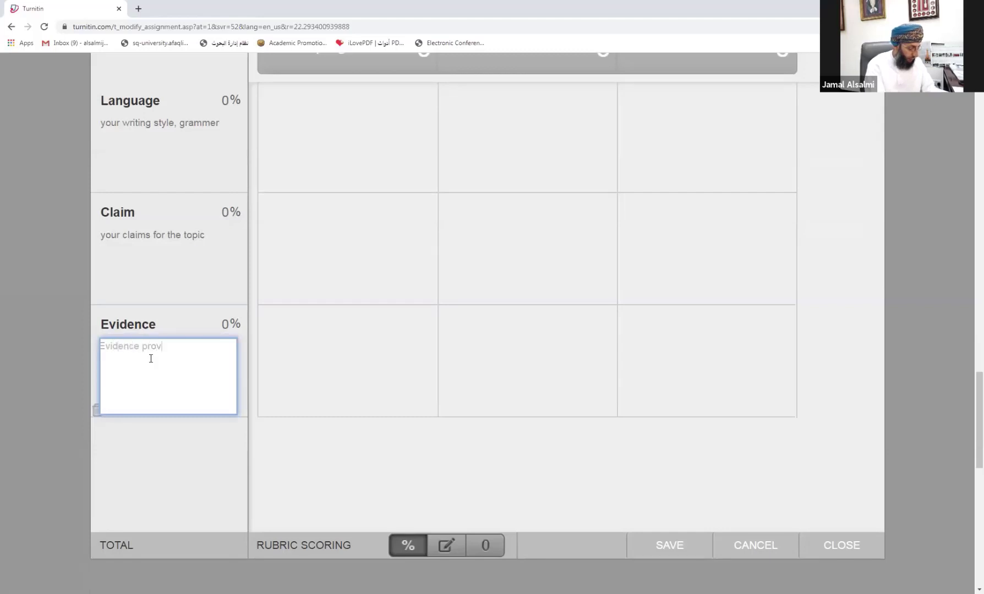
text(ided)
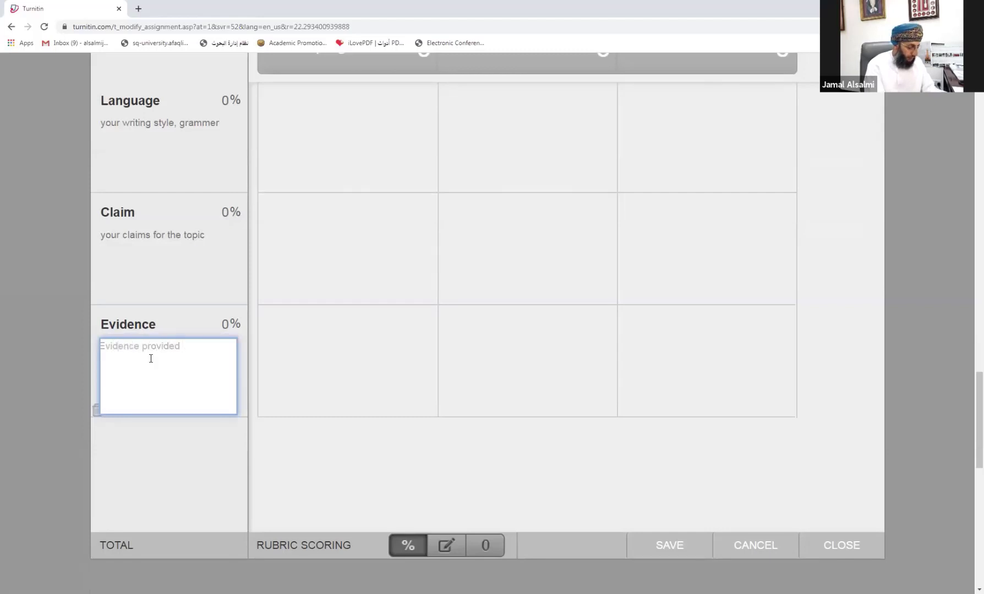
text( to support)
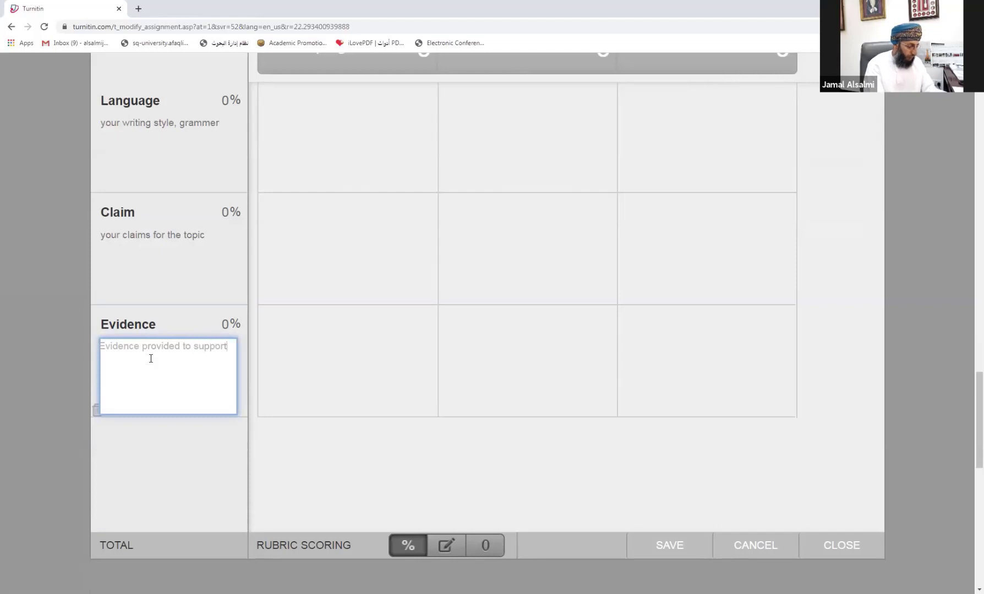
text( your claim)
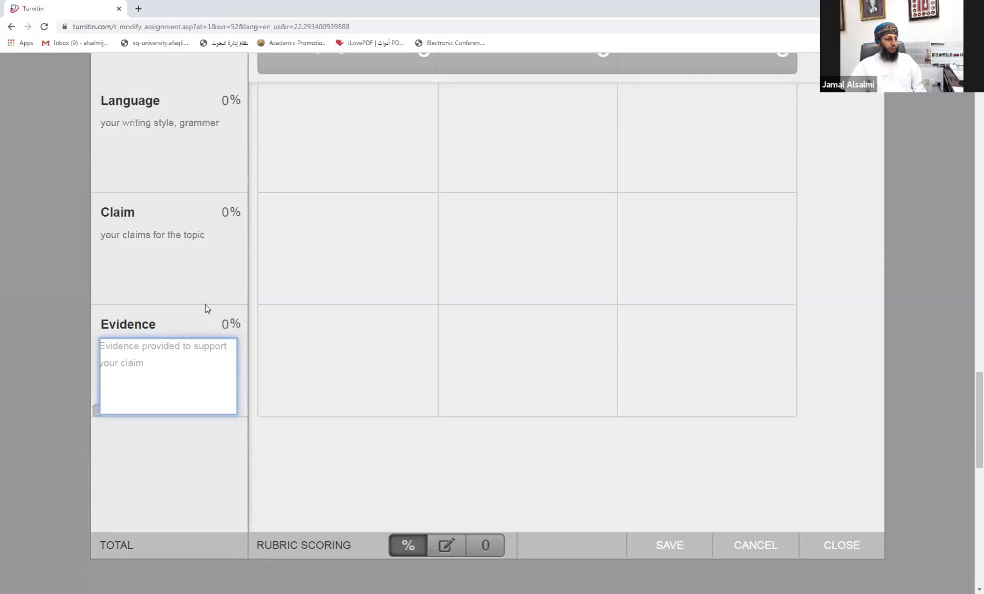
scroll(158, 347, up, 3)
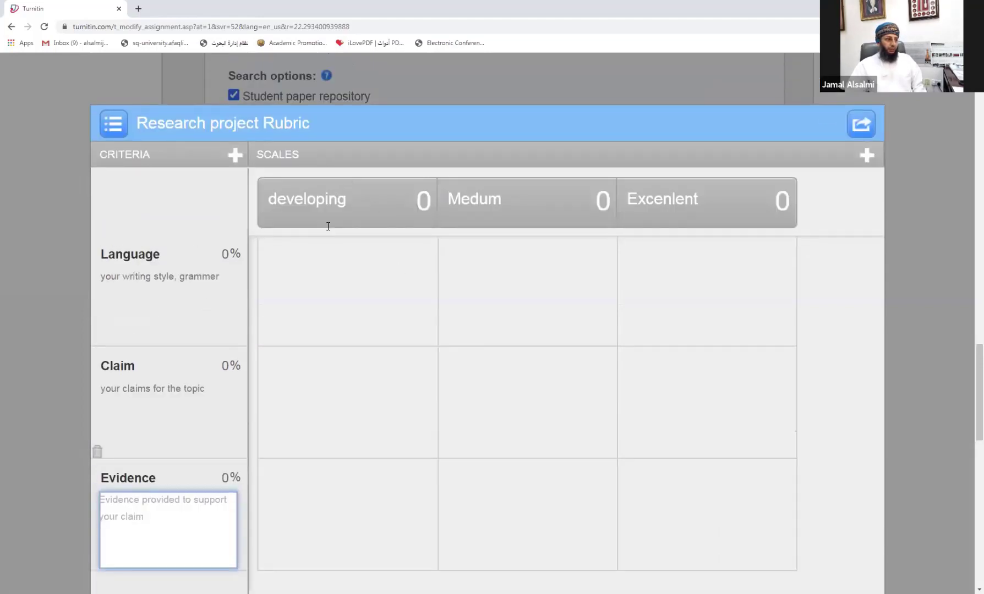
Step: Write the Language developing description 'your language has many spelling mistakes and grammar errors'
click(306, 289)
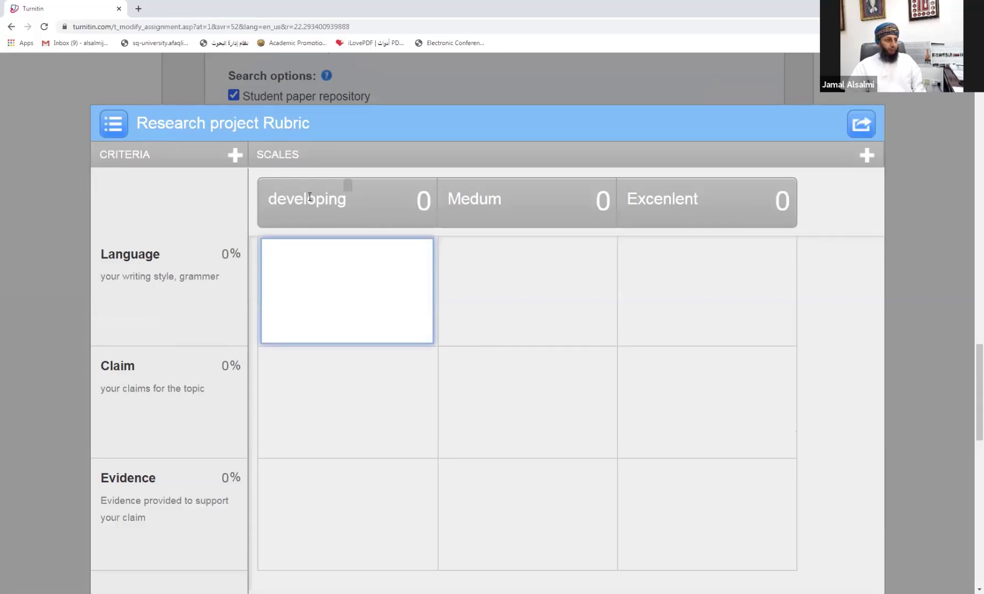
text(yo)
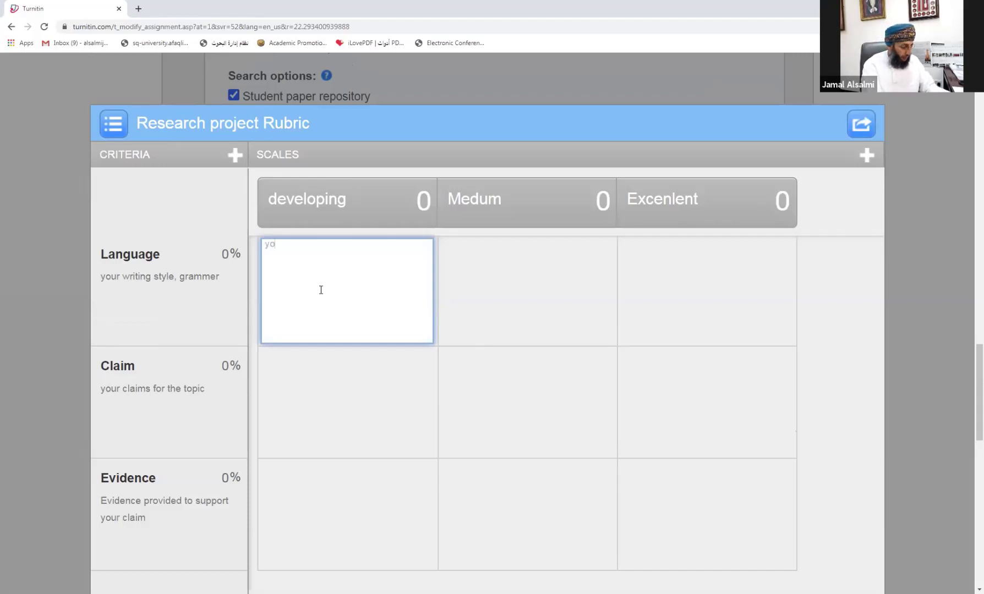
text(ur la)
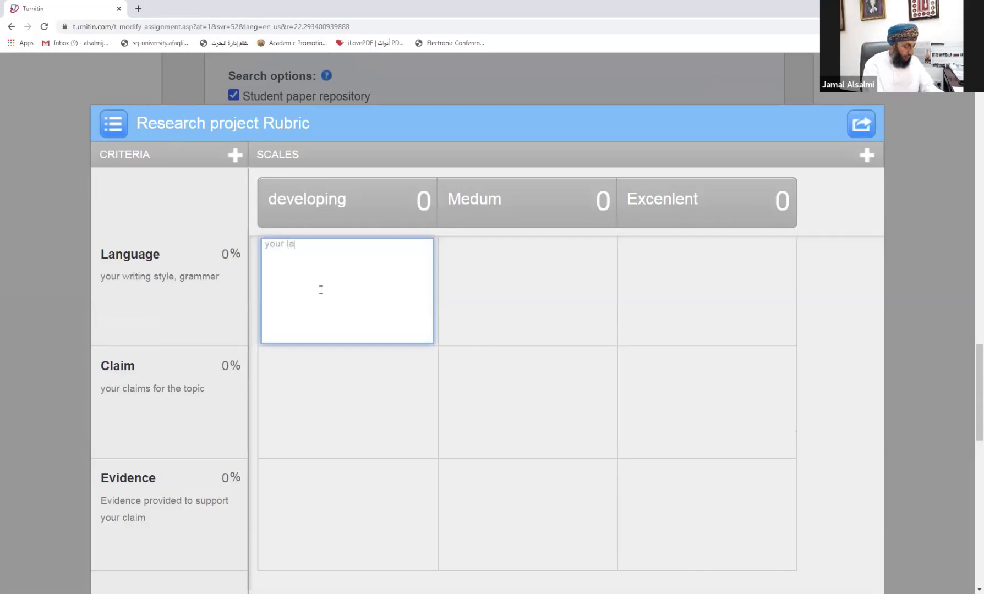
text(nguage is)
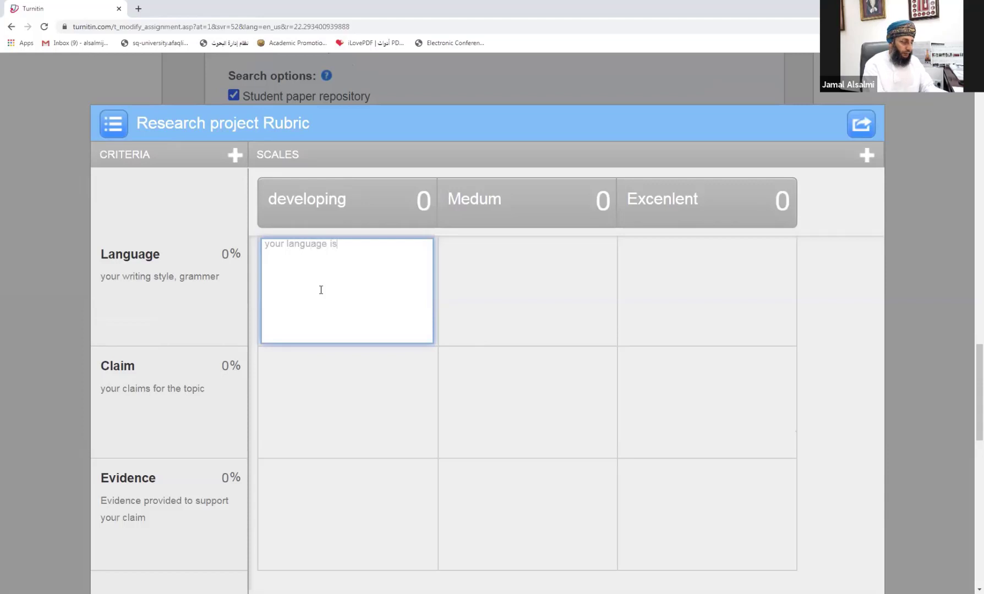
key(BackSpace)
key(BackSpace)
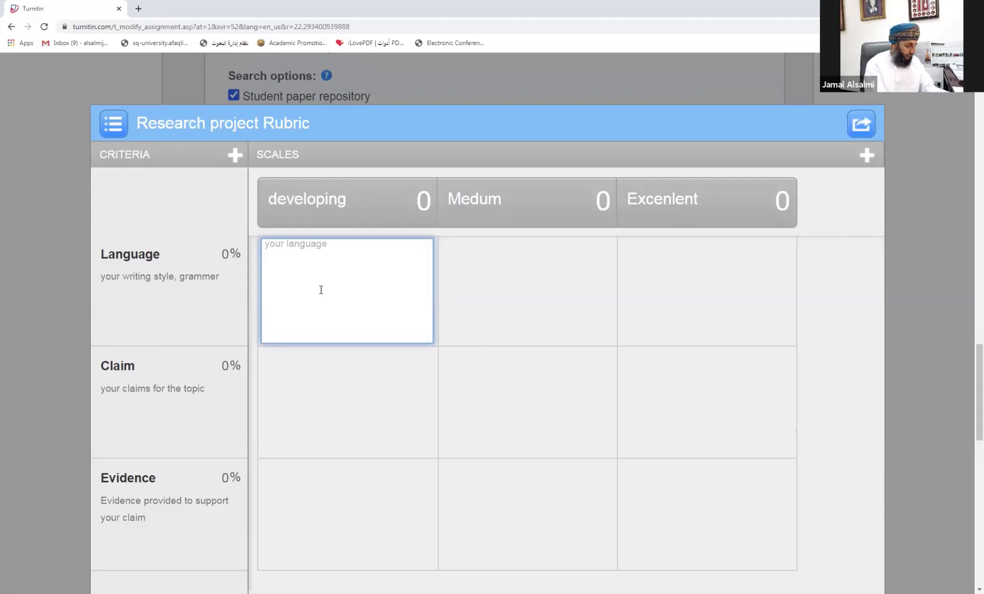
text(has)
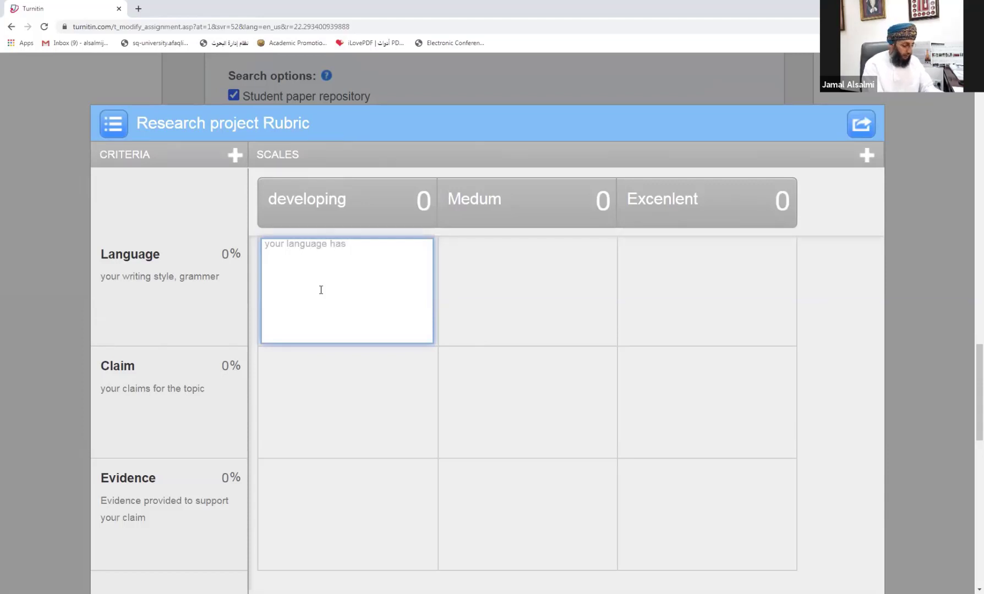
text( many)
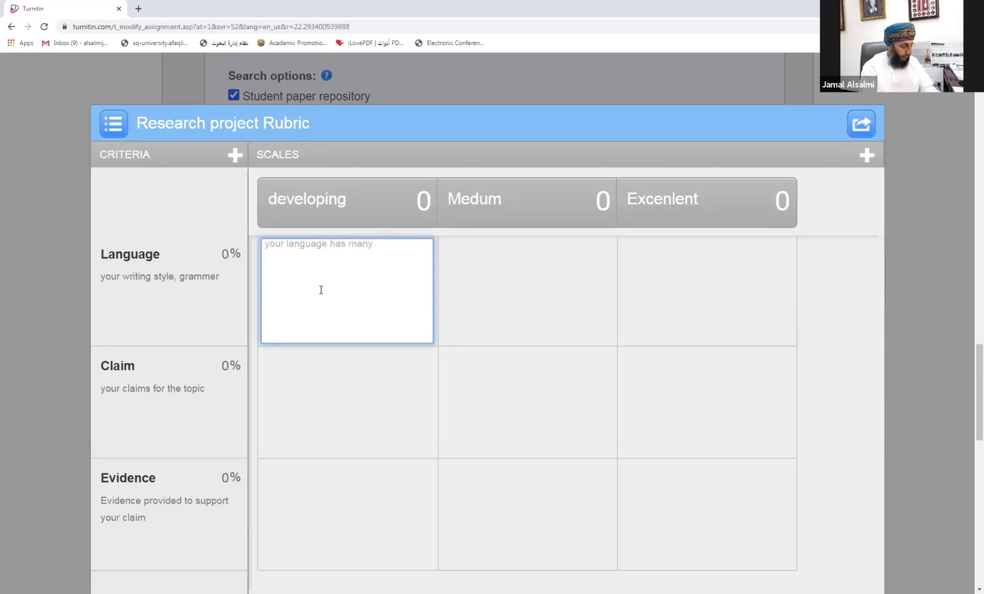
text( spe)
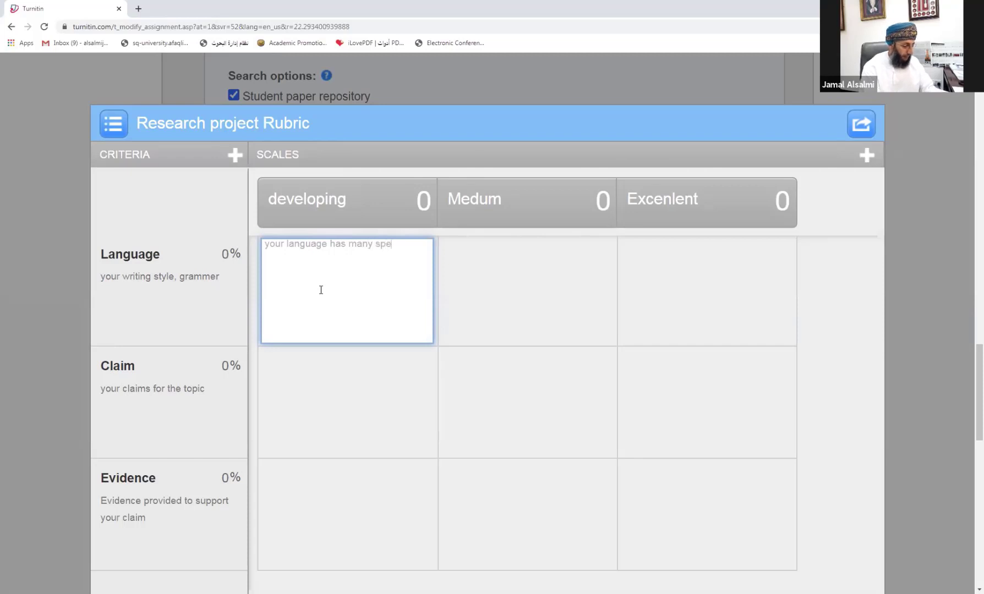
text(lling mistakes and)
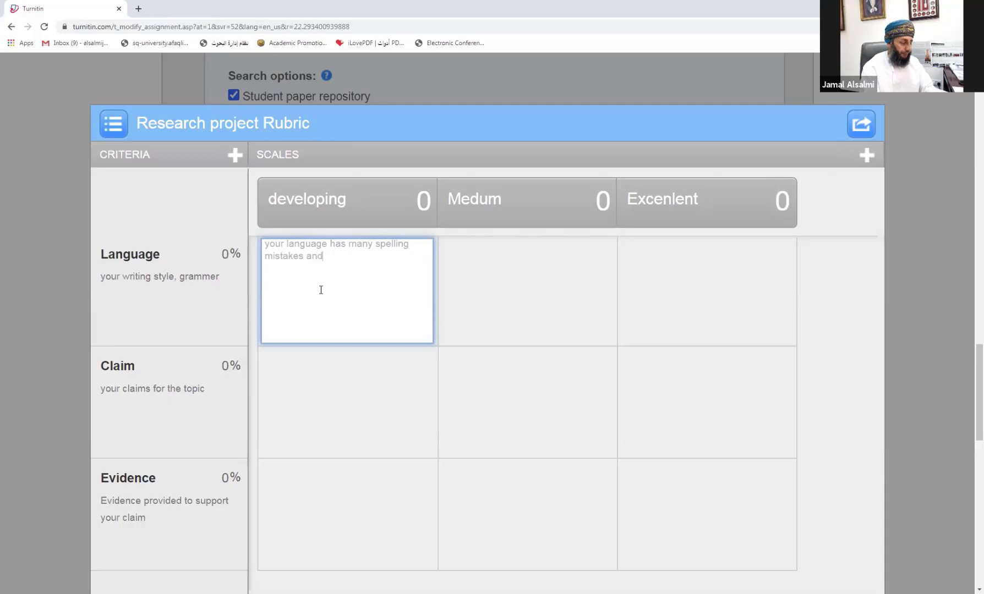
text( grammer )
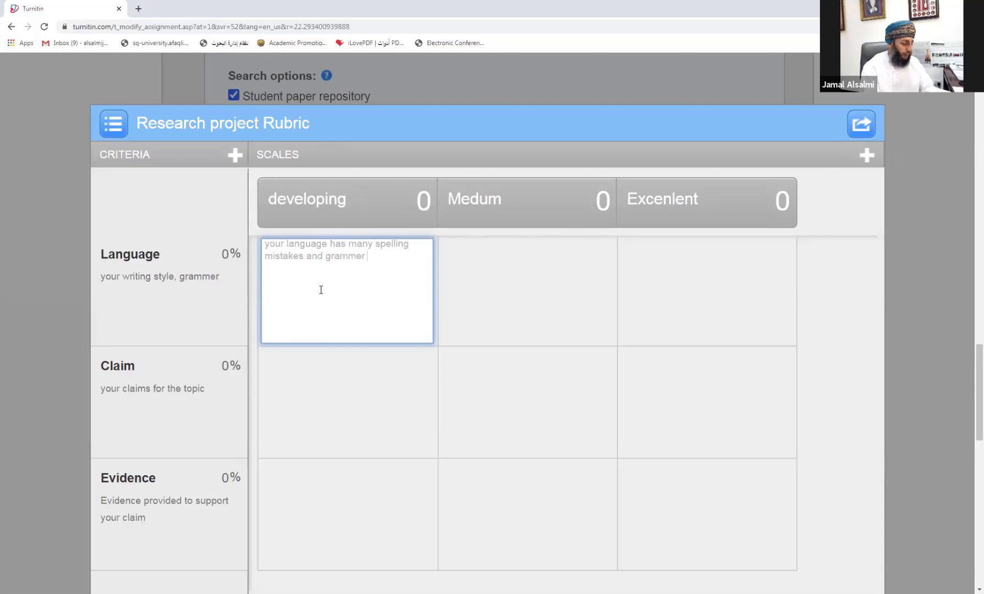
text(errors.)
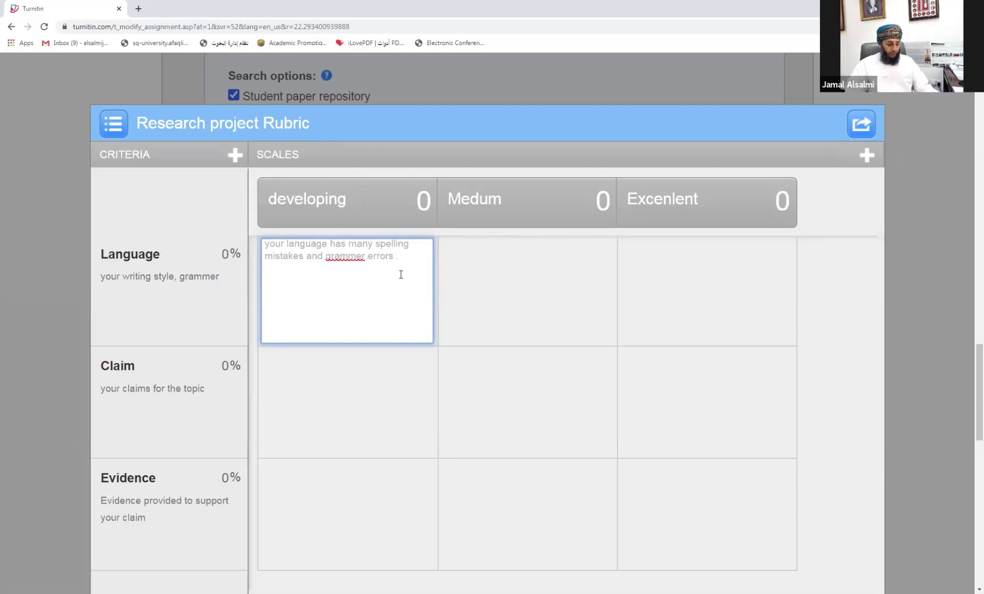
right_click(340, 255)
click(370, 263)
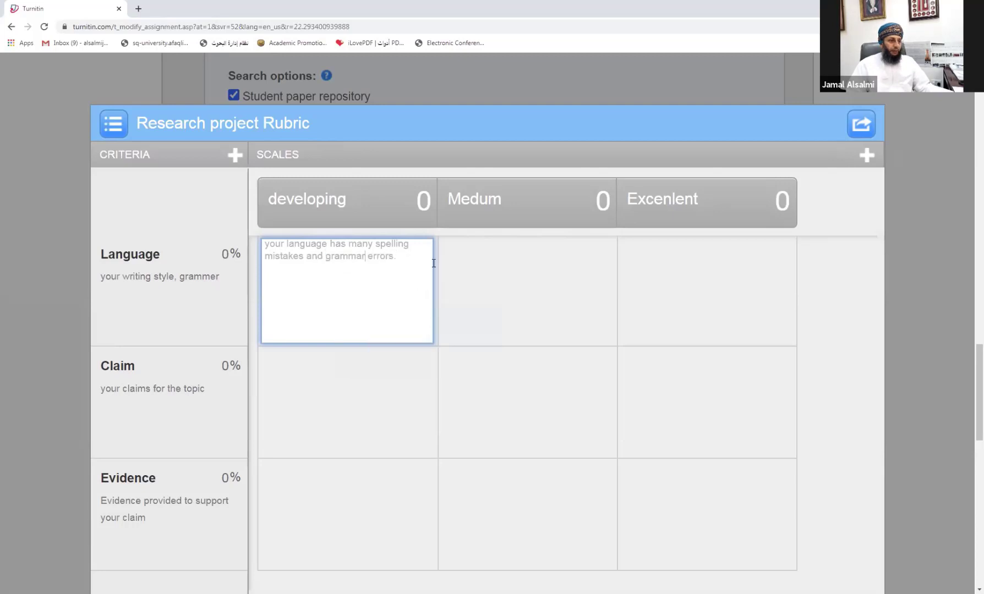
Step: Begin the Language Excenlent description: 'your lanaguage is very excellent. very littell mistakes'
click(473, 268)
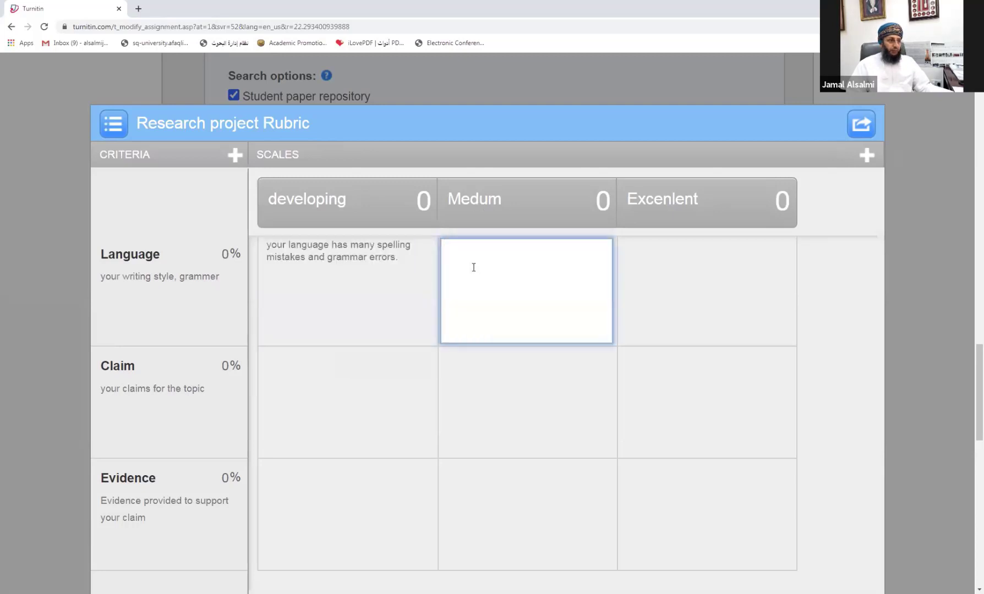
click(679, 270)
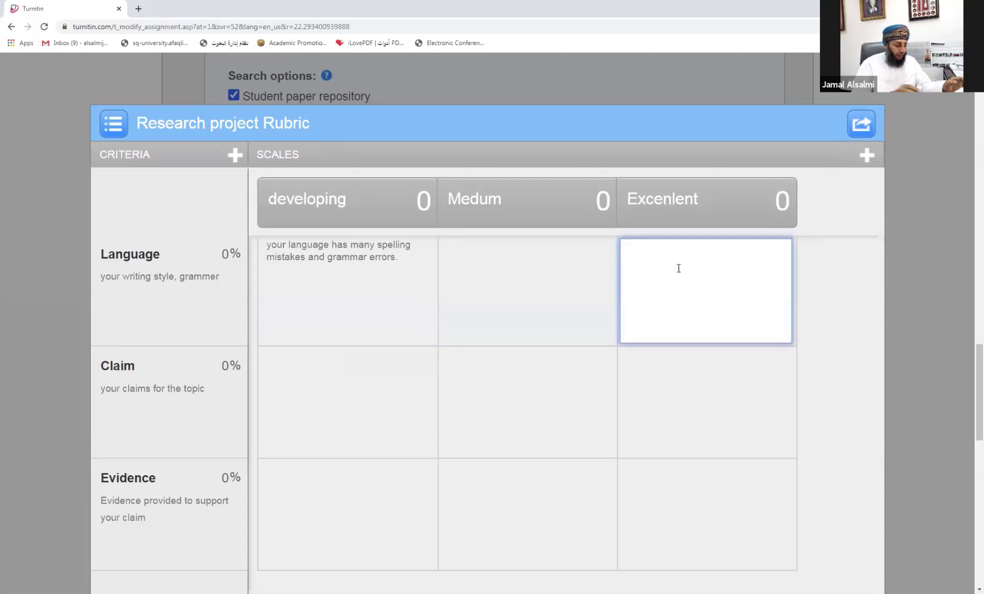
text(your la)
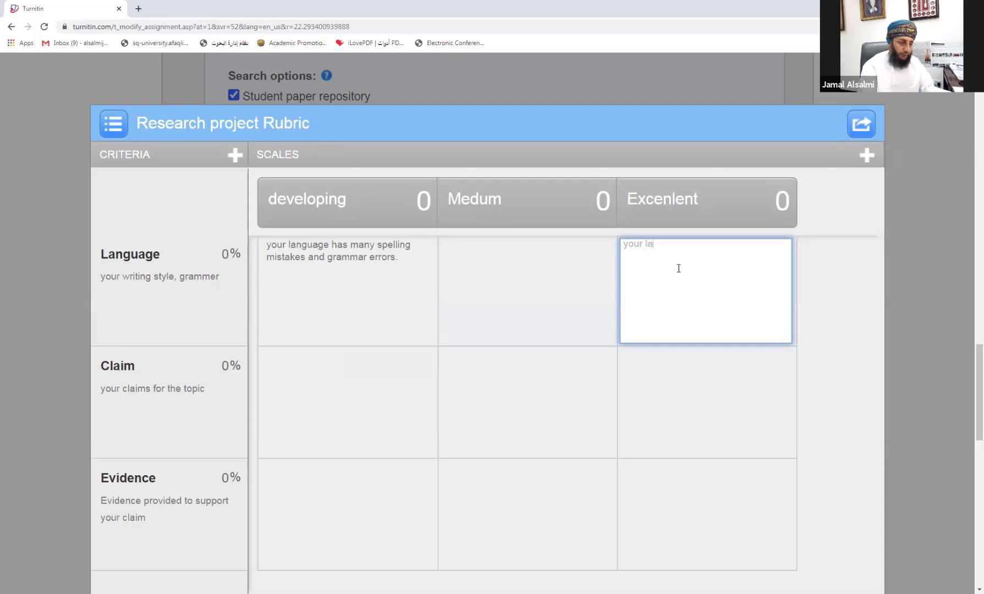
text(naguag)
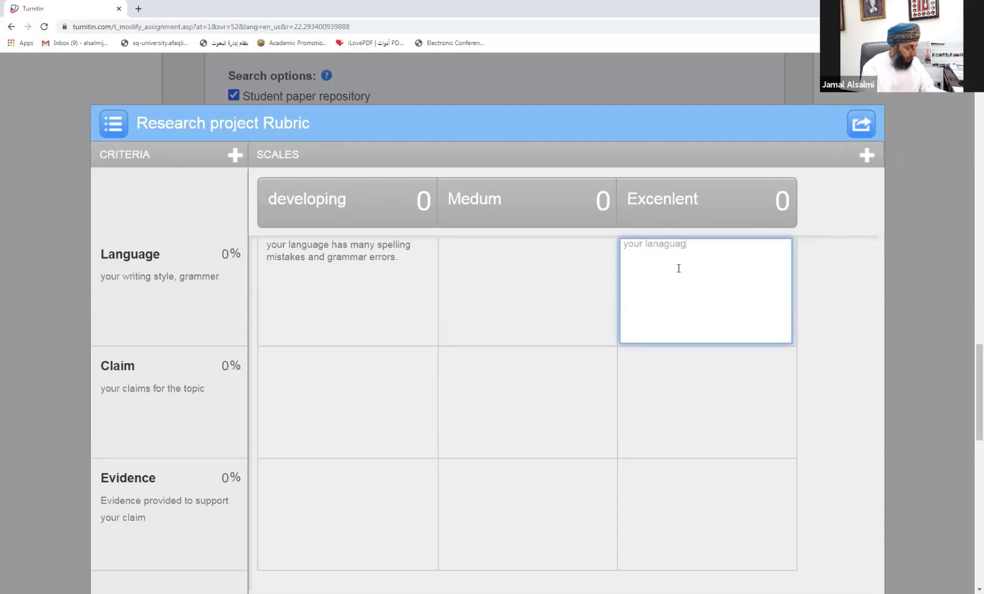
text(e is very )
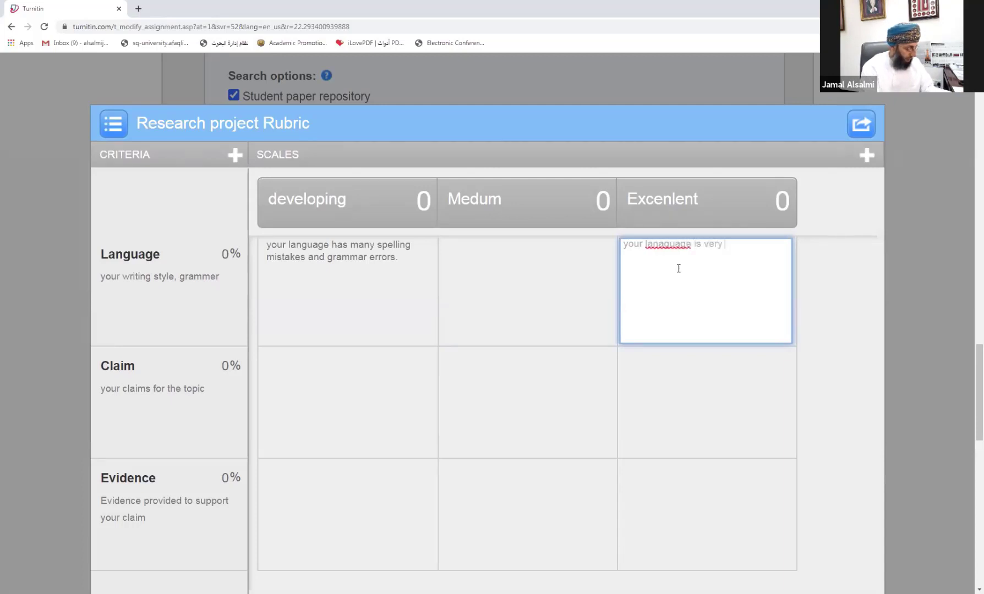
text(excellen)
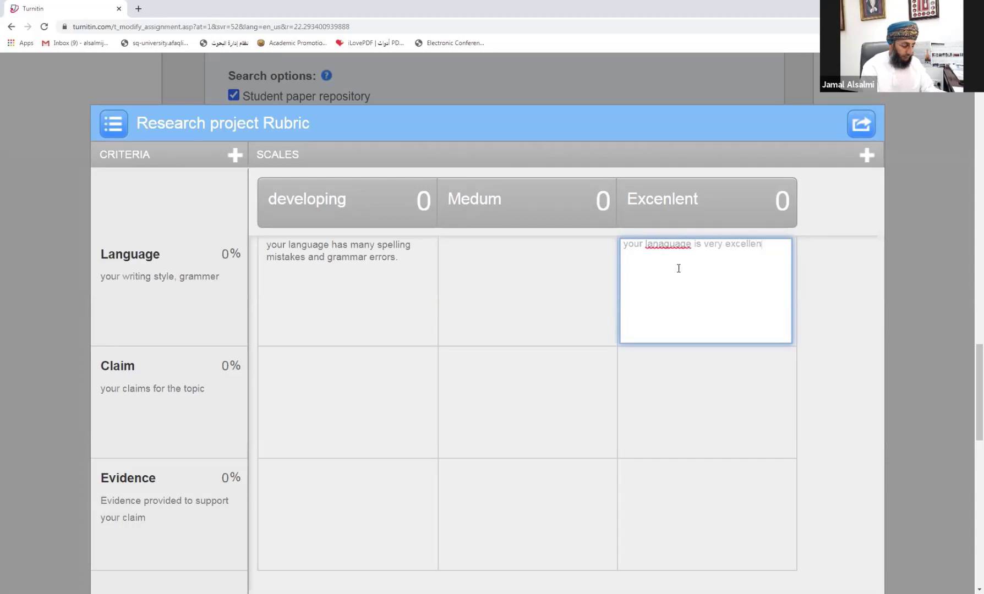
text(t. very)
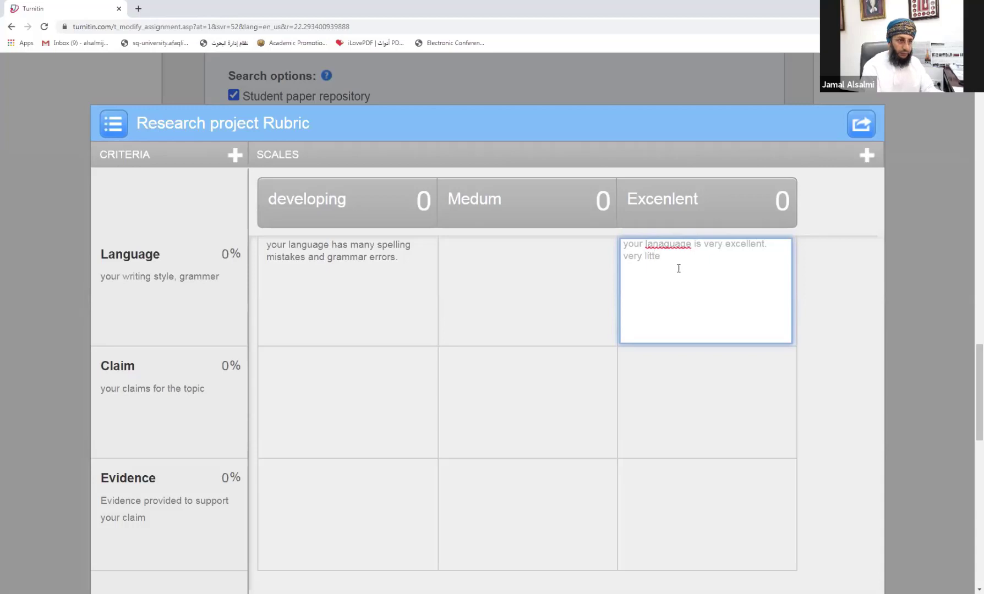
text( littell)
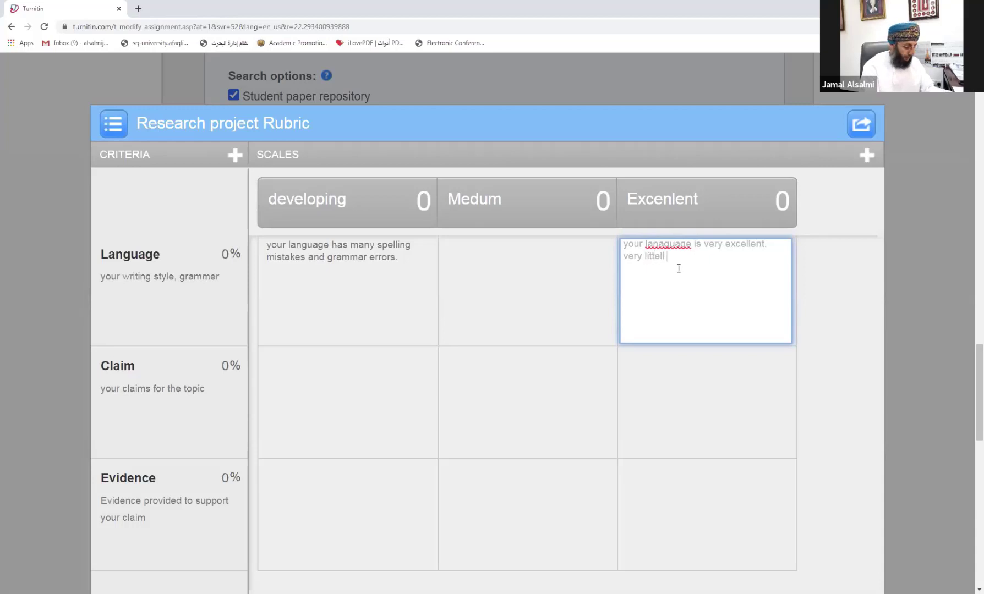
text( mistakes)
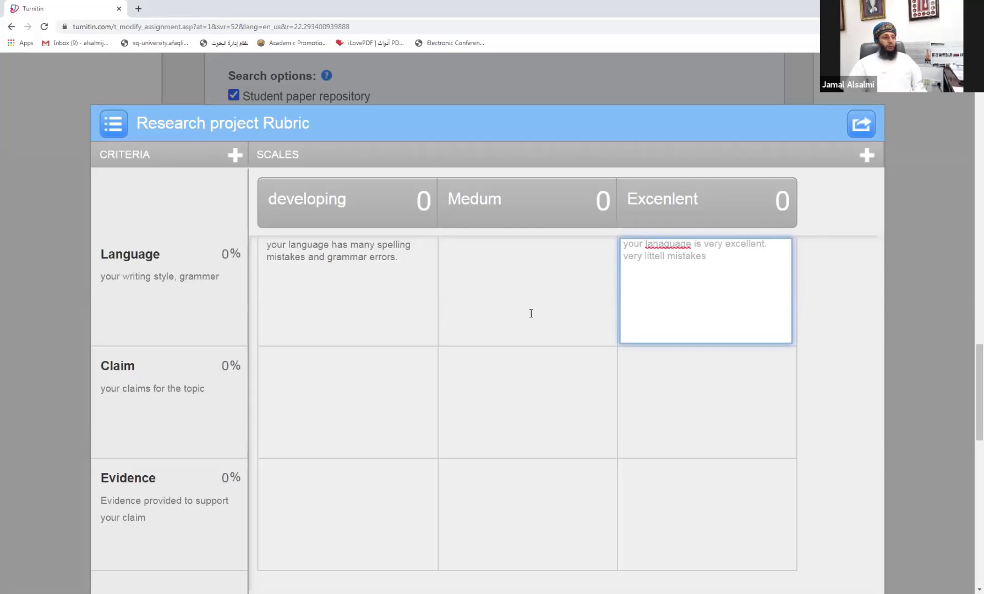
Step: Put filler text 'dsdsds' in the Language Medum cell and switch the rubric to custom scoring
click(493, 271)
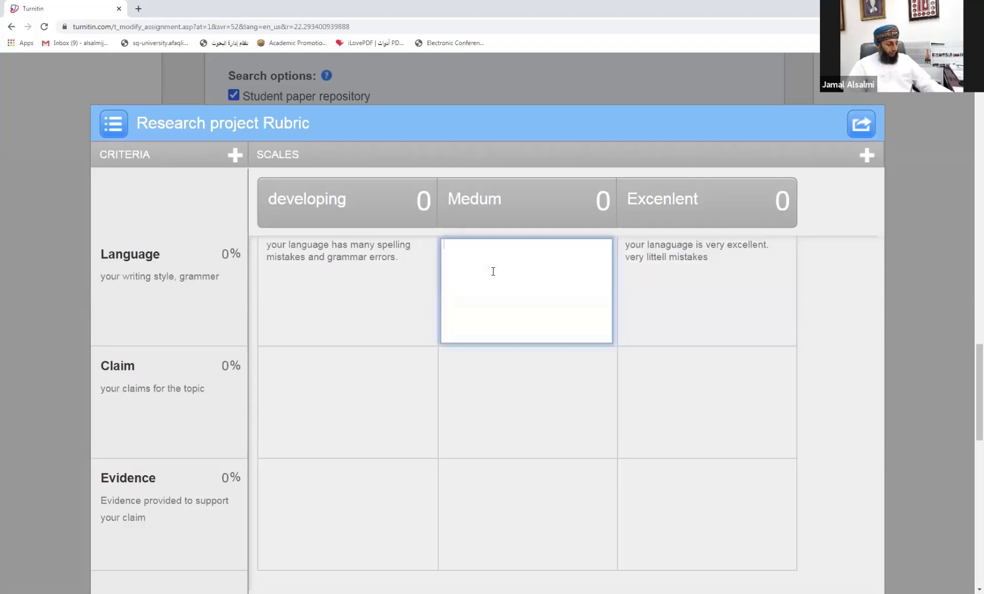
text(dsdsds)
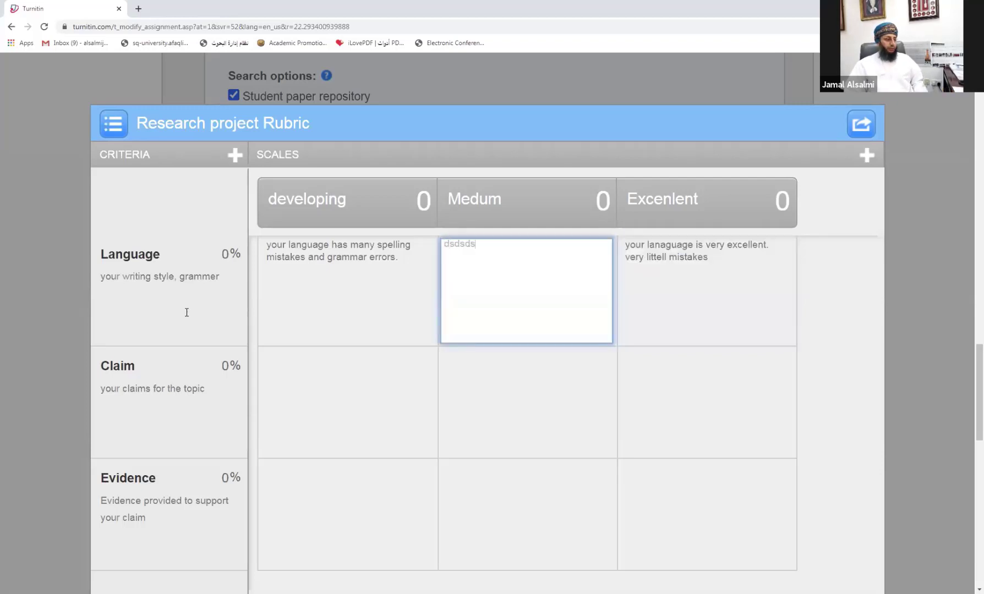
scroll(168, 290, down, 5)
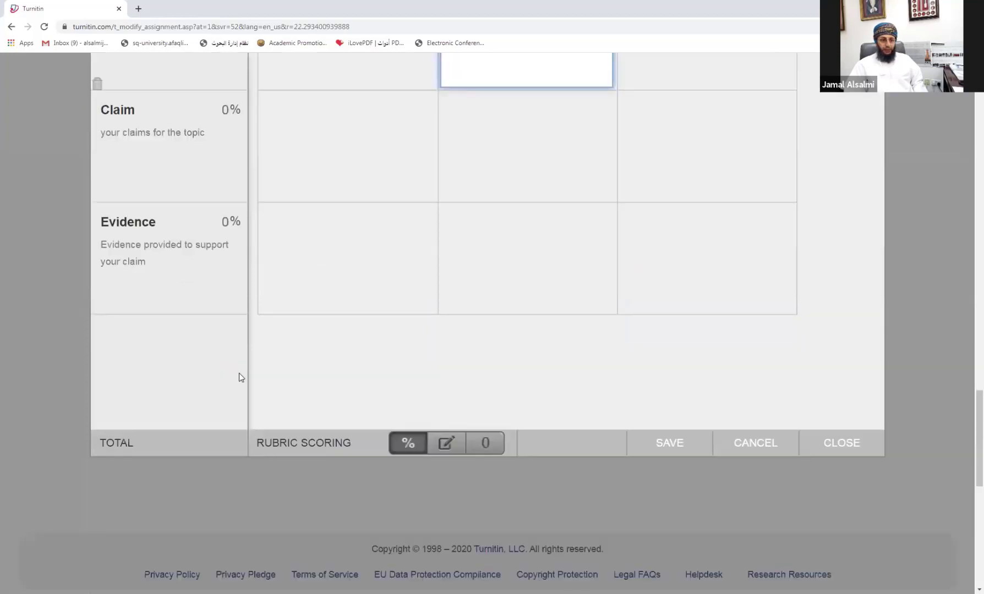
click(445, 442)
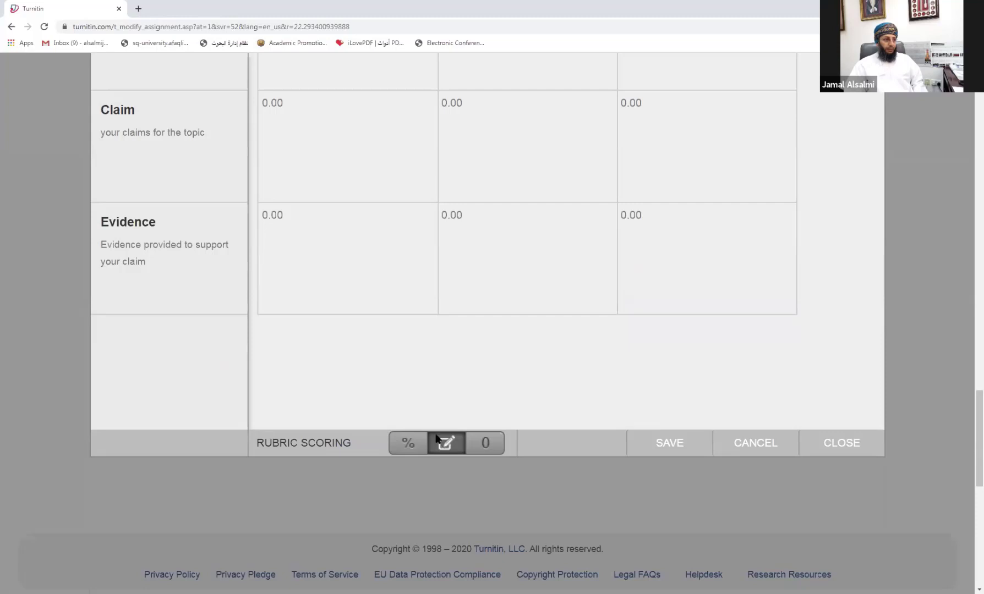
scroll(440, 443, up, 7)
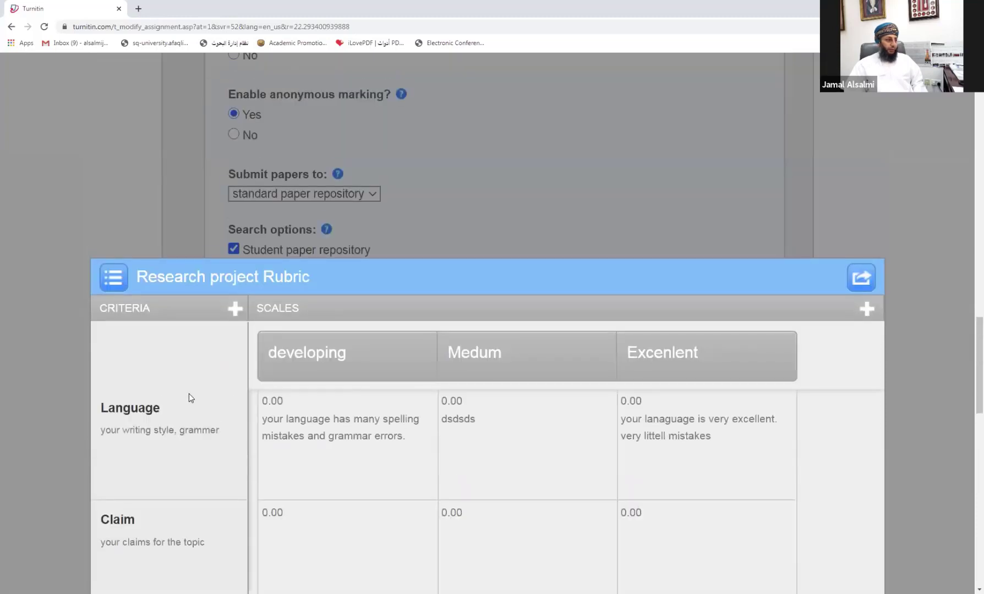
Step: Append '(10)' to the Language, Claim and Evidence criterion titles
click(166, 412)
click(174, 407)
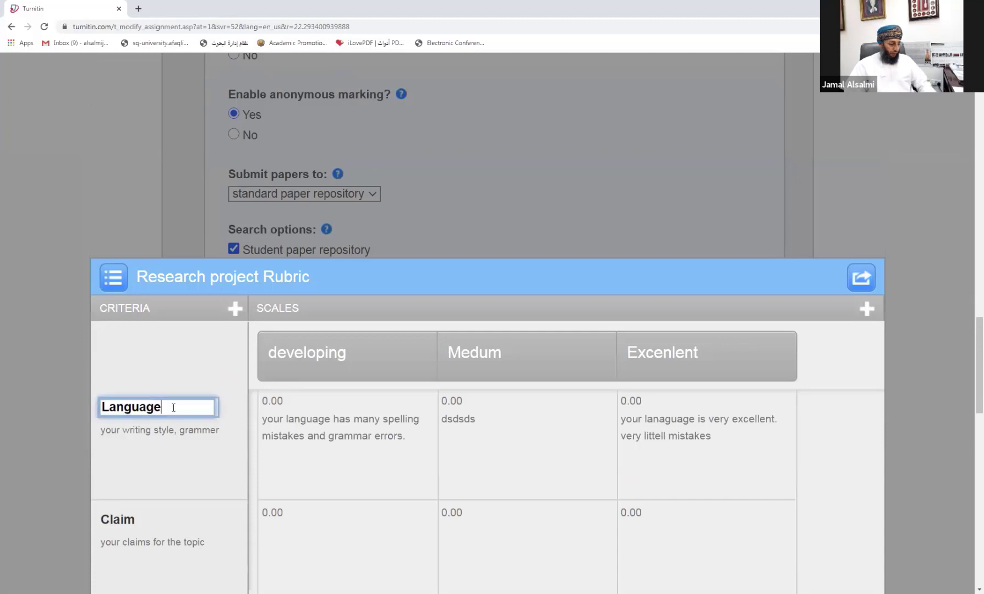
text(()
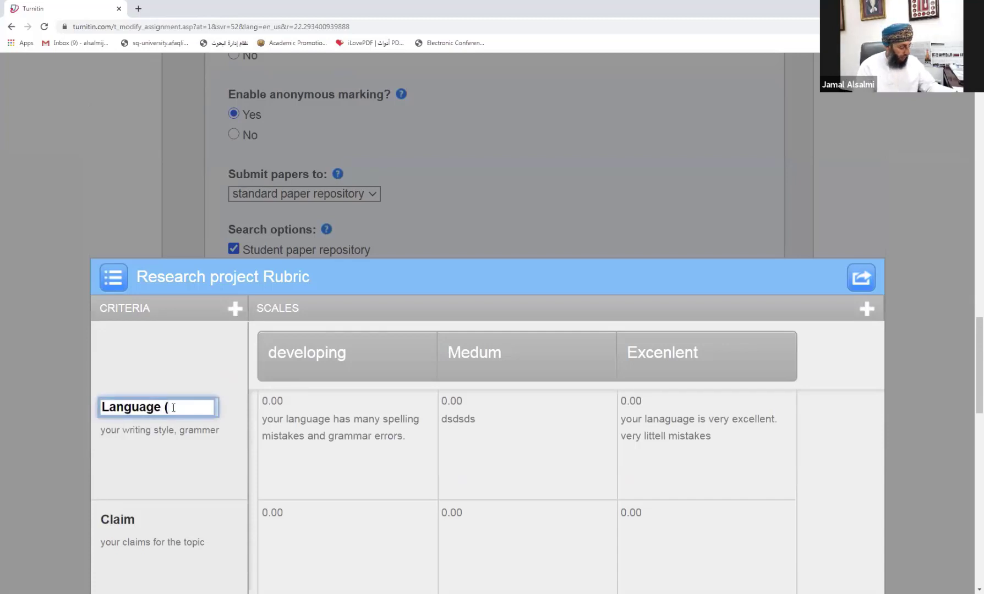
text(10))
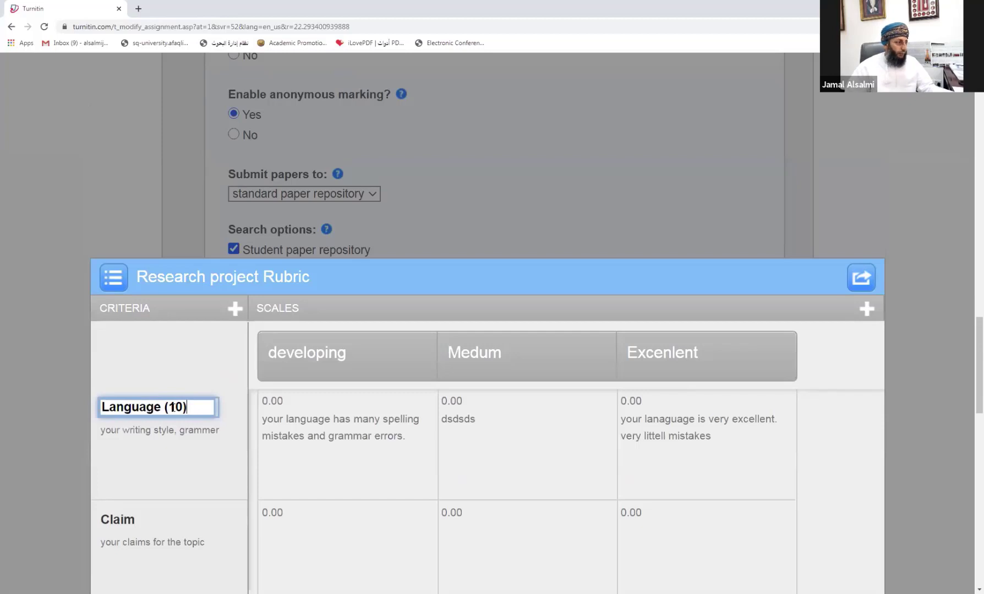
scroll(175, 407, down, 3)
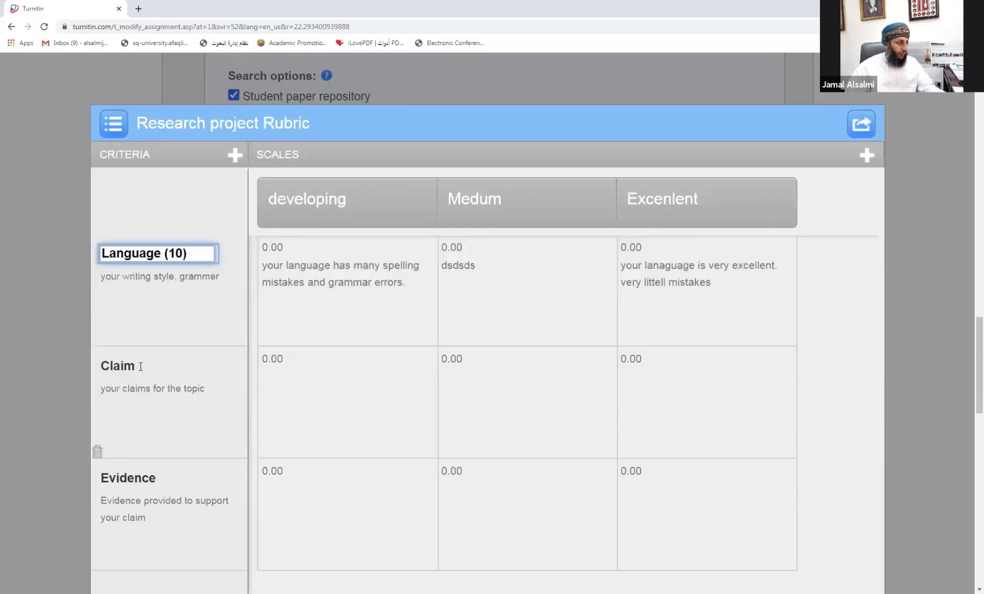
click(143, 366)
click(145, 367)
text((1)
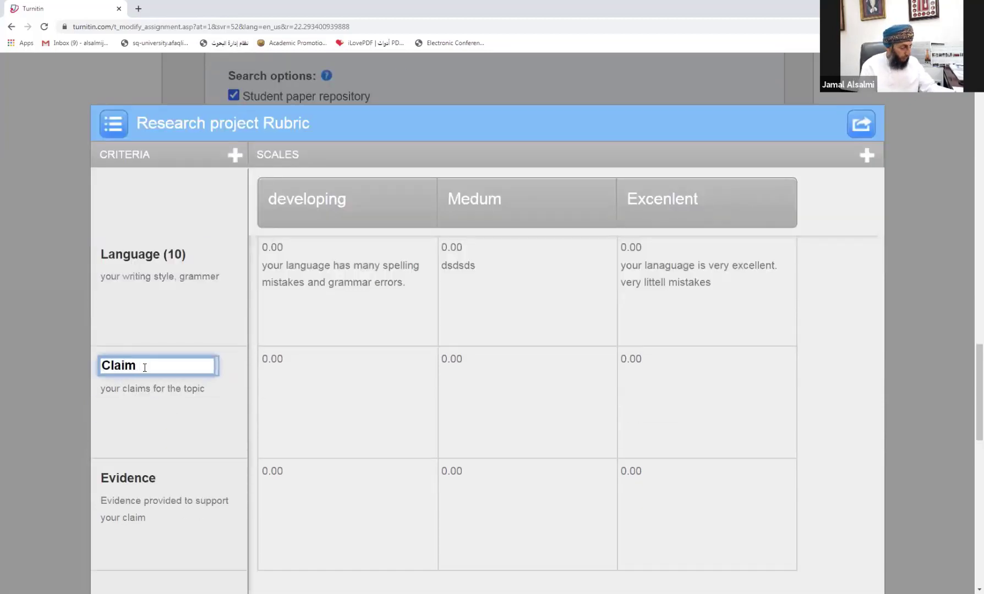
text(0))
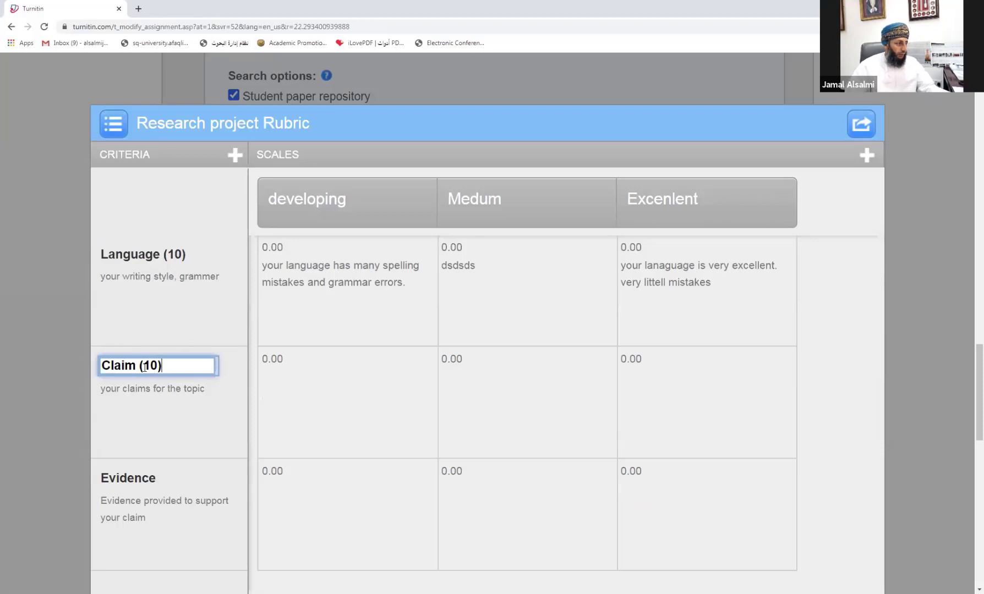
click(162, 477)
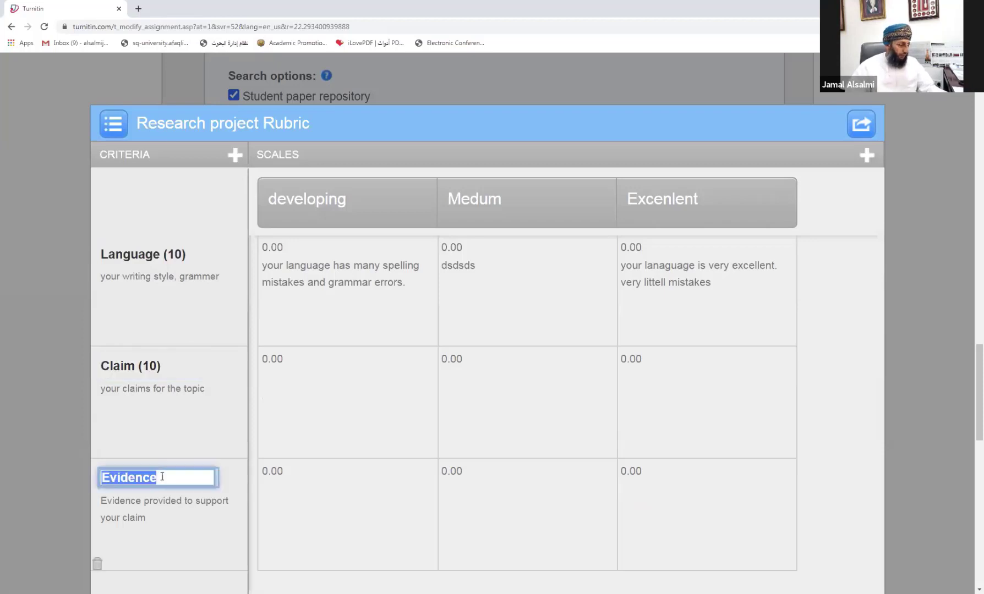
click(162, 477)
text((10))
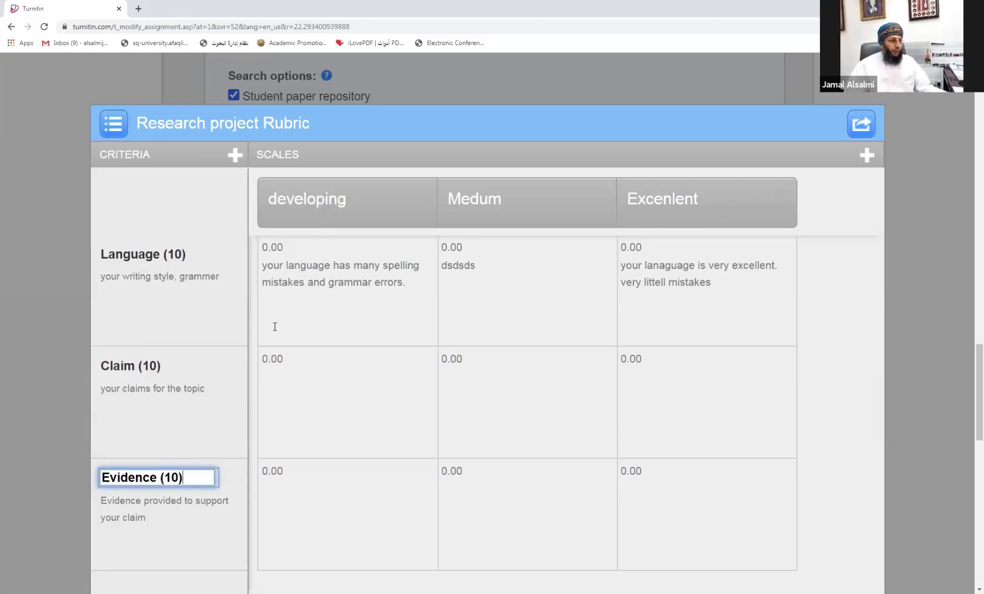
Step: Score the Language row 5, 7 and 10 for developing, Medum and Excenlent
click(286, 247)
text(5)
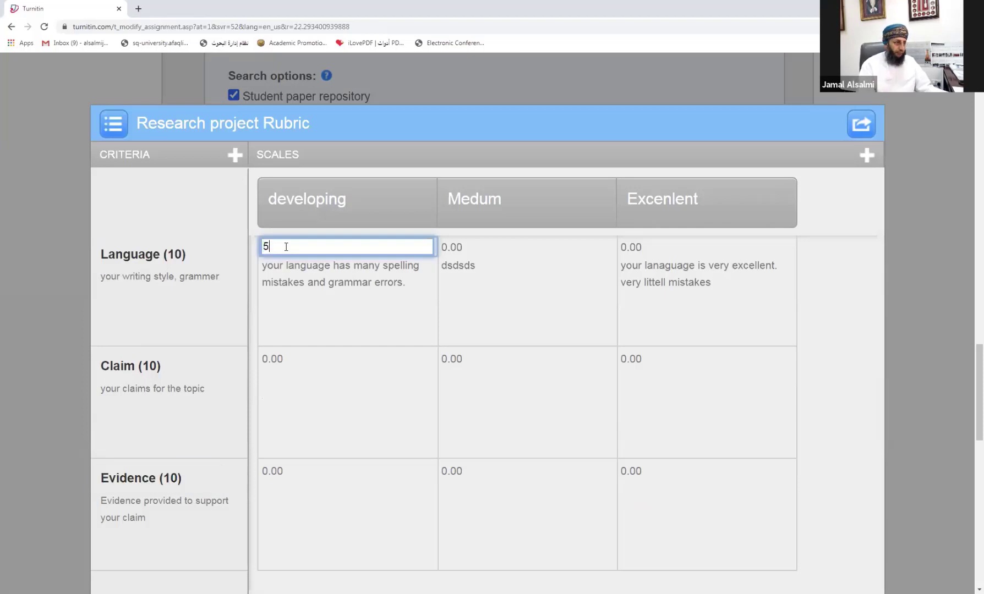
key(Return)
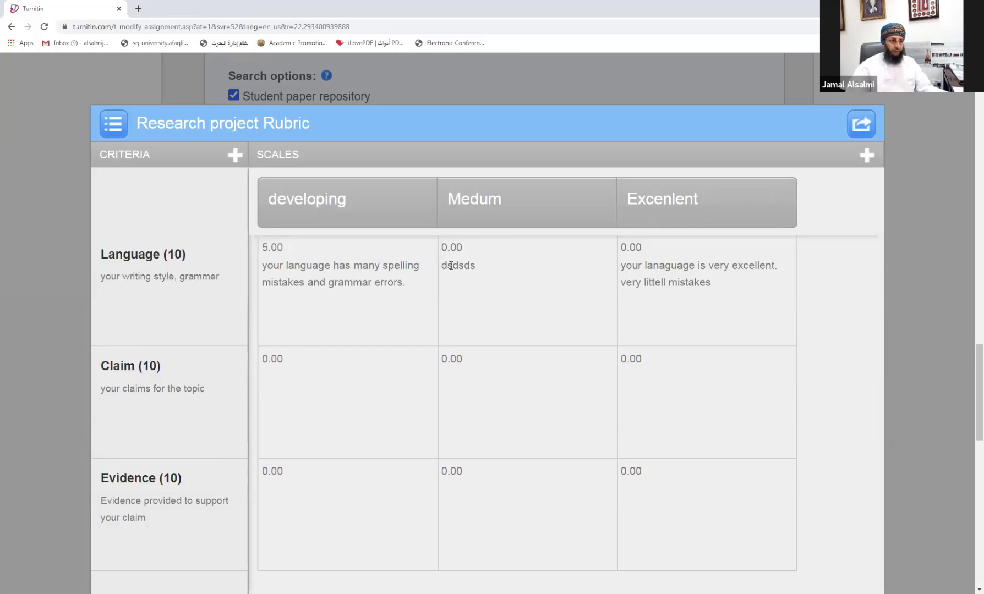
click(463, 247)
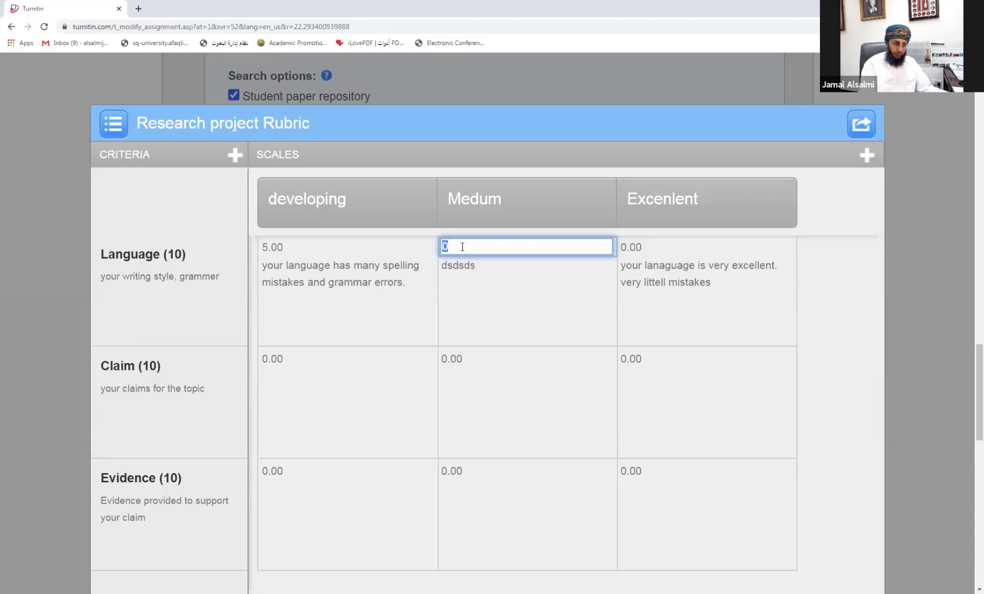
text(7)
click(636, 247)
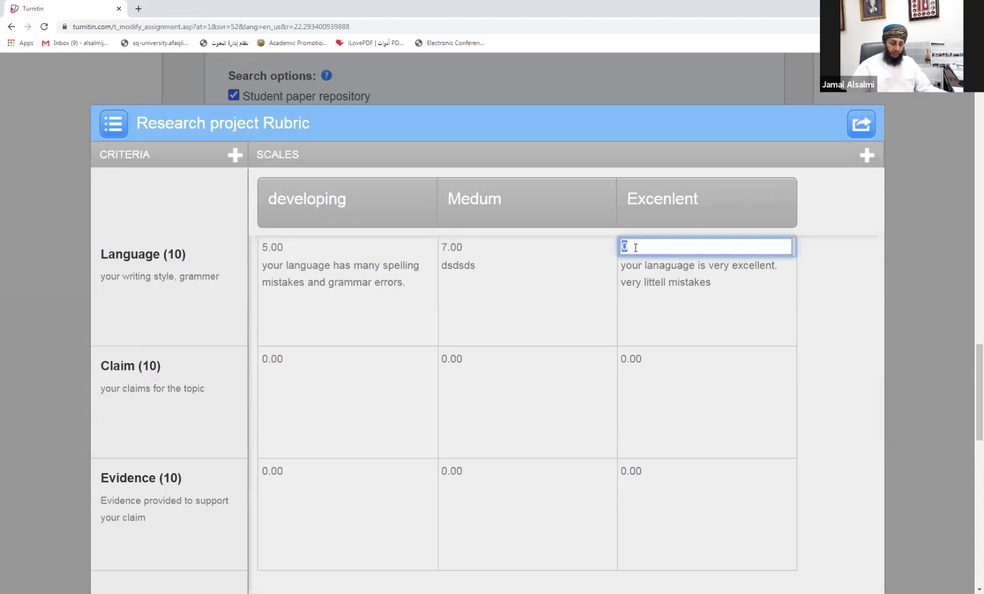
text(10)
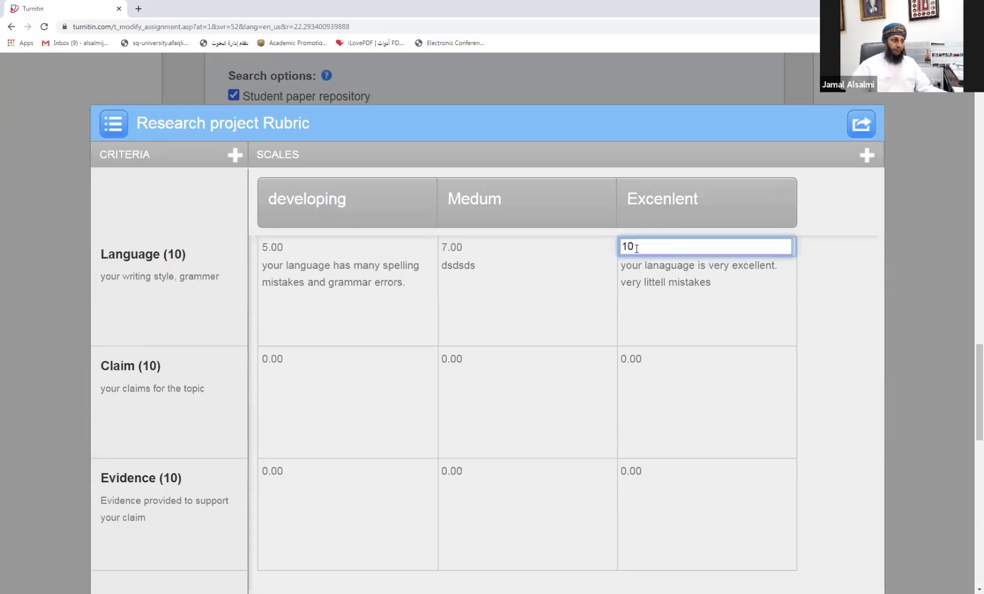
key(Return)
Step: Score the Claim row 5, 7 and 10 across the three scales
click(269, 360)
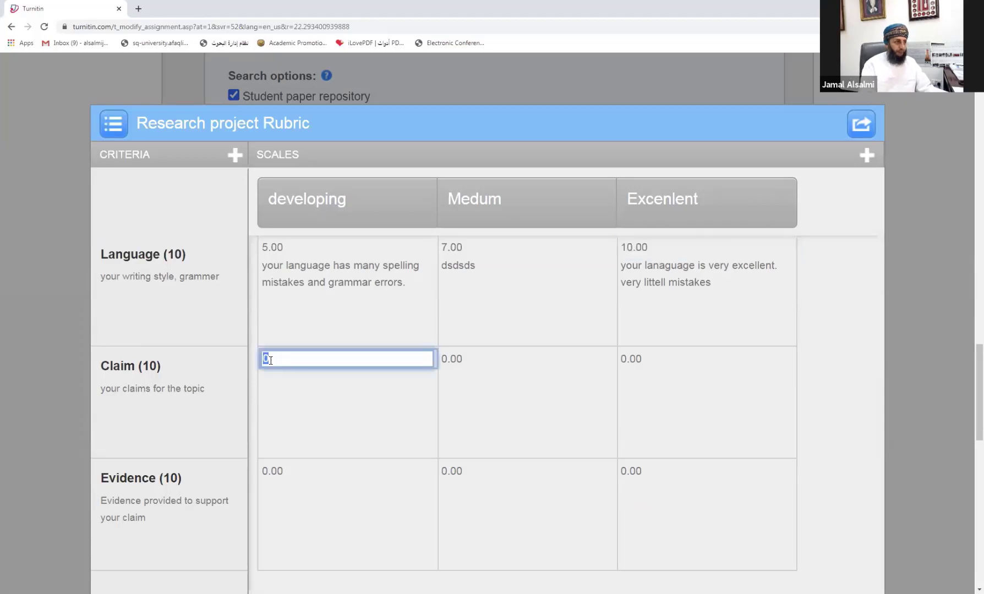
text(5)
click(459, 359)
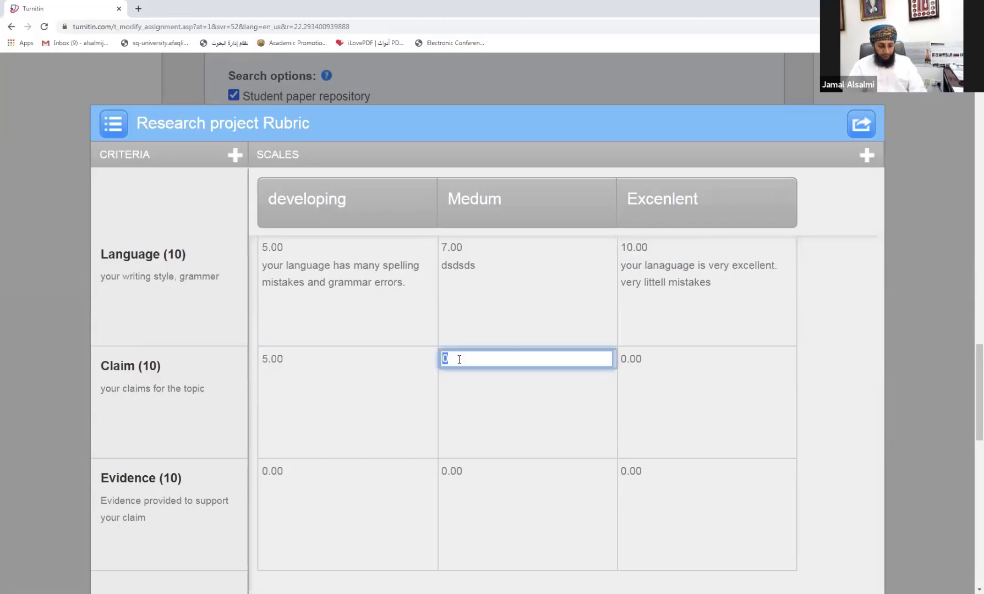
text(7)
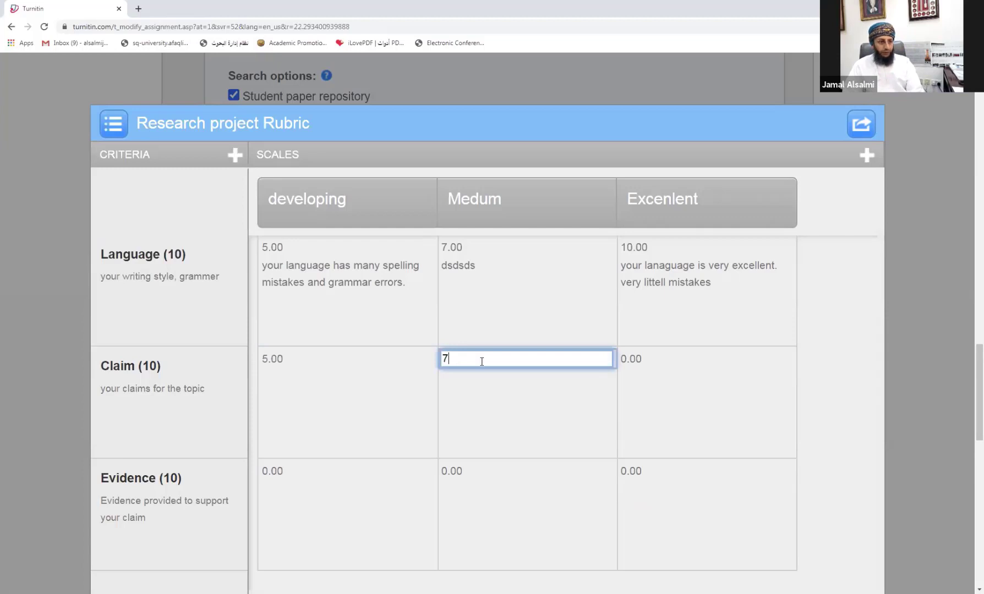
click(624, 362)
text(10)
Step: Score the Evidence row 5, 7 and 10 across the three scales
scroll(337, 488, down, 2)
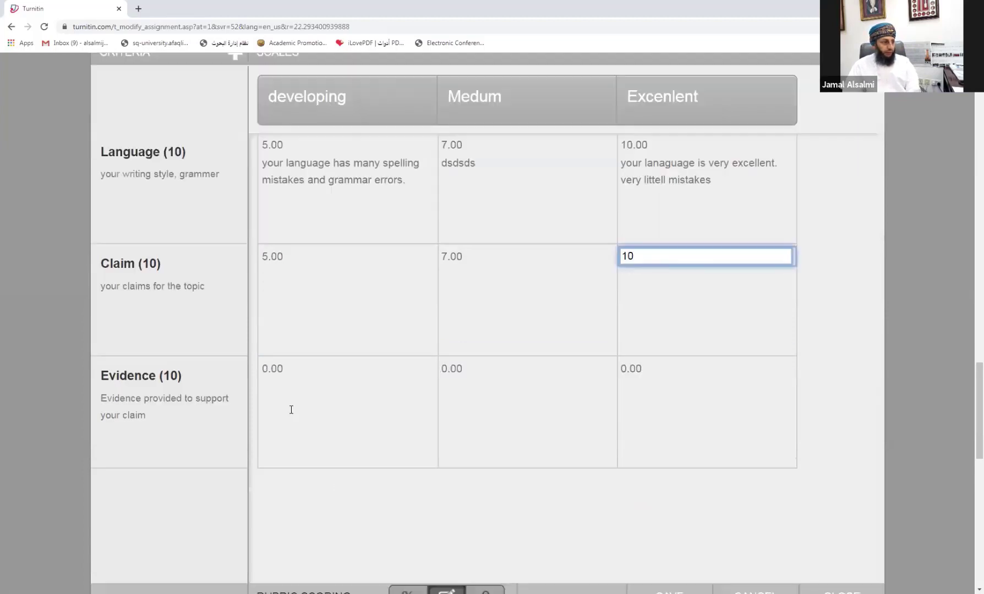
click(277, 366)
text(5)
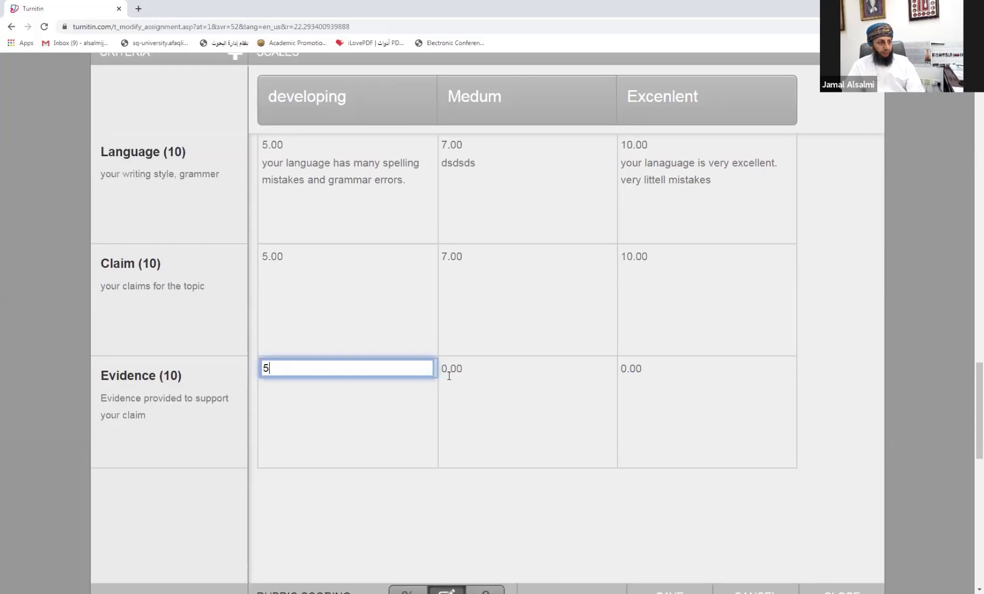
click(449, 373)
text(7)
click(643, 371)
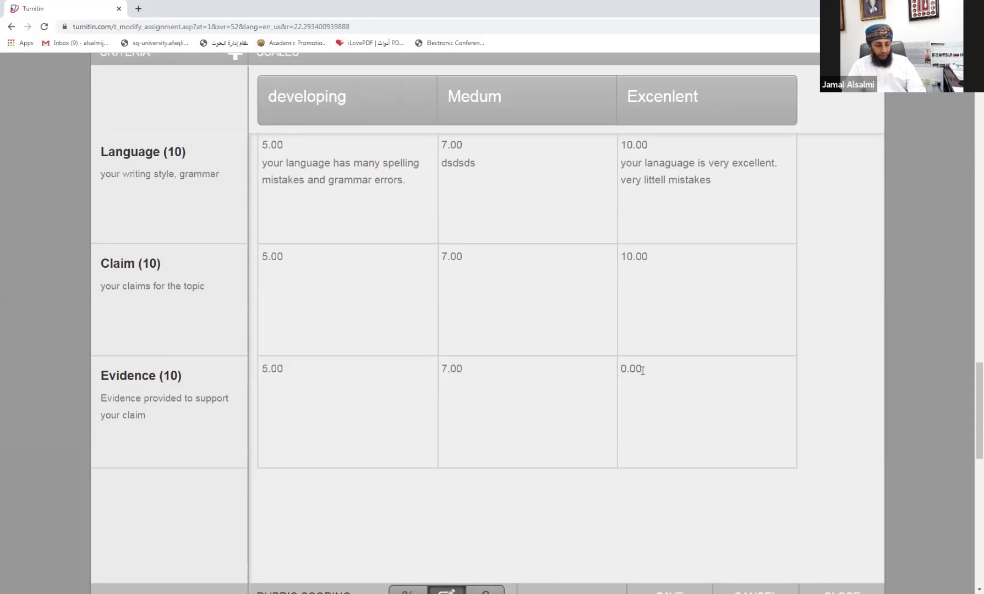
text(10)
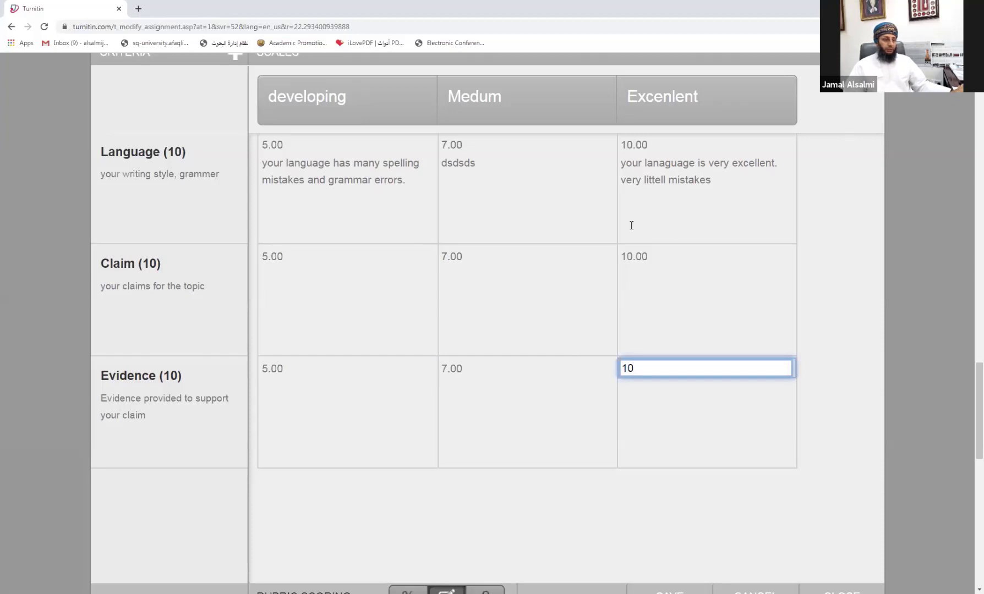
scroll(423, 243, up, 3)
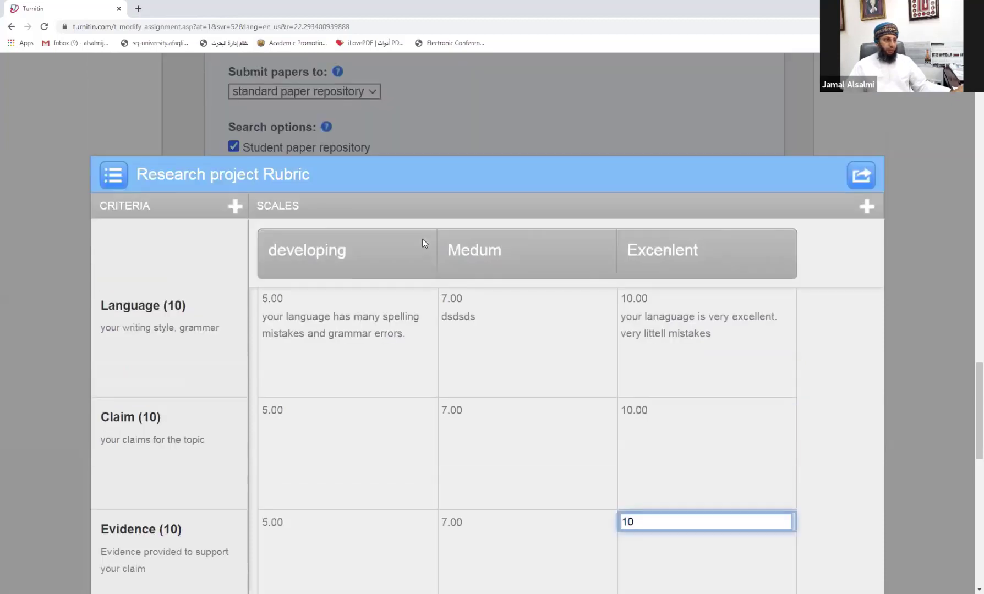
Step: Add a fourth scale column, Scale 4, to the rubric
click(865, 208)
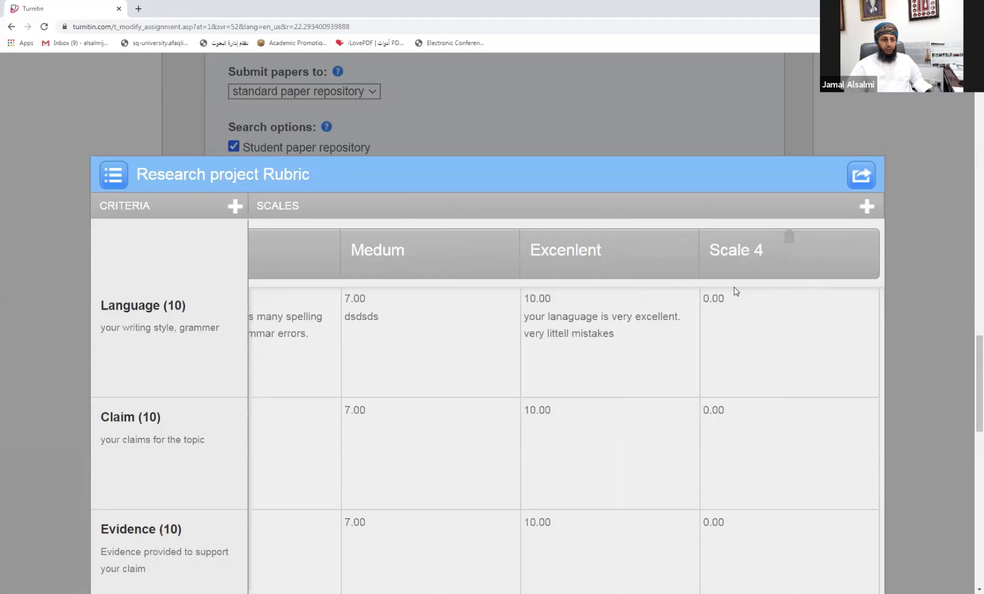
click(733, 256)
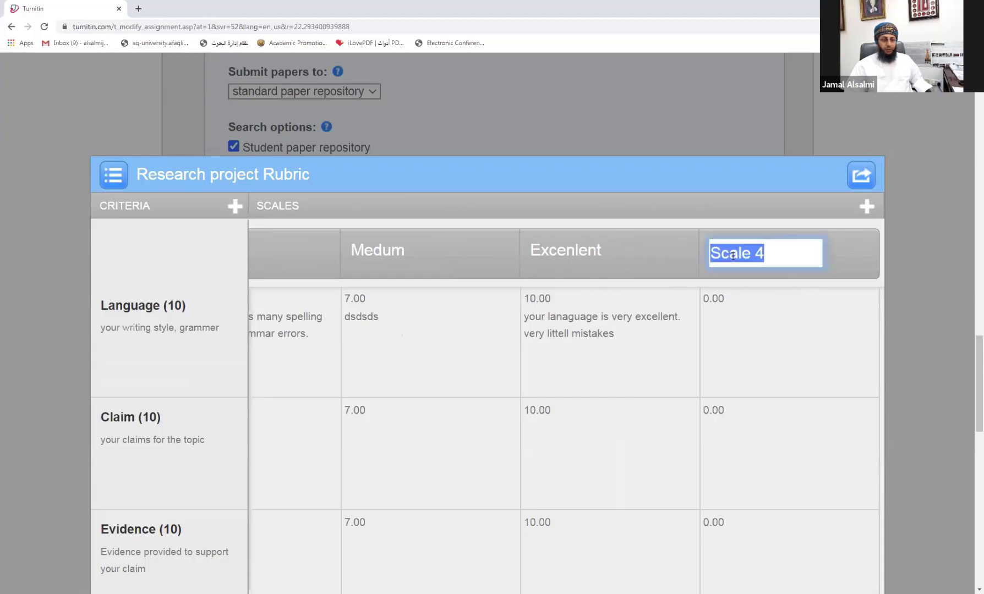
scroll(741, 336, down, 5)
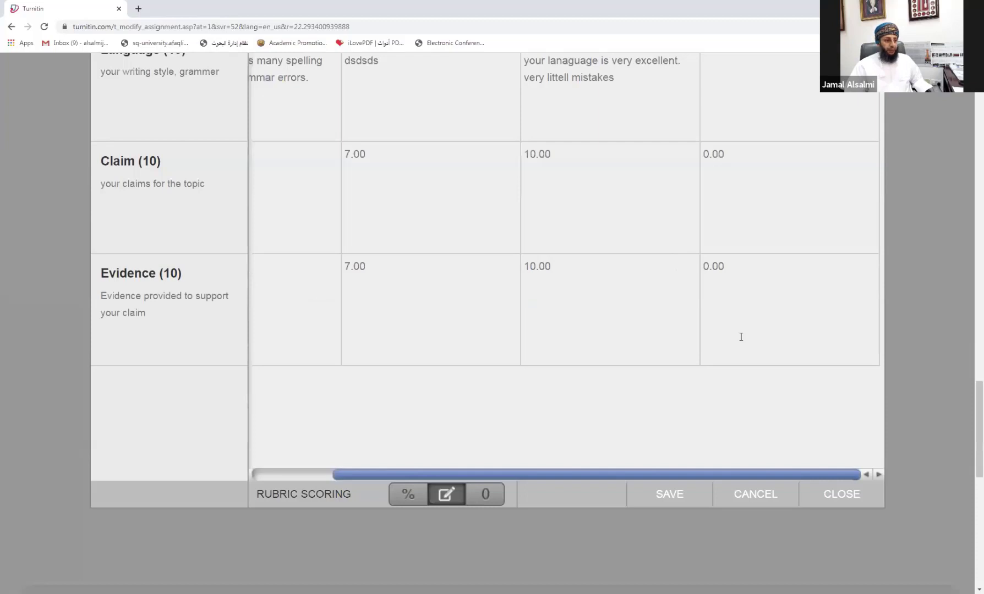
scroll(708, 354, up, 4)
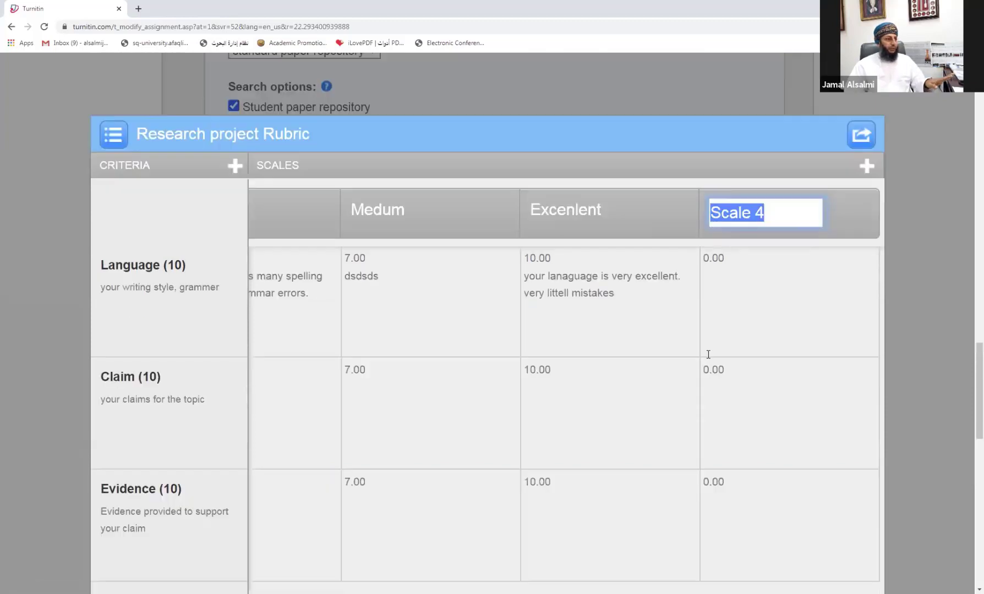
scroll(713, 358, up, 2)
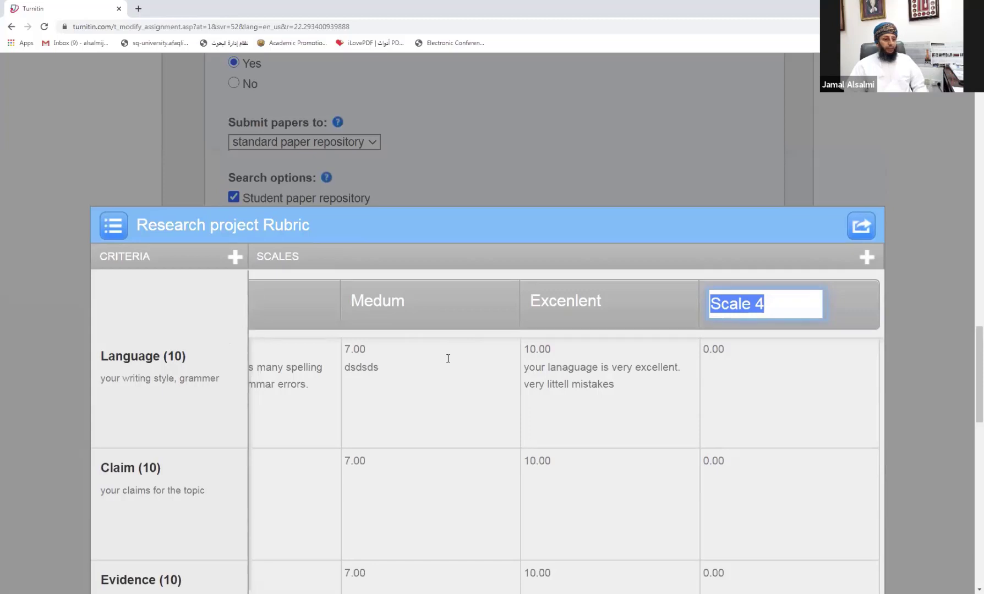
scroll(448, 358, down, 7)
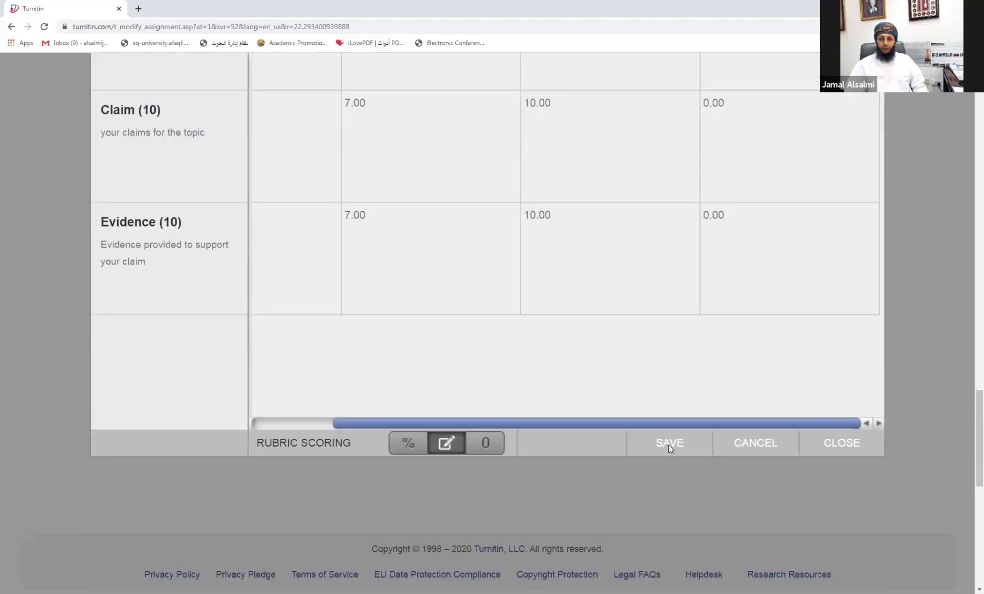
Step: Save the Research project Rubric and close the rubric manager
click(667, 444)
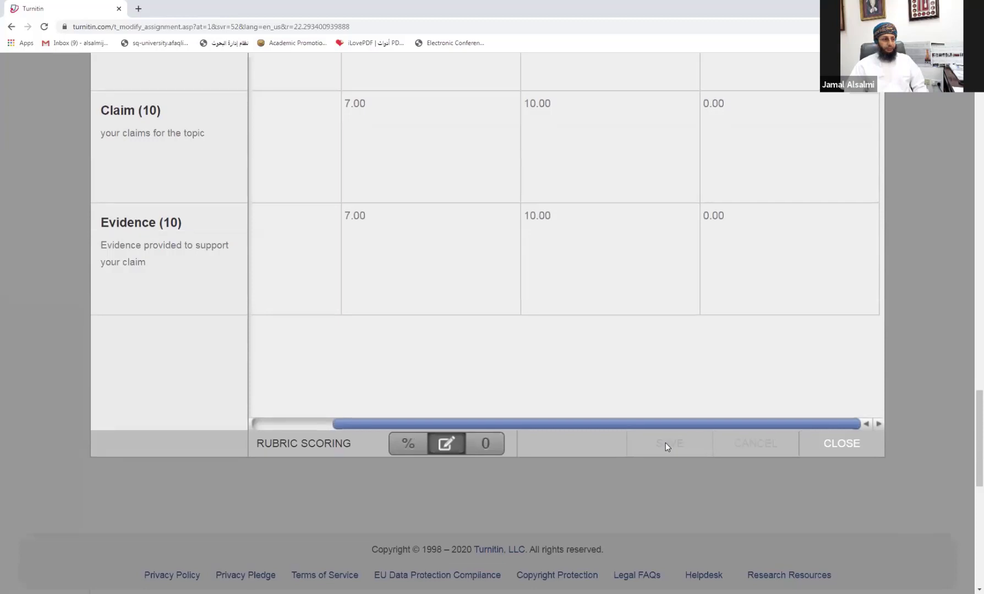
scroll(665, 443, up, 6)
scroll(666, 444, down, 7)
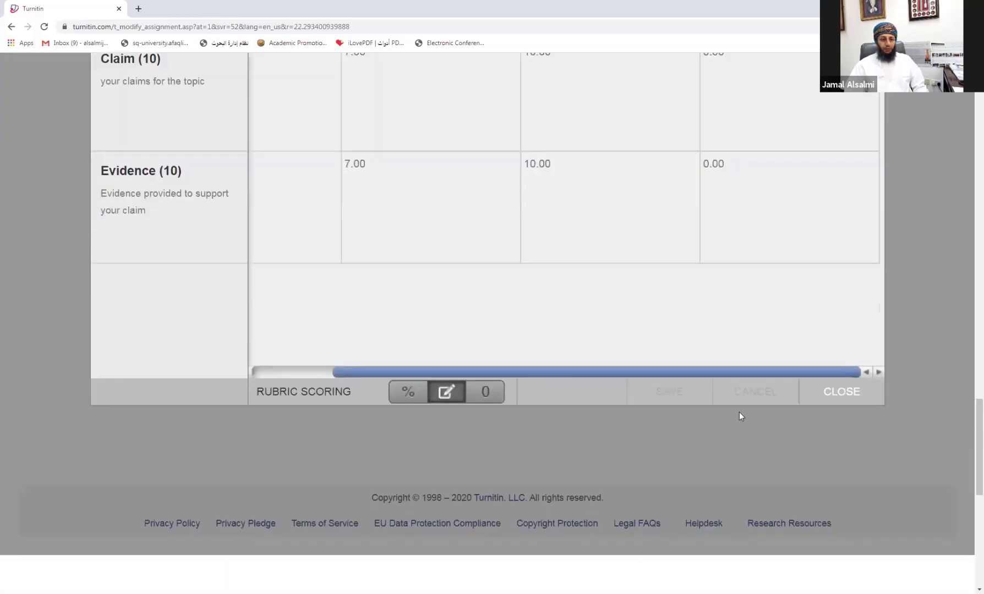
click(831, 392)
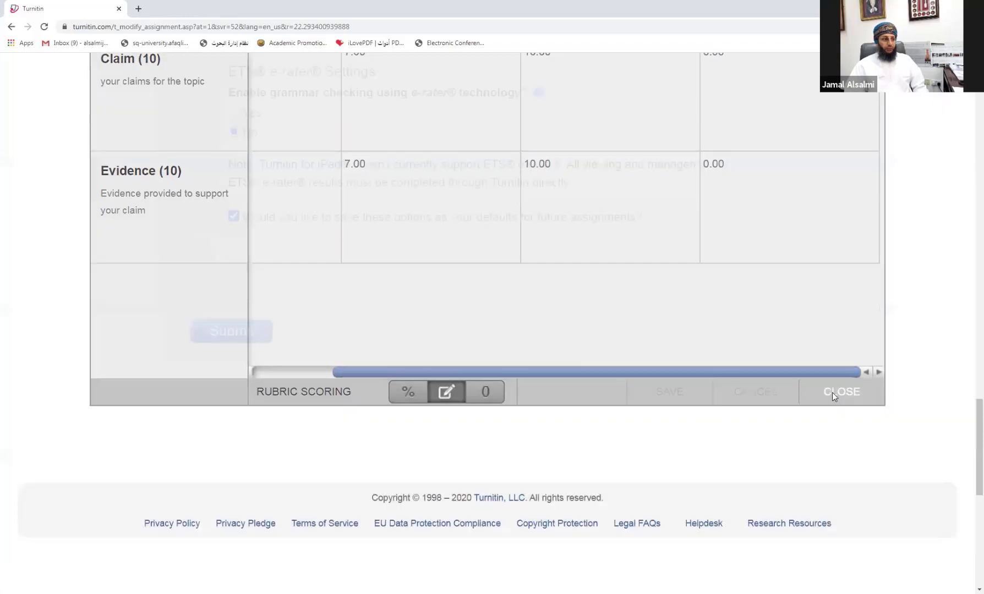
Step: Select Research project Rubric in the assignment's rubric dropdown, replacing the graduation-project rubric
scroll(644, 381, up, 5)
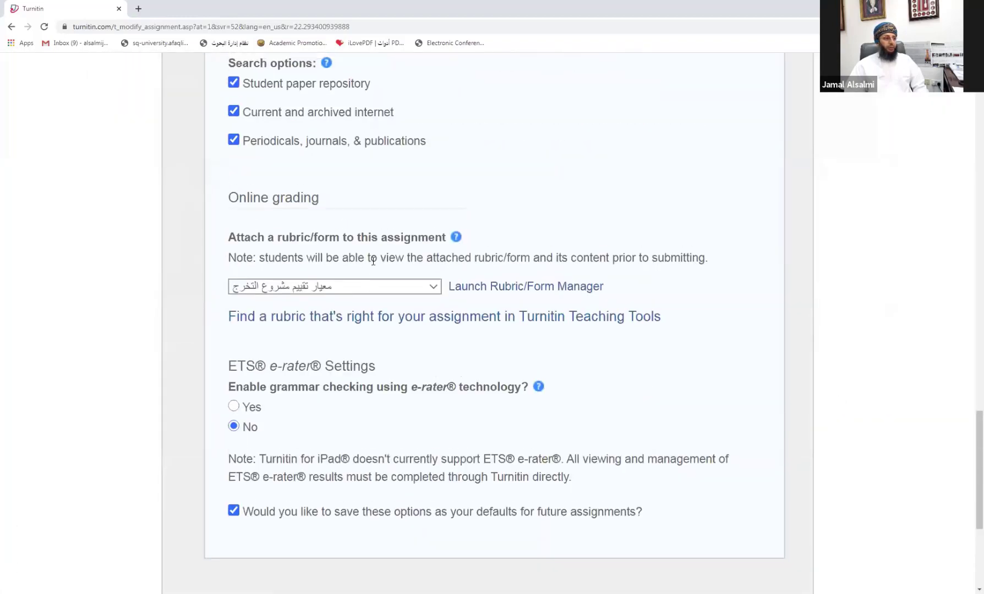
scroll(372, 262, up, 2)
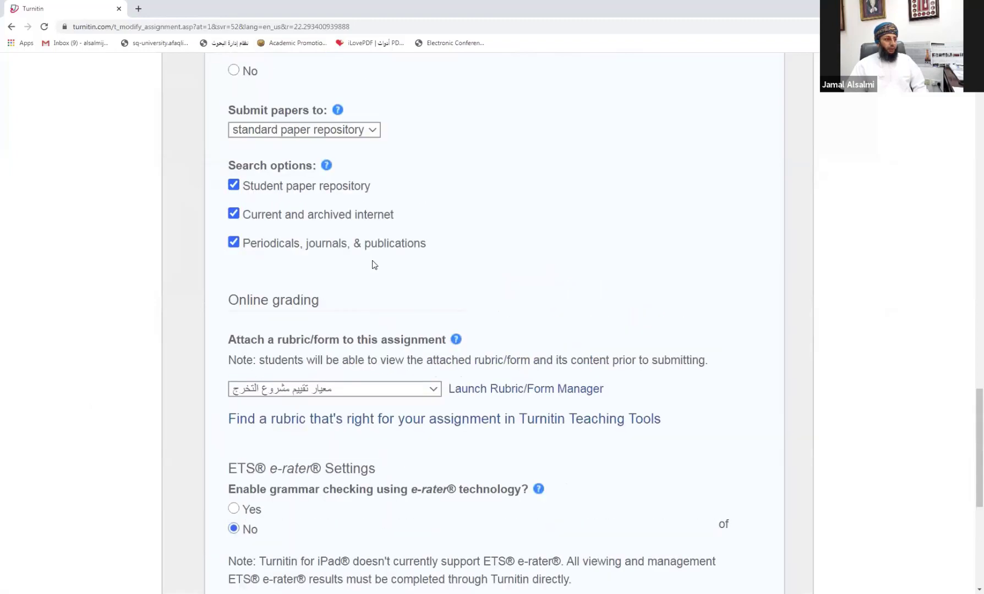
scroll(374, 265, down, 3)
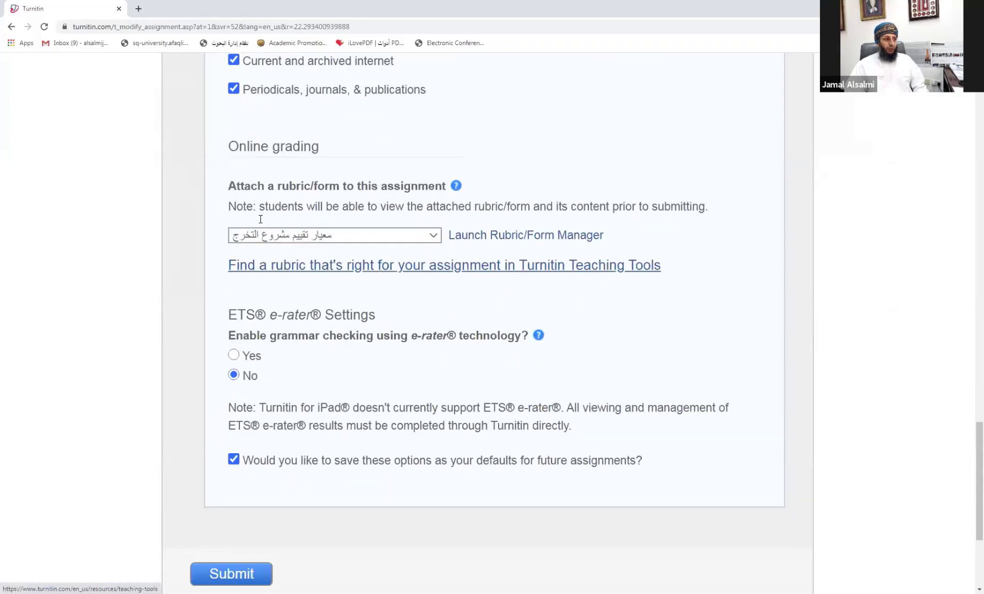
click(393, 236)
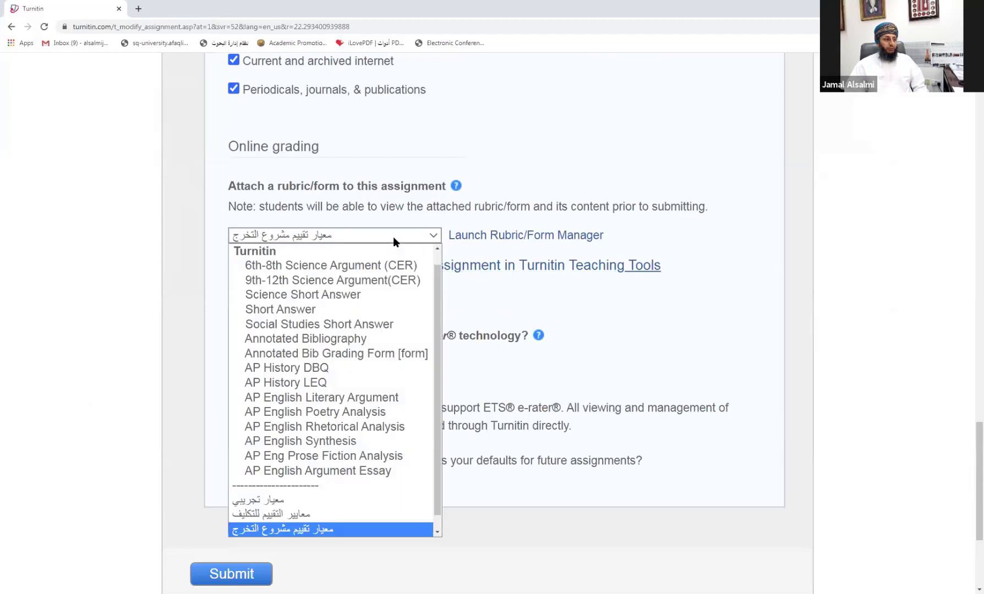
scroll(375, 281, up, 1)
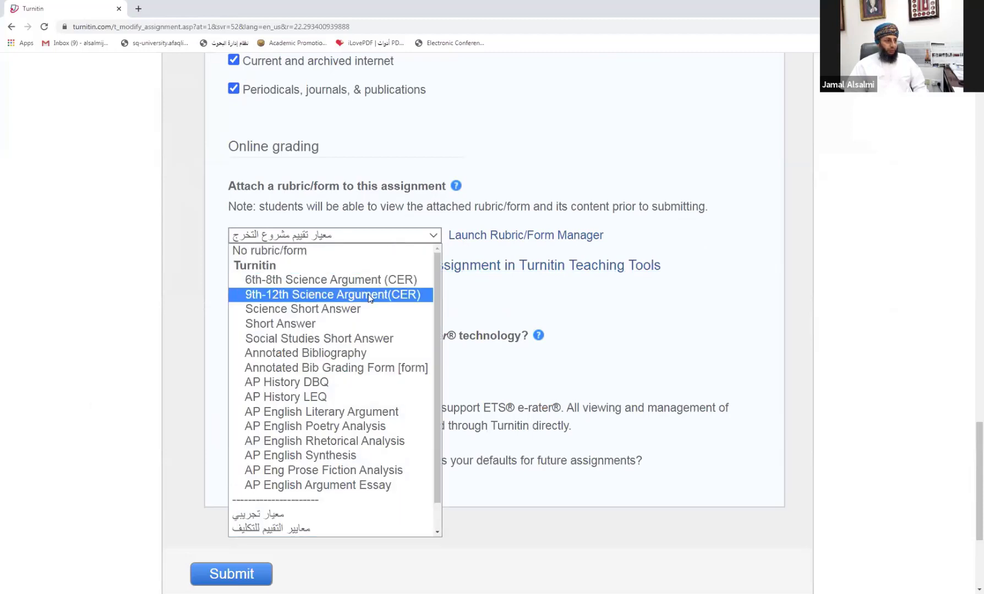
scroll(369, 297, down, 1)
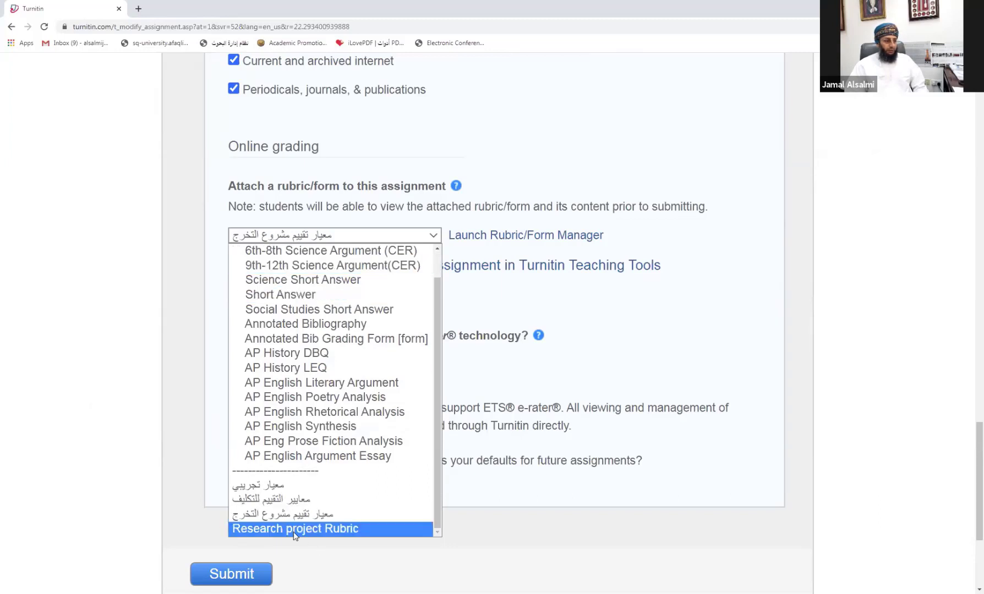
click(335, 529)
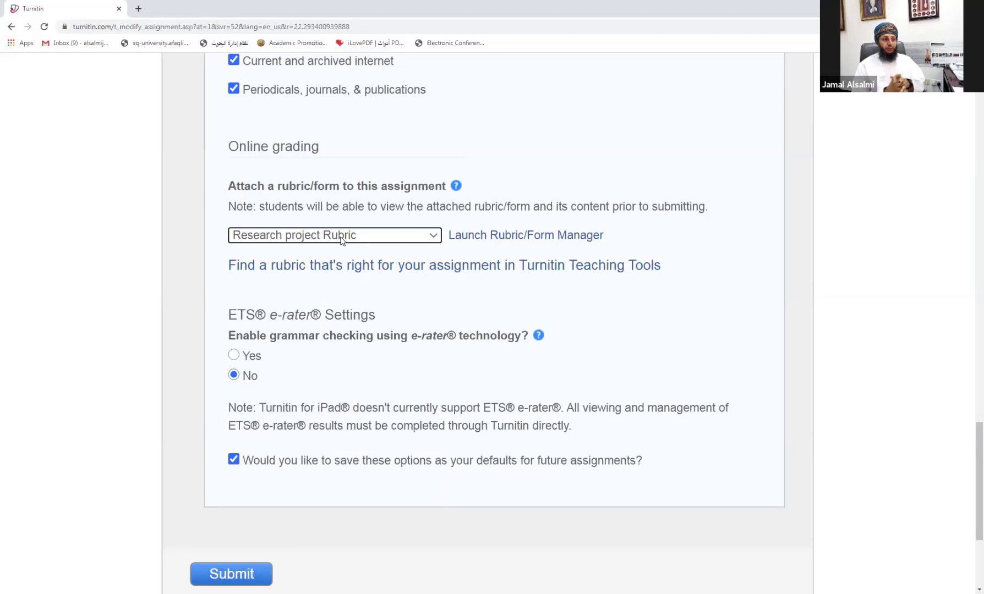
Step: Open the attached rubric in the manager, start a new blank rubric, then close the editor
click(499, 236)
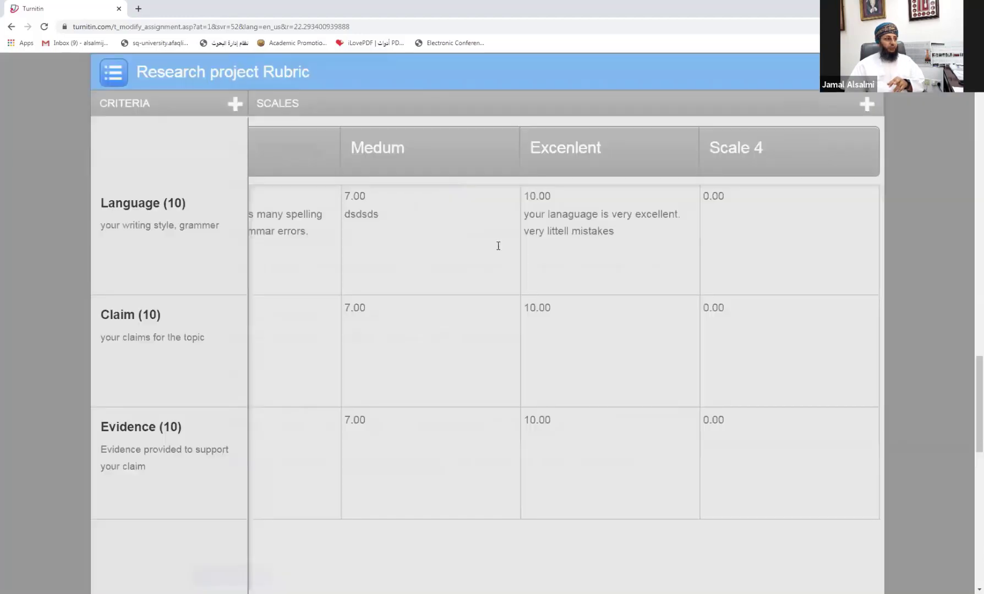
click(115, 74)
click(148, 104)
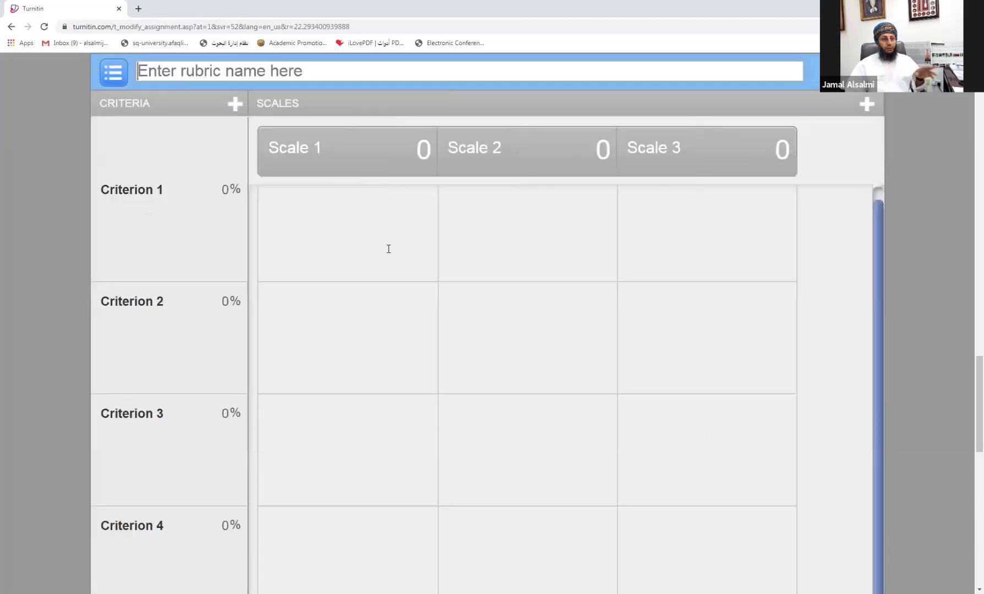
scroll(723, 392, down, 7)
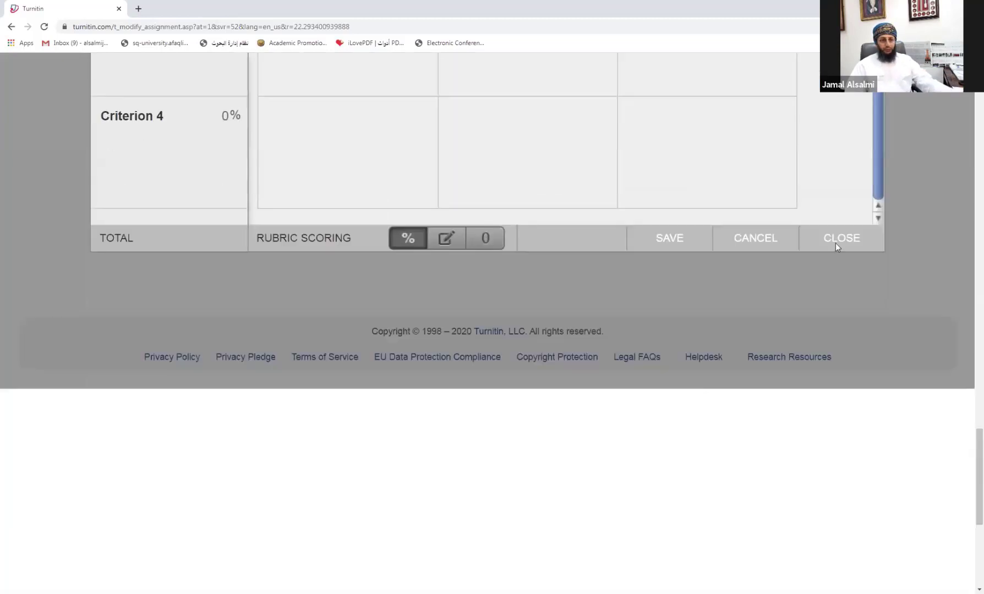
click(836, 241)
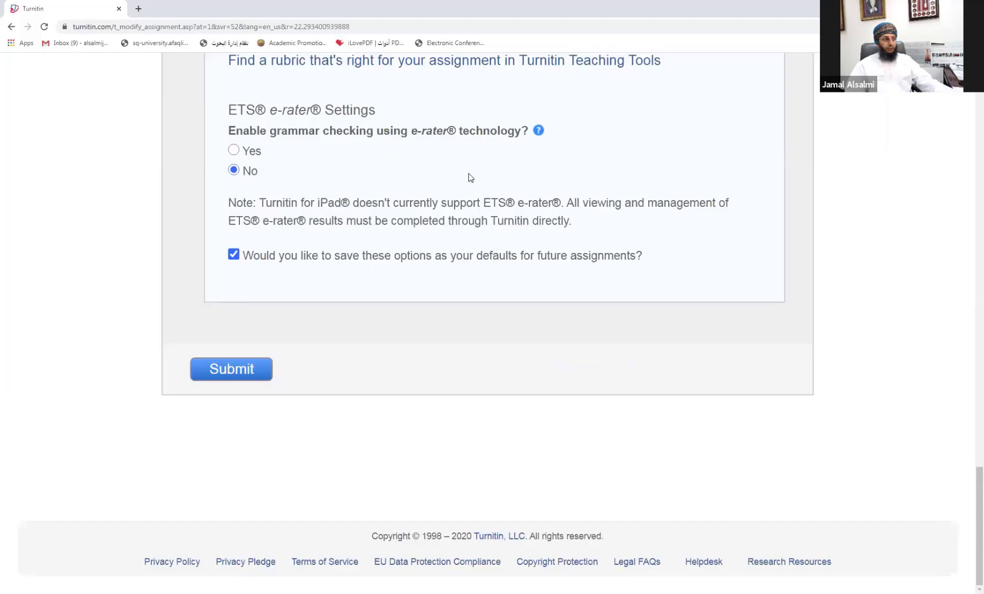
Step: Check the rubric dropdown and dismiss it, leaving the graduation-project rubric attached
scroll(370, 203, up, 3)
click(319, 236)
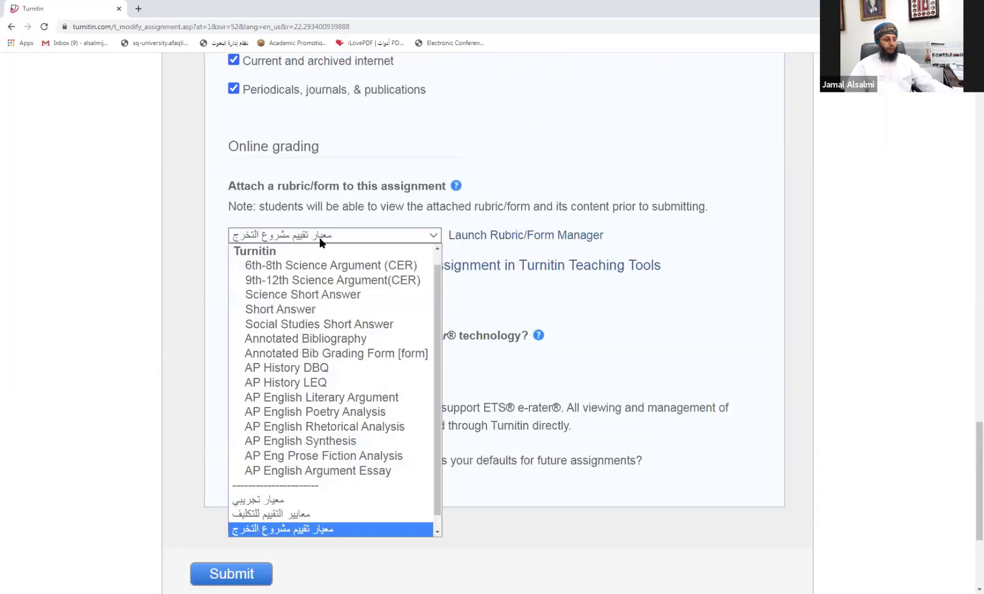
scroll(356, 430, down, 1)
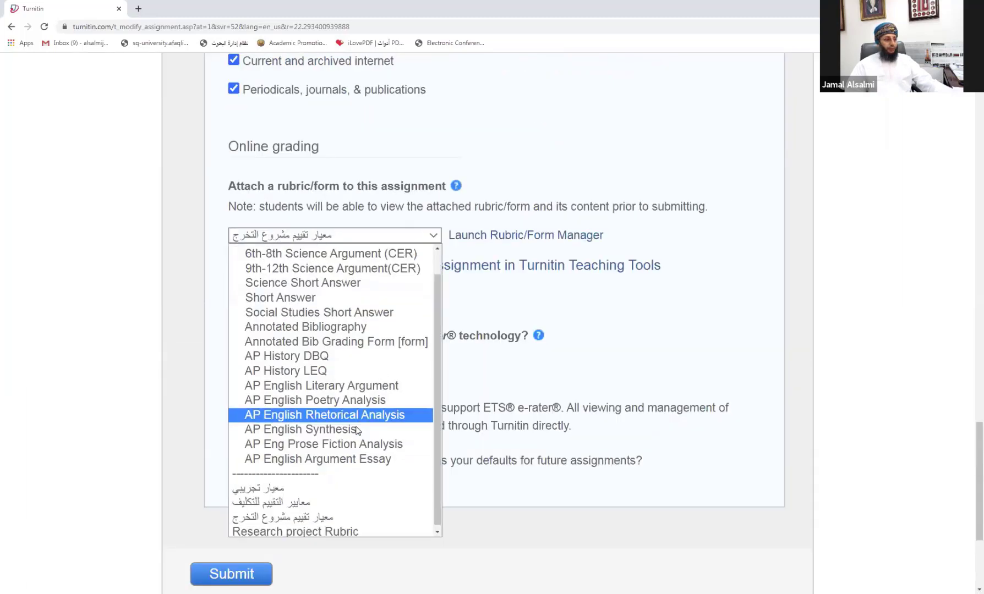
click(649, 294)
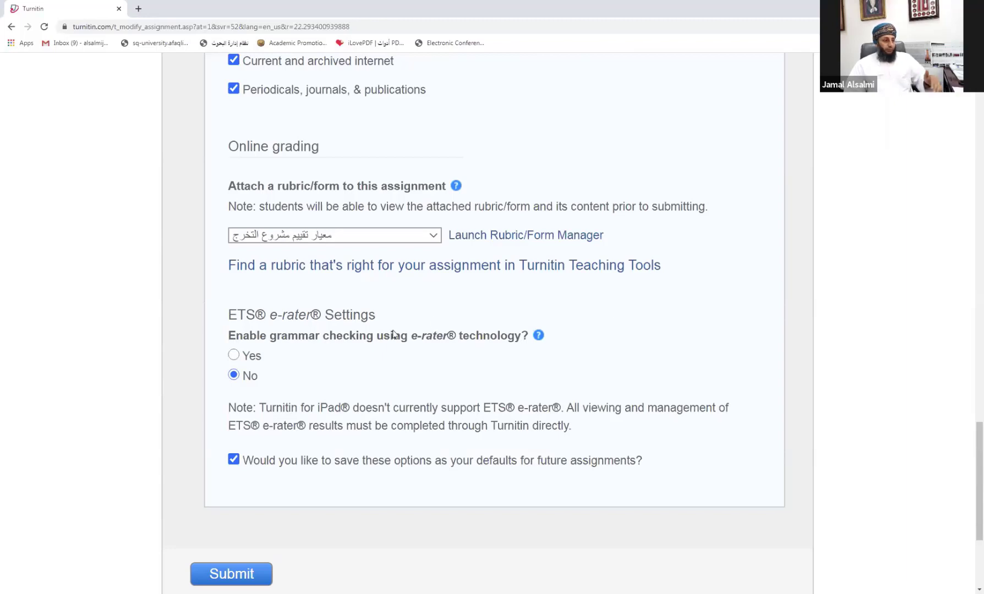
scroll(390, 329, up, 13)
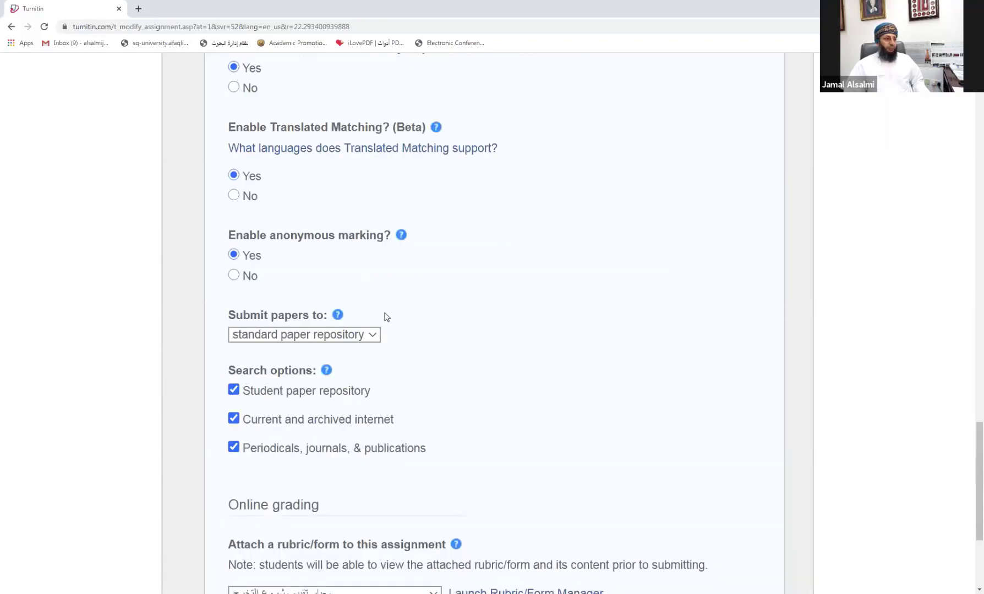
scroll(386, 316, down, 9)
scroll(387, 317, down, 5)
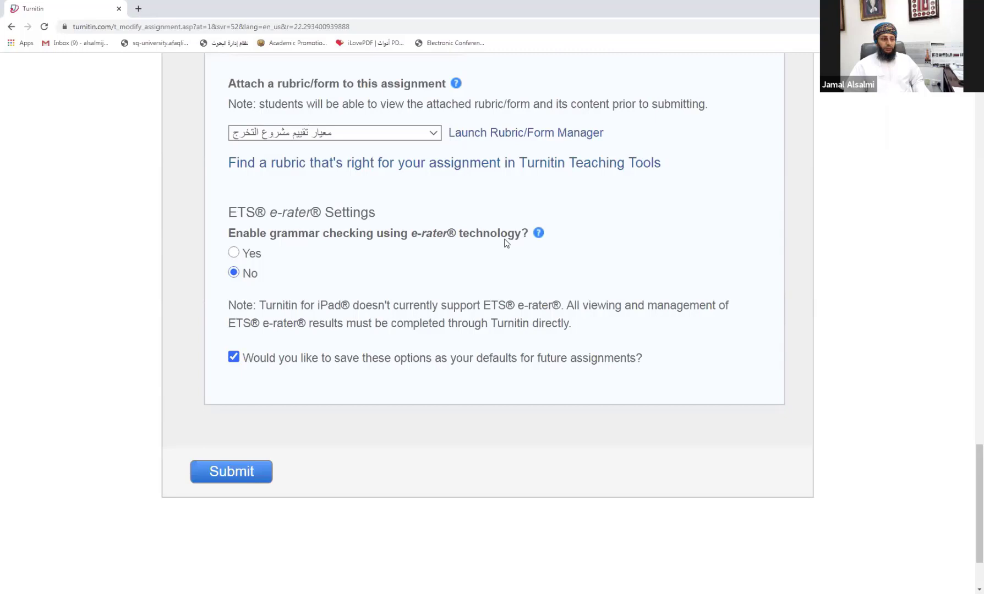
click(234, 253)
scroll(310, 367, down, 1)
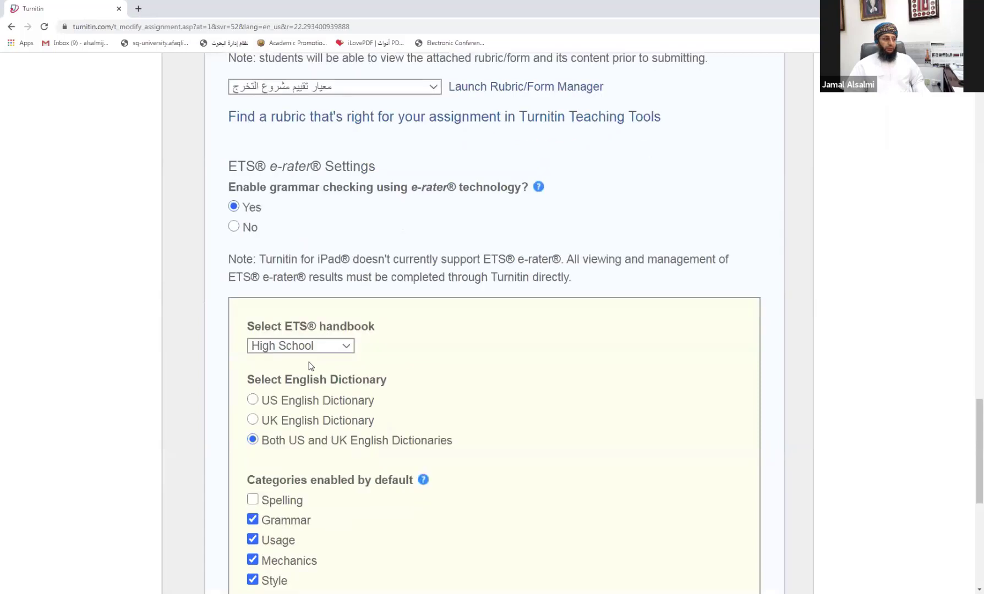
scroll(309, 366, down, 3)
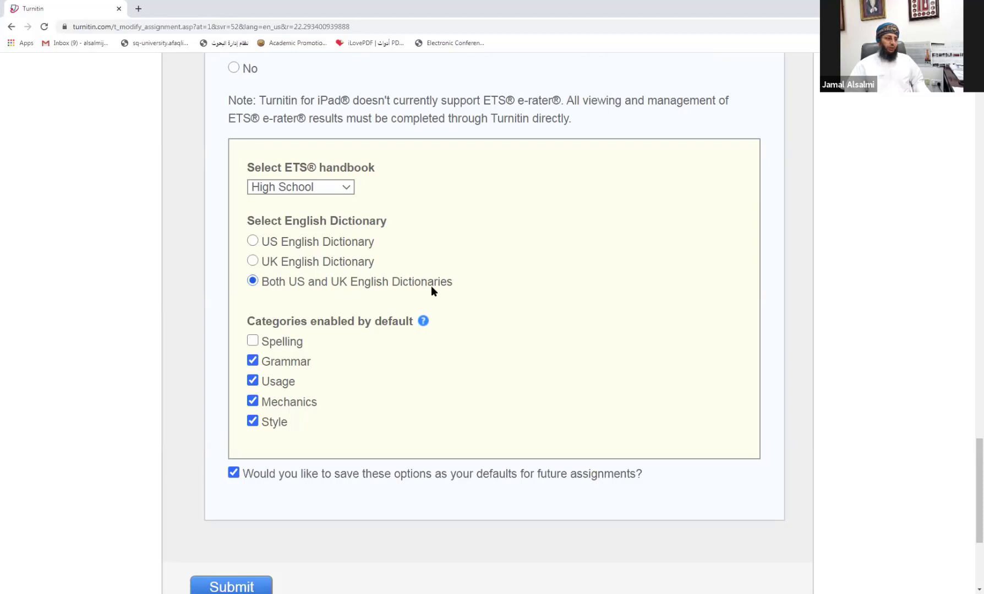
scroll(352, 308, down, 2)
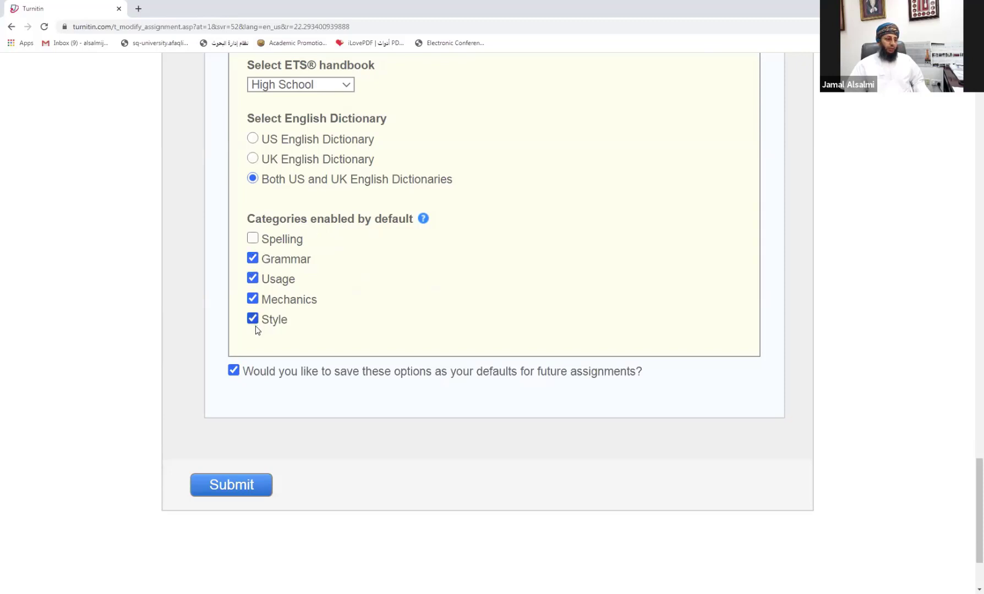
scroll(254, 310, up, 3)
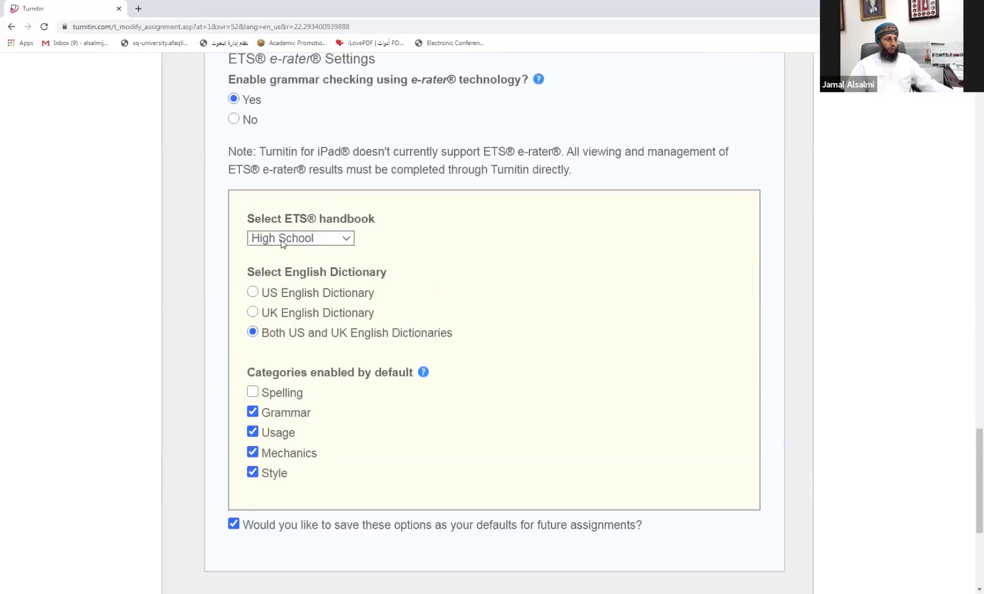
click(233, 119)
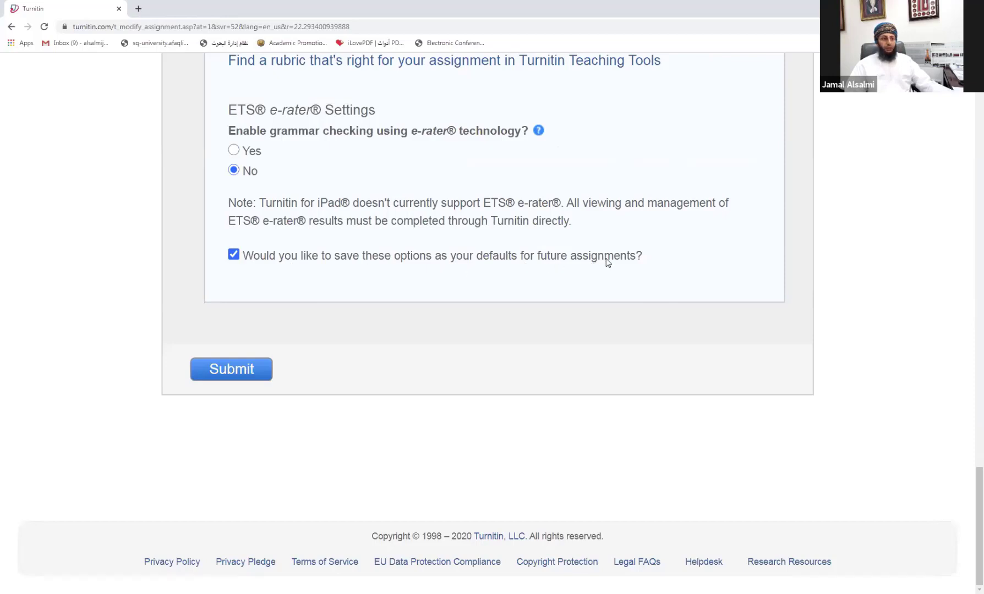
scroll(607, 262, up, 7)
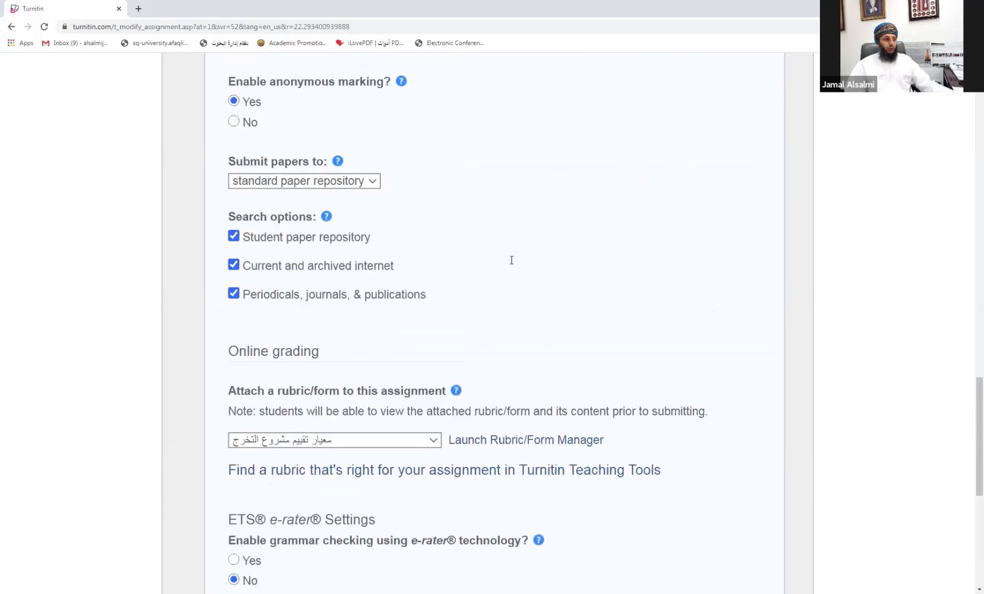
scroll(372, 267, up, 6)
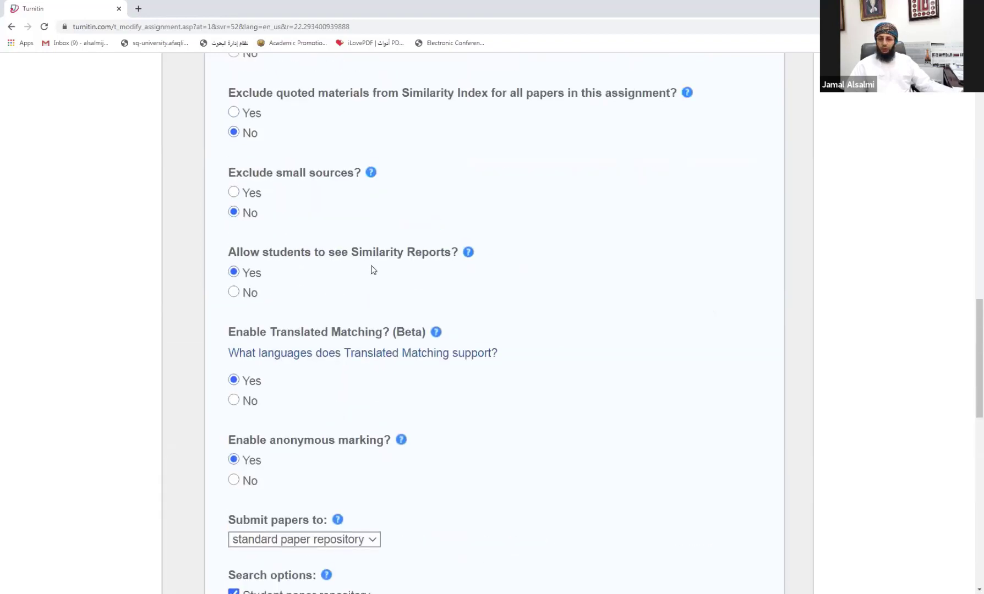
scroll(373, 269, down, 13)
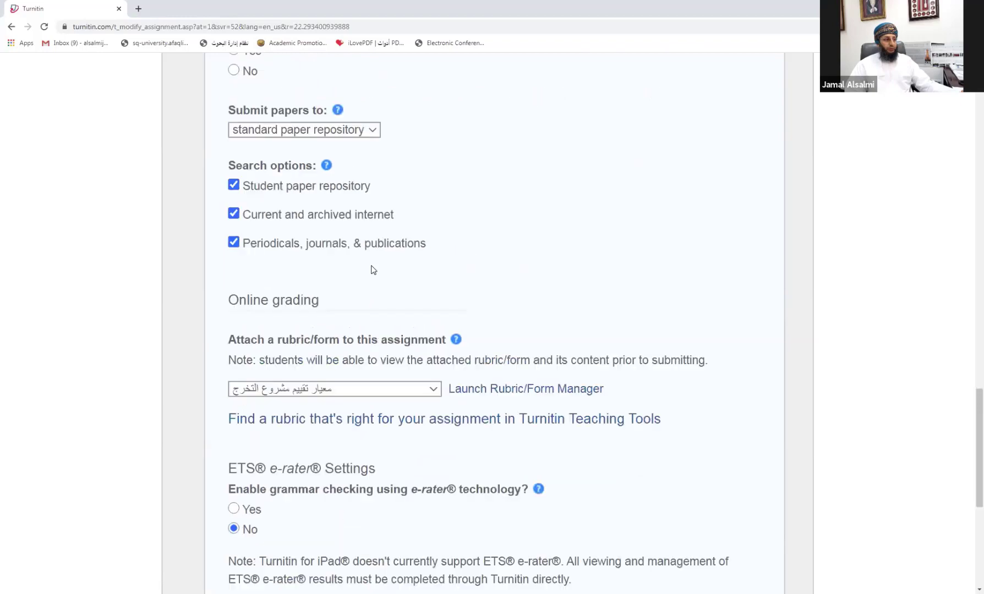
click(233, 256)
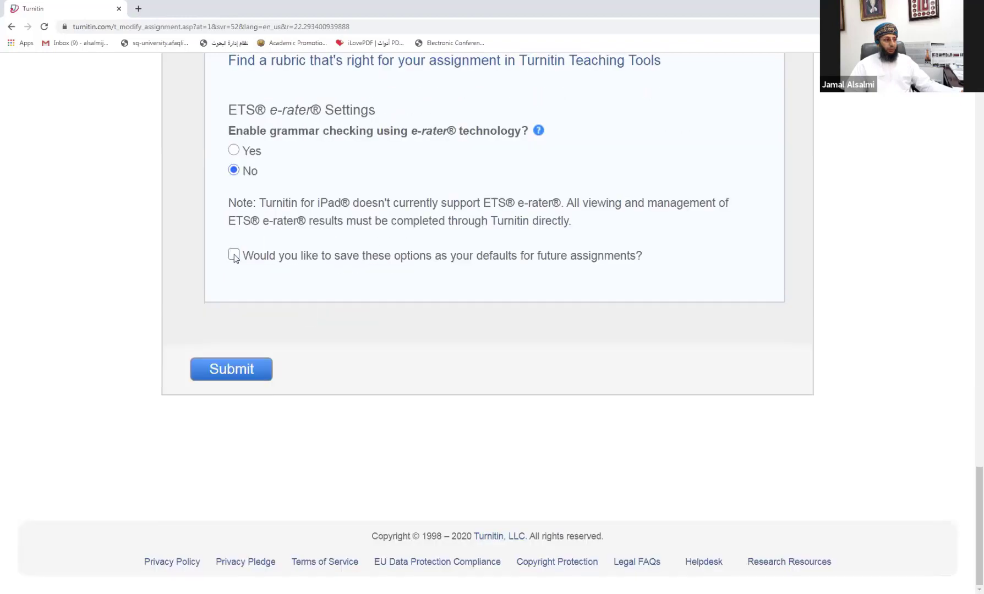
click(233, 256)
click(233, 255)
click(233, 254)
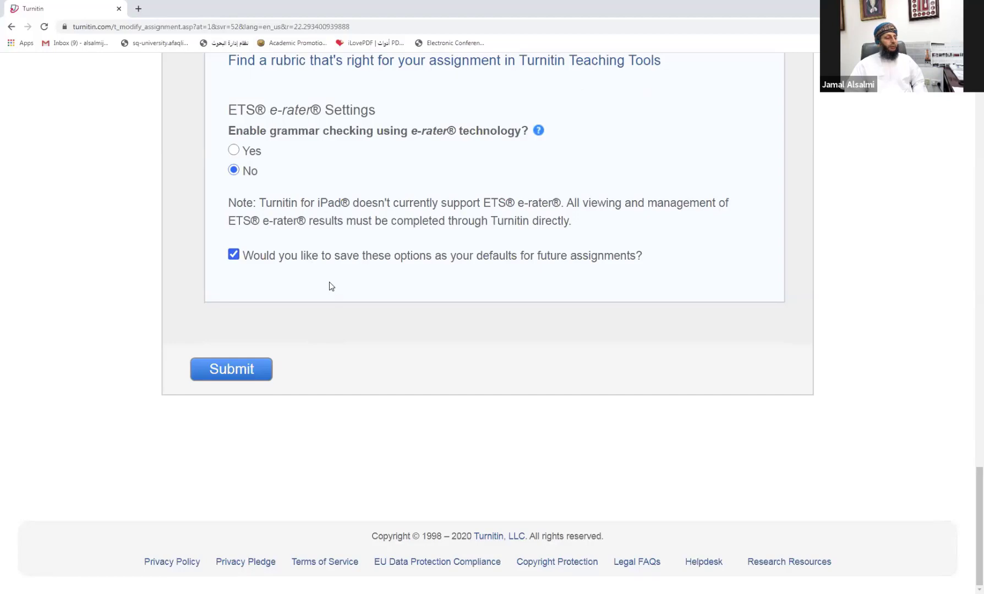
scroll(329, 284, up, 3)
scroll(329, 282, up, 10)
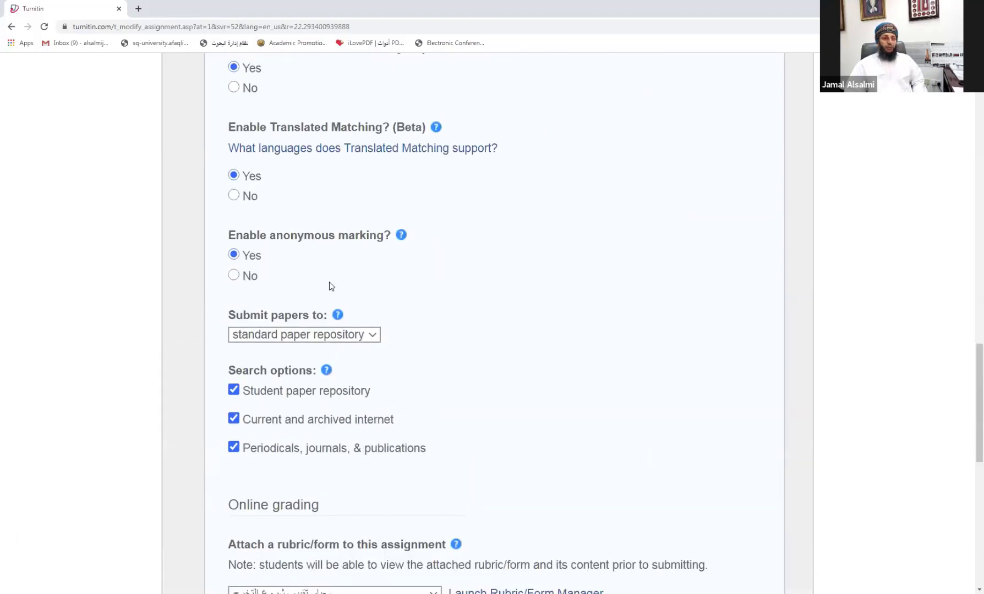
scroll(336, 292, up, 5)
scroll(336, 297, up, 5)
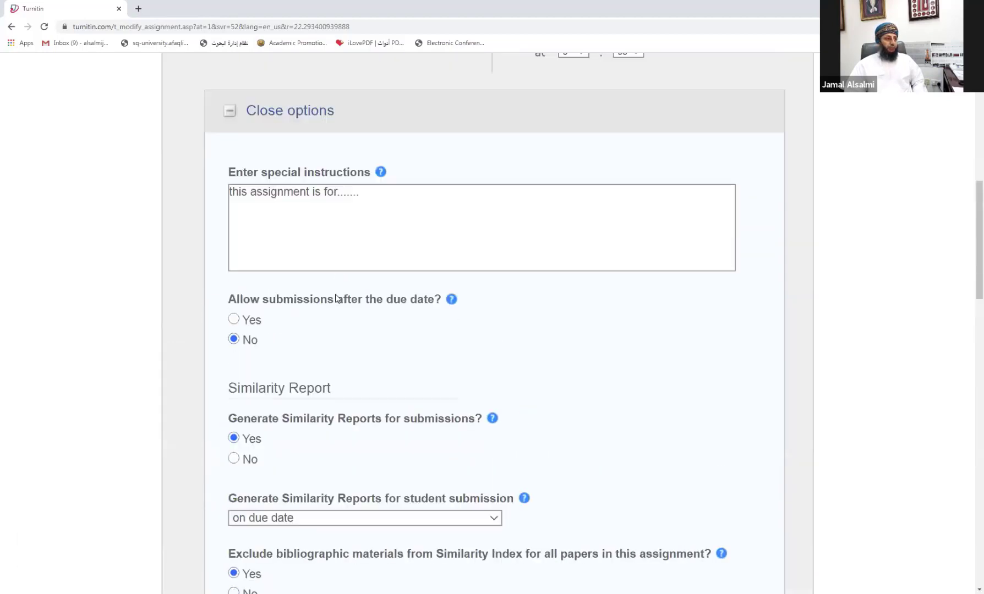
scroll(336, 297, up, 2)
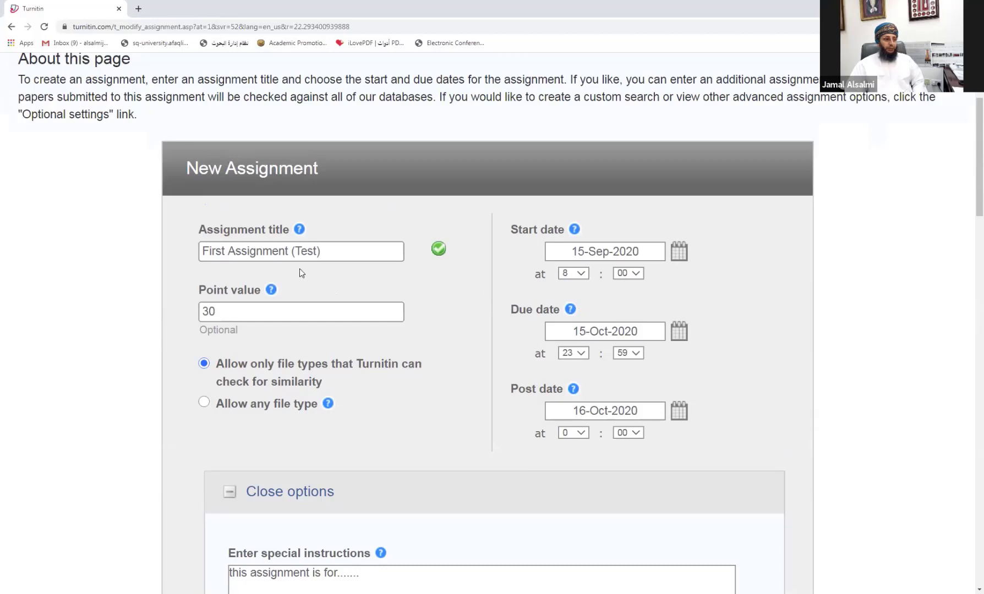
scroll(421, 356, down, 5)
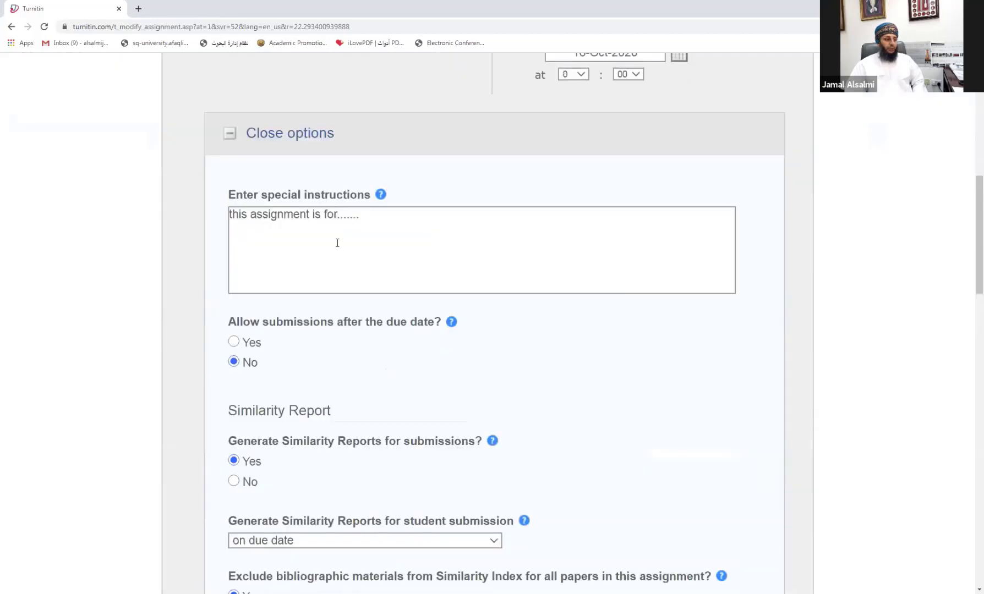
scroll(338, 243, down, 10)
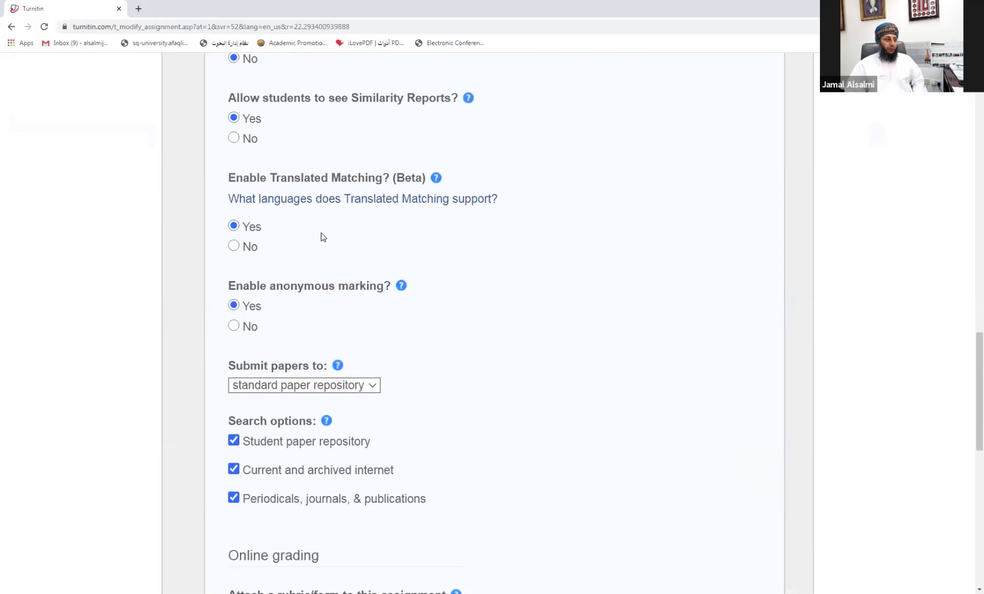
scroll(323, 237, down, 8)
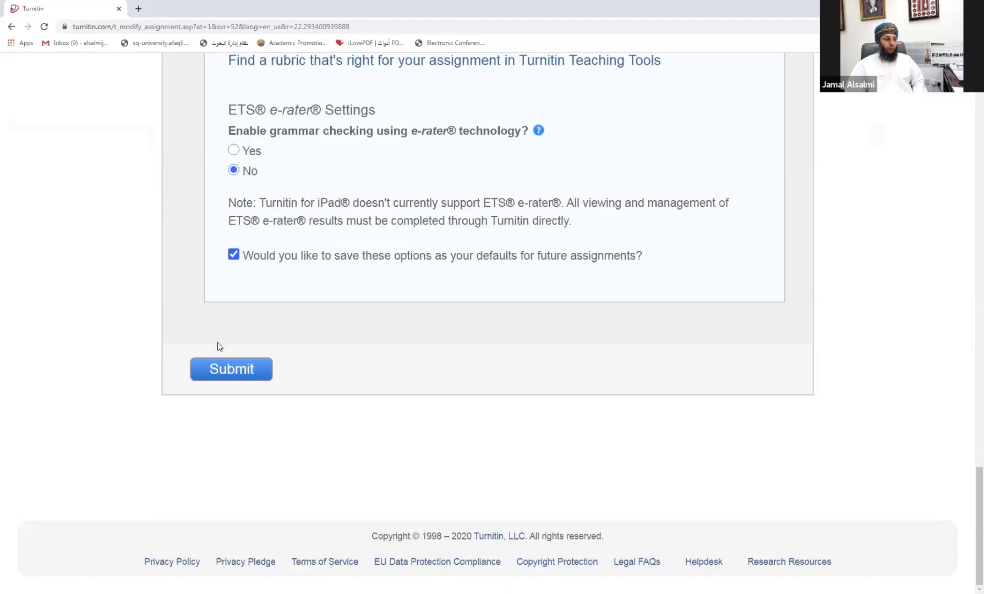
Step: Submit the settings to create First Assignment (Test) in Research project Class (2020)
click(223, 372)
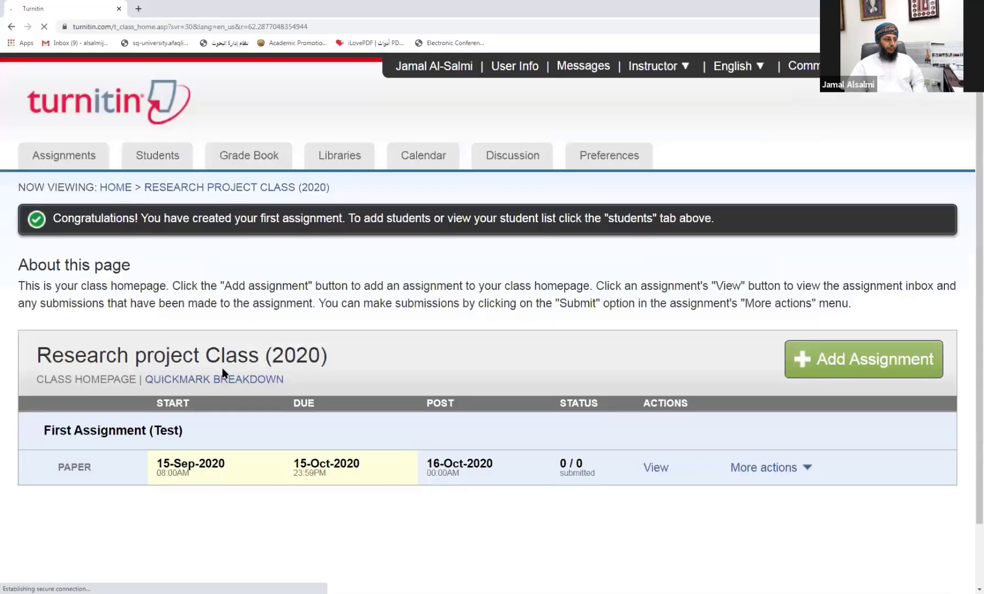
scroll(211, 354, down, 2)
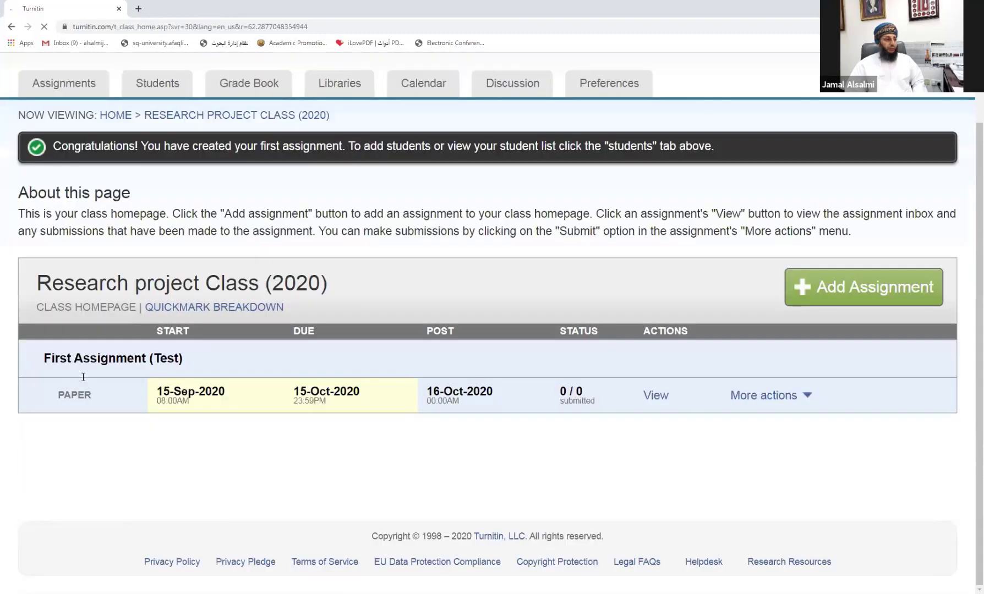
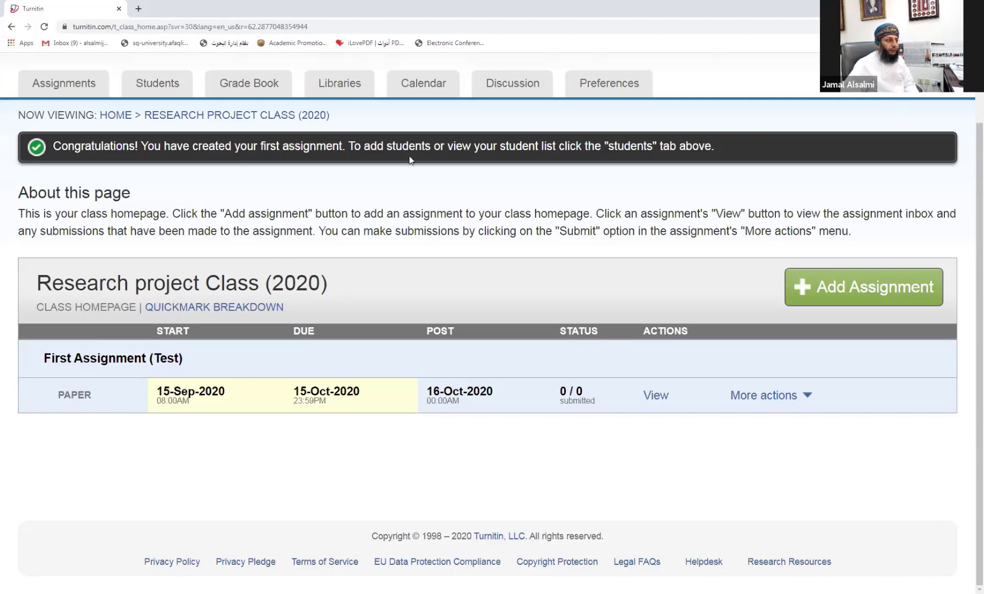
Step: From the home class list, open Research project Class (2020) and view First Assignment (Test)'s inbox
scroll(158, 211, up, 2)
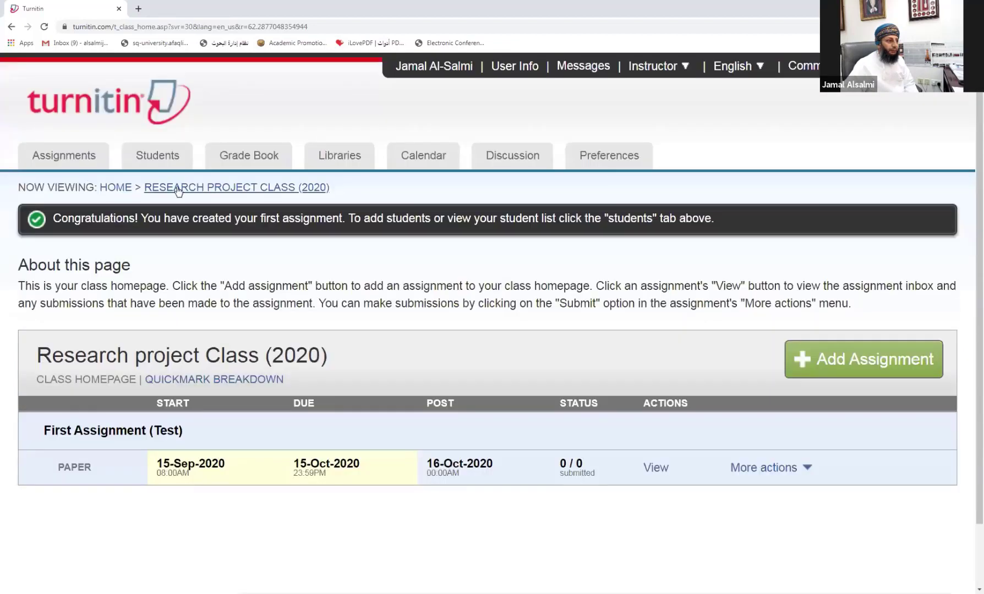
click(118, 189)
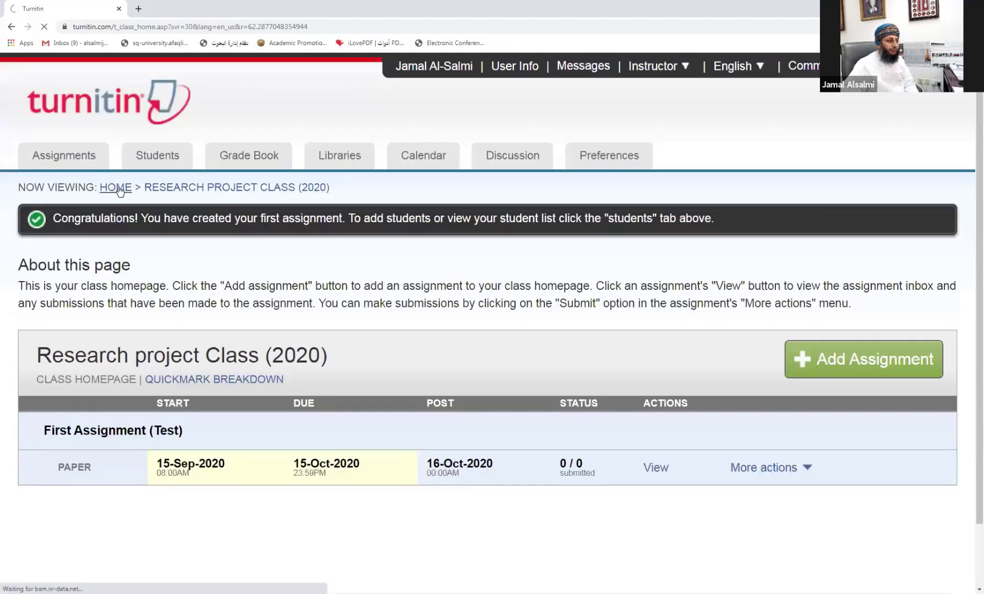
scroll(118, 192, down, 10)
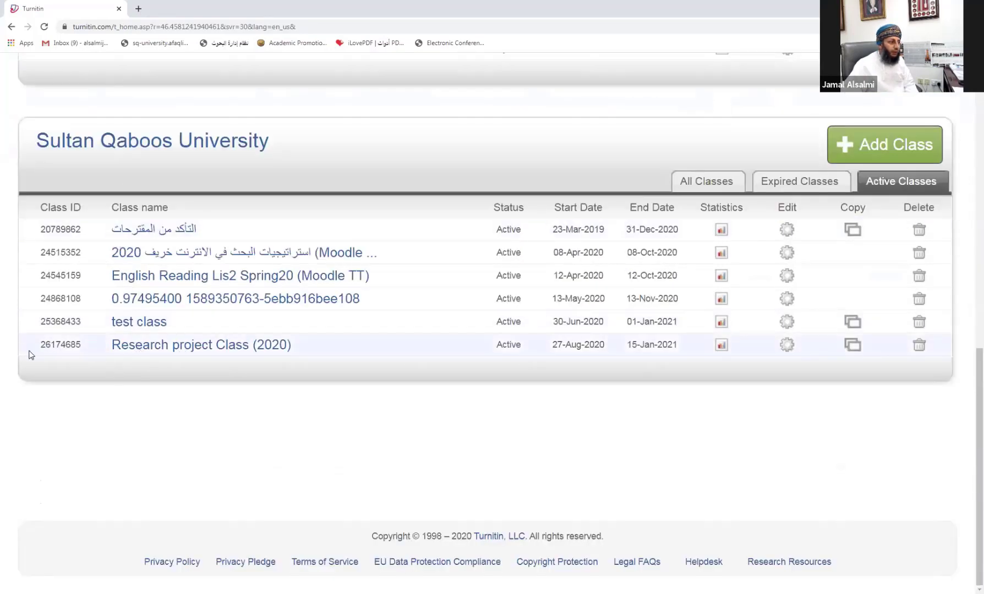
drag(41, 345, 82, 355)
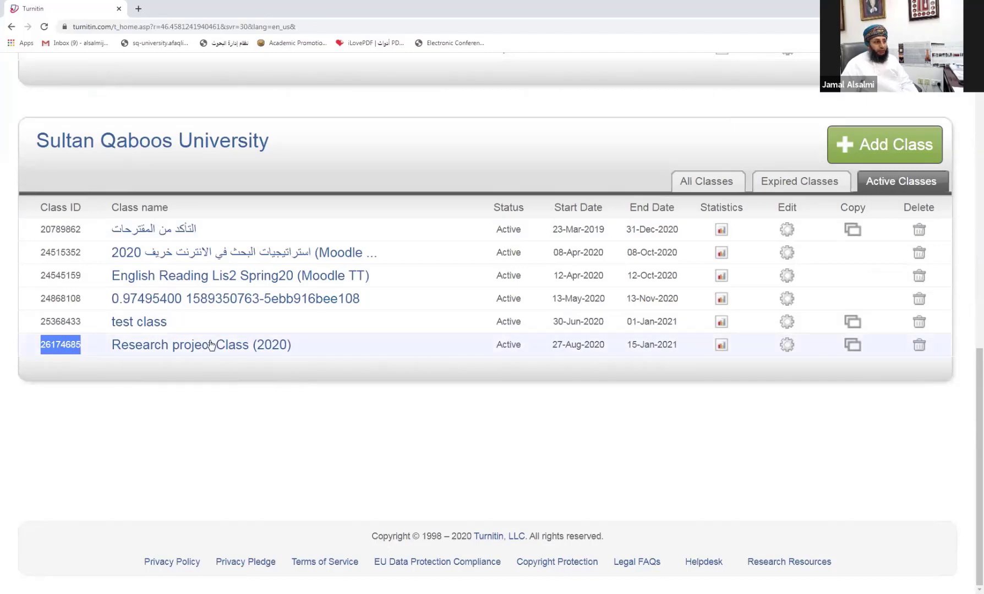
click(264, 394)
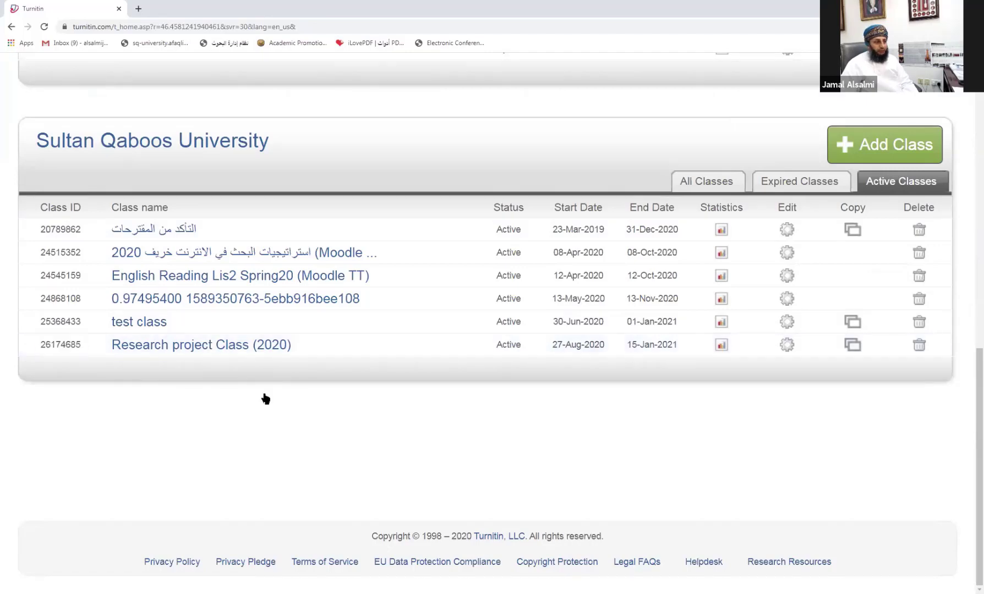
click(188, 347)
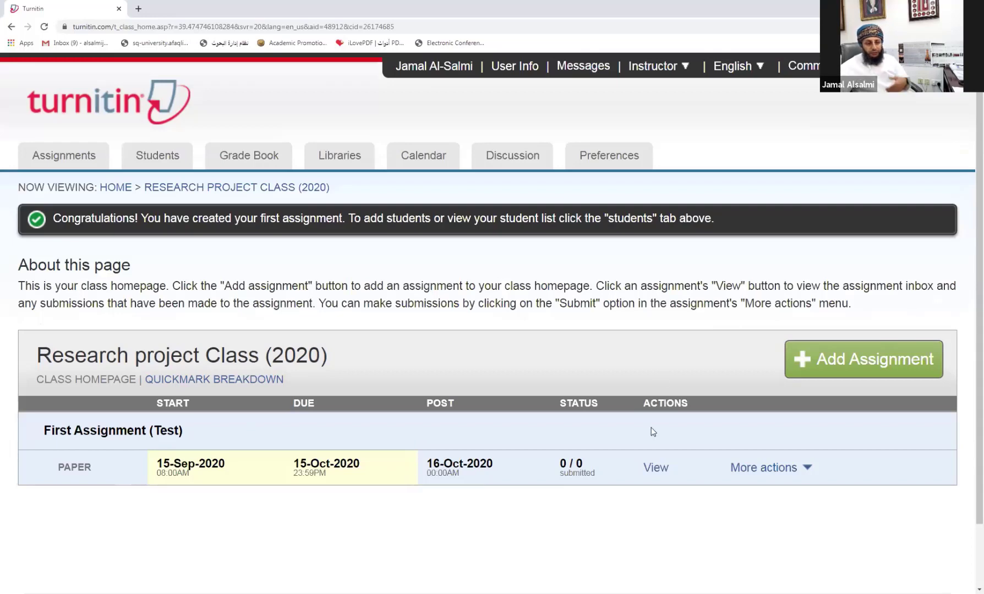
click(655, 468)
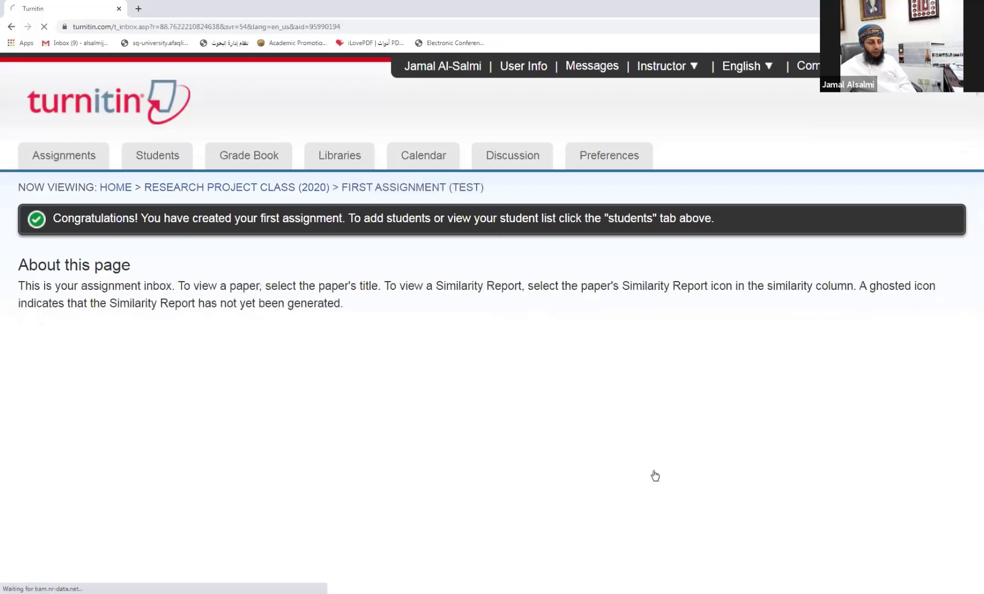
scroll(649, 402, down, 3)
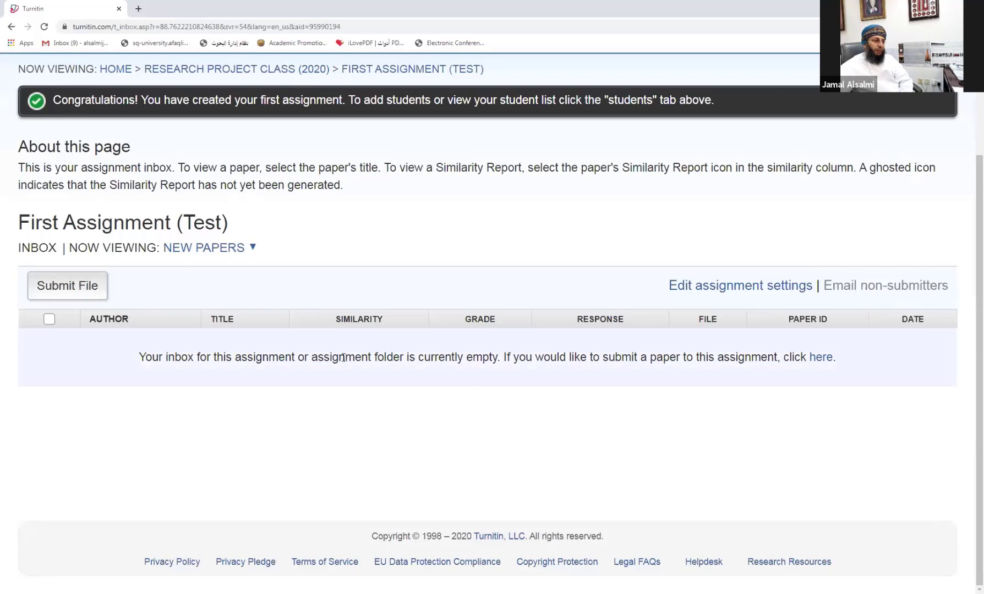
Step: Start a single-file submission and enter the student's first and last name
click(70, 289)
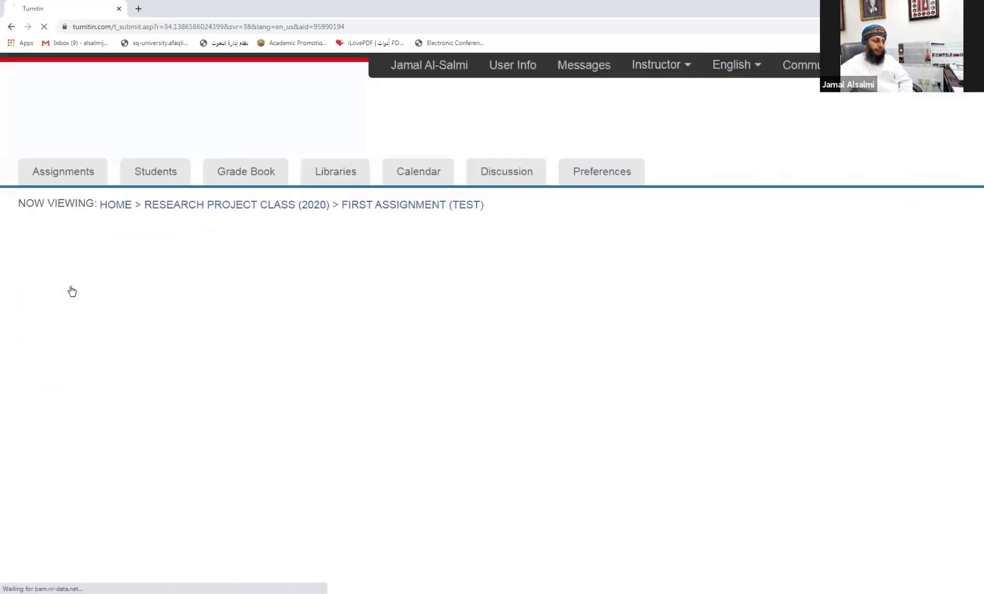
scroll(71, 290, down, 3)
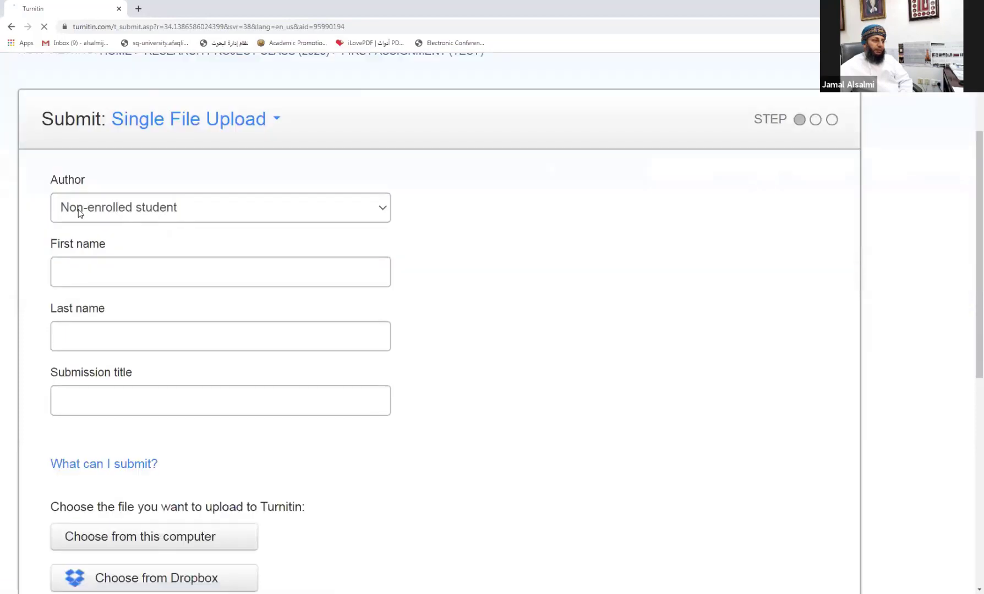
click(87, 270)
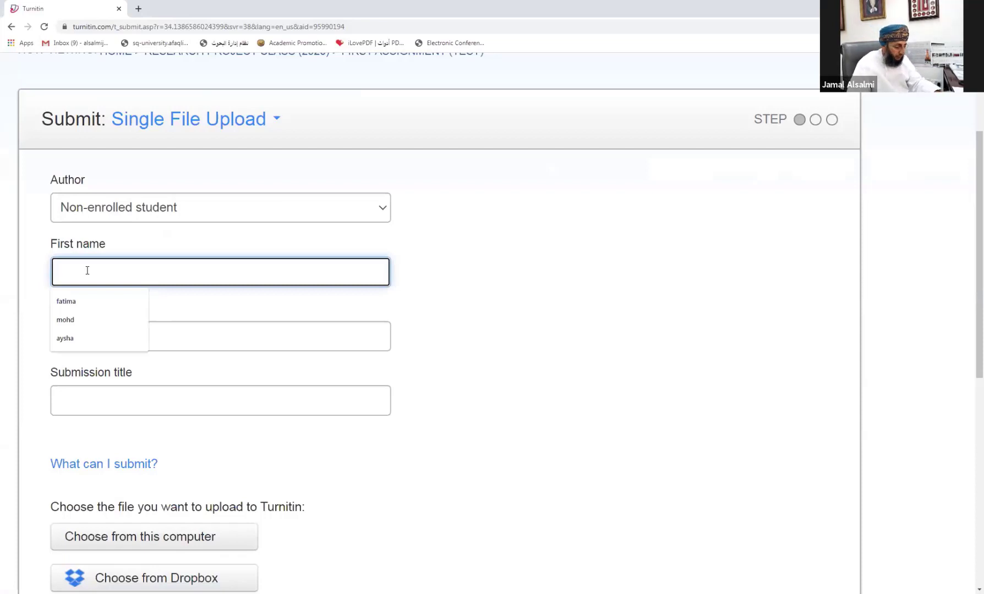
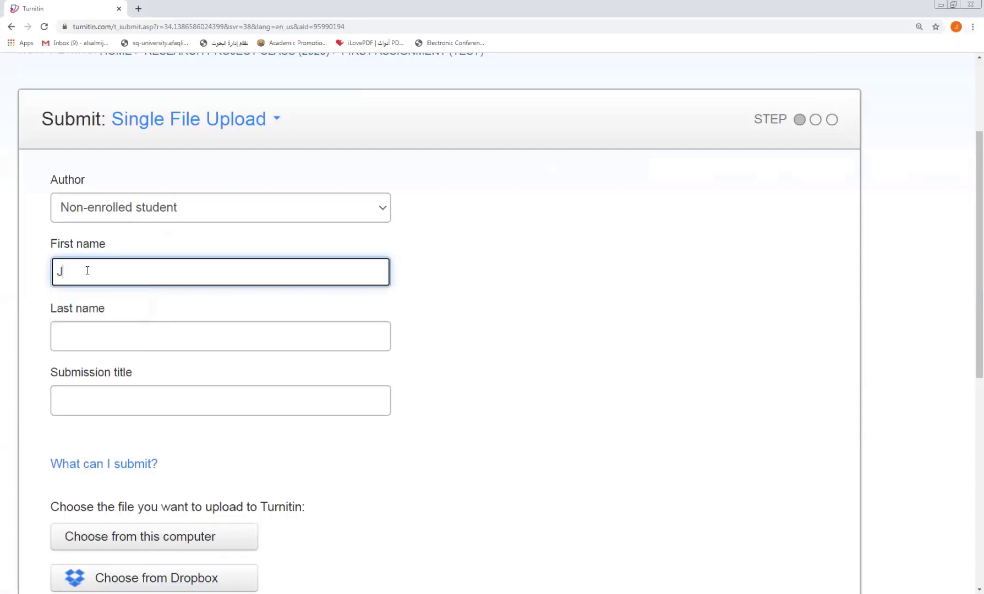
click(101, 331)
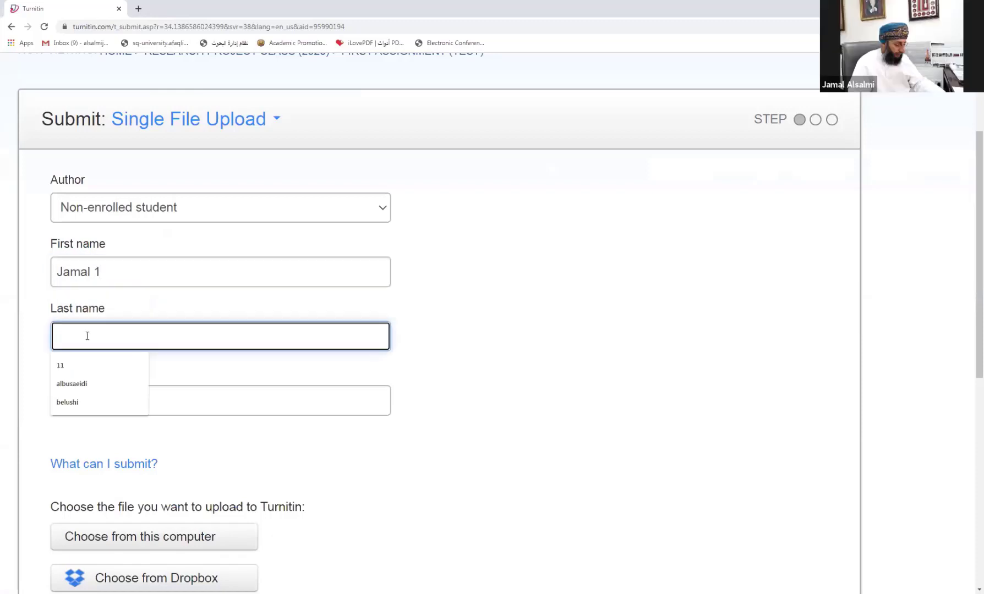
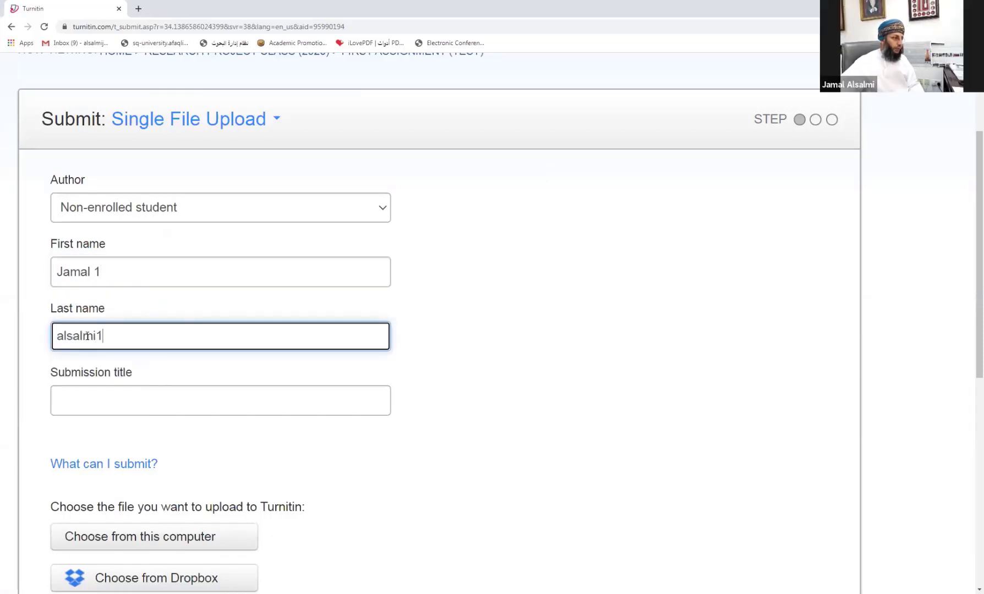
Step: Enter the title 'test checking for master thesis', fixing the 'cheching' typo via spelling suggestion
click(99, 404)
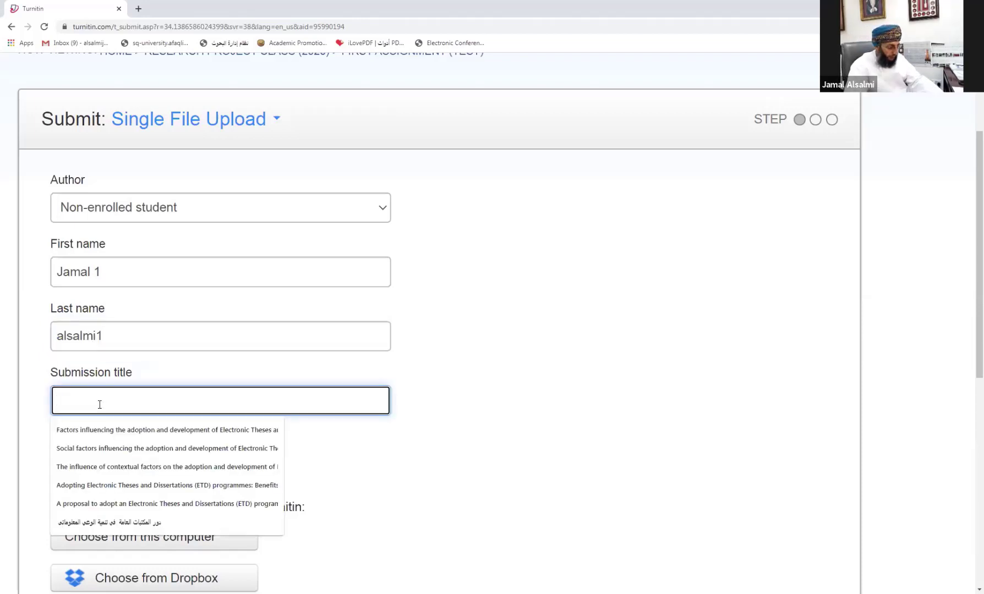
text(test)
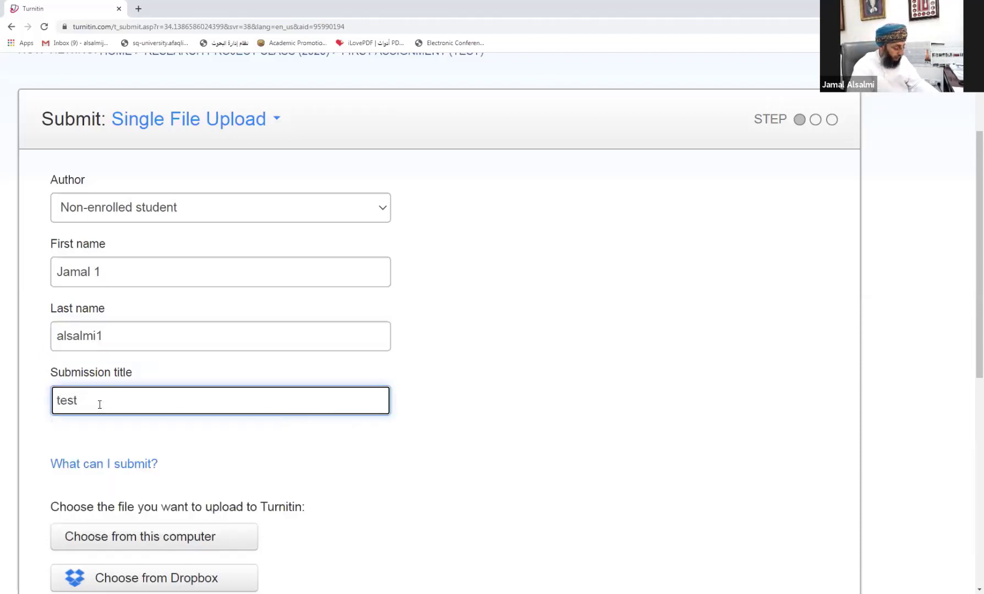
text( chech)
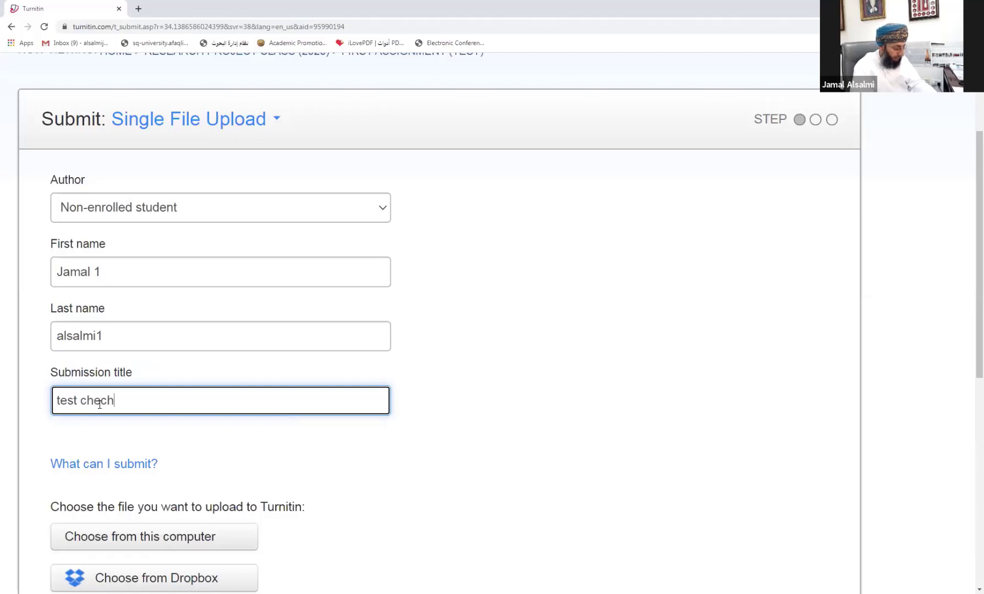
text(ing for)
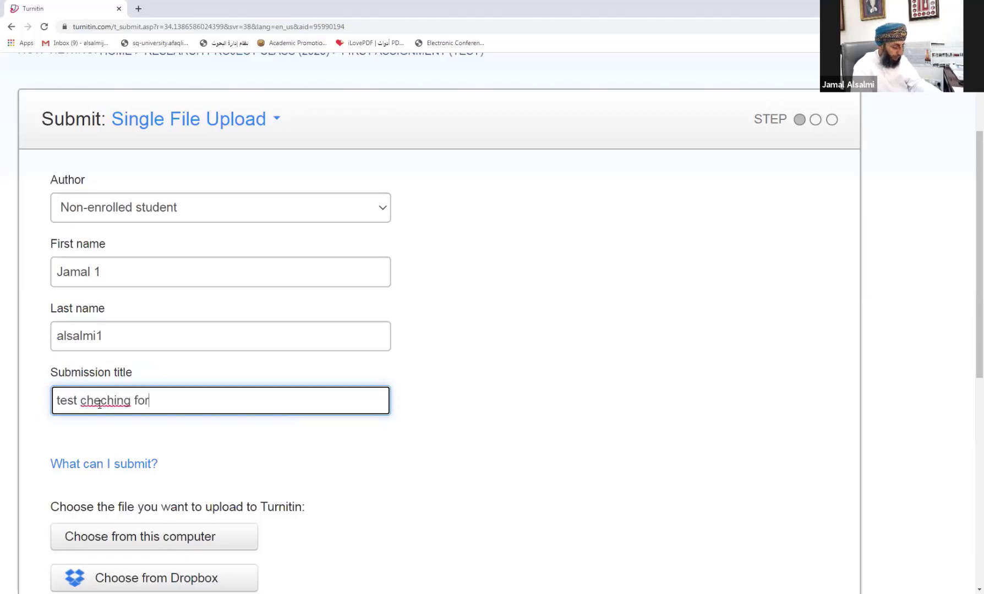
text( master)
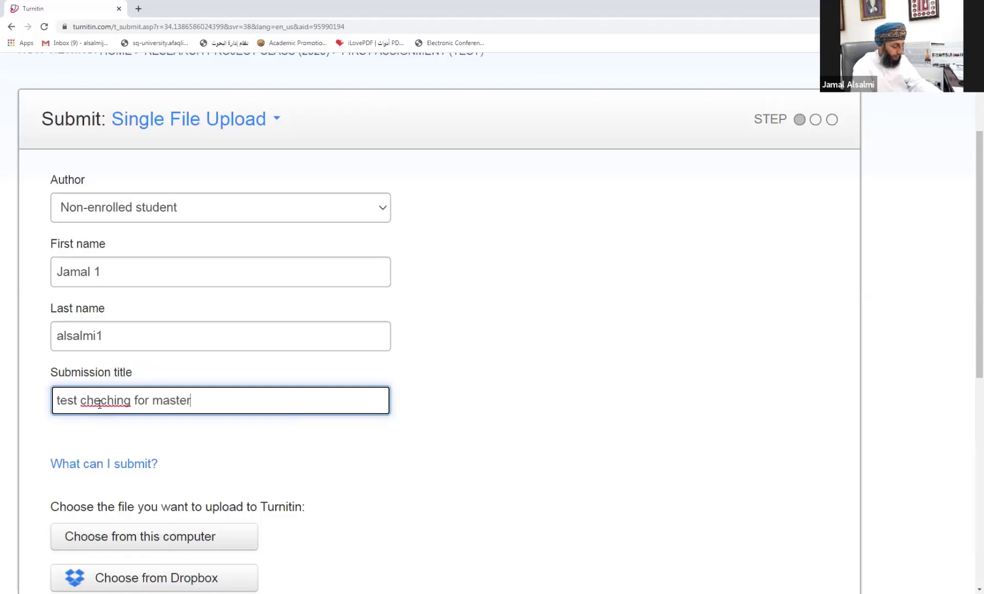
text( thesis)
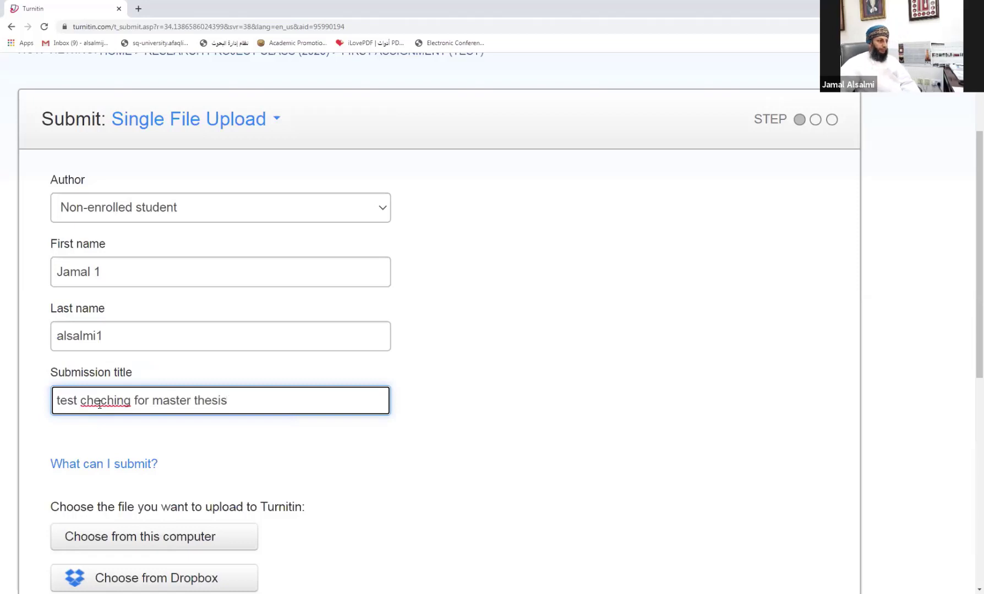
right_click(102, 402)
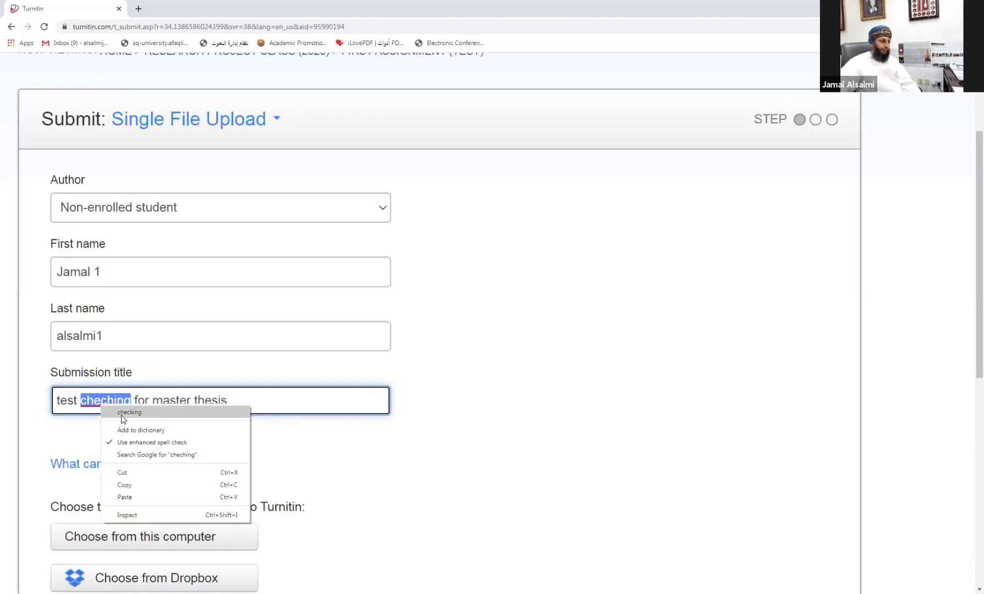
click(127, 413)
scroll(231, 423, down, 1)
scroll(220, 428, down, 1)
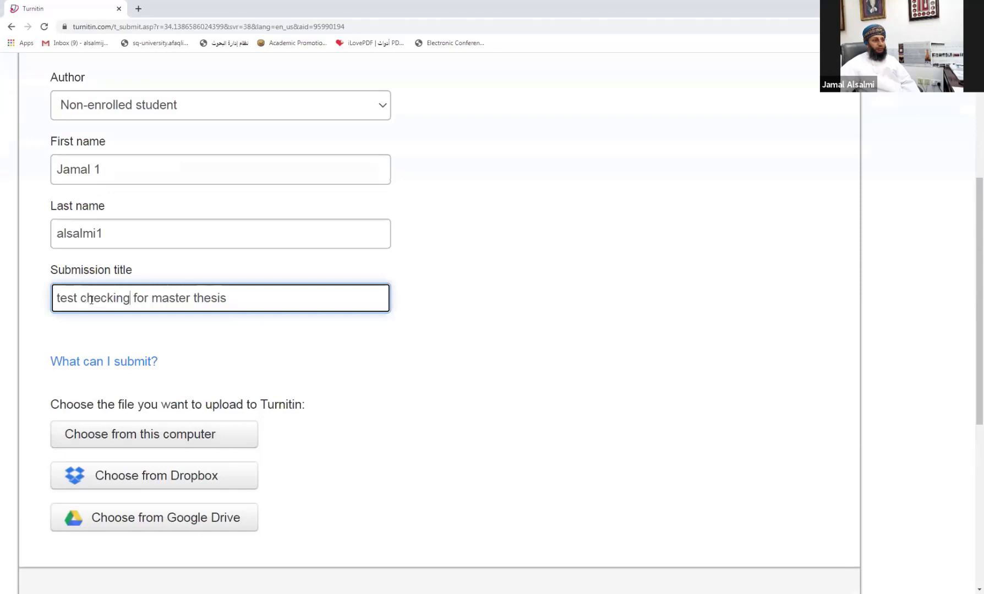
scroll(193, 307, down, 1)
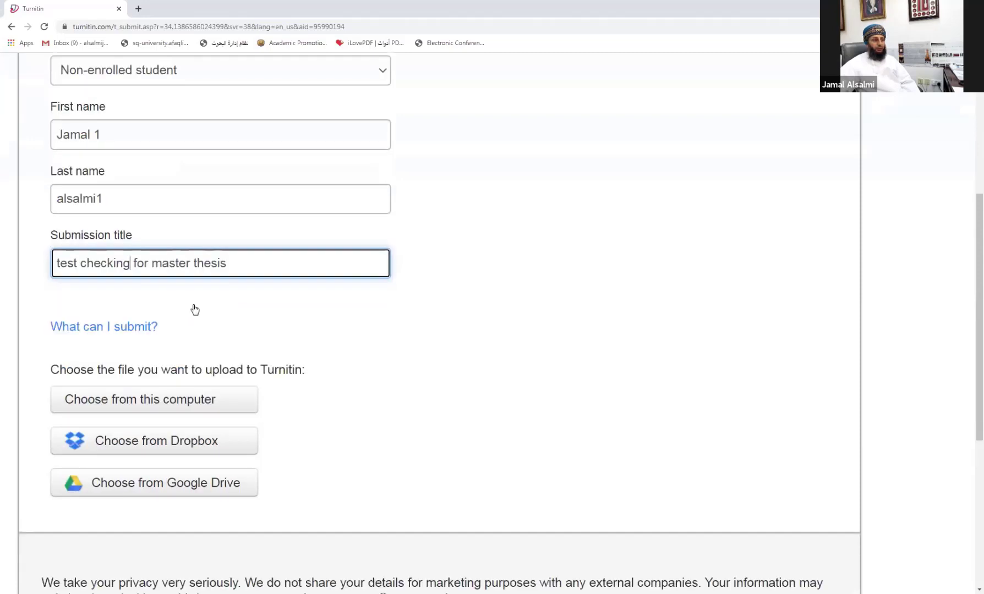
scroll(154, 331, down, 2)
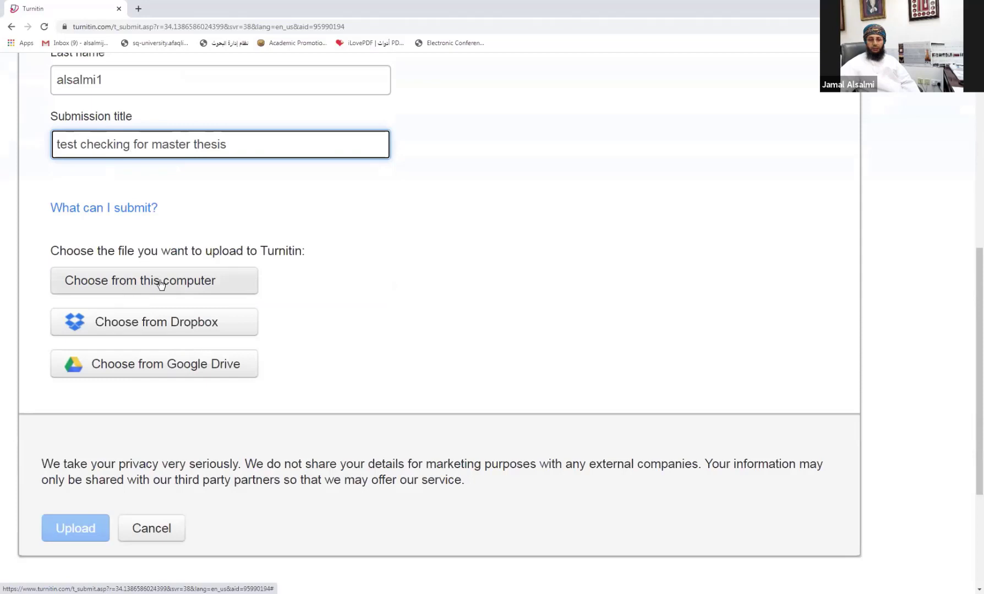
Step: Choose exhibition (1).docx from the Desktop and upload it as the submission file
click(161, 283)
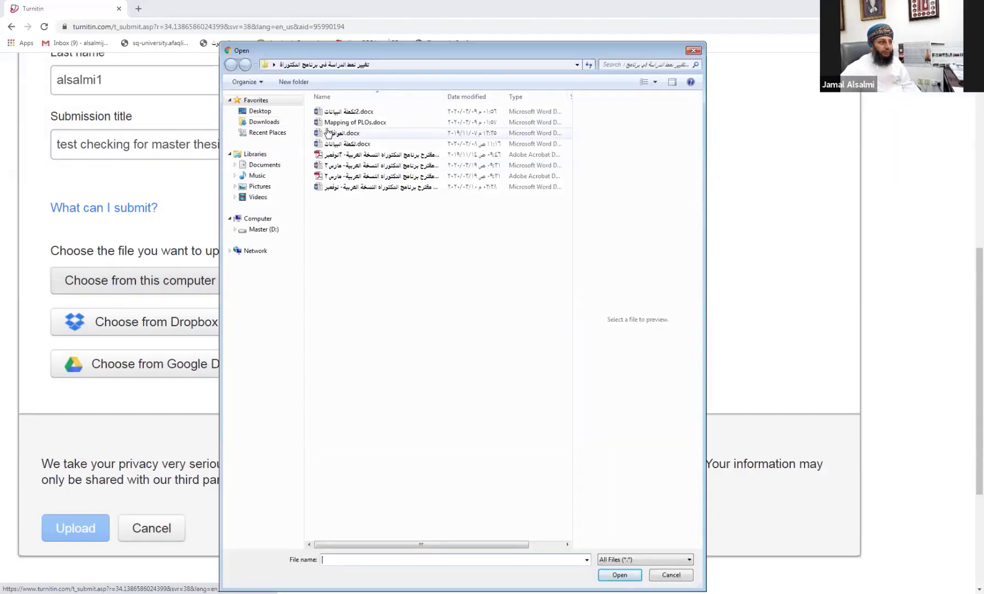
click(260, 112)
drag(567, 121, 568, 325)
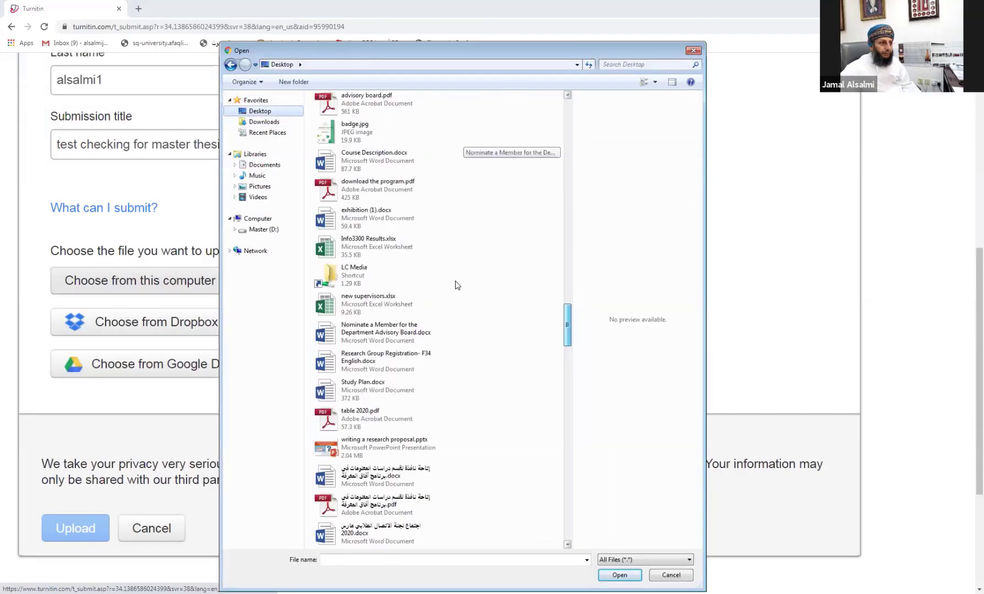
double_click(352, 215)
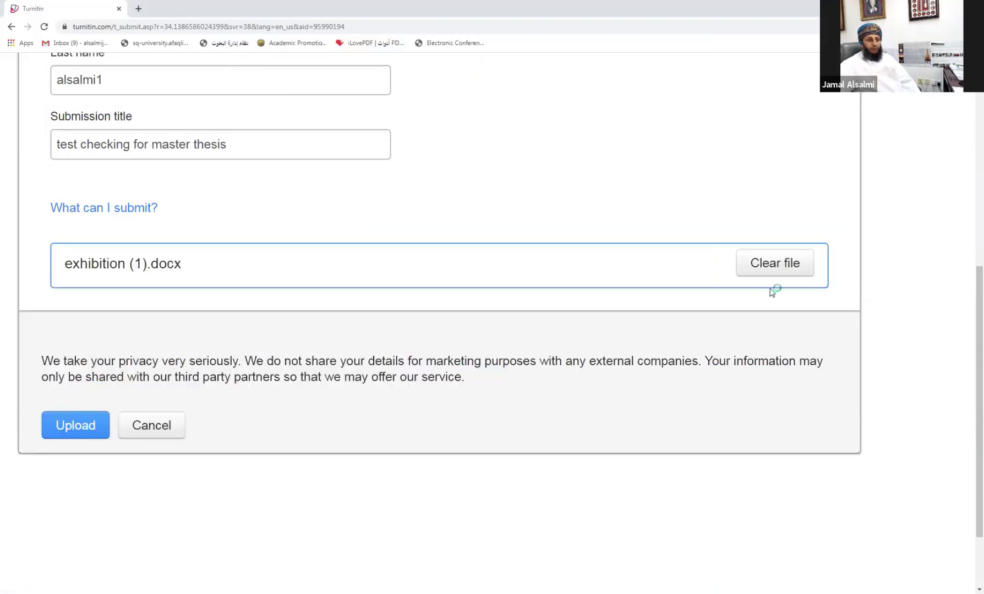
click(73, 425)
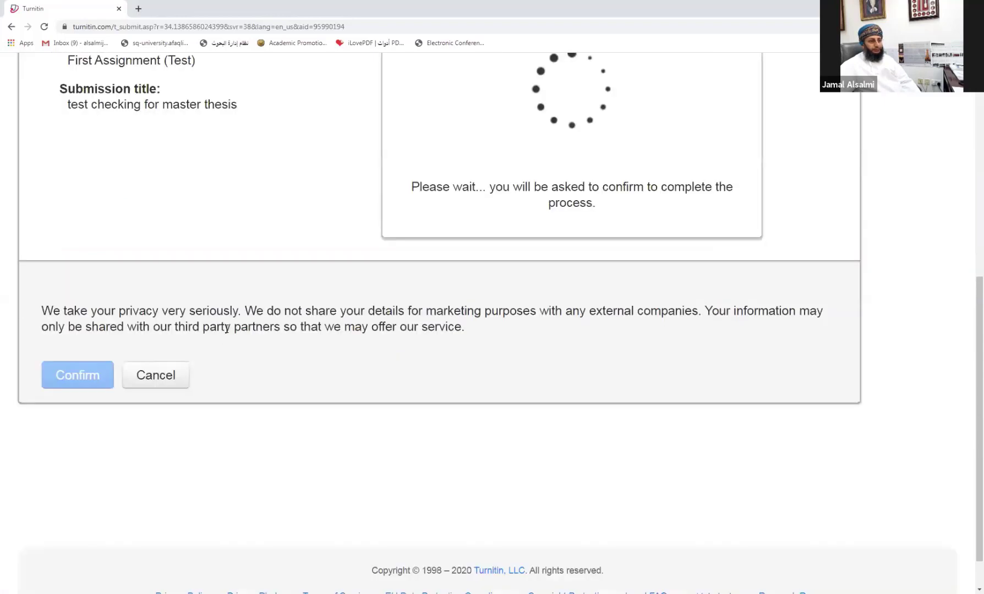
scroll(296, 303, up, 4)
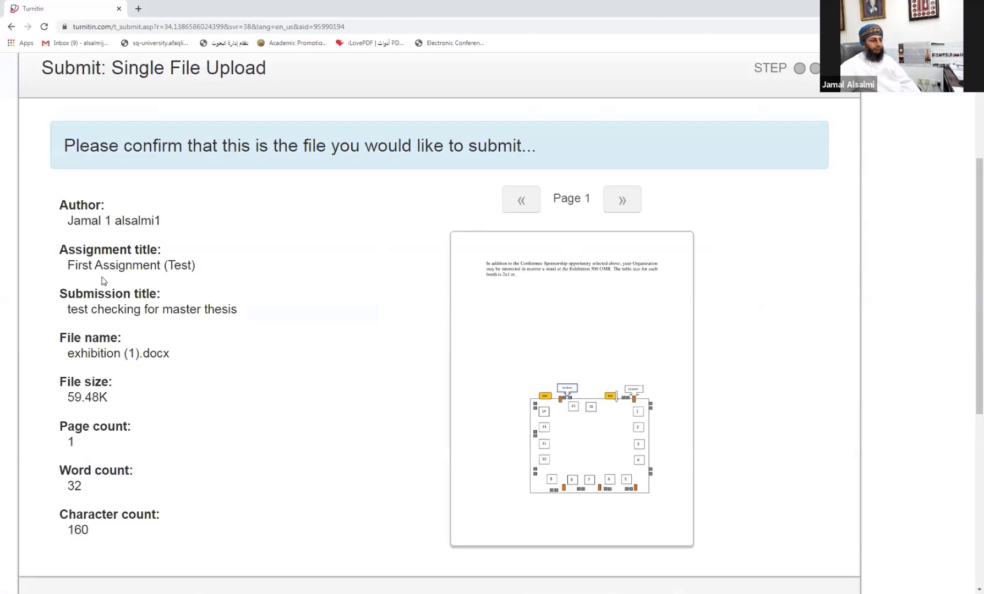
scroll(103, 276, down, 1)
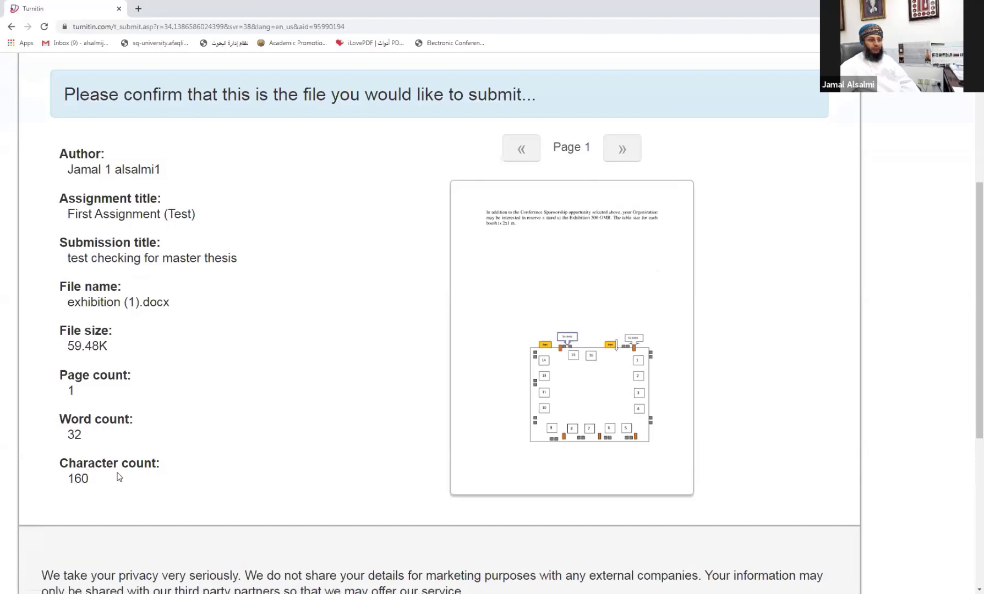
scroll(488, 226, down, 6)
scroll(438, 233, up, 3)
scroll(438, 233, up, 3)
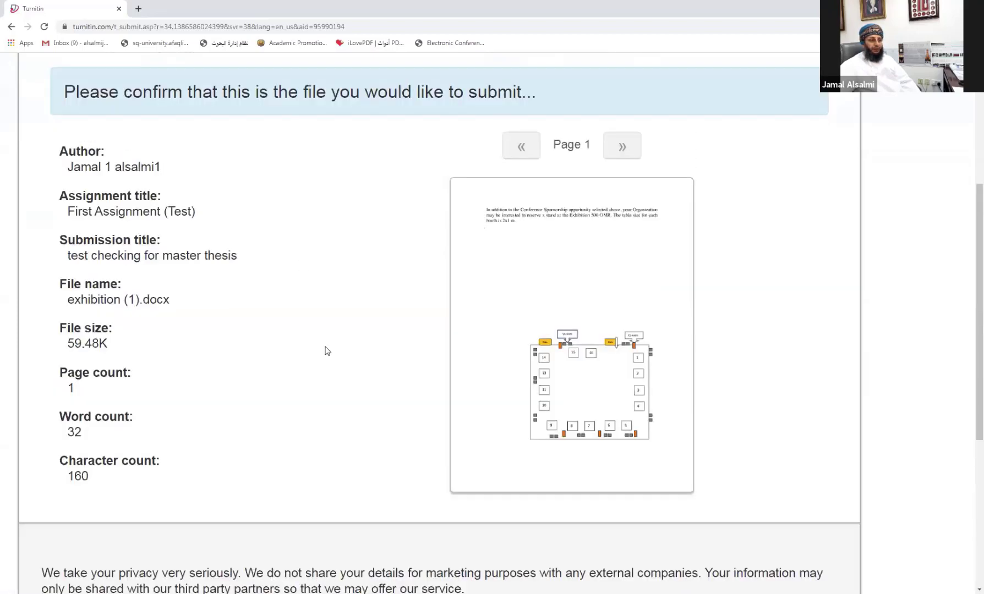
scroll(358, 295, down, 6)
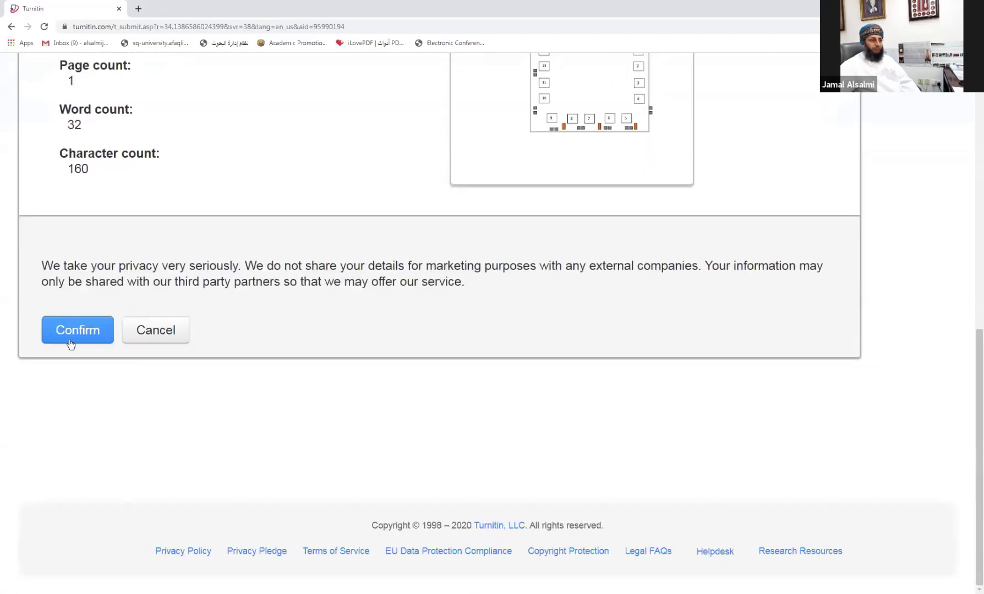
Step: Confirm the submission and look over the digital receipt dated 27-Aug-2020
click(70, 334)
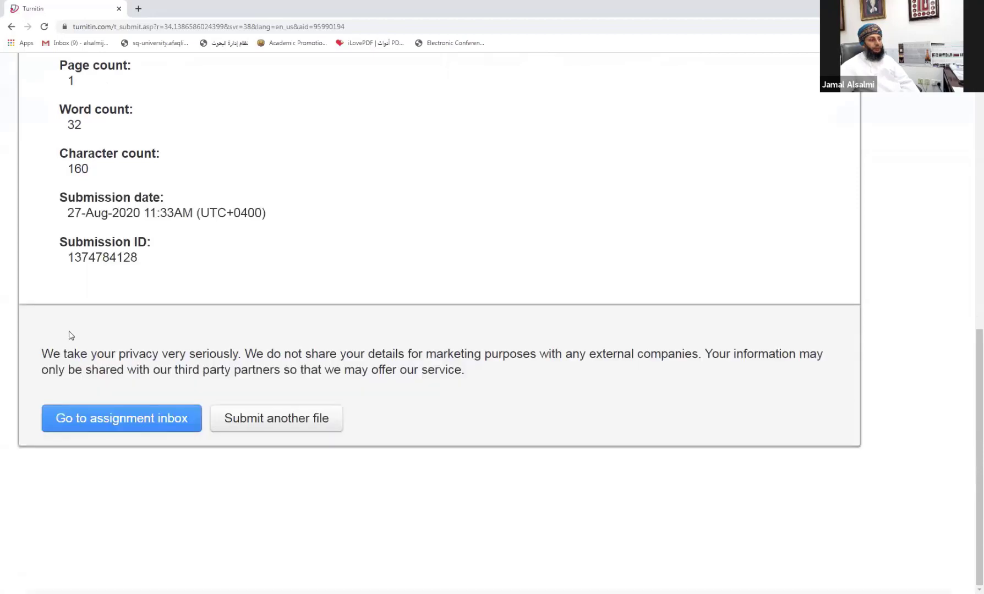
scroll(69, 334, up, 5)
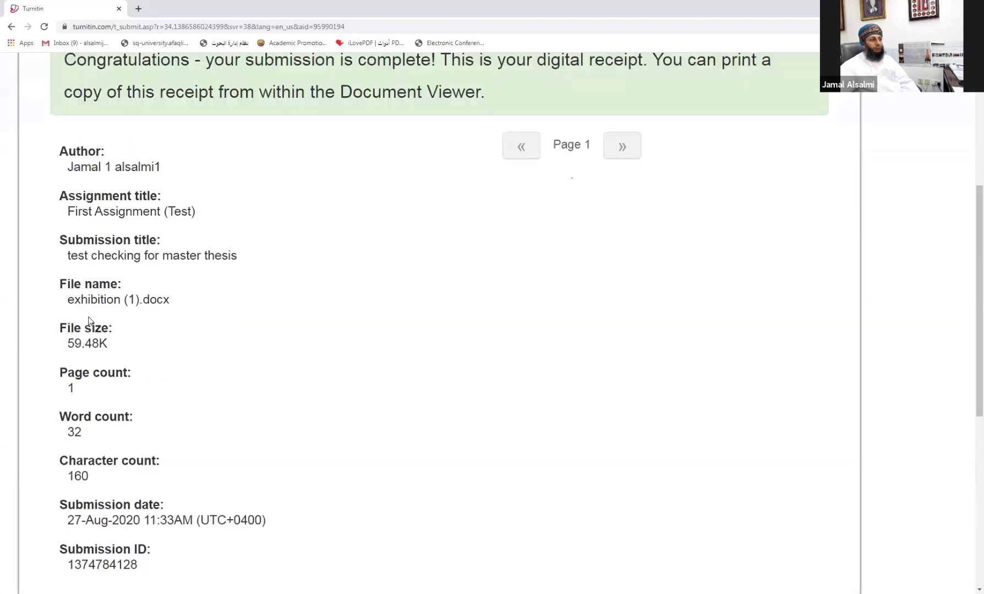
scroll(513, 160, up, 4)
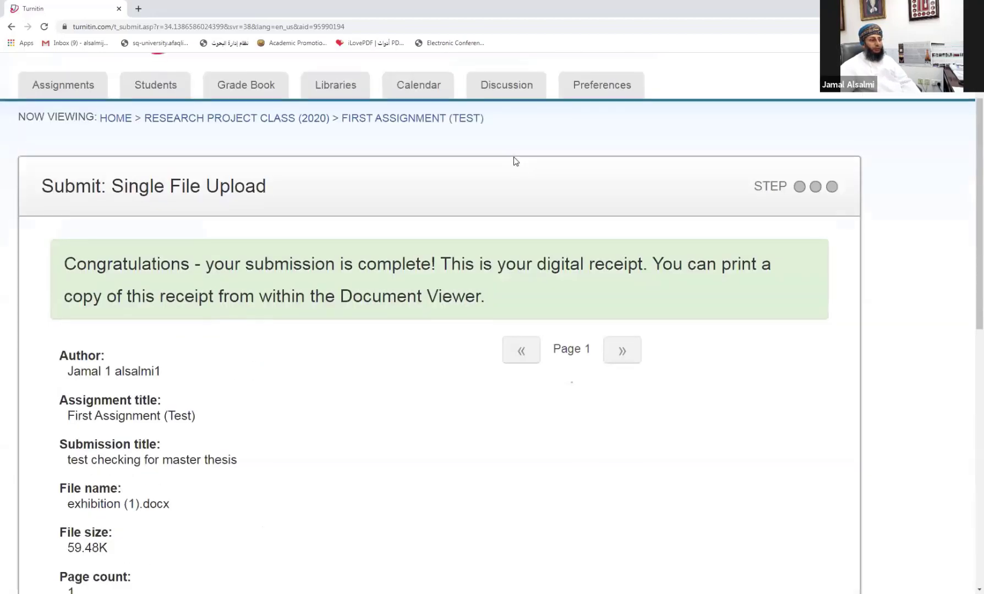
scroll(515, 161, down, 3)
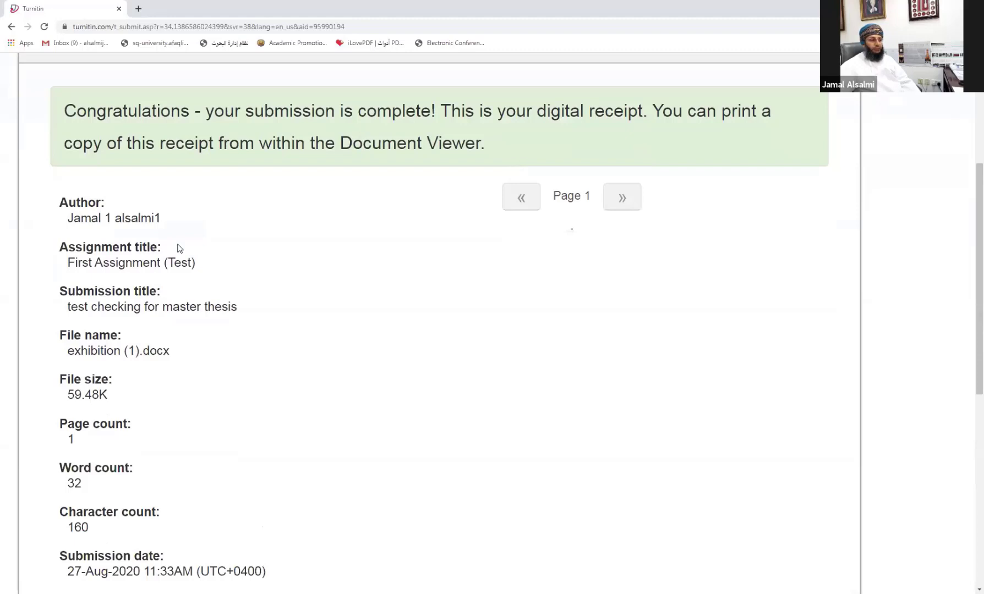
scroll(199, 311, down, 6)
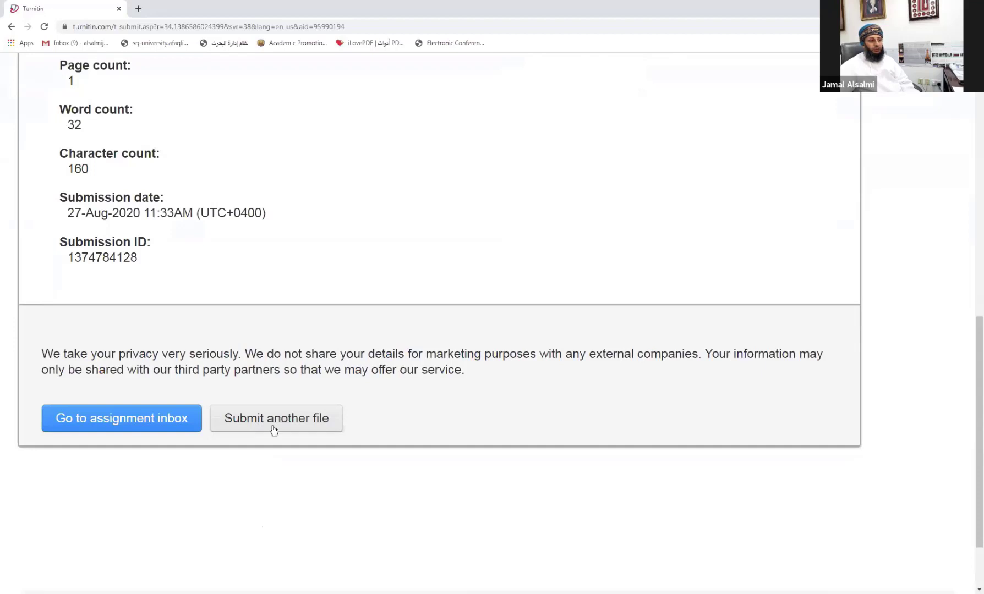
Step: Go to the assignment inbox and review the 'test checking for master thesis' paper row
click(100, 420)
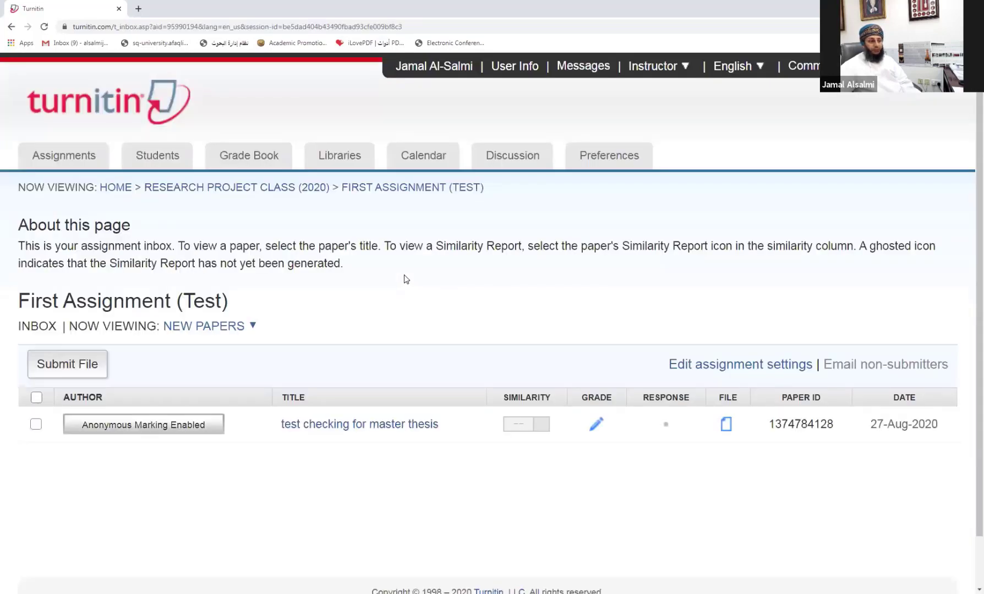
scroll(110, 429, down, 1)
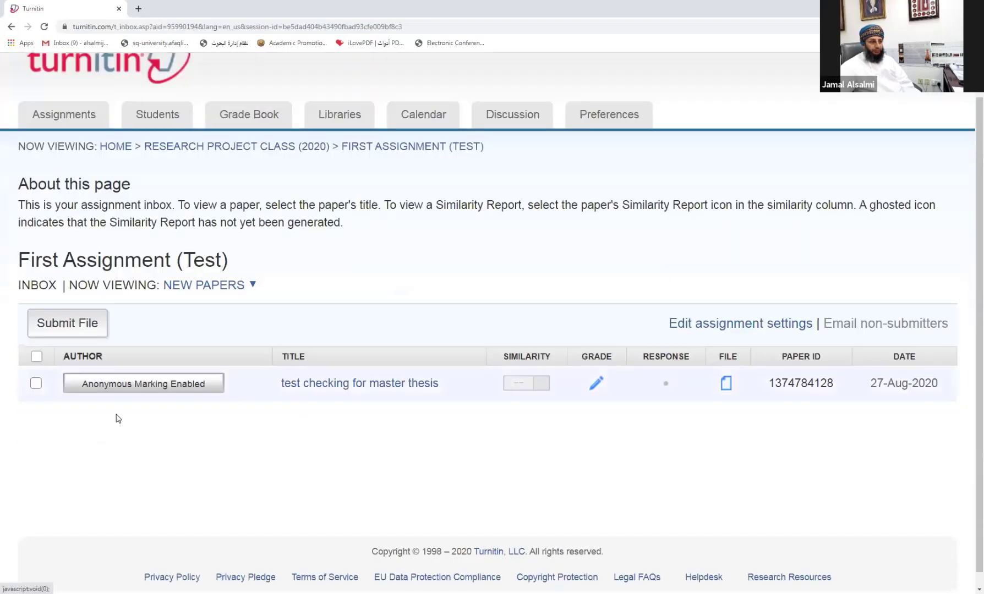
scroll(116, 419, down, 1)
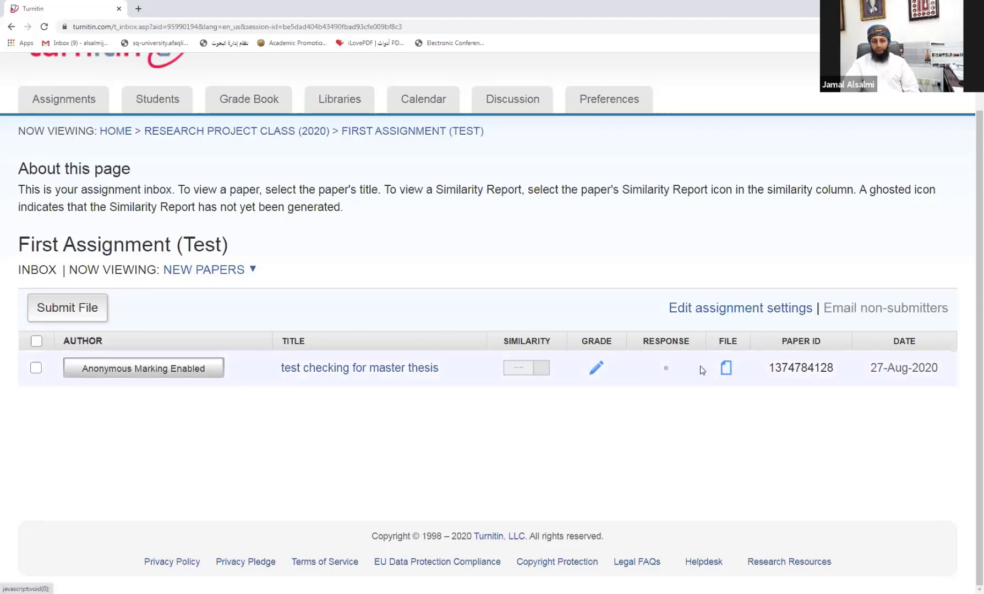
scroll(549, 392, up, 1)
scroll(550, 391, up, 1)
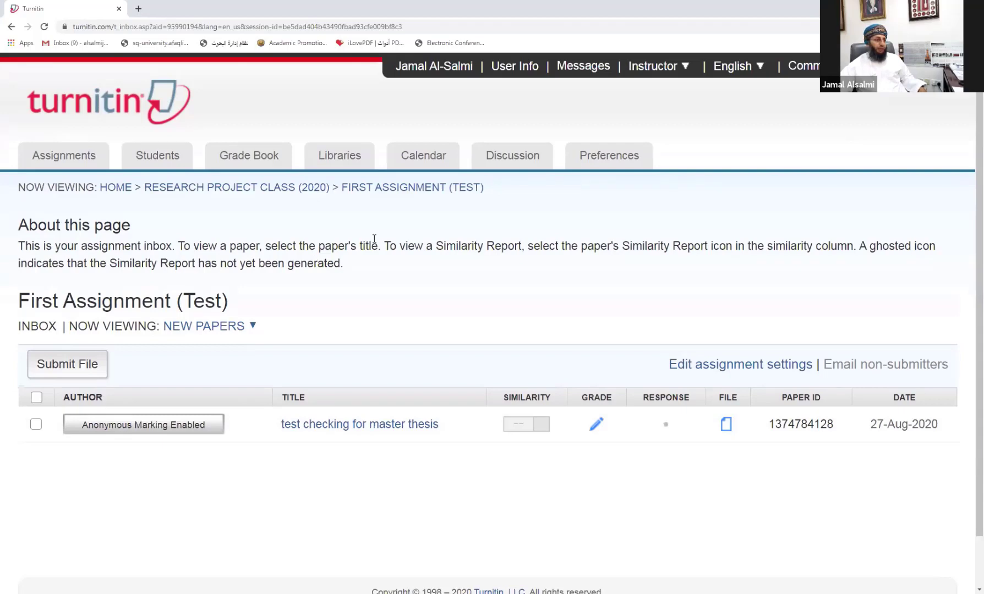
Step: Return to the home page and open the English Reading Lis2 Spring20 class
click(114, 189)
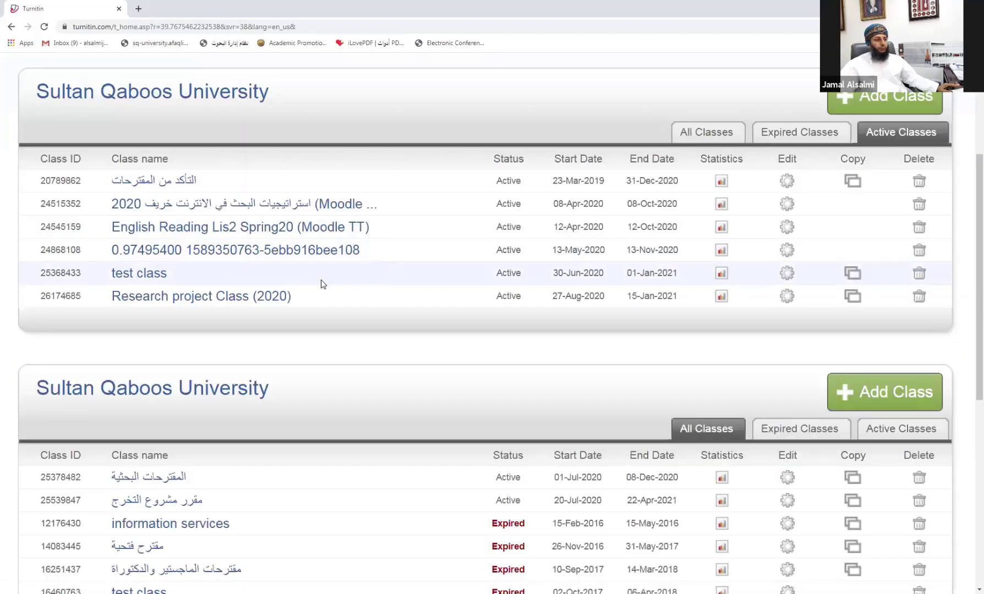
scroll(230, 311, down, 5)
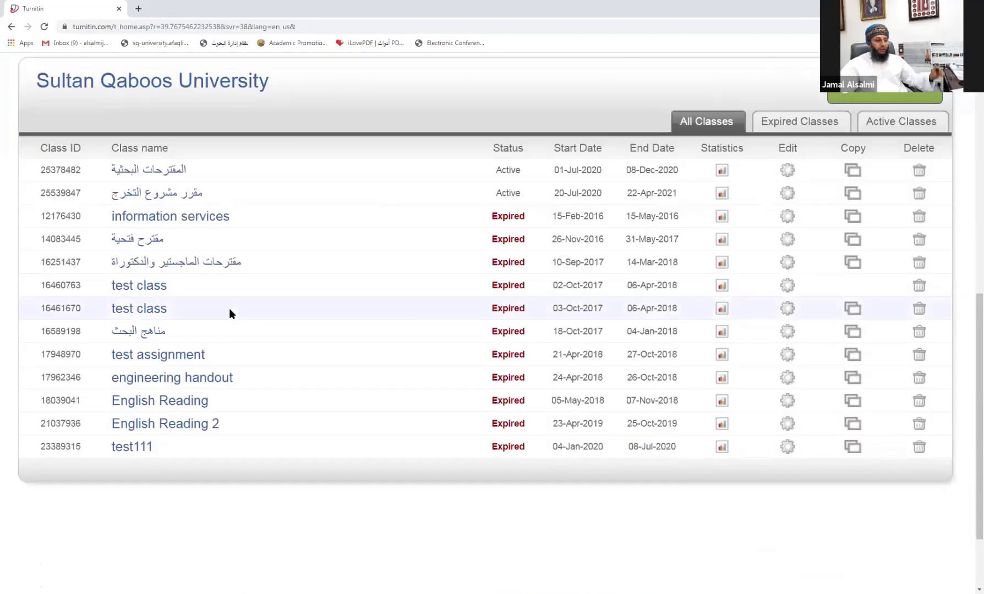
scroll(230, 336, up, 1)
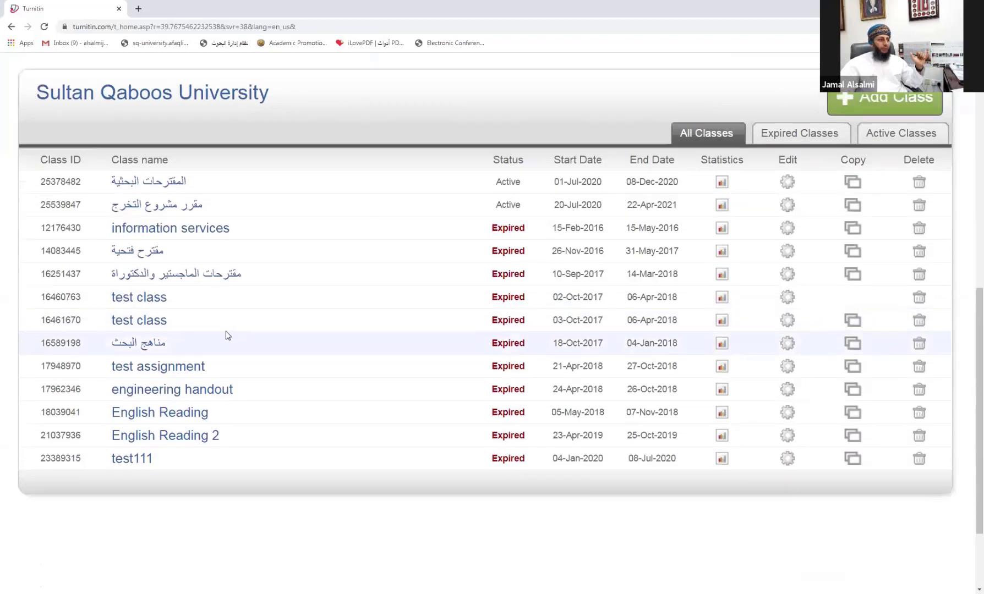
scroll(225, 336, up, 6)
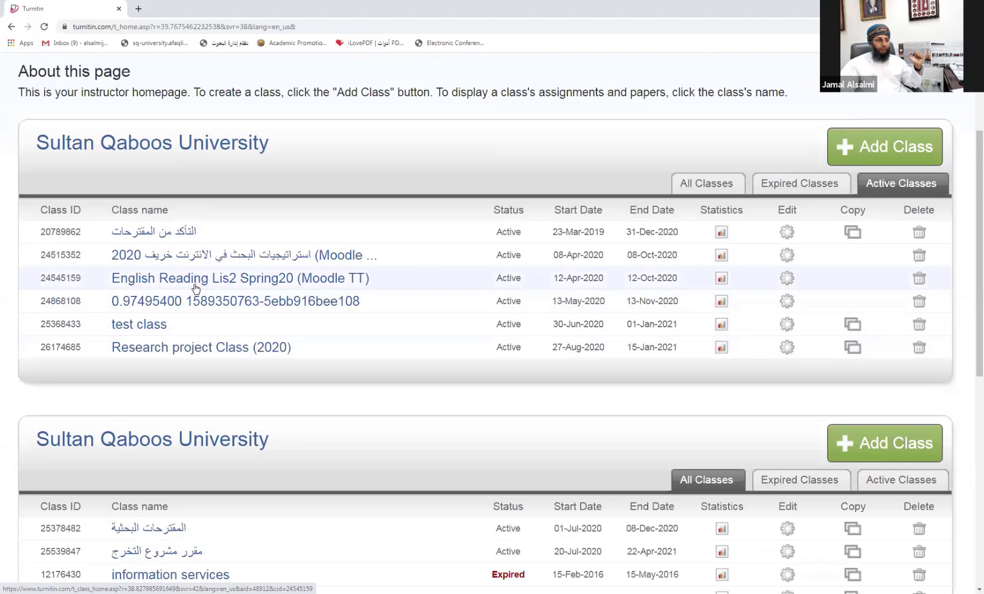
click(150, 280)
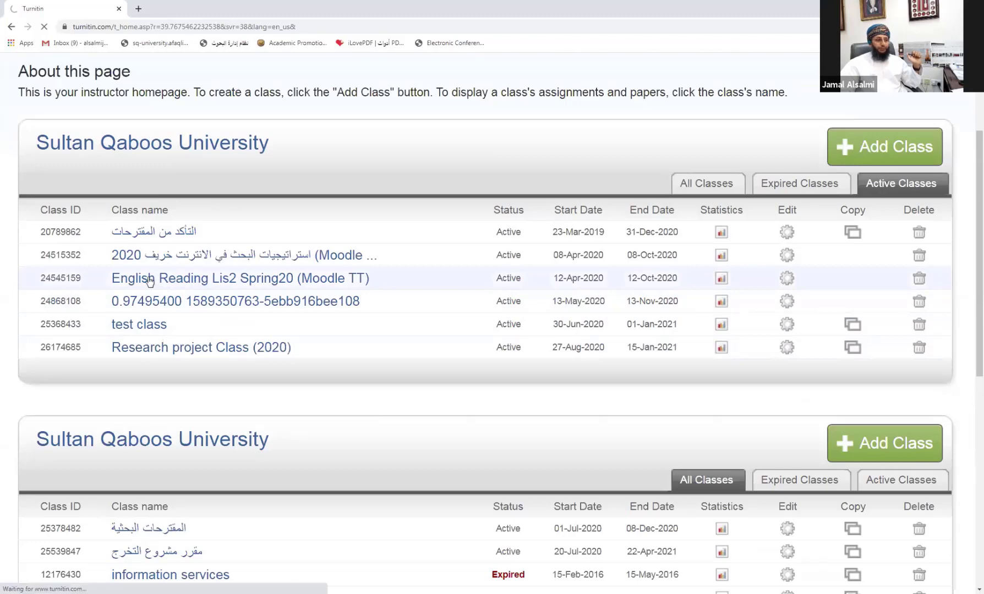
Step: Open the Assignment two submission Part 1 inbox and the 3D printing paper's similarity report
scroll(368, 286, down, 5)
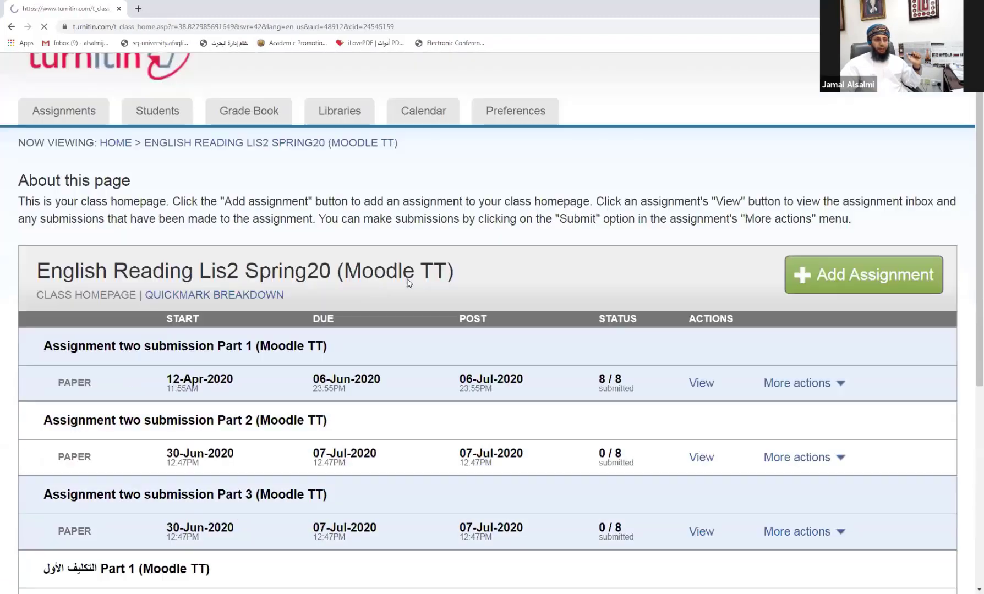
scroll(368, 289, up, 4)
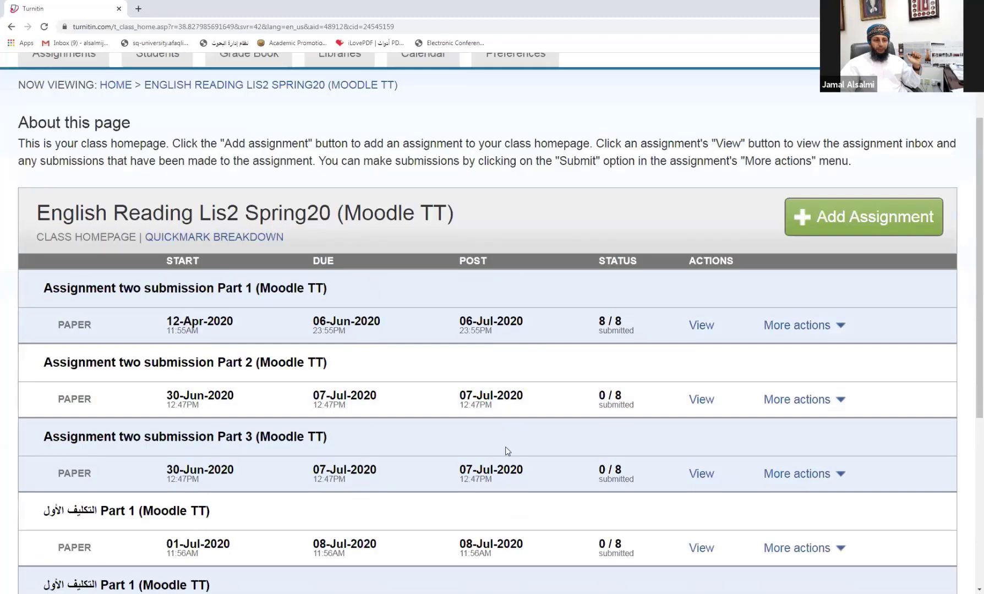
click(703, 326)
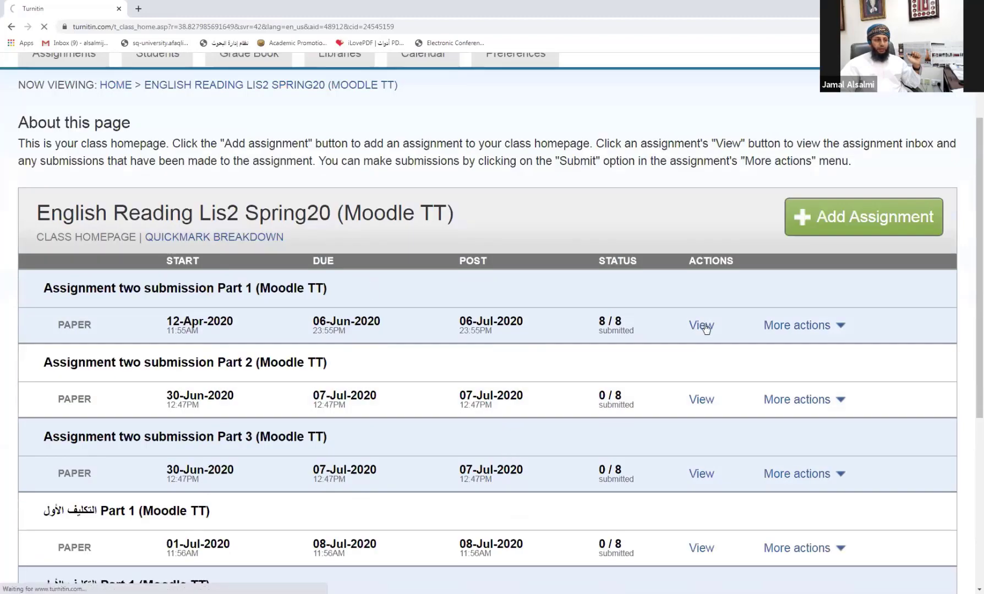
scroll(566, 280, down, 3)
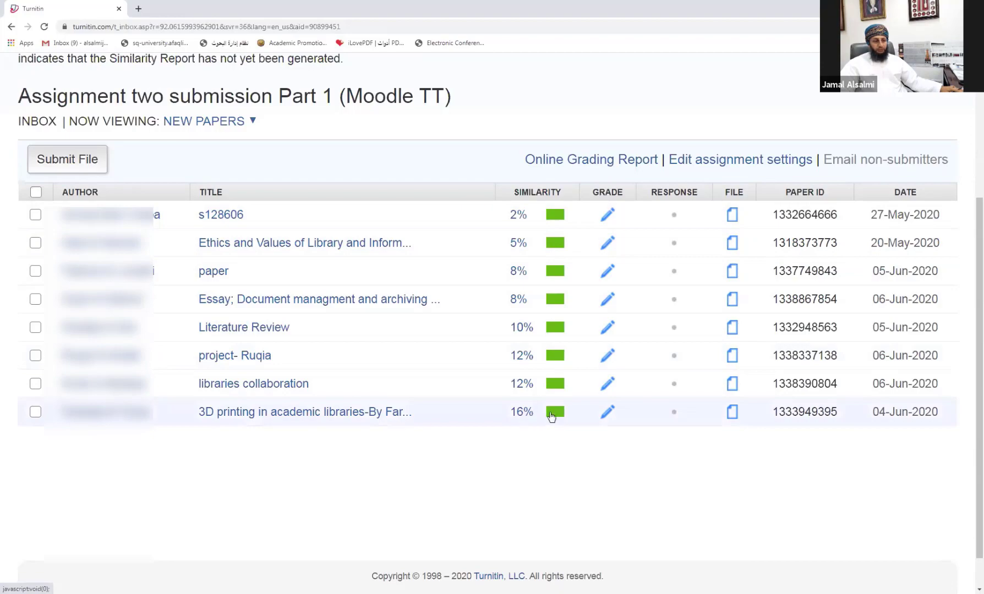
click(533, 413)
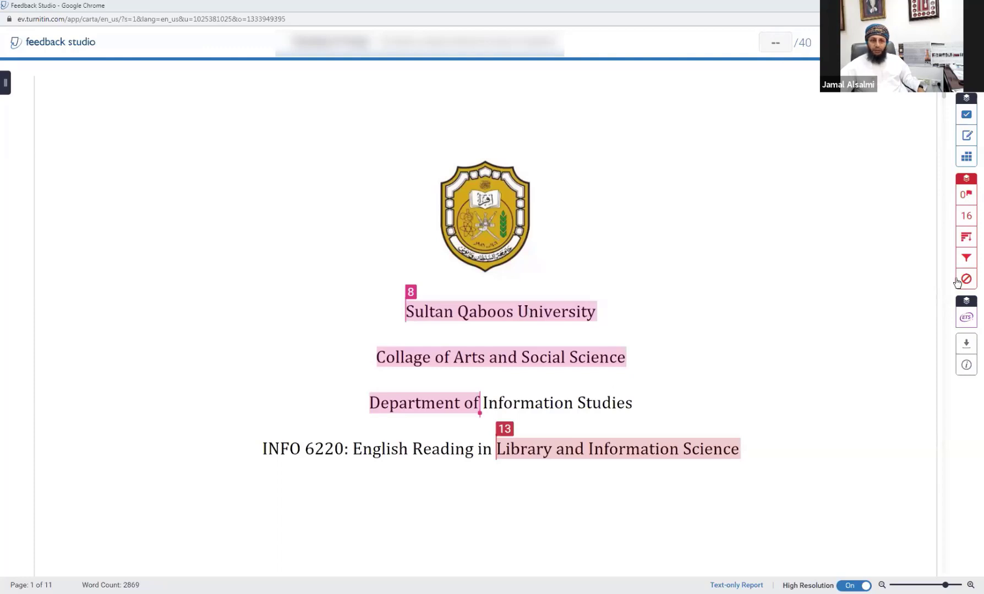
Step: Show the match overview listing 13 sources behind the 16% similarity score
click(966, 218)
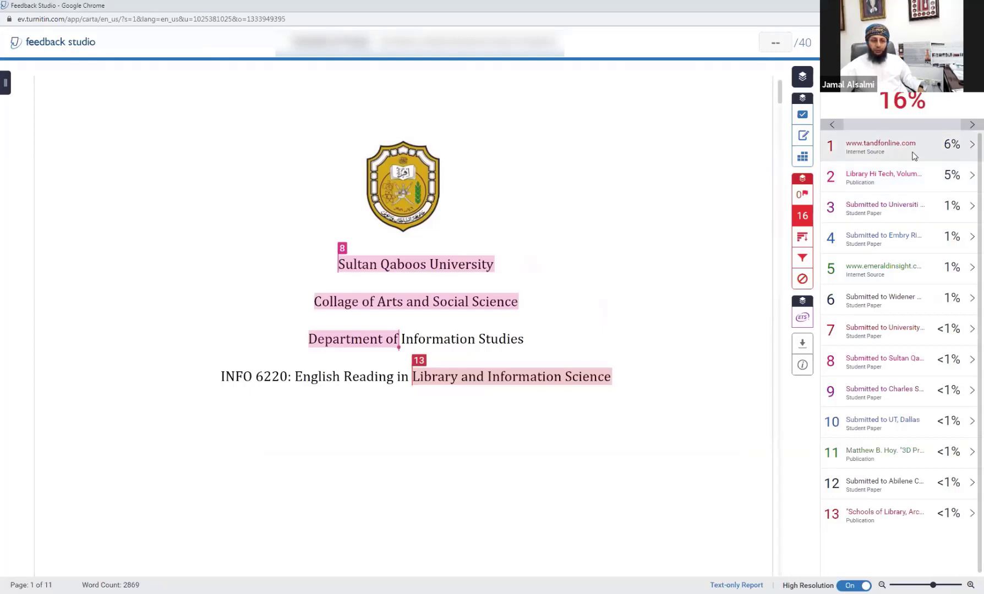
Step: Jump to the top tandfonline source's match and view that source's full text
click(892, 150)
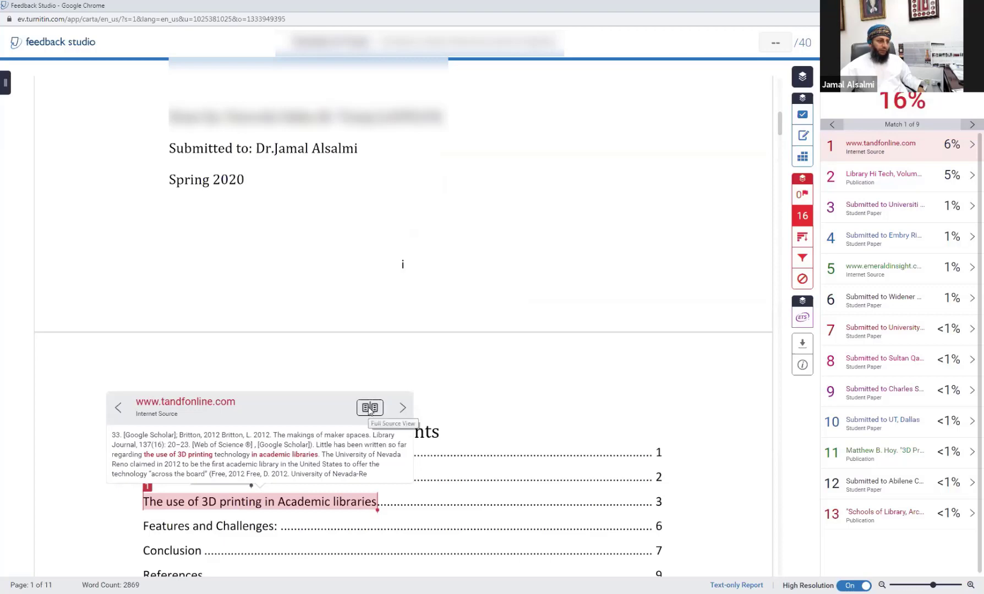
click(369, 410)
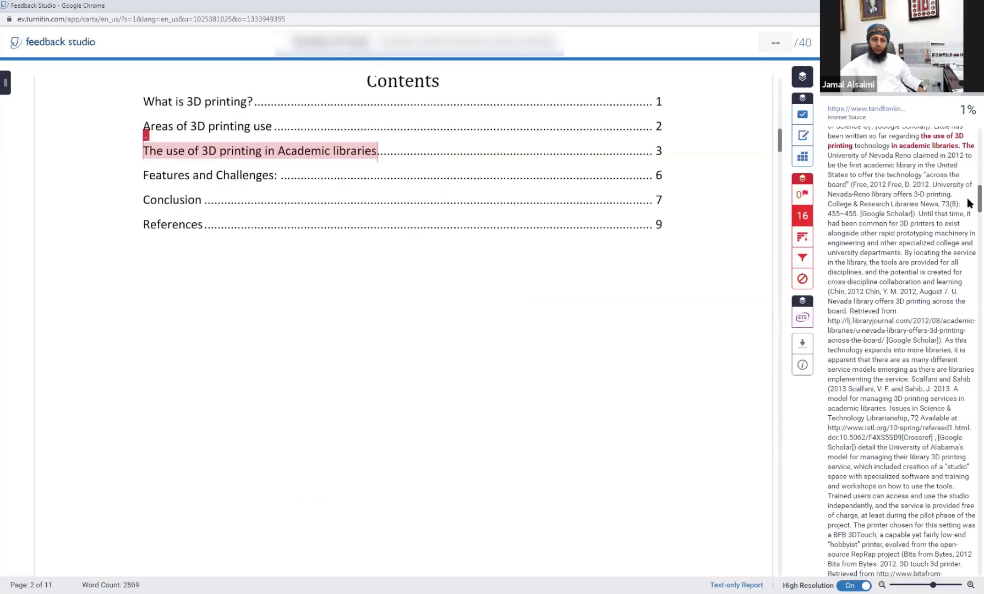
scroll(967, 204, up, 10)
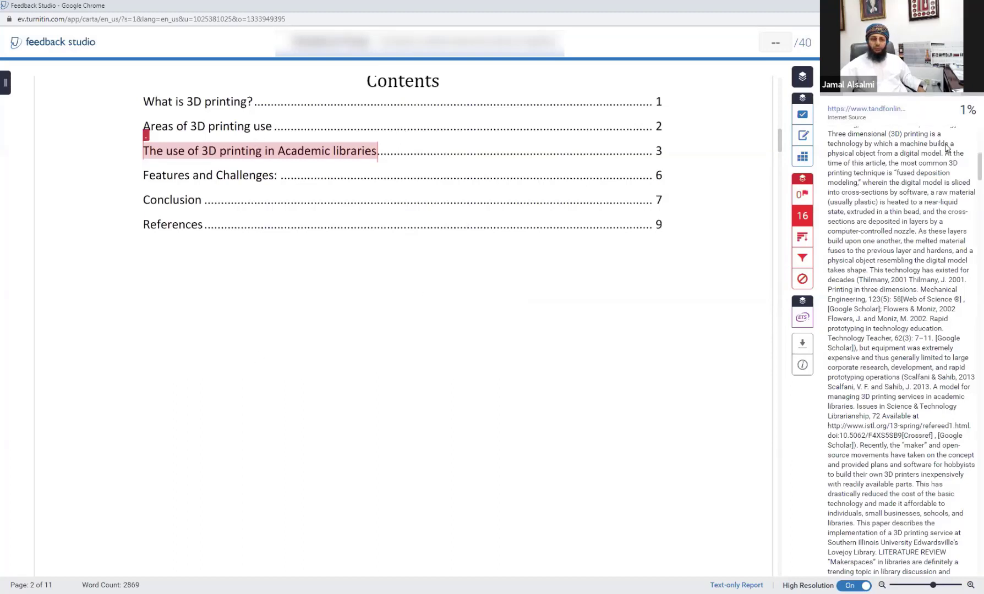
Step: Step through the source's other matches, including page 5, then return to the source list
click(970, 103)
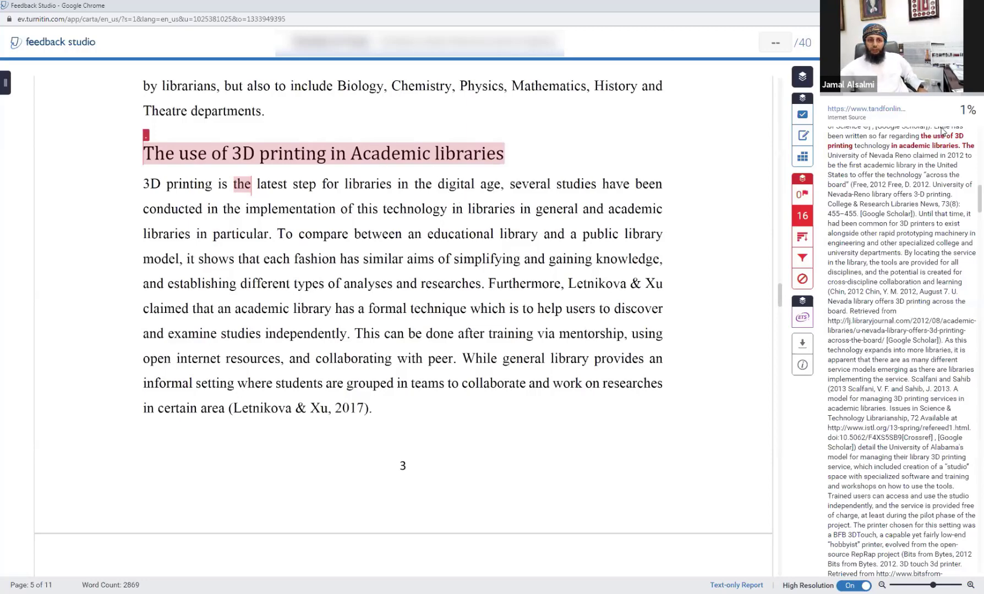
click(971, 89)
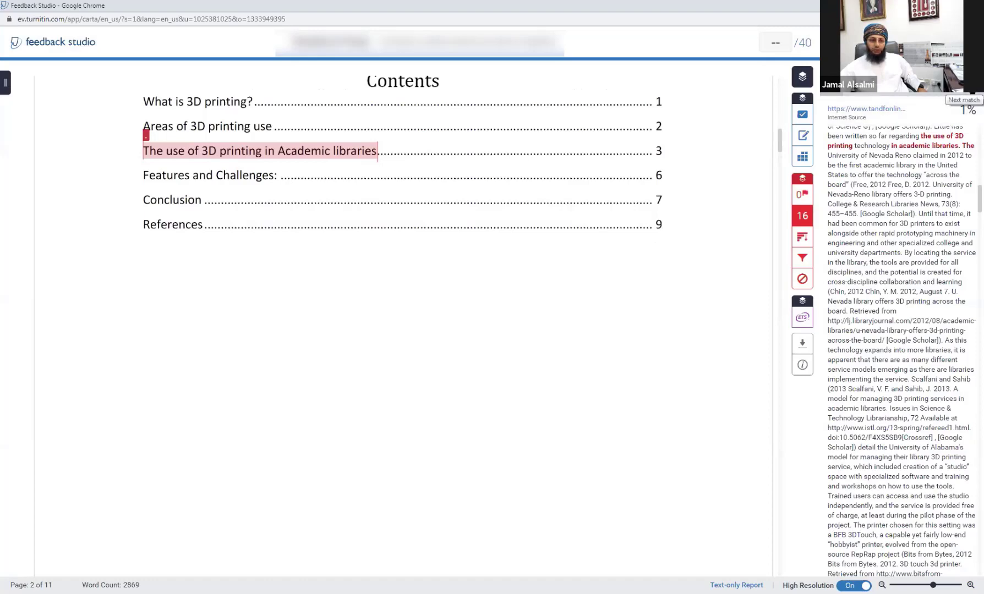
click(972, 90)
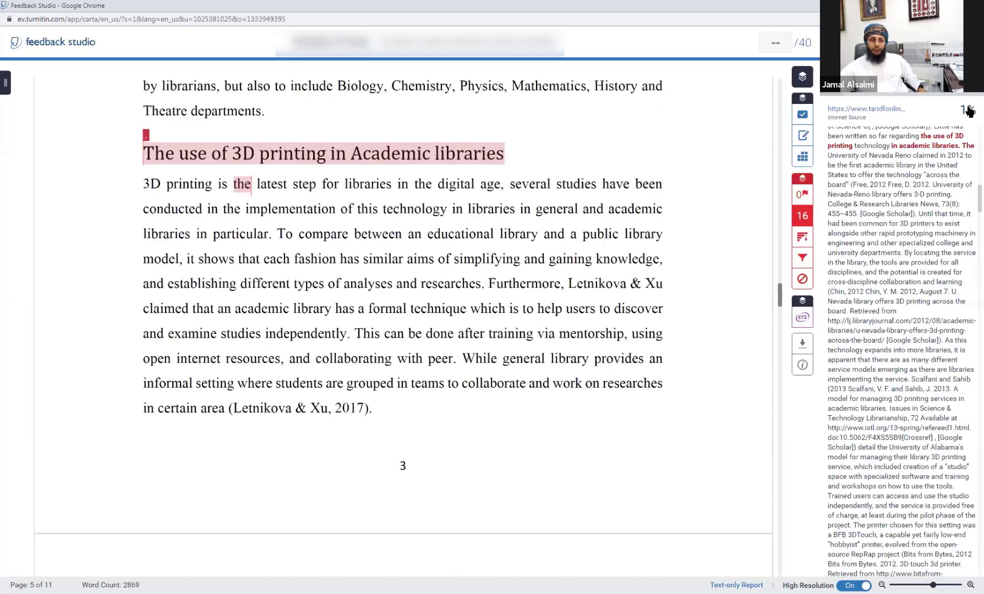
click(832, 82)
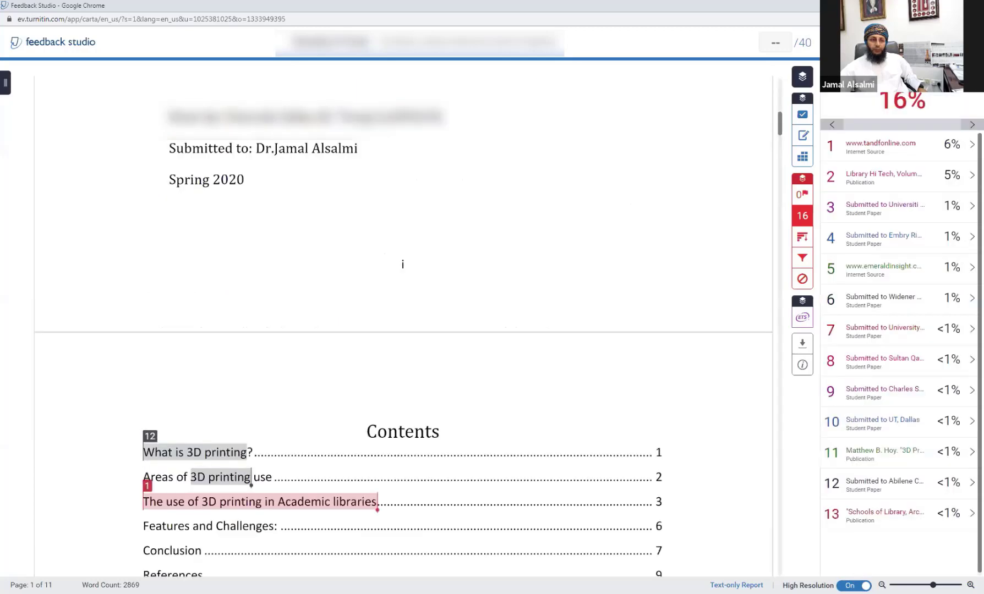
Step: Show Library Hi Tech's matches, advance to match 3 of 9, and compare with its full text
click(886, 177)
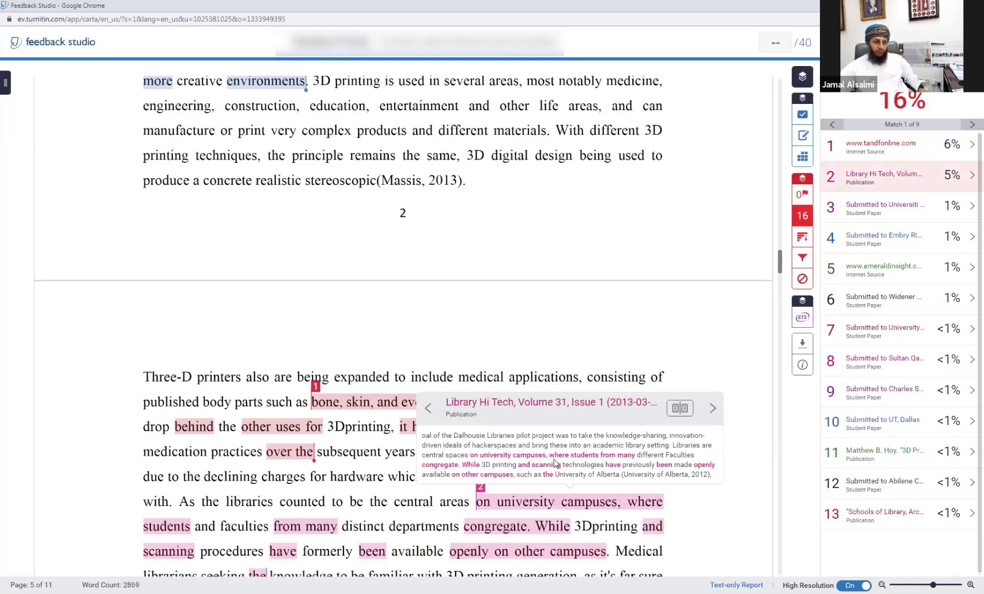
click(712, 409)
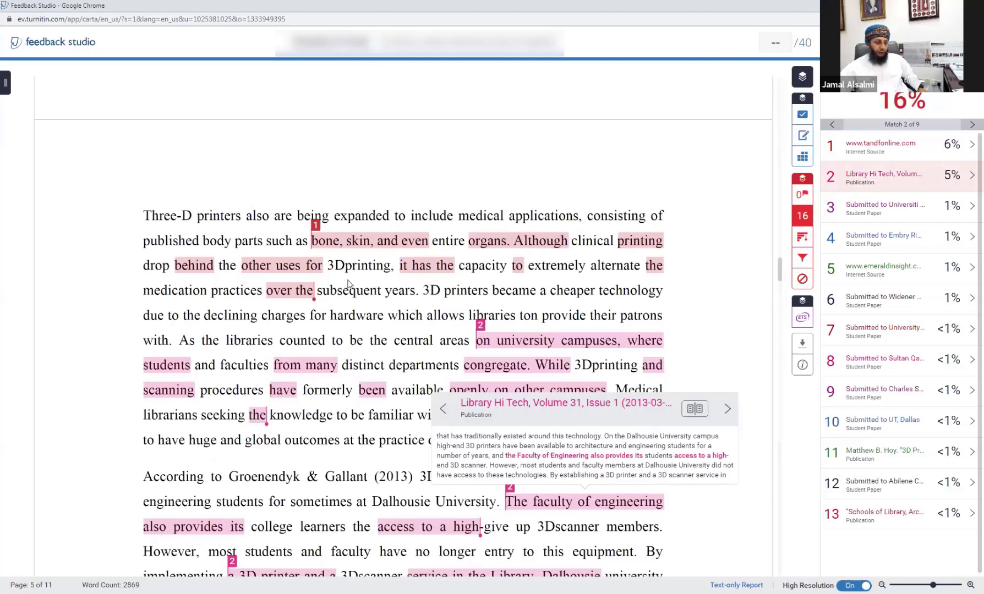
click(727, 410)
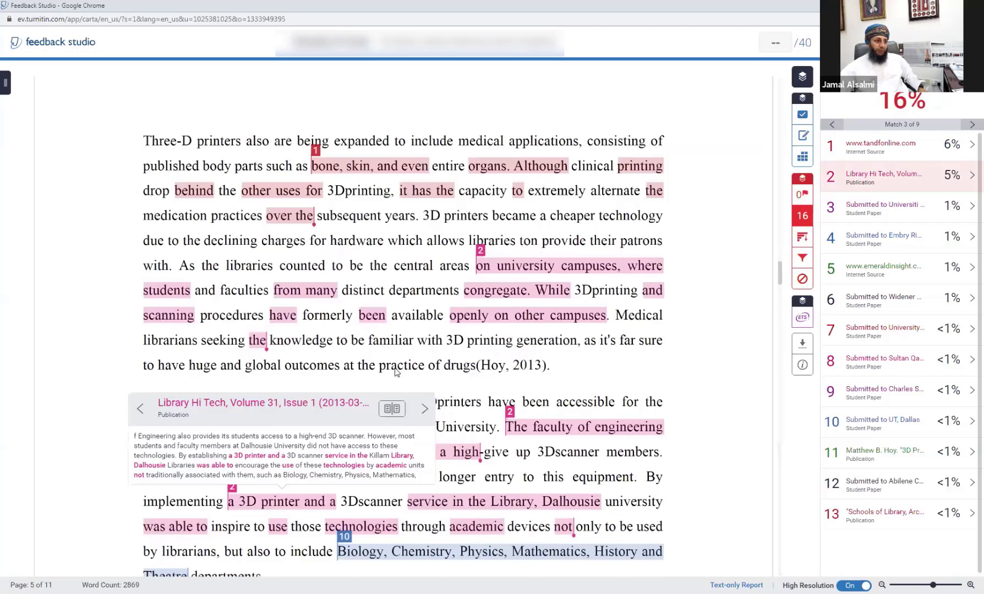
click(392, 411)
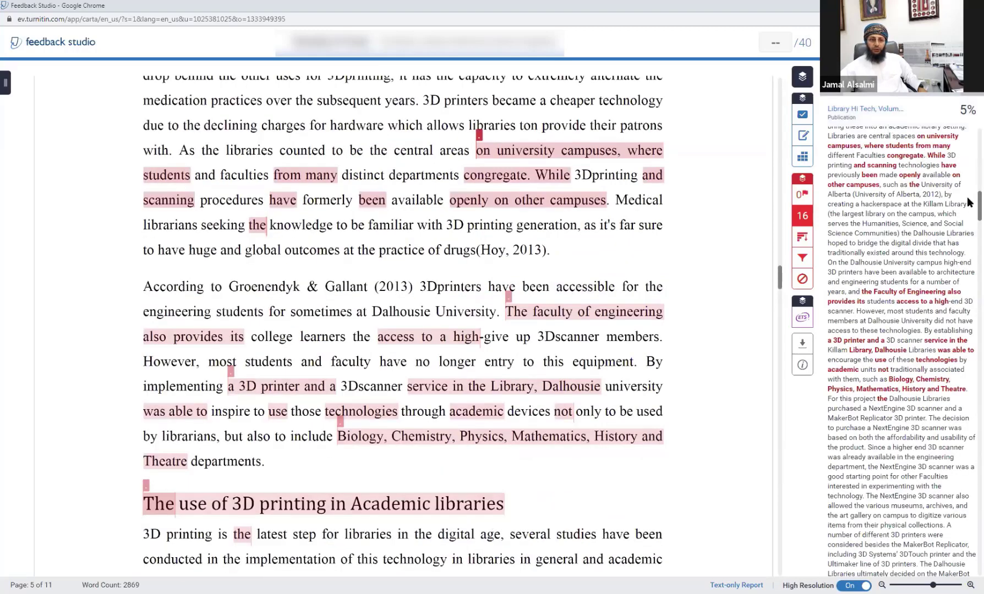
scroll(970, 199, up, 5)
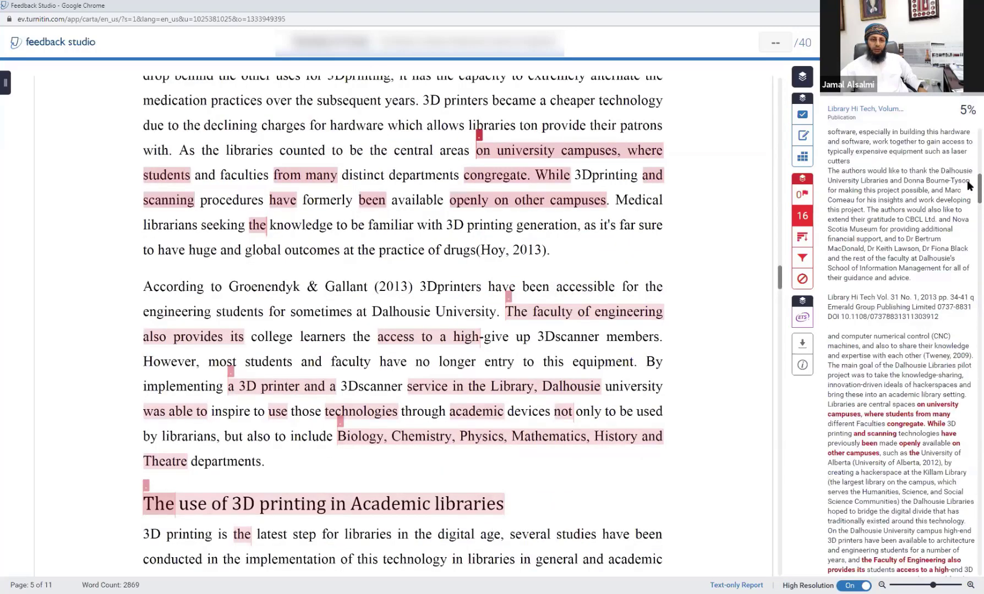
scroll(969, 187, down, 4)
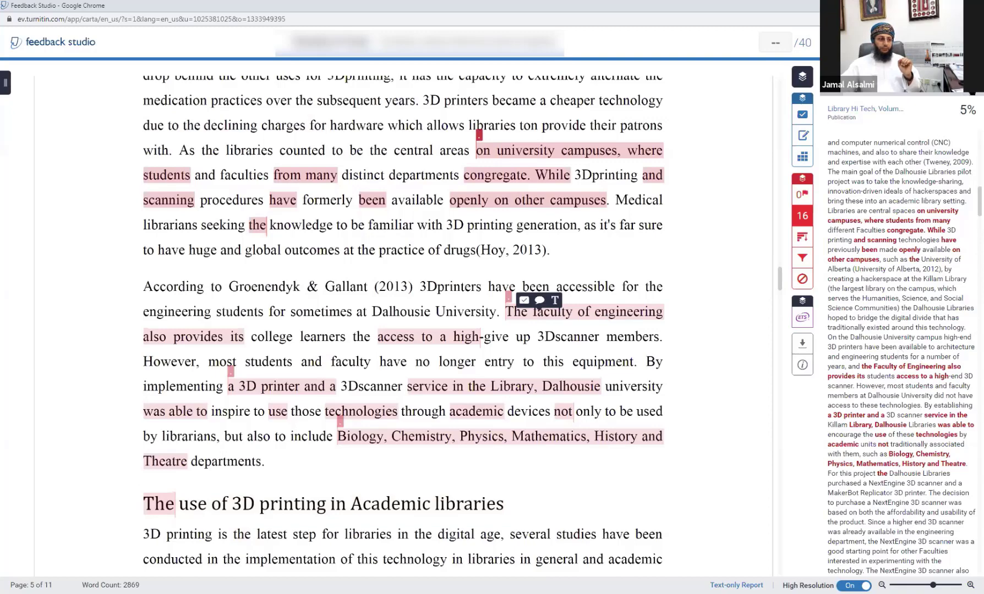
scroll(972, 93, down, 4)
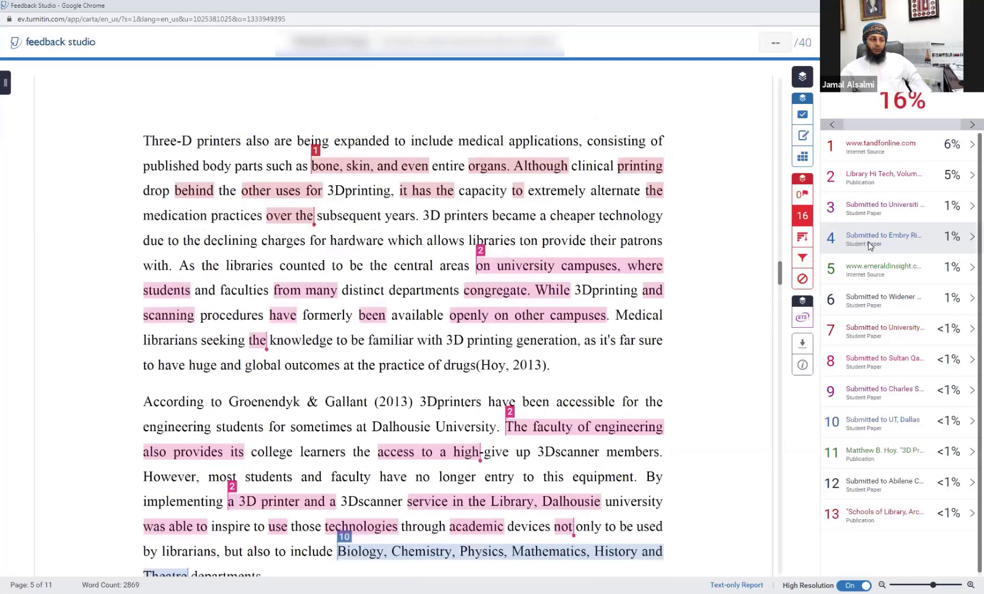
Step: Open source 4, the Embry Riddle student paper, and scroll up to the text's start
click(872, 243)
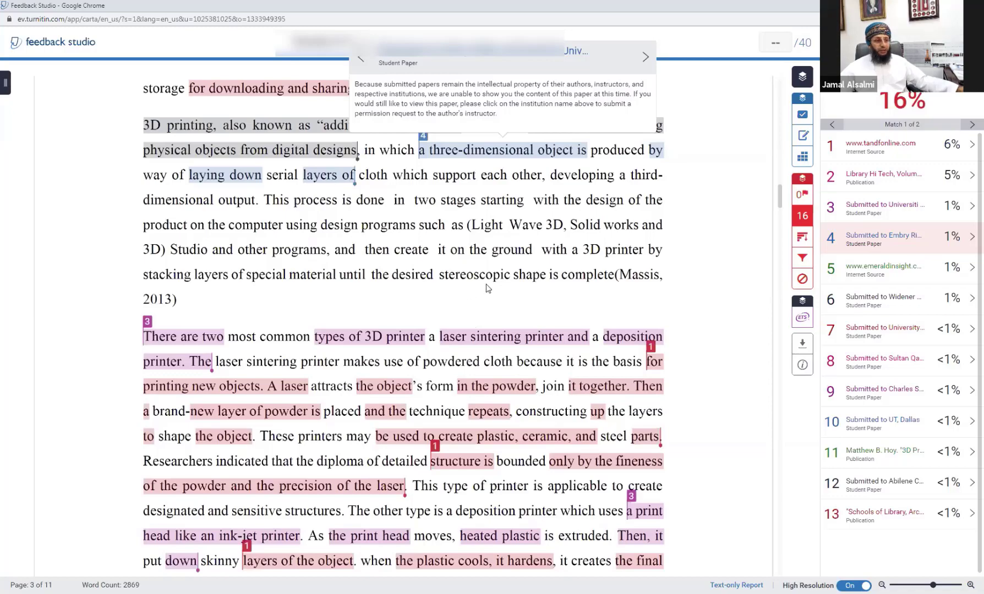
scroll(345, 305, up, 1)
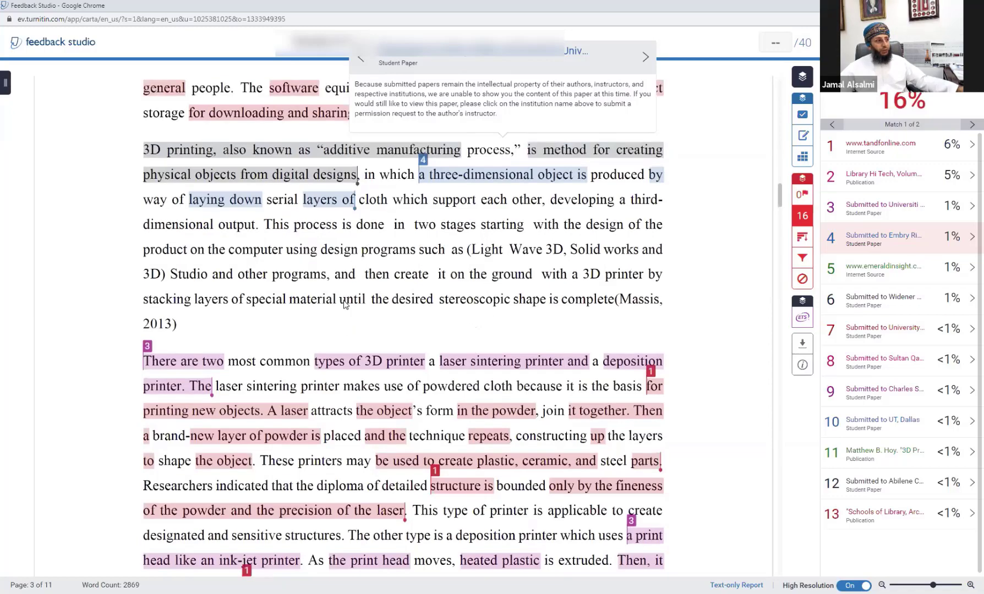
scroll(345, 305, up, 6)
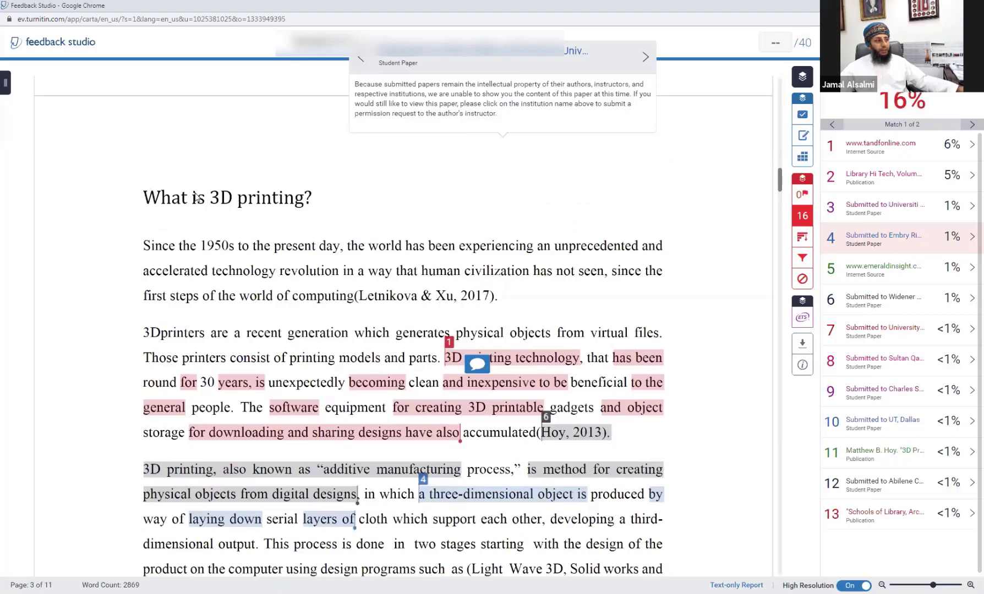
scroll(265, 206, up, 5)
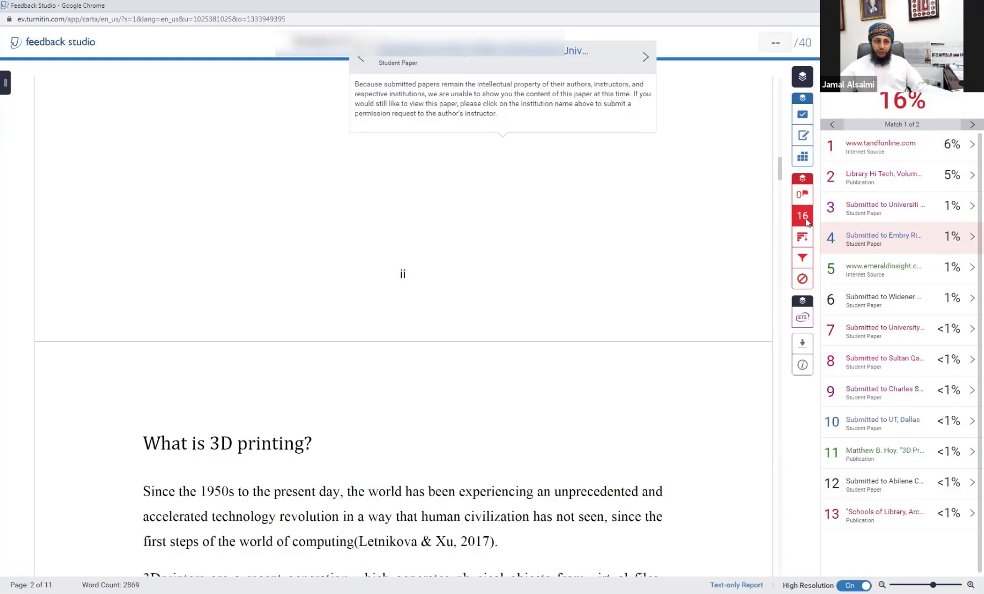
click(802, 347)
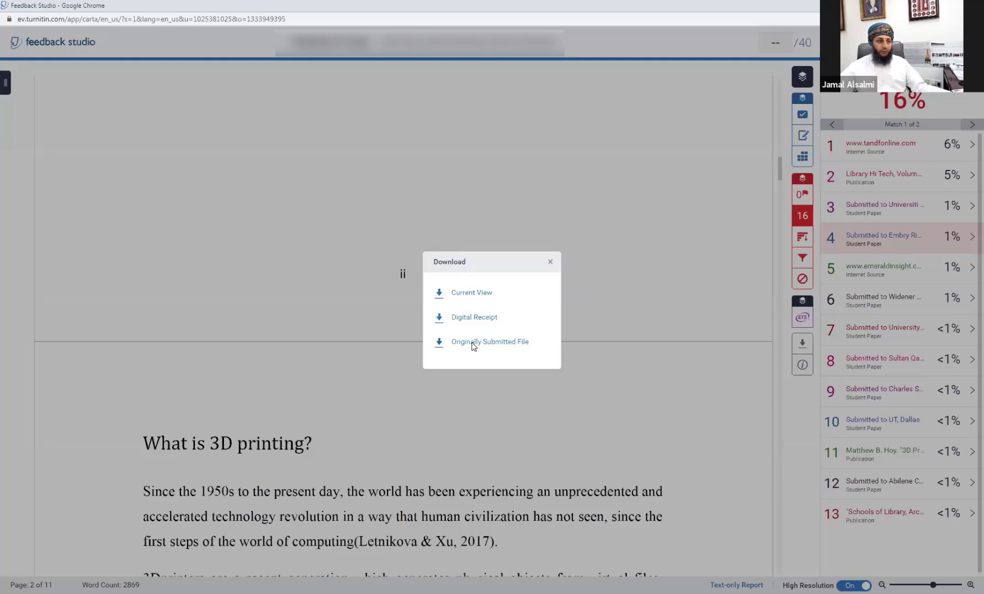
click(629, 269)
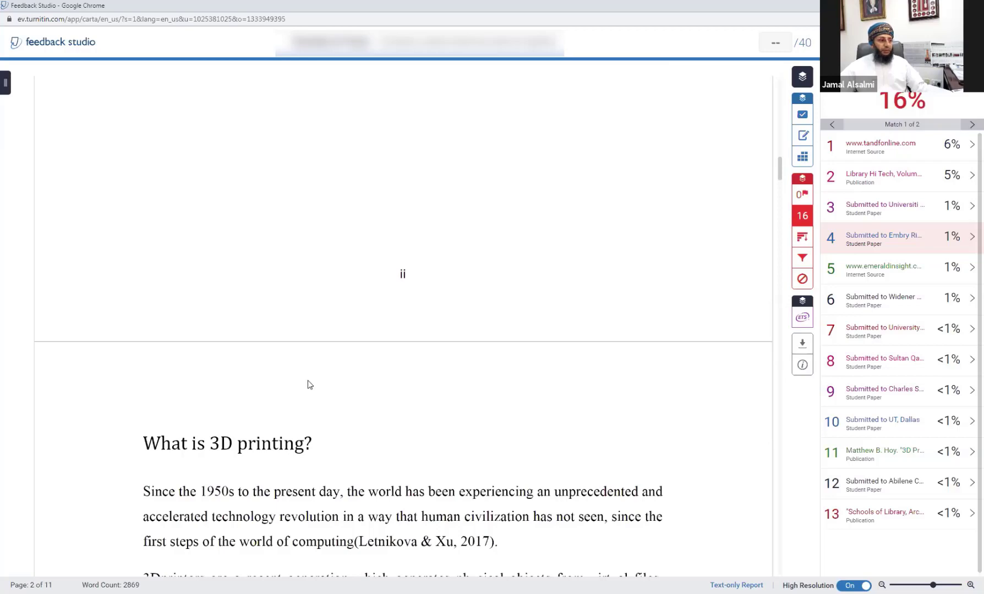
Step: Attach the comment 'aasasa fffdfdfd' to the 3D printing passage near 'known' on page 3
click(268, 442)
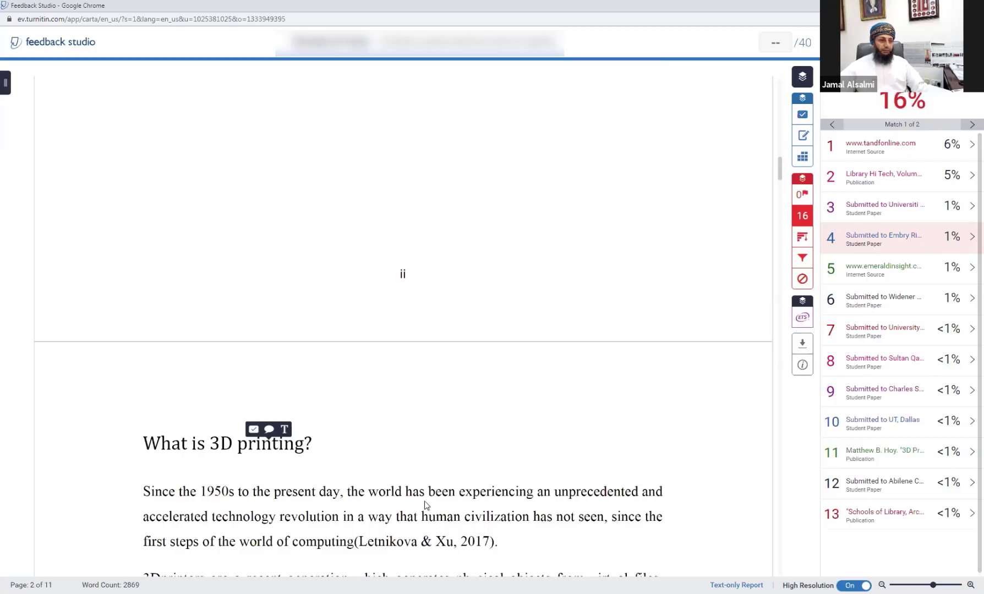
scroll(424, 504, down, 3)
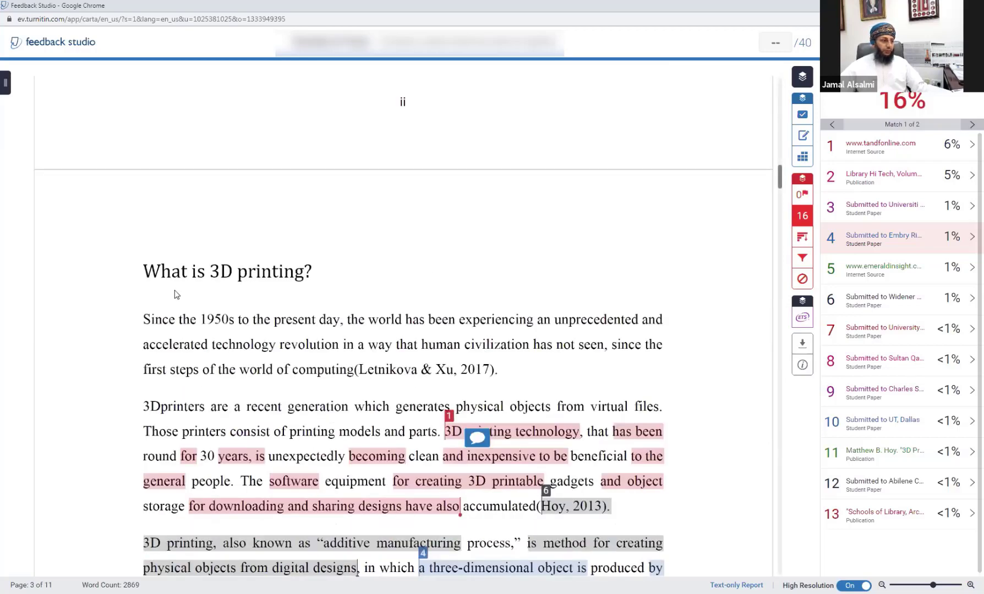
scroll(416, 489, down, 2)
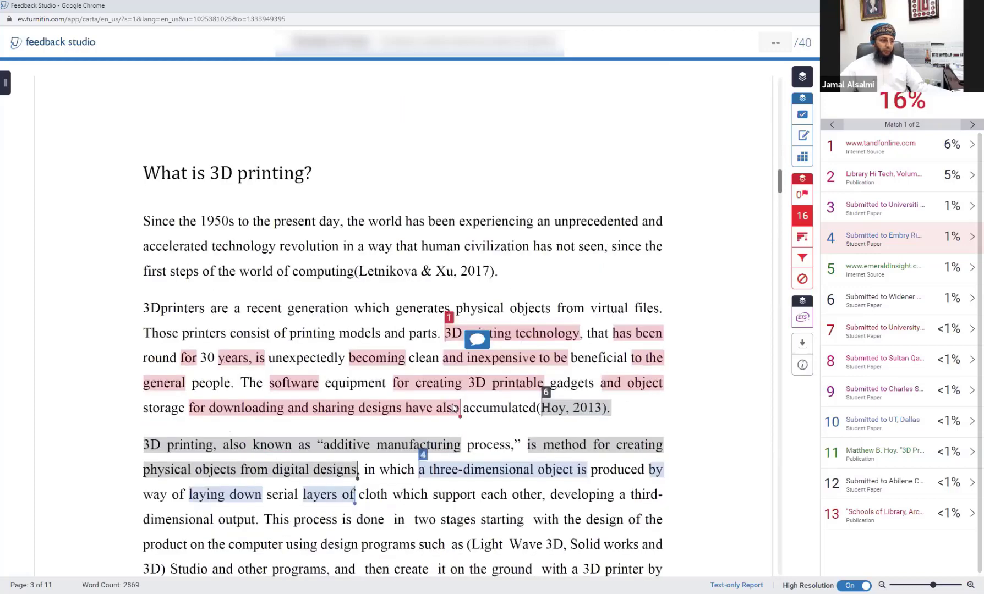
scroll(398, 449, down, 2)
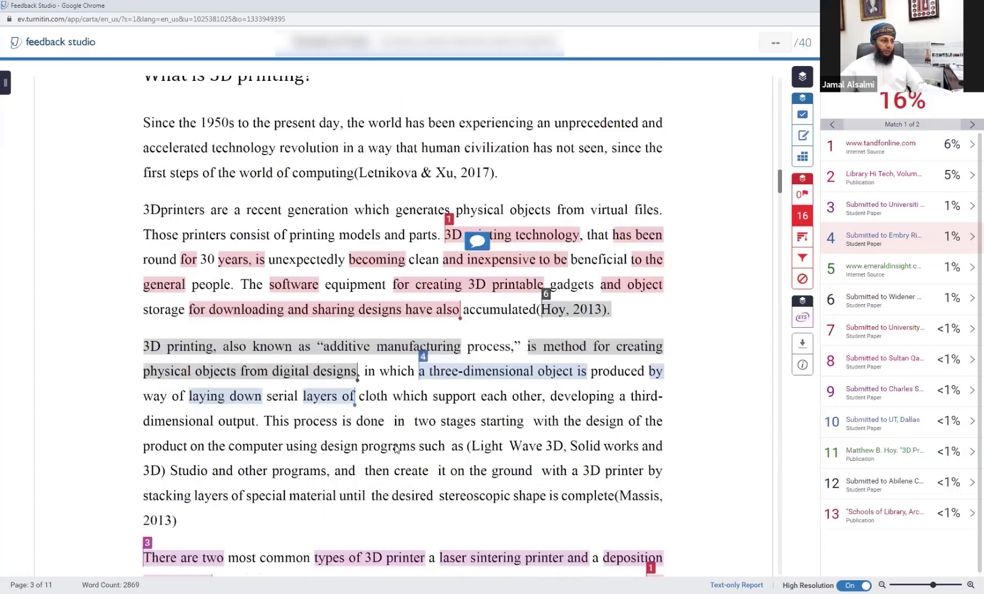
click(280, 350)
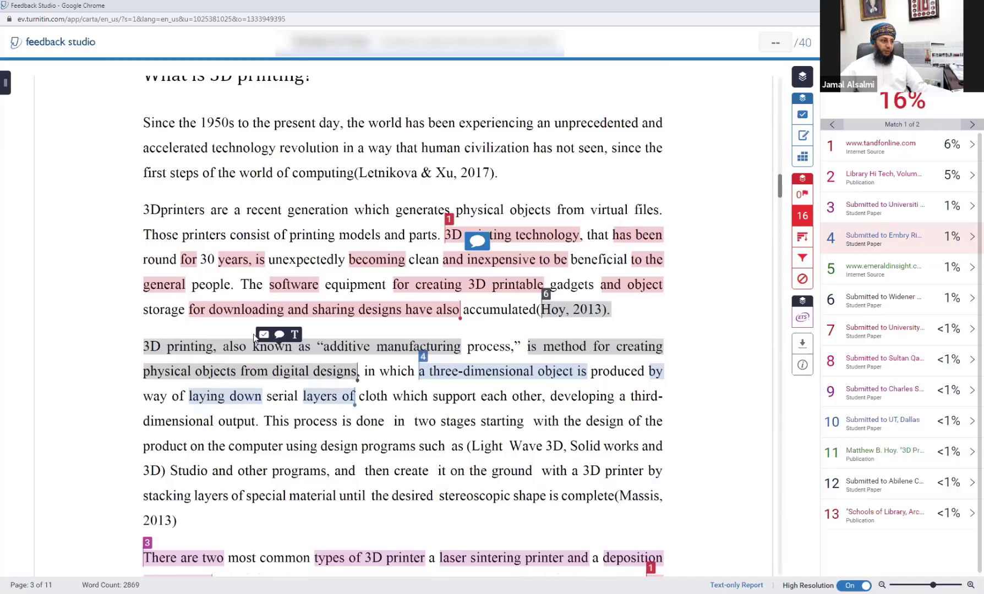
click(264, 336)
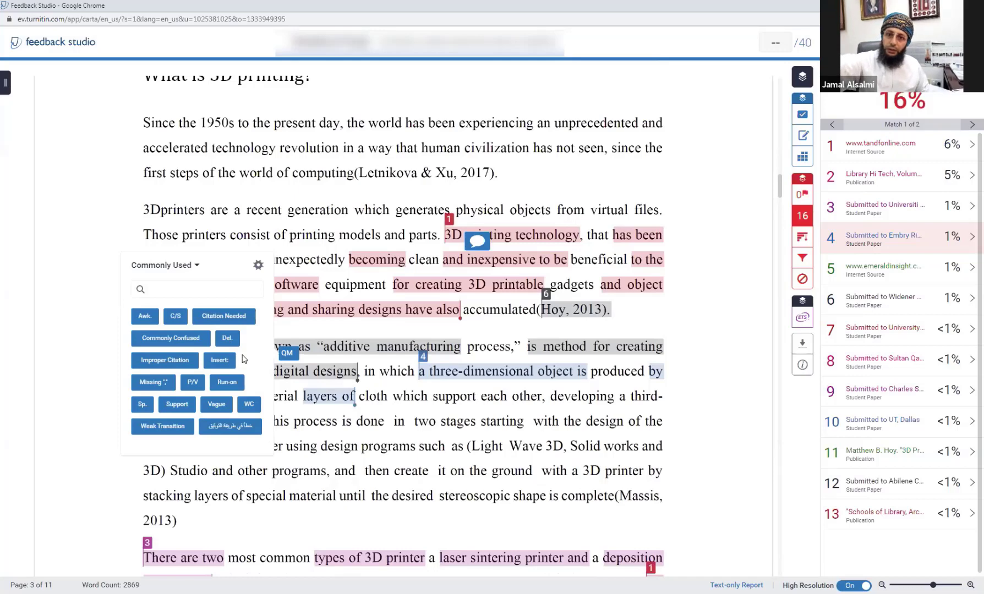
click(402, 360)
click(402, 337)
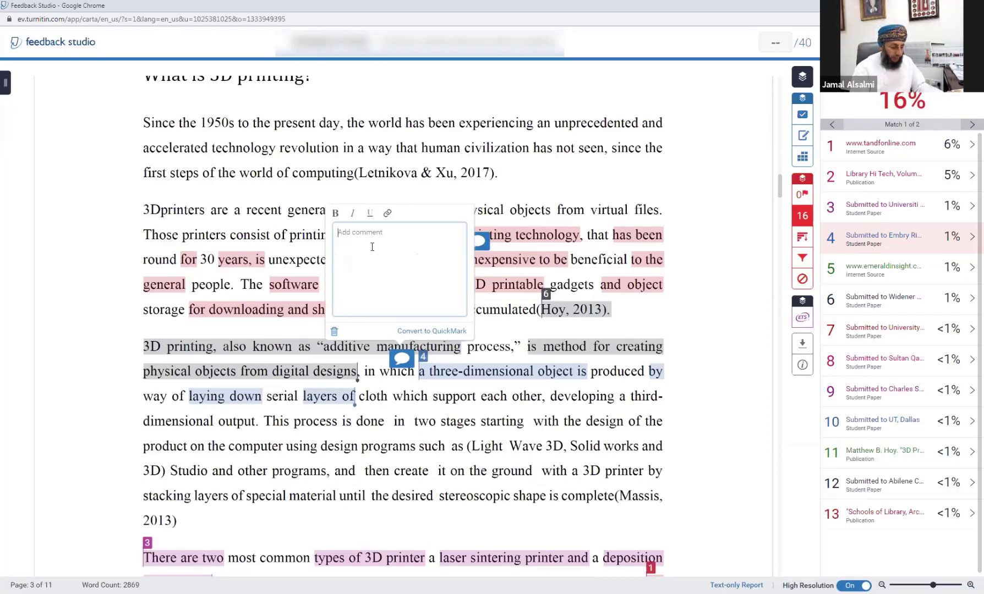
text(aasasa fffdfdfd)
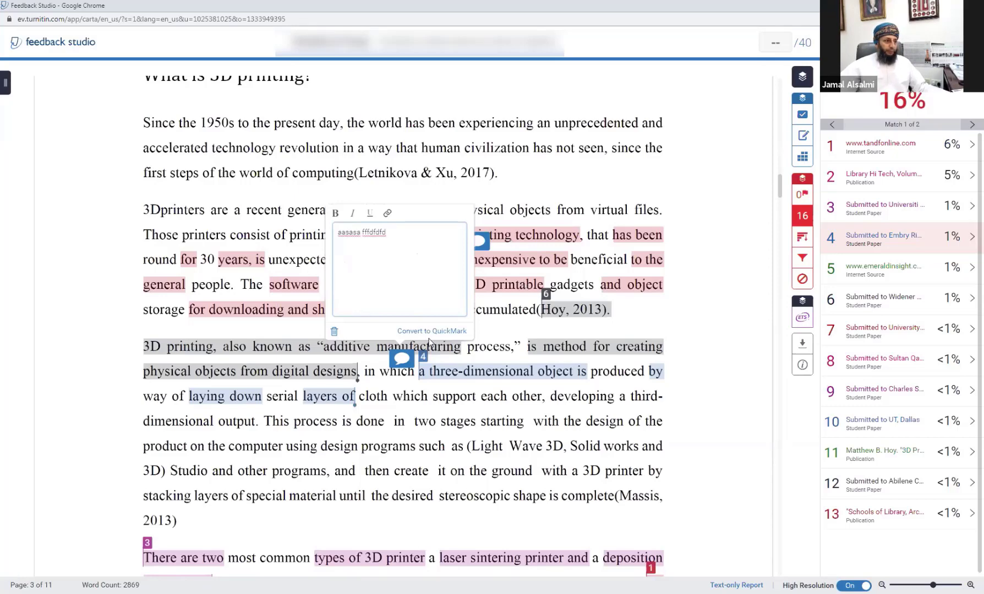
click(434, 375)
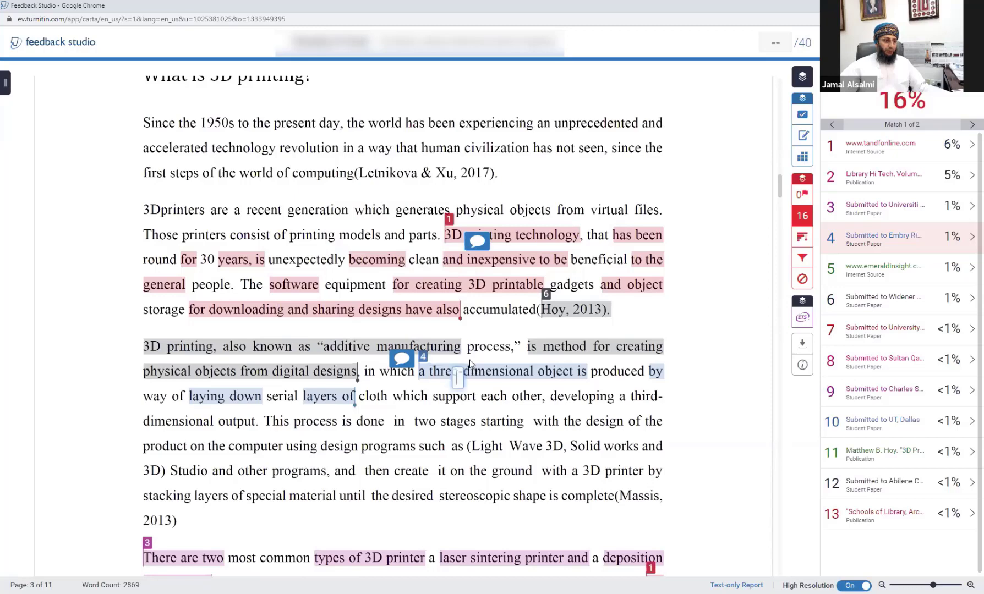
Step: Place the inline text comment 'gffgfgfgrerere' at 'a three-dimensional object is'
click(453, 384)
text(gfg)
text(fgfgfgrerere)
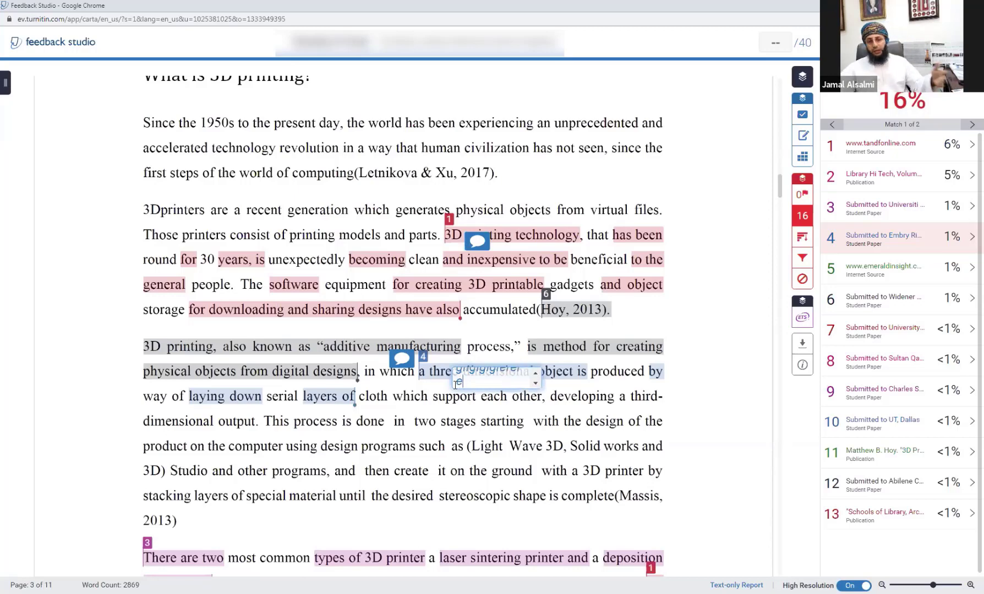
click(615, 401)
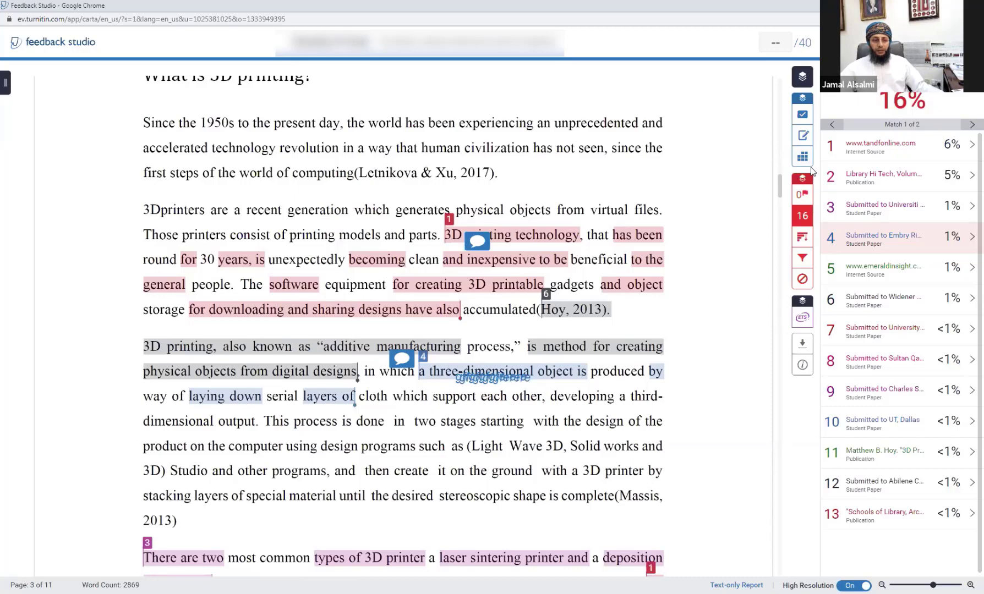
Step: Show the Commonly Used QuickMarks and look at the Improper Citation and Insert marks
click(801, 116)
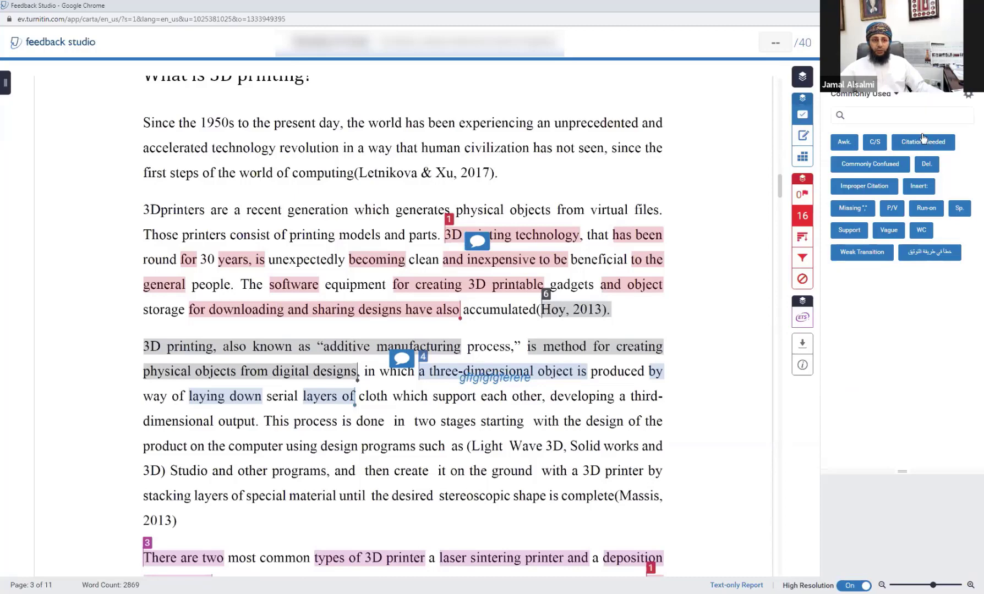
click(880, 186)
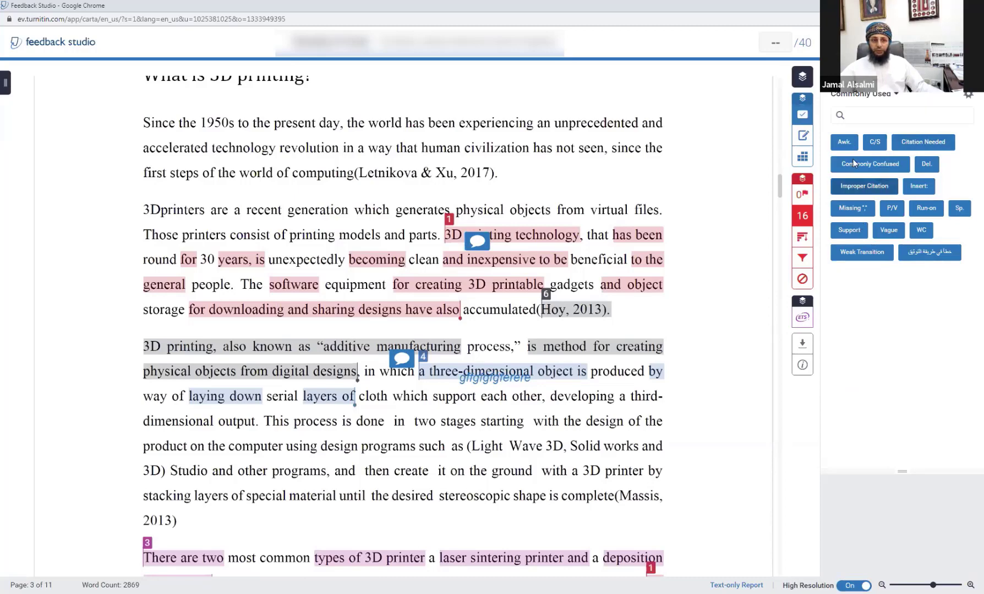
click(928, 187)
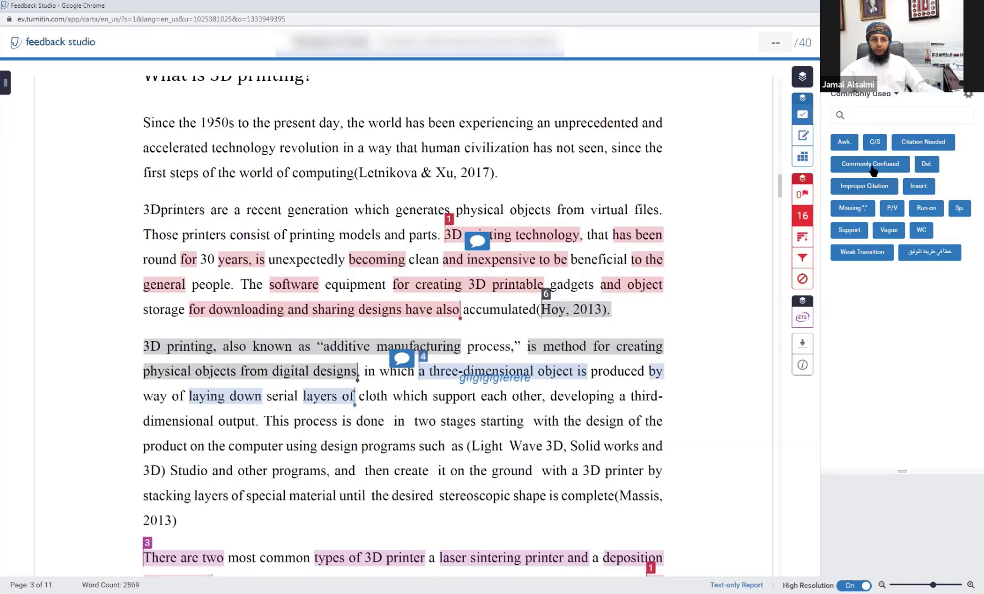
Step: Open the QuickMark set manager and review the Sp. and P/V QuickMarks
click(967, 95)
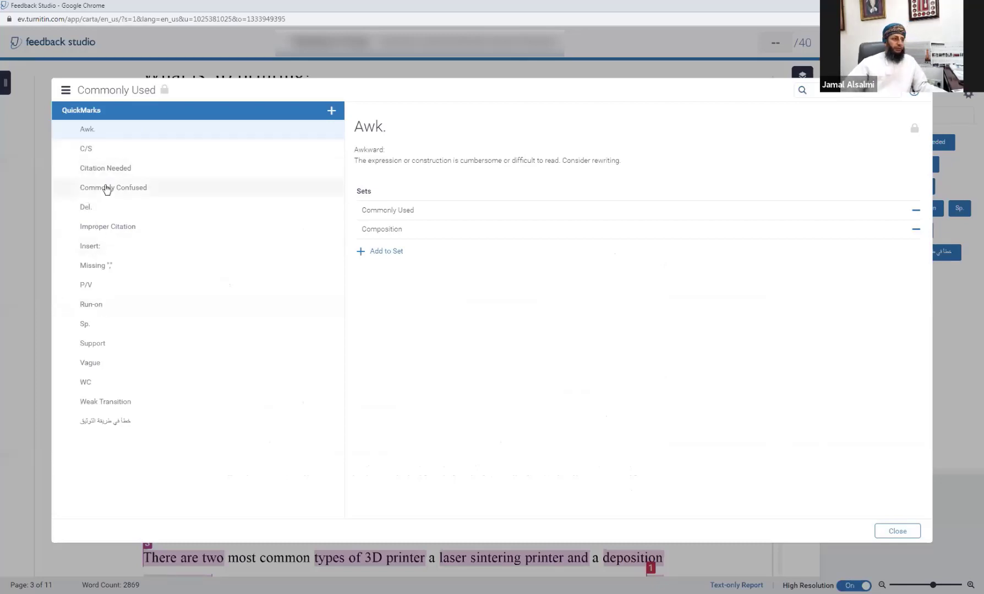
click(81, 324)
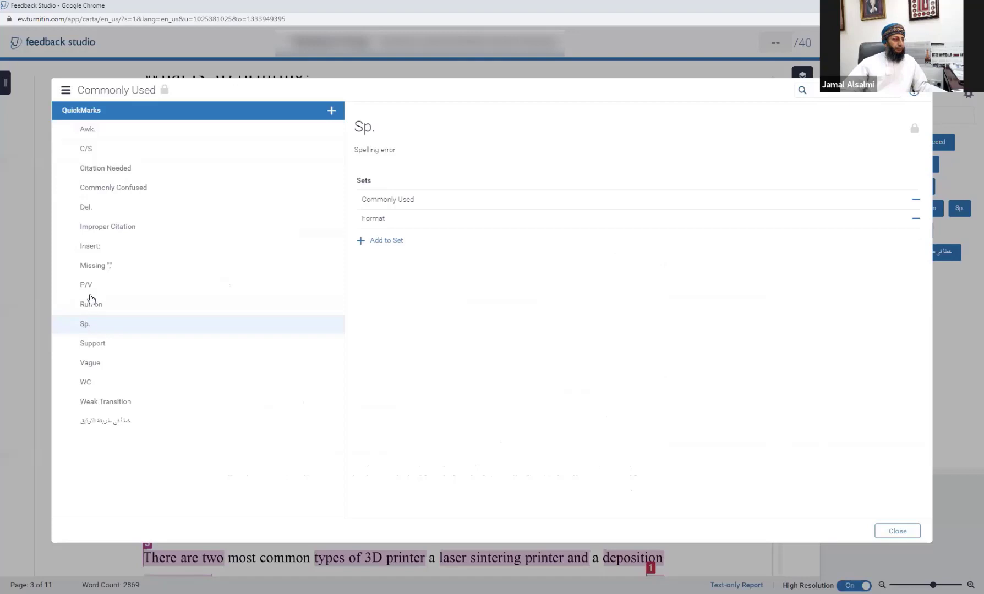
click(88, 286)
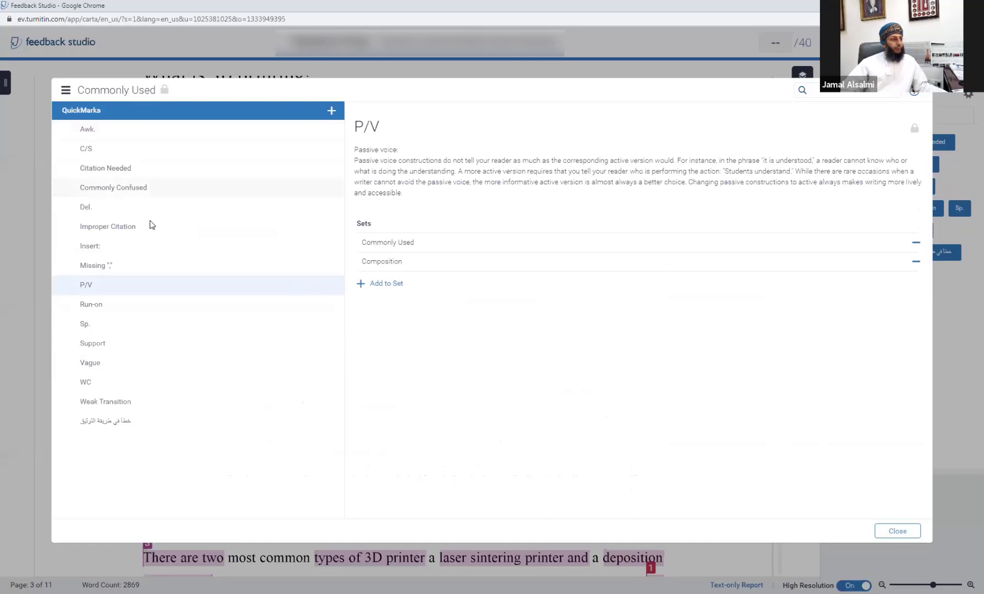
Step: Create QuickMark 'S / P' with description 'spelling mistakes', save it, and close the manager
click(331, 111)
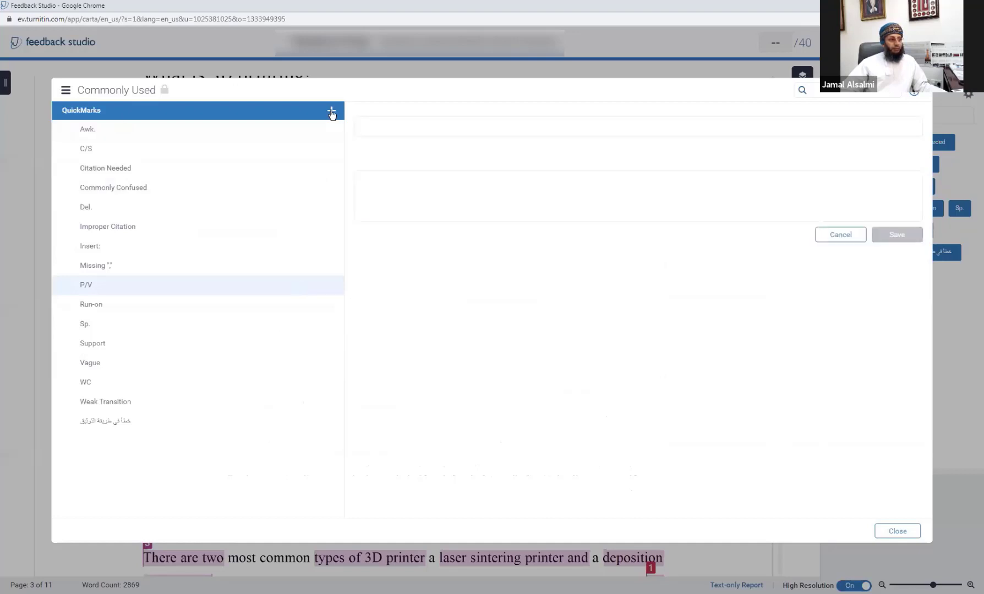
click(381, 128)
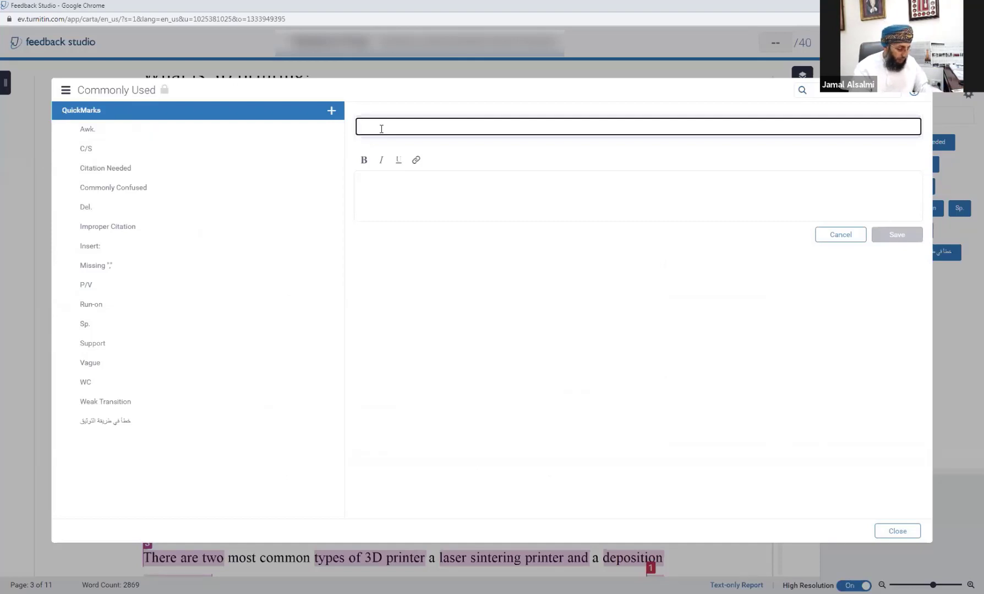
text(spee)
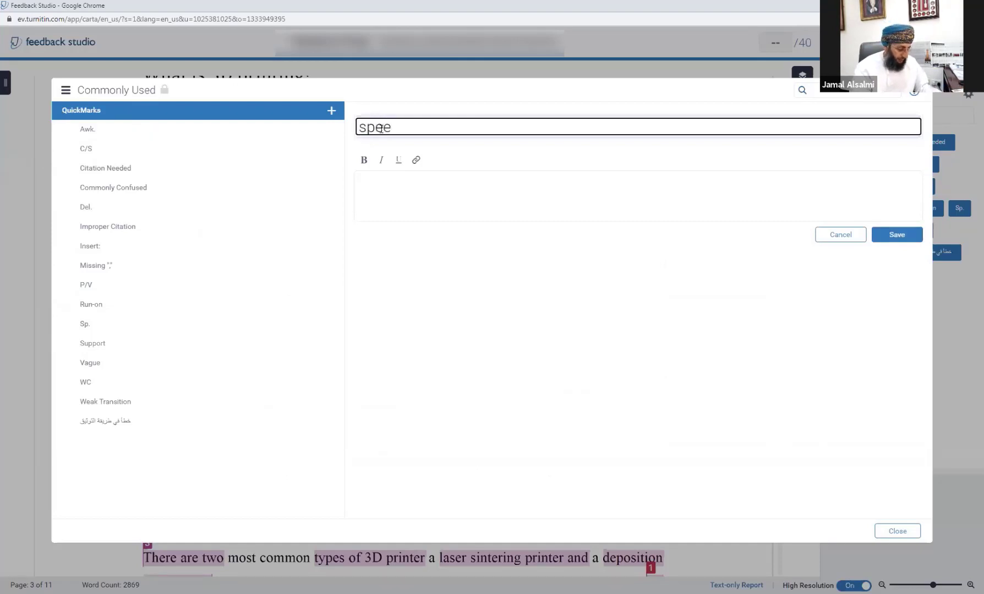
key(BackSpace)
text(lling mi)
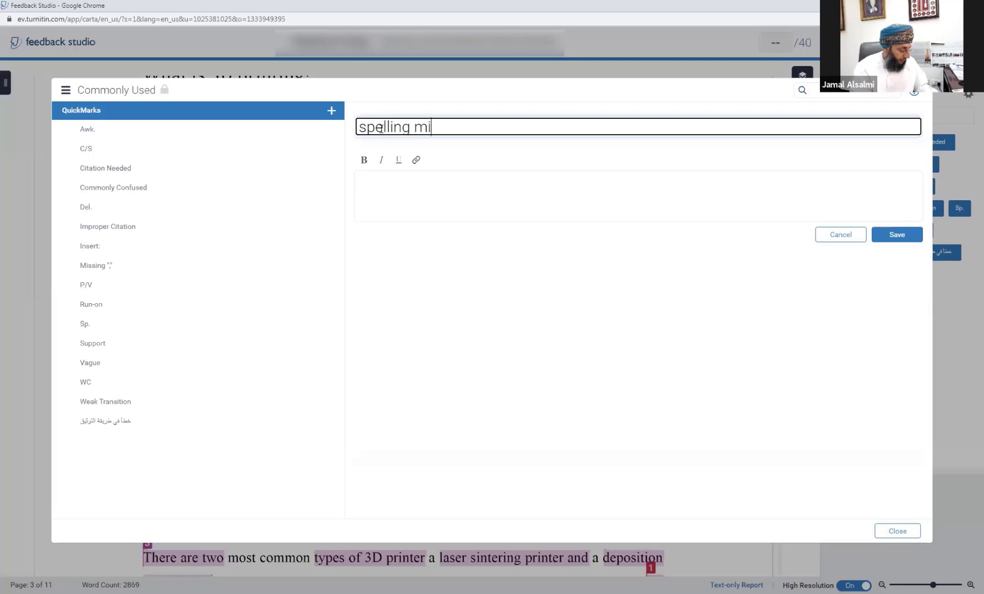
text(stakes)
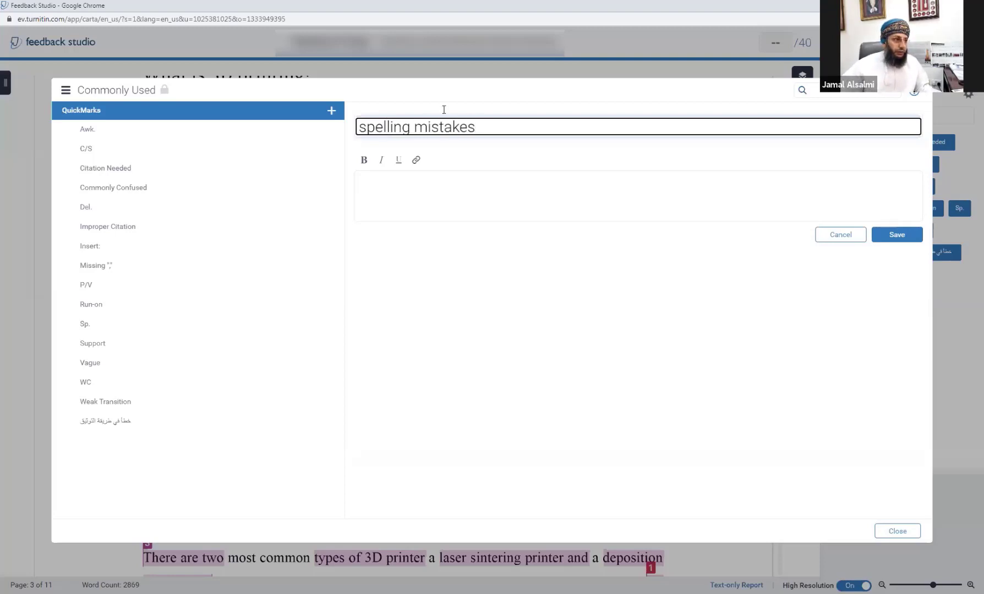
drag(476, 128, 360, 125)
key(ctrl+c)
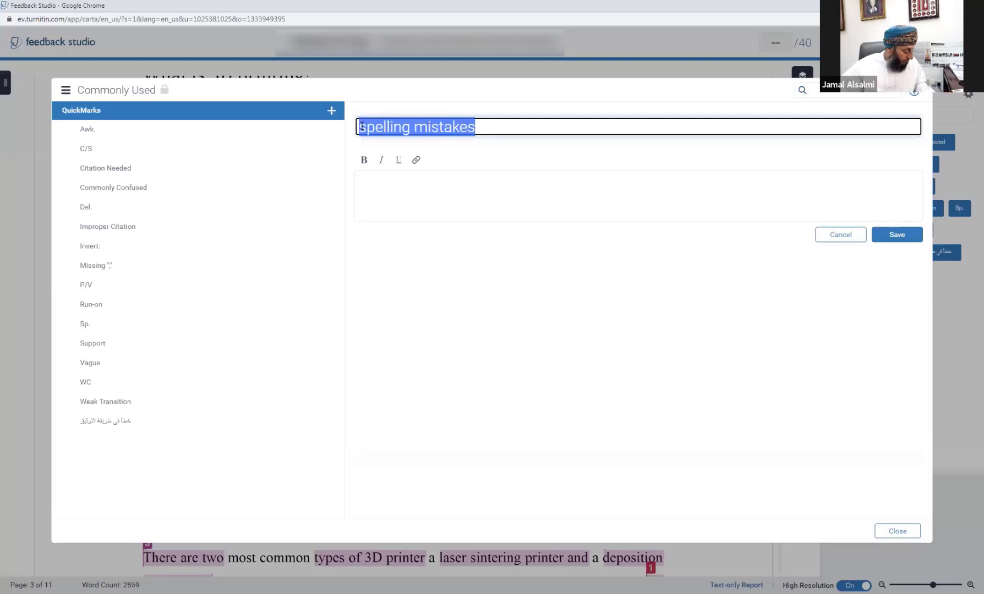
key(BackSpace)
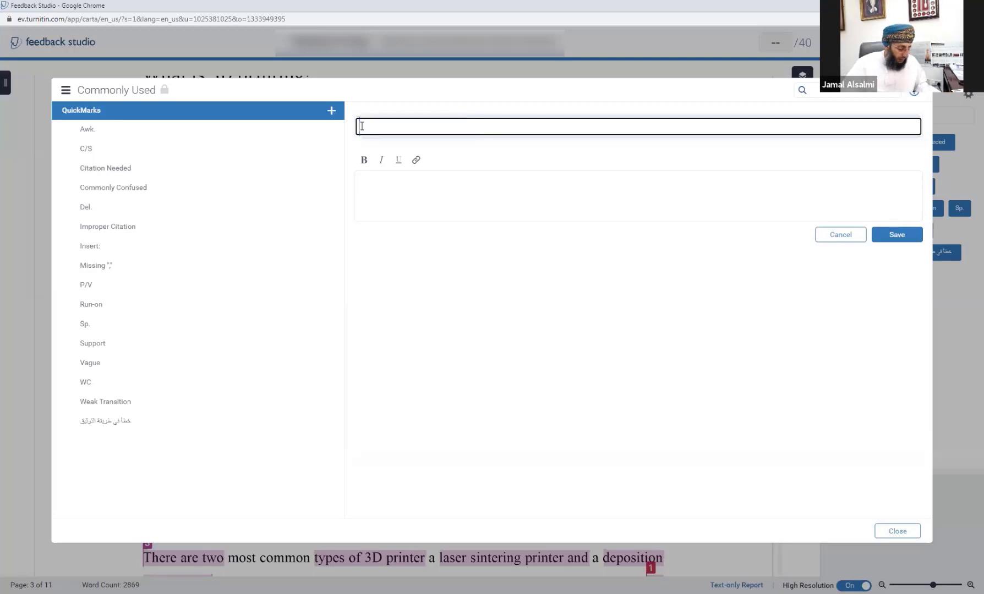
text(S / P)
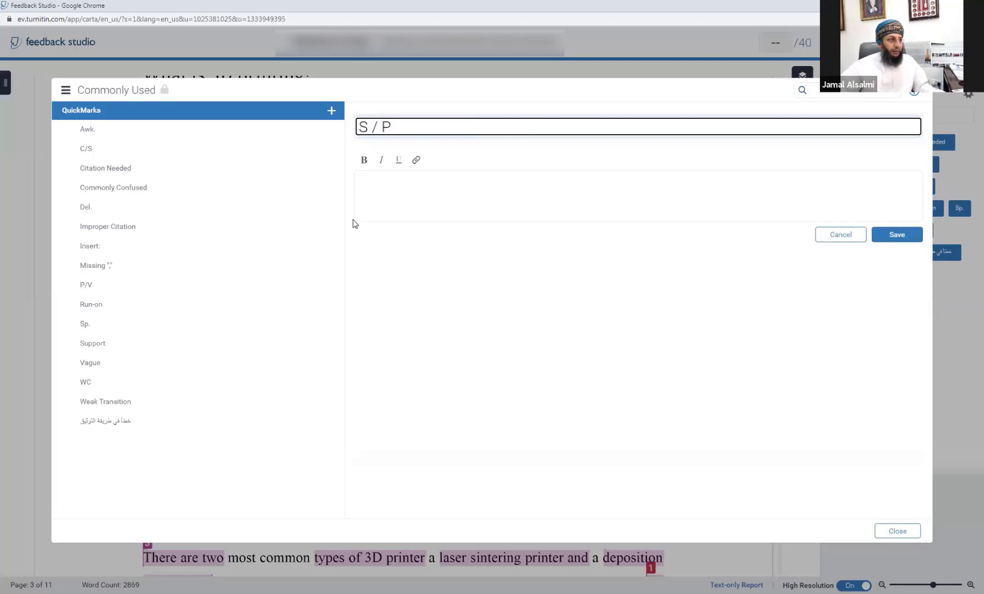
click(388, 206)
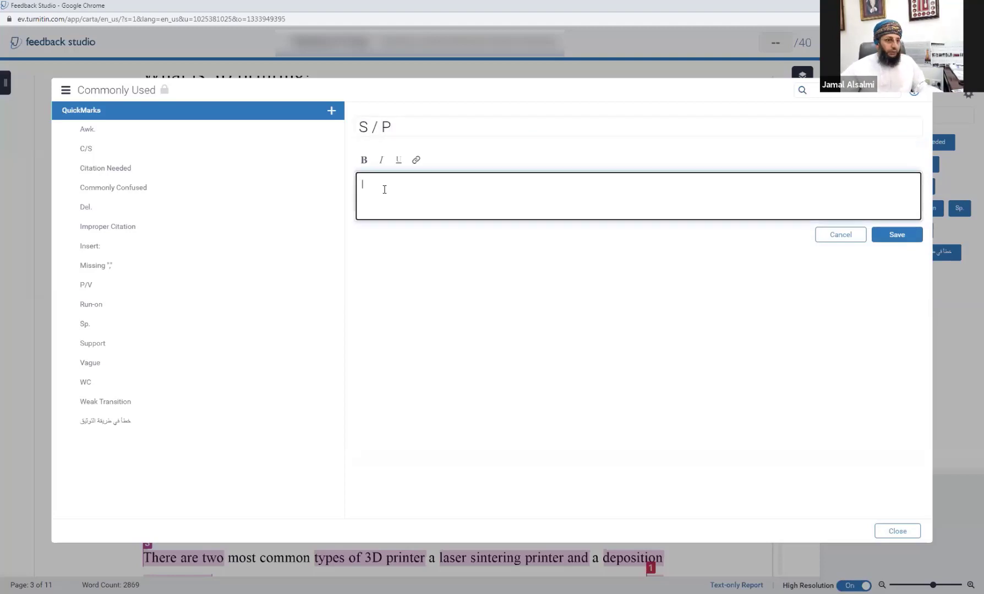
key(ctrl+v)
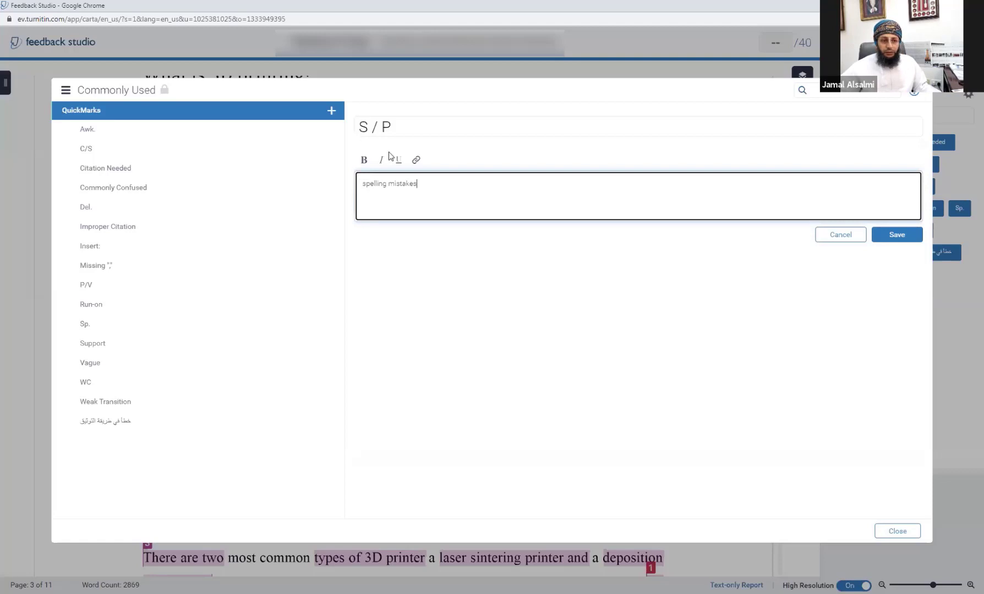
click(878, 236)
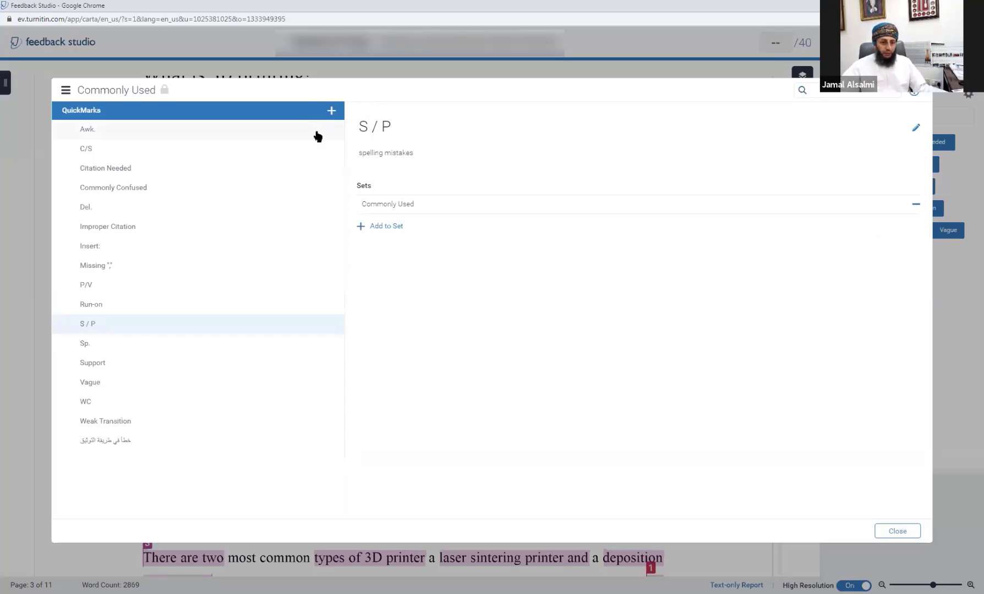
click(894, 531)
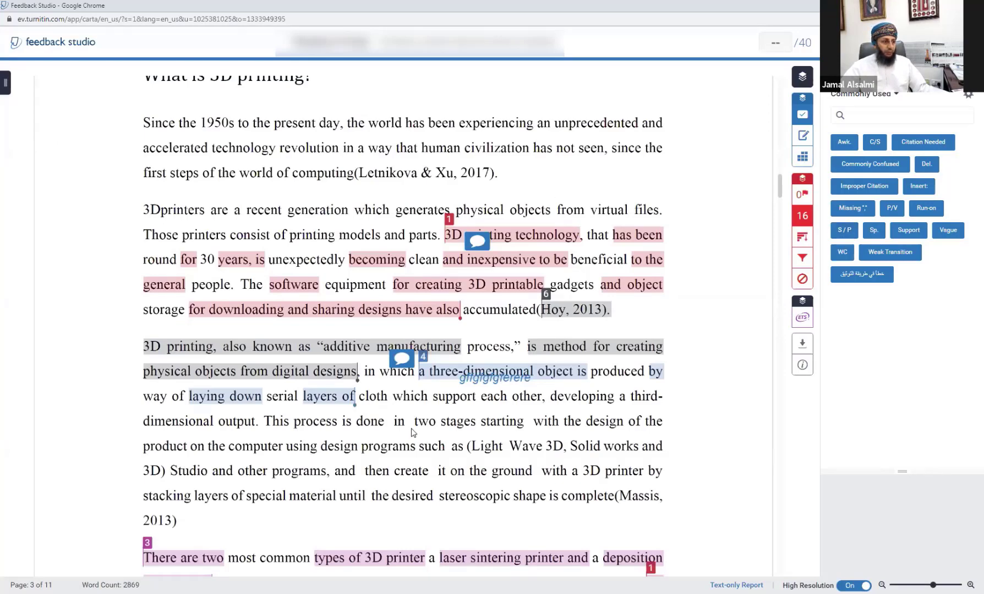
Step: Apply the S / P 'spelling mistakes' QuickMark to 'types of 3D printer' on page 3
scroll(412, 432, down, 2)
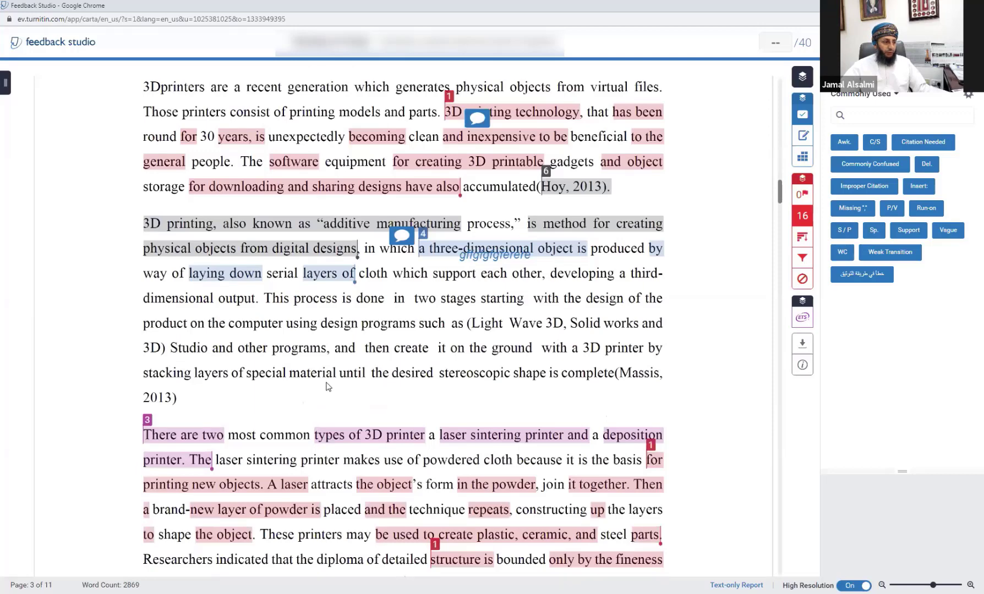
click(333, 436)
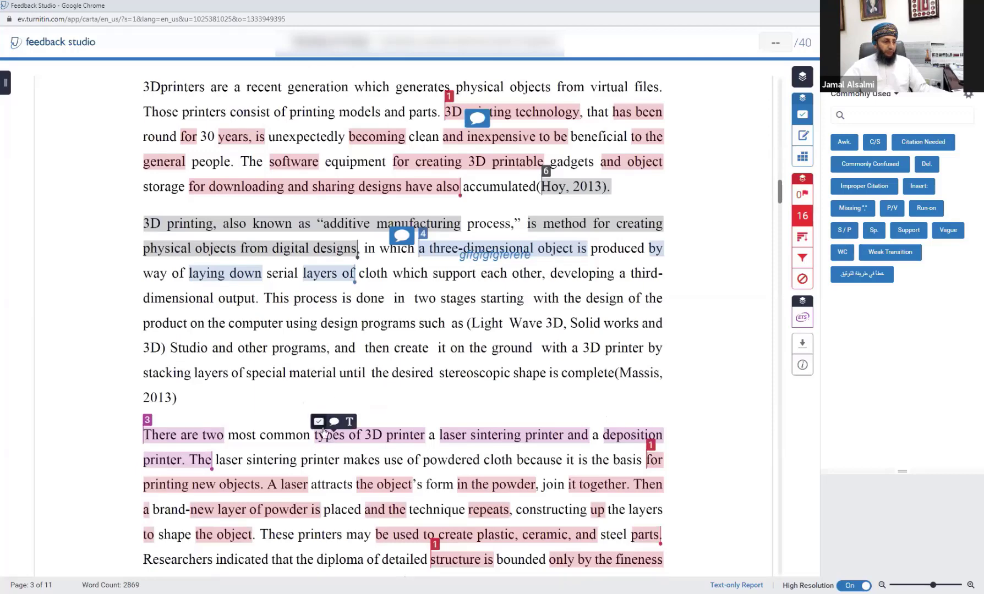
click(318, 422)
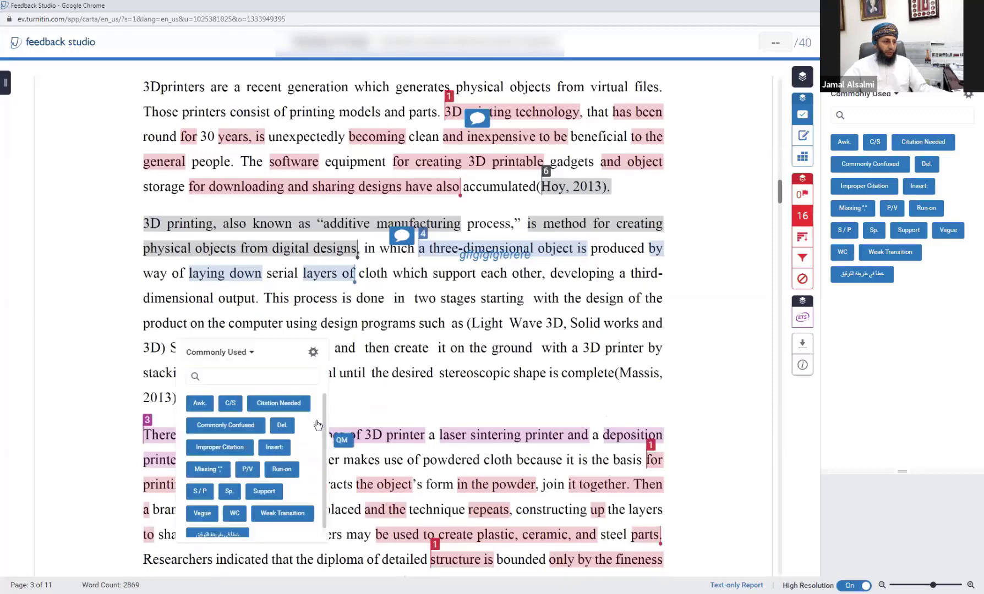
click(200, 492)
click(346, 447)
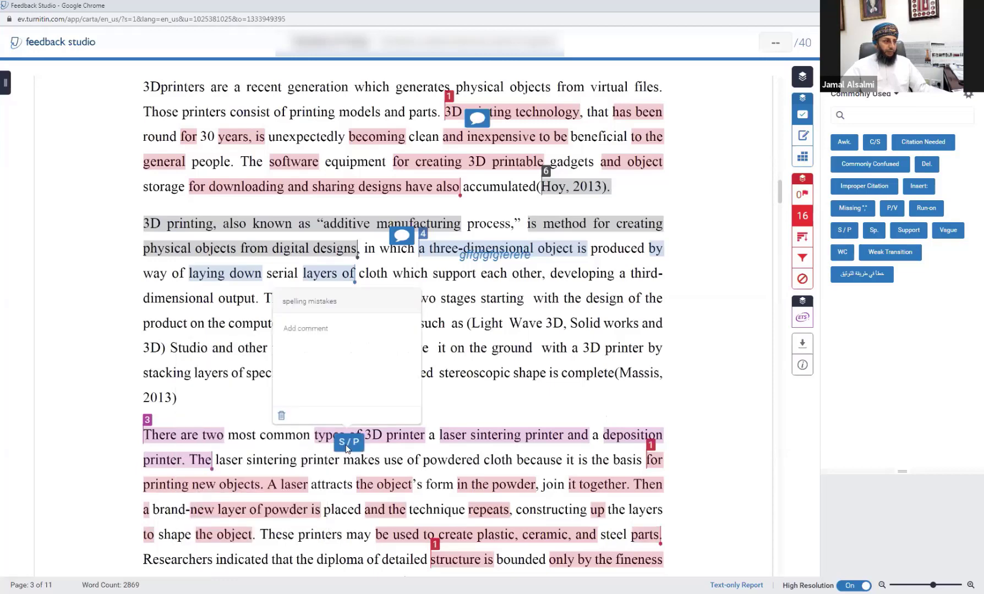
click(615, 354)
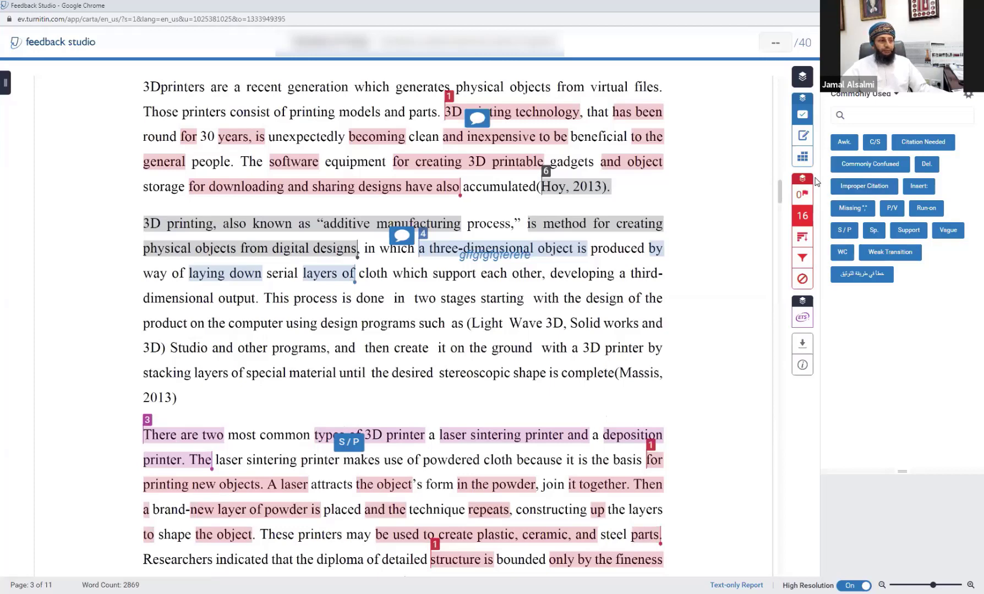
Step: Enter a grade of 20 out of 40 for the 3D printing paper, then go to the next submission
click(492, 300)
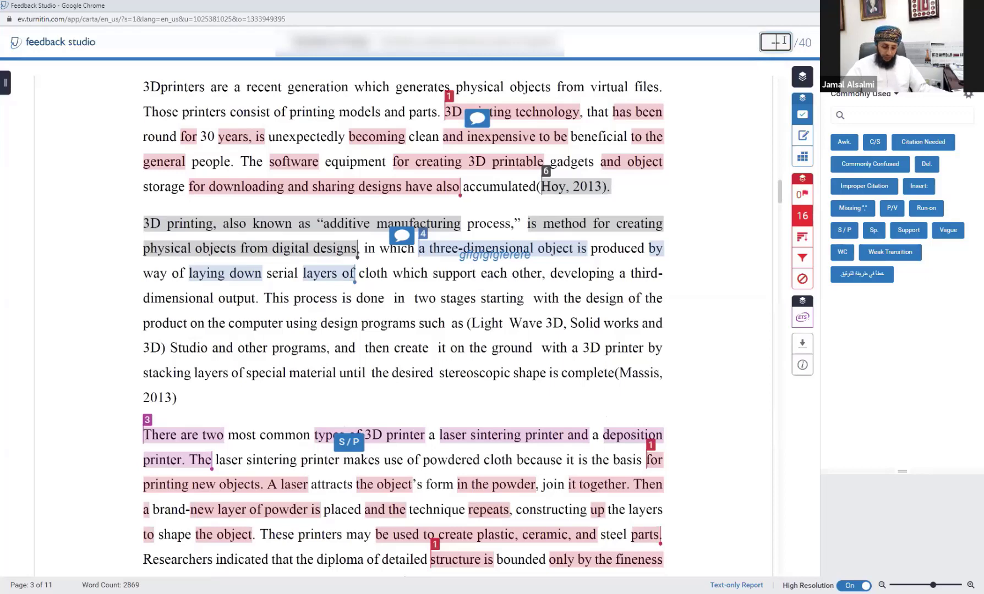
text(20)
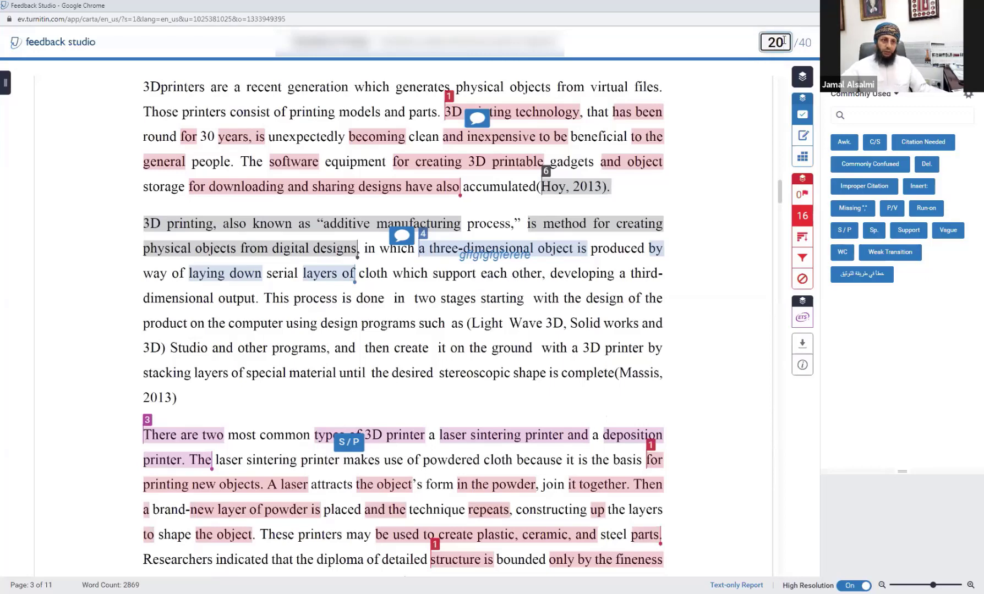
click(550, 292)
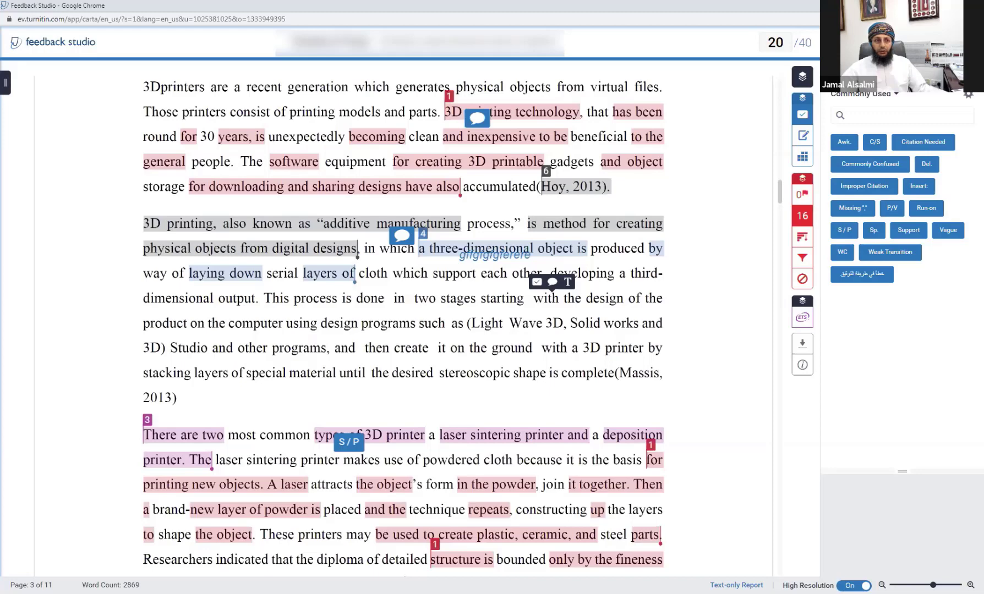
click(946, 43)
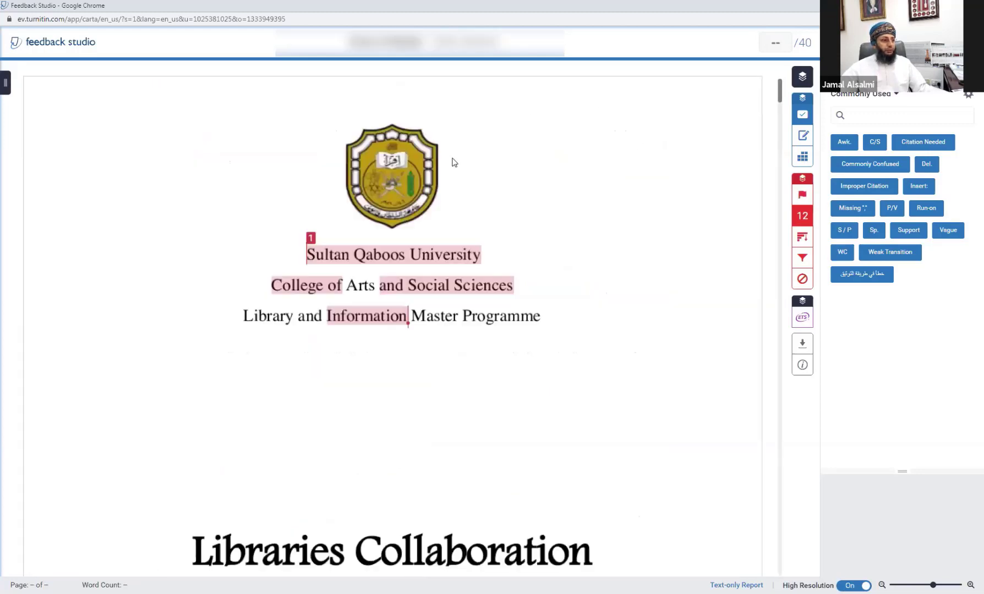
Step: Open a different student's paper from the submission list
scroll(368, 286, down, 5)
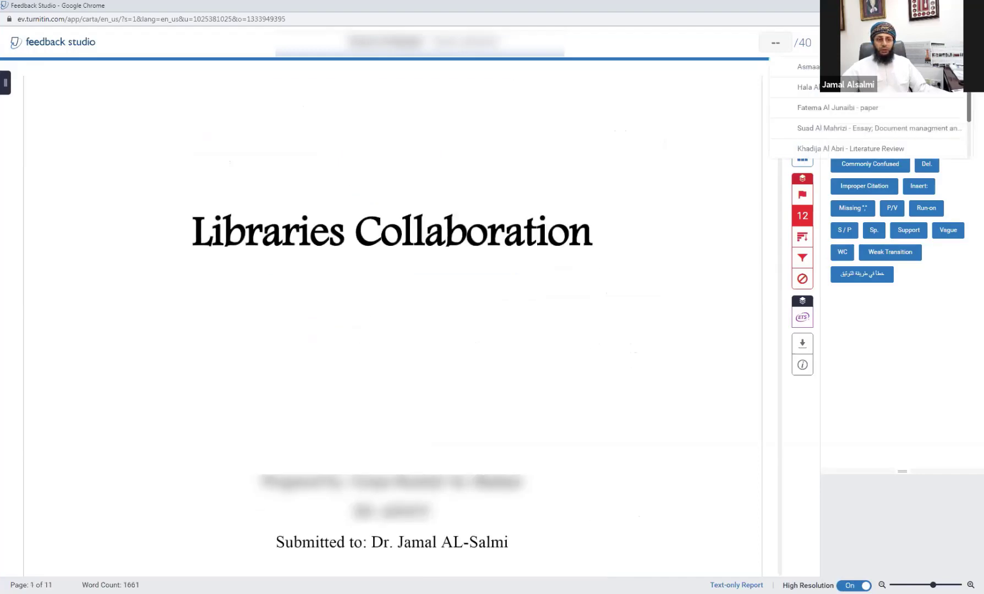
scroll(867, 110, down, 1)
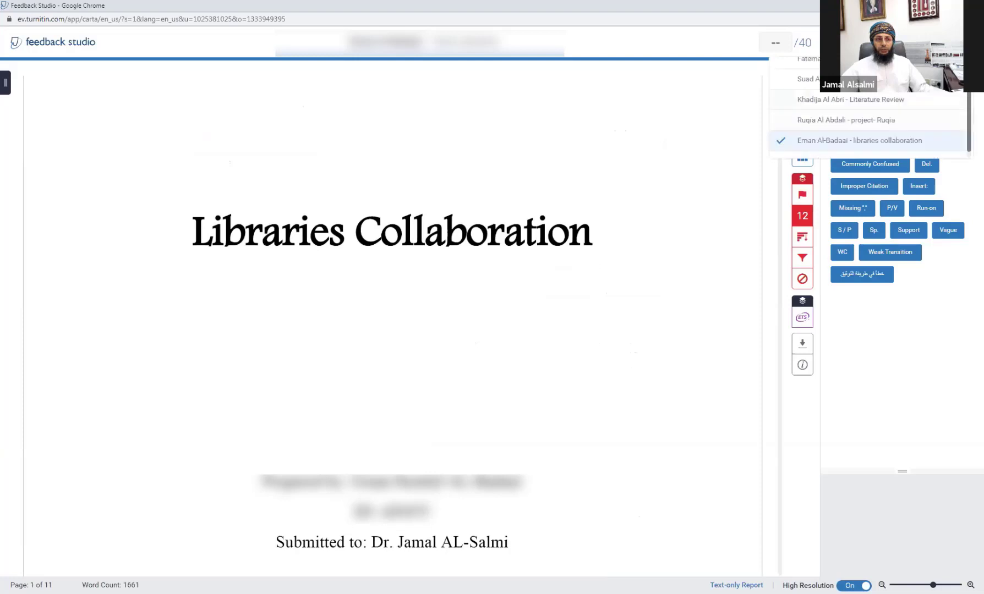
scroll(804, 102, up, 1)
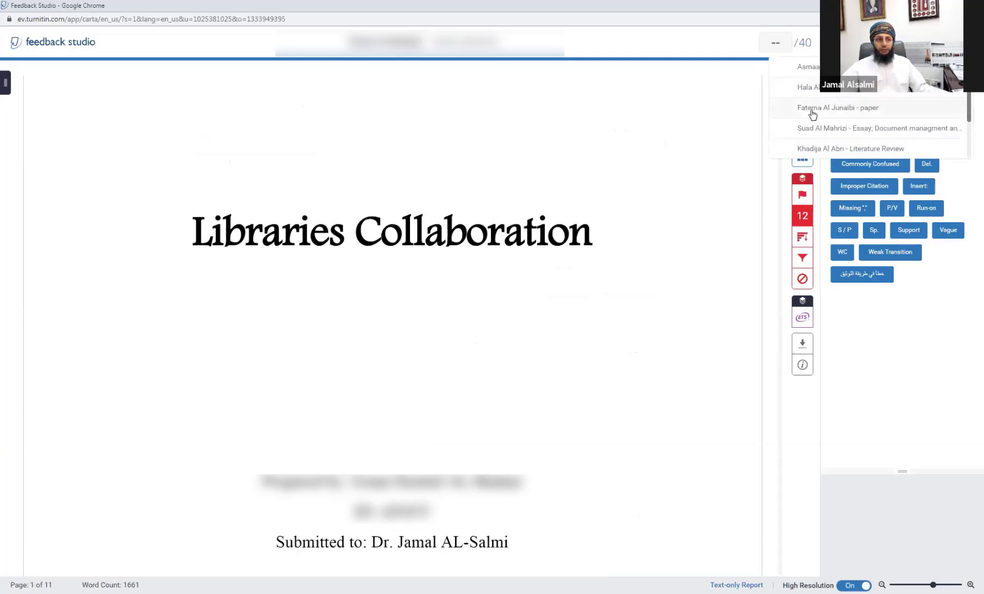
click(812, 109)
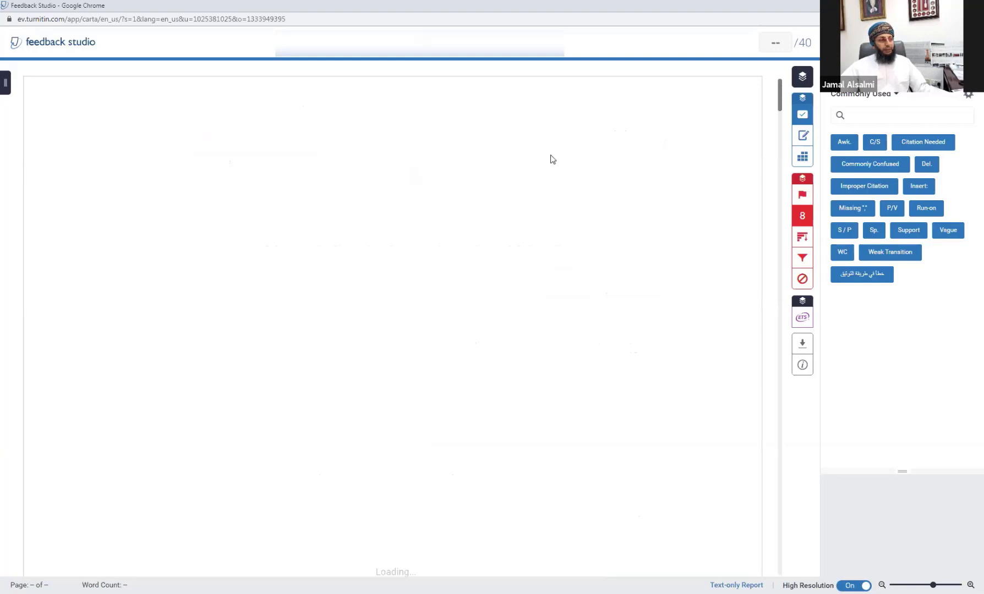
Step: Hide the QuickMarks panel and zoom in slightly so the paper fills the view
scroll(393, 325, down, 6)
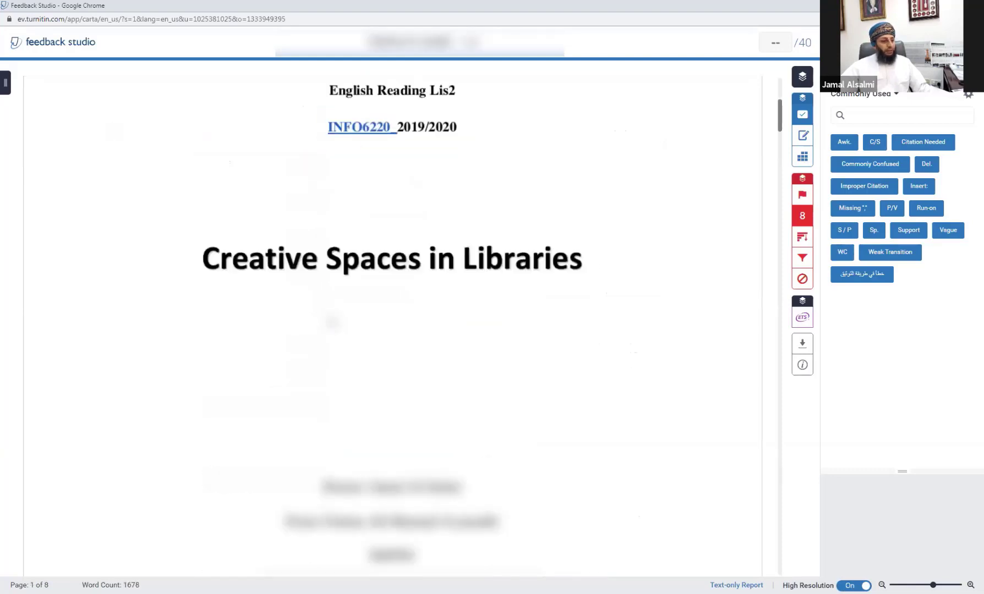
scroll(333, 322, down, 3)
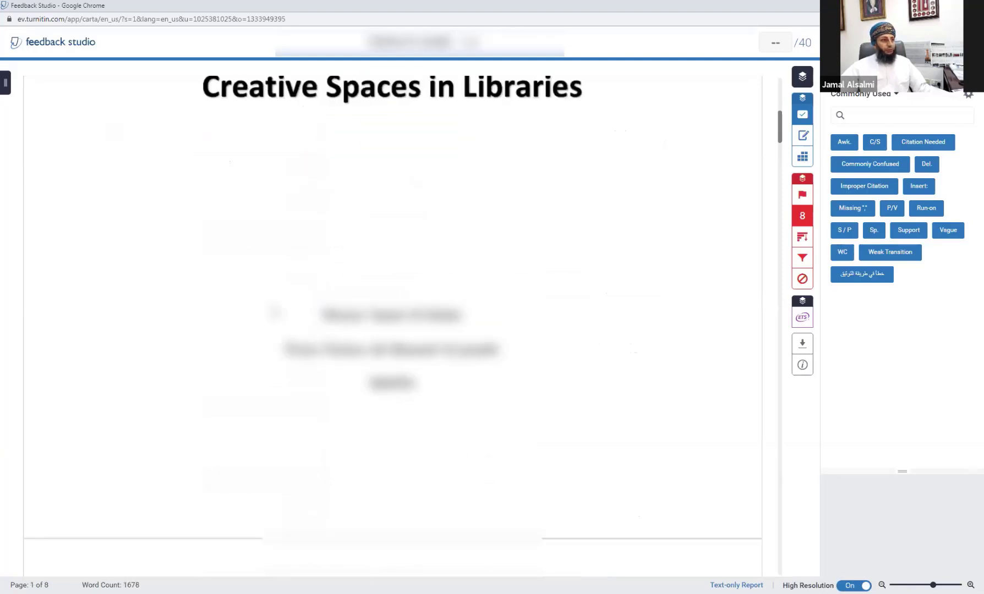
scroll(252, 274, up, 9)
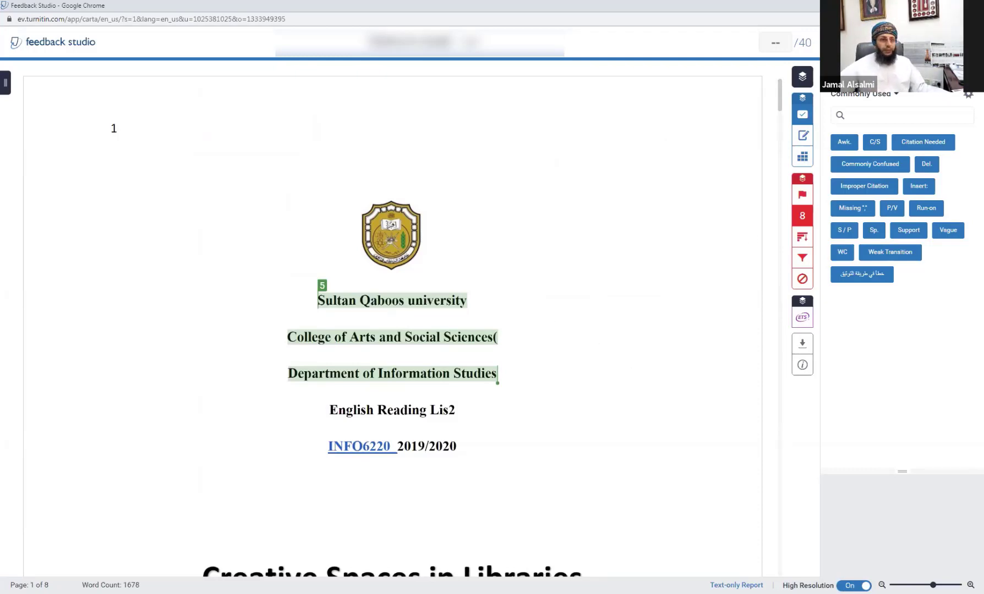
click(802, 216)
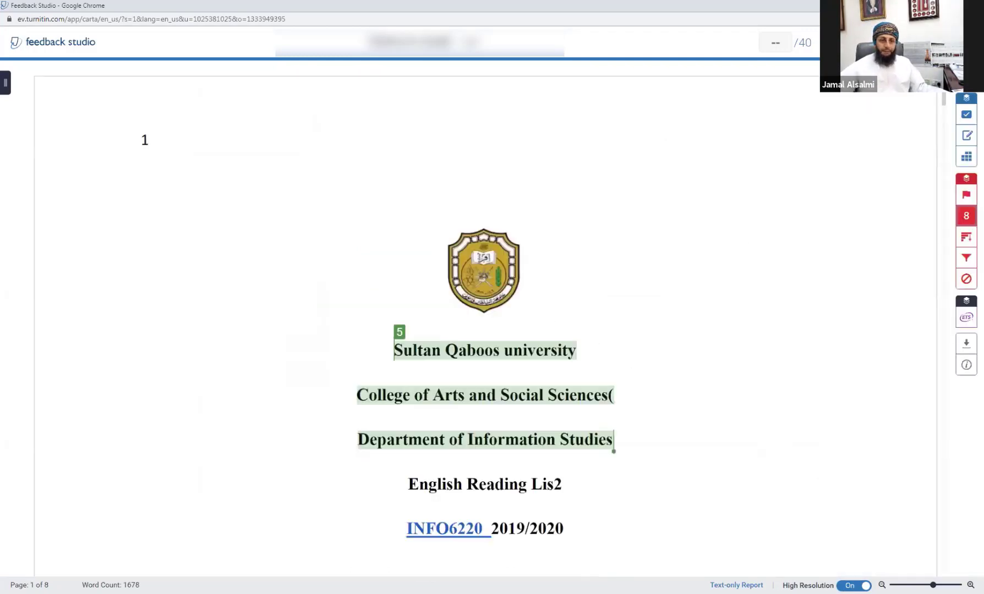
click(970, 585)
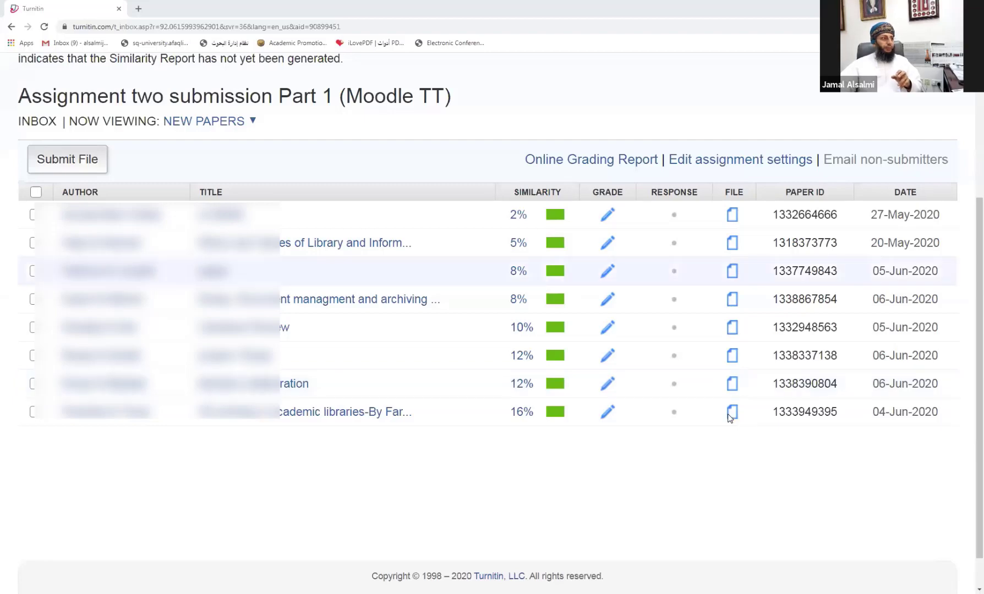
Step: Load elearn.squ.edu.om in a new tab and log in to the Moodle dashboard
click(138, 10)
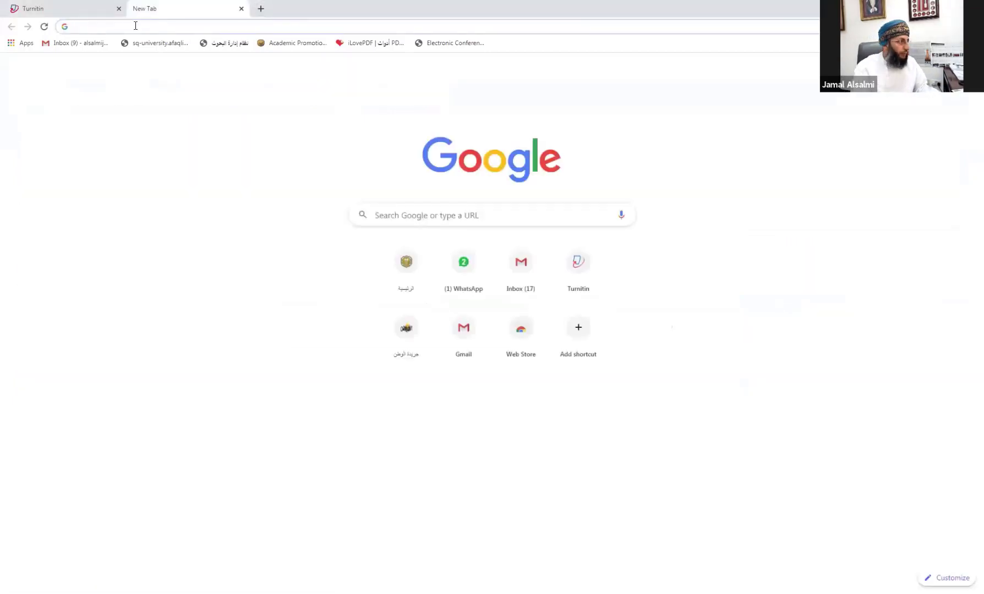
text(elearn.squ.edu.om)
key(Return)
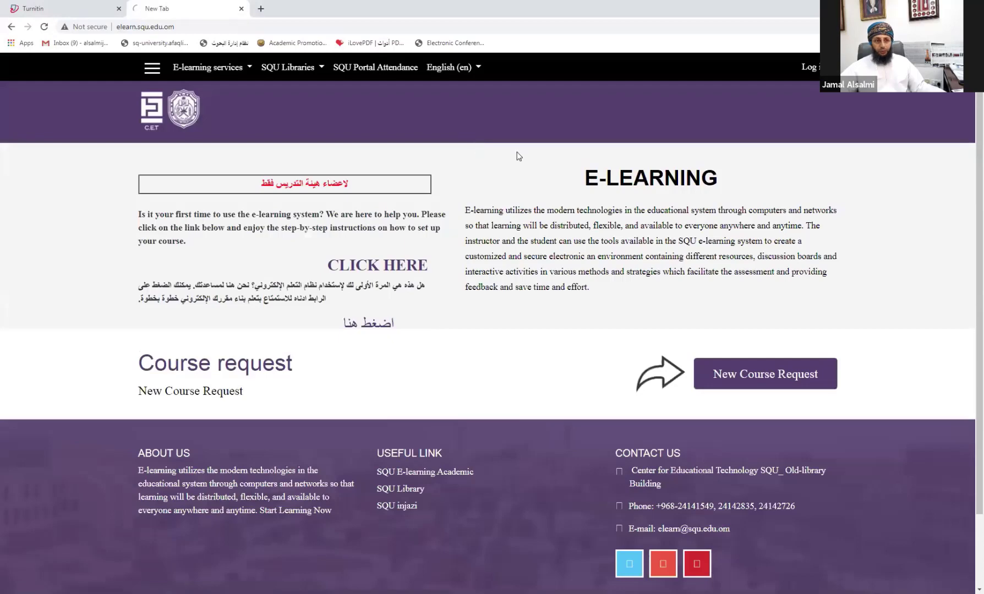
click(809, 67)
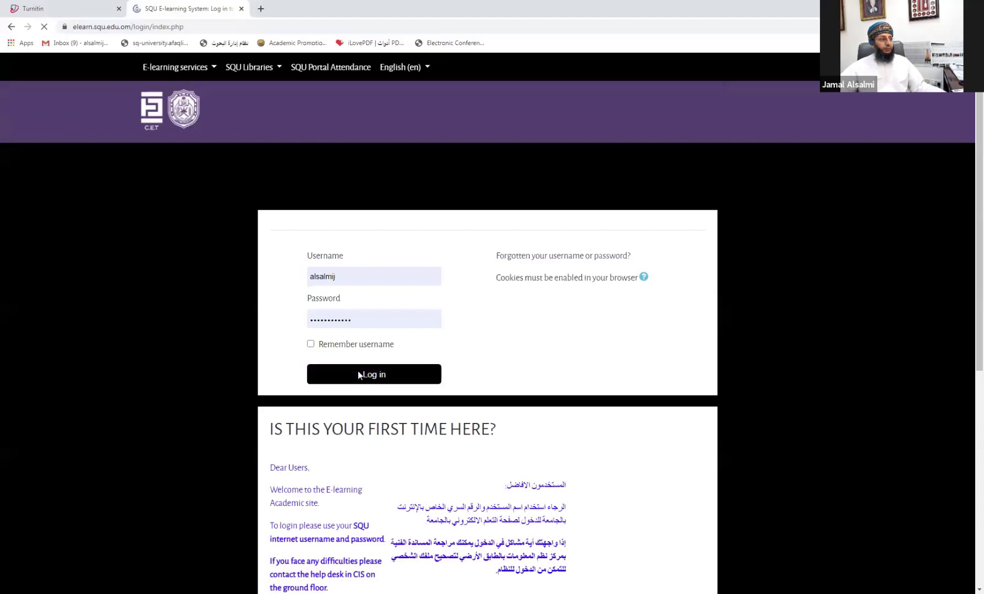
click(359, 373)
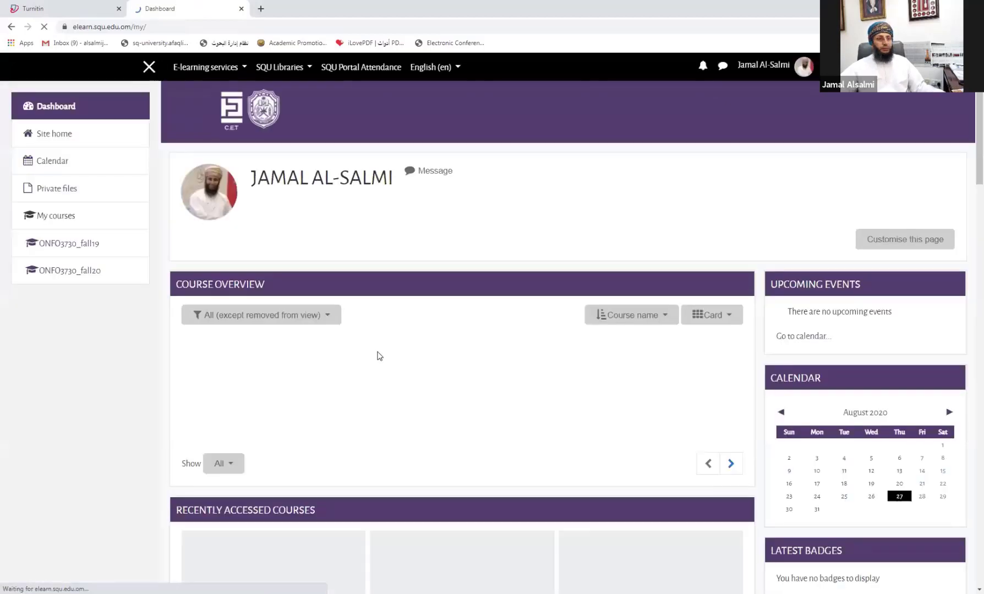
scroll(619, 452, down, 5)
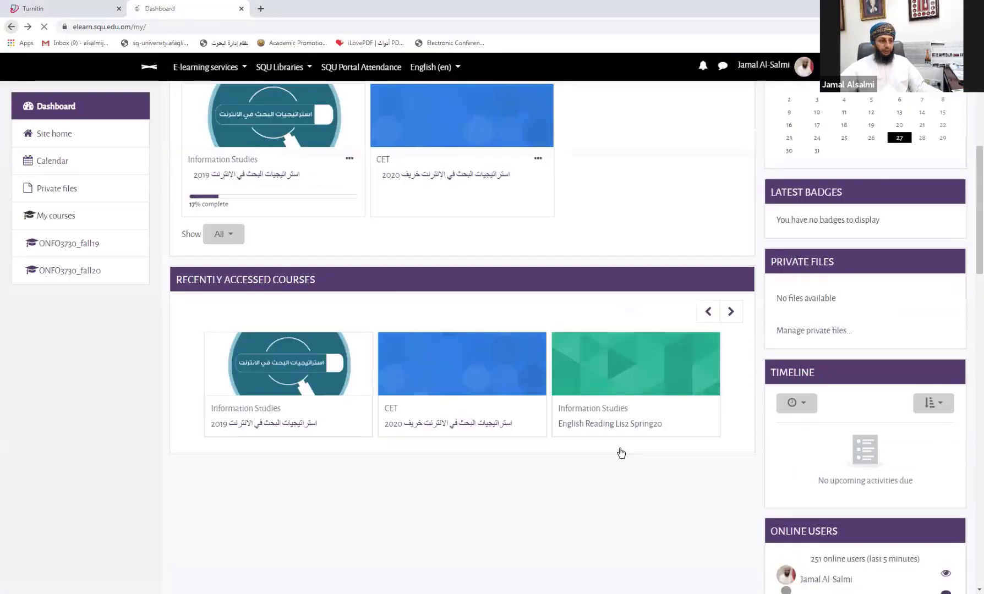
Step: Open English Reading Lis2 Spring20, turn editing on, and open the activity chooser under General
click(591, 379)
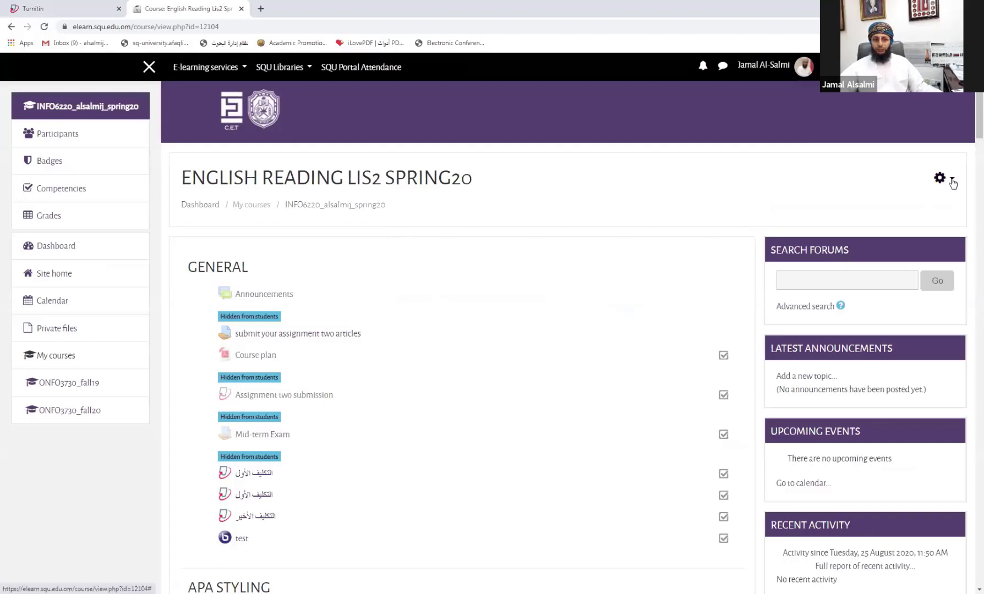
click(950, 179)
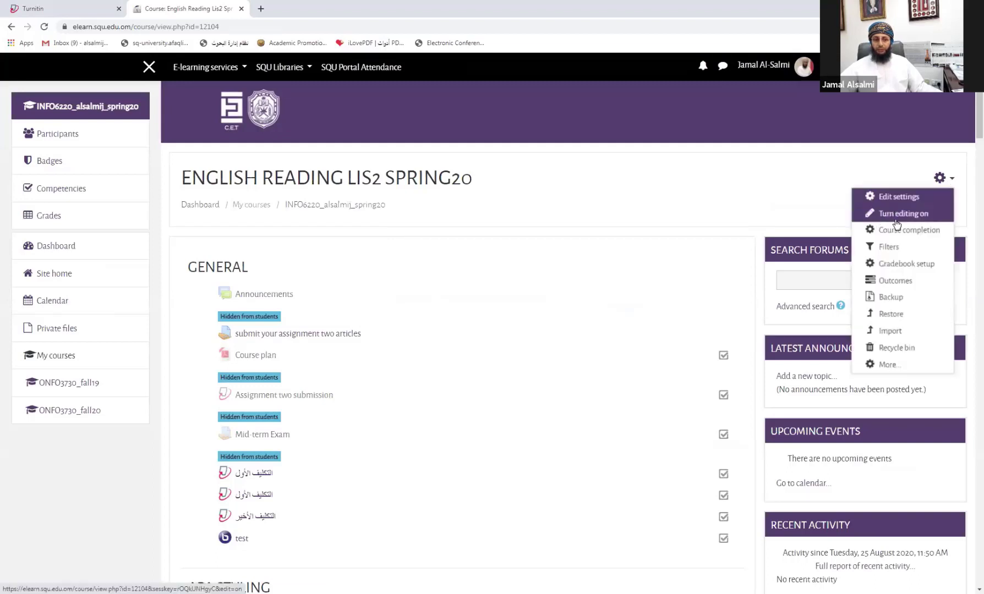
click(890, 217)
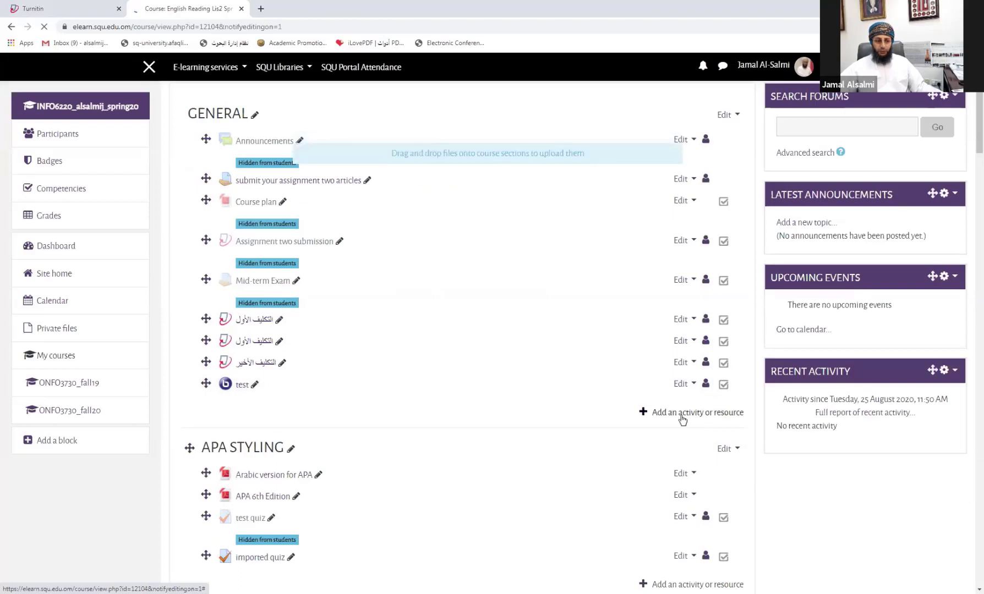
click(689, 414)
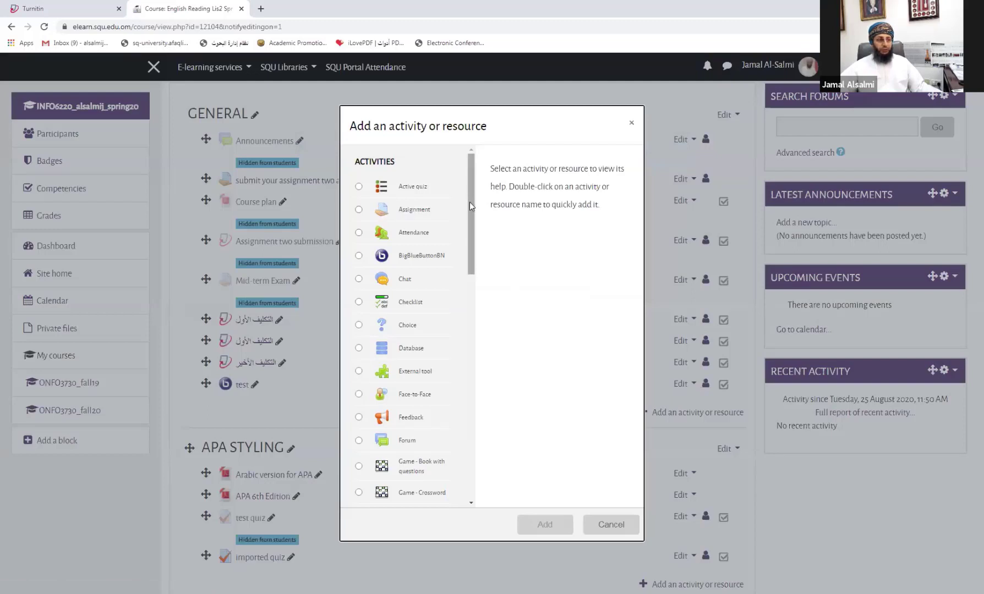
Step: Select Turnitin Assignment 2 in the activity chooser and add it, opening its empty settings form
scroll(470, 204, down, 1)
drag(471, 208, 455, 388)
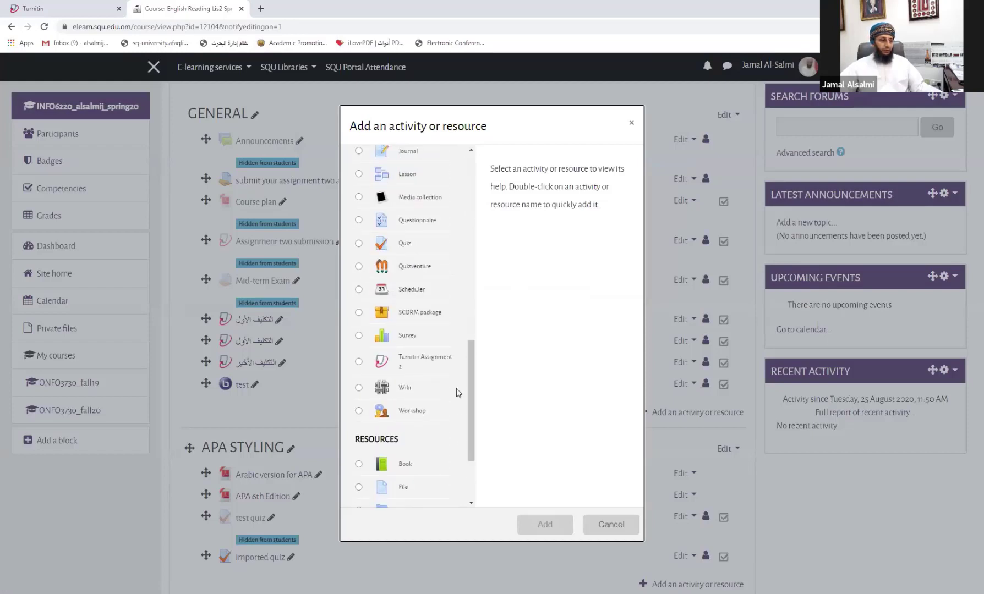
click(359, 363)
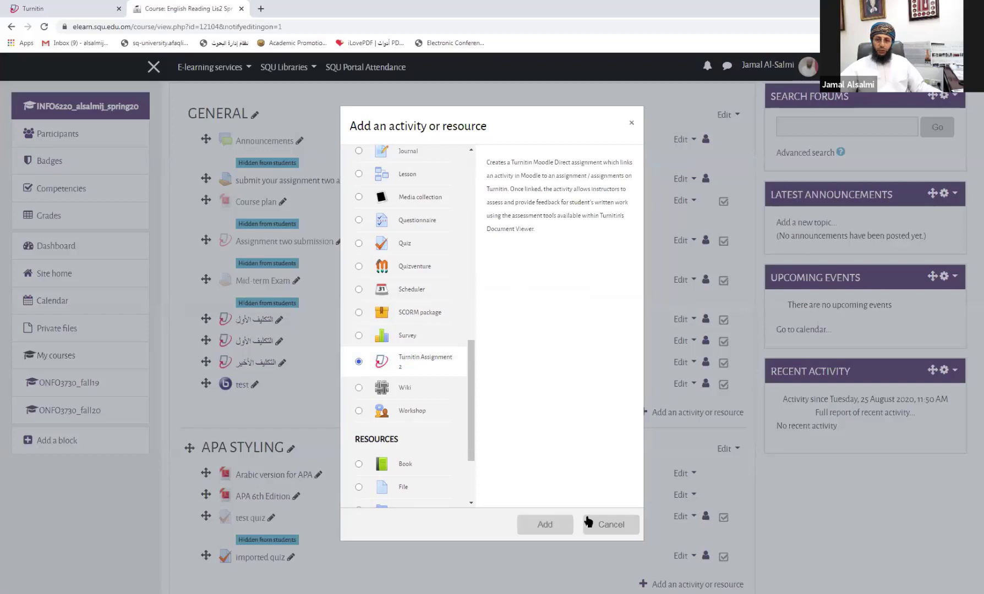
click(553, 526)
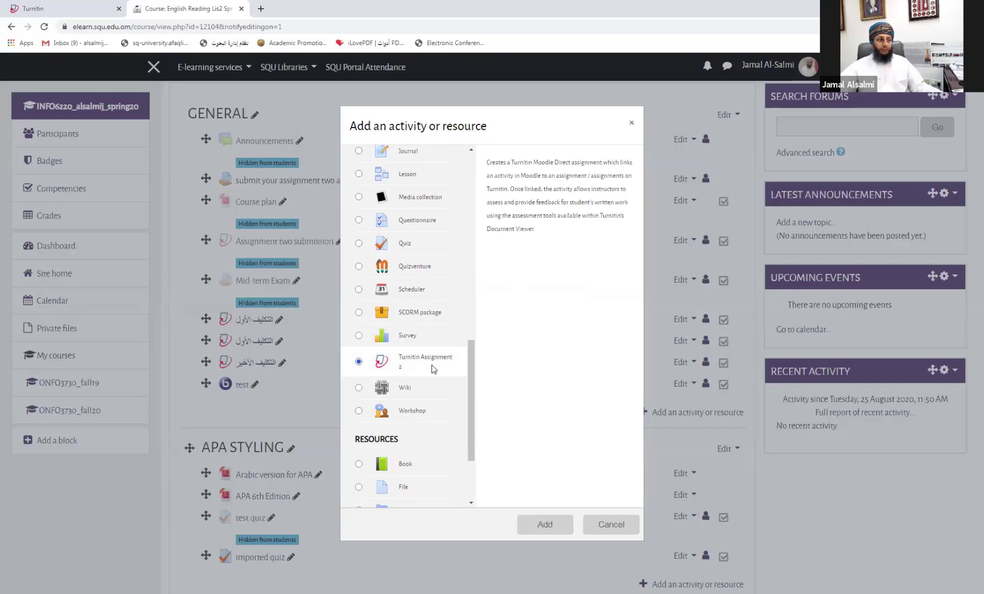
click(547, 525)
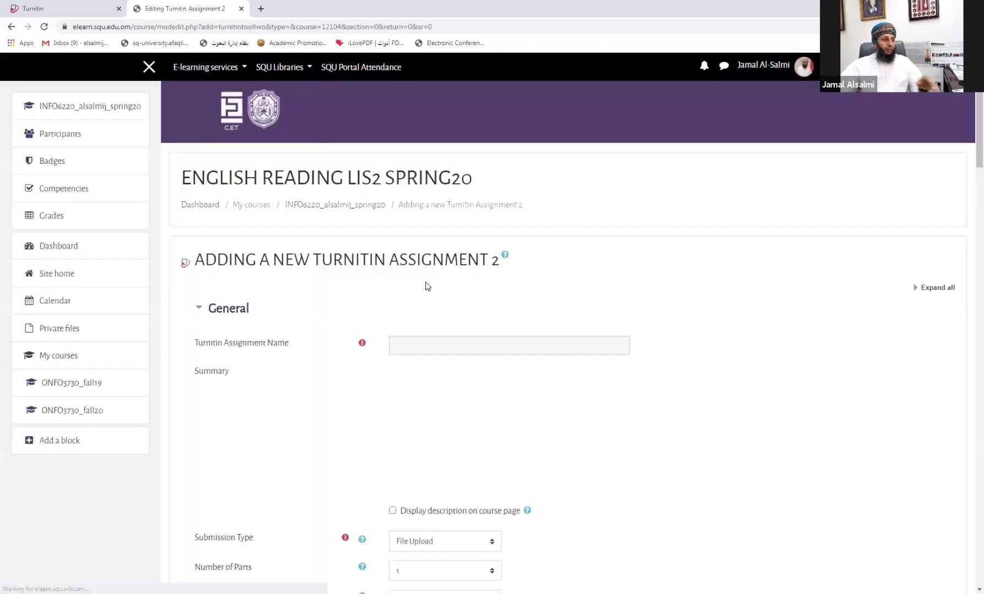
scroll(427, 286, down, 2)
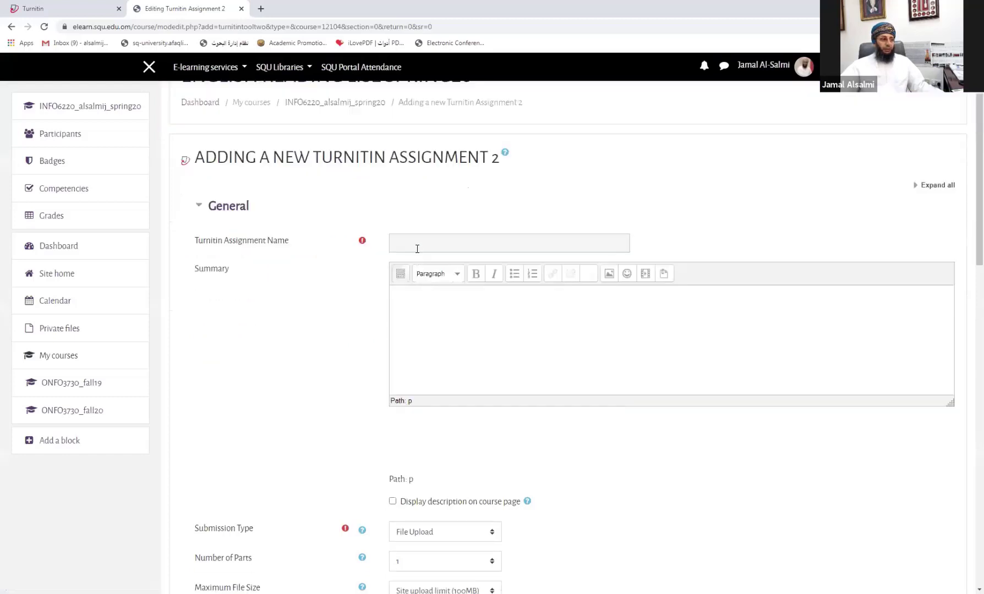
Step: Enter 'First Assignment (test for this course)' as the assignment name and 'dfdfdfdf gfgfgfgf' as the summary
click(409, 244)
text(a)
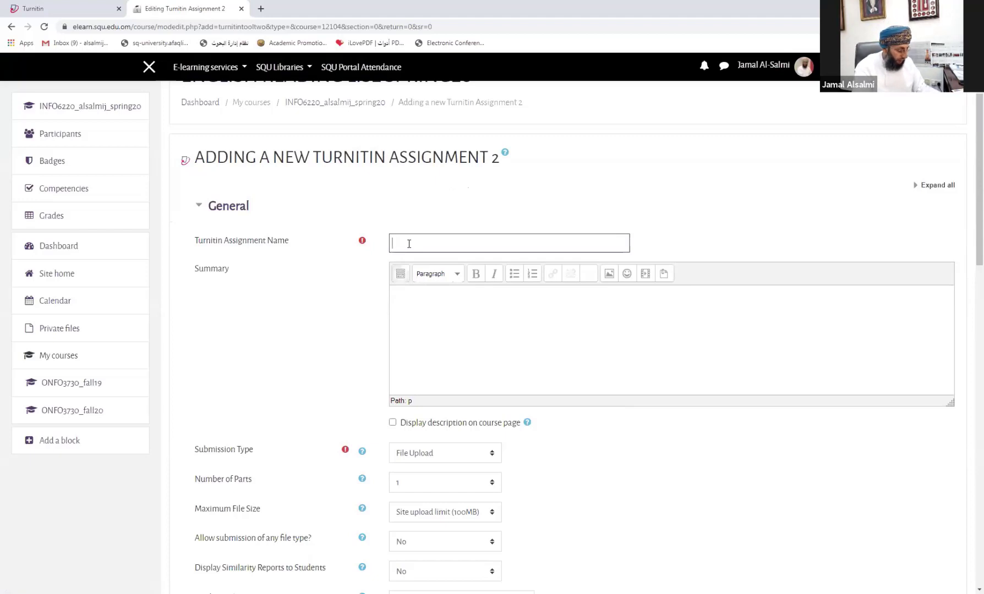
text(irs)
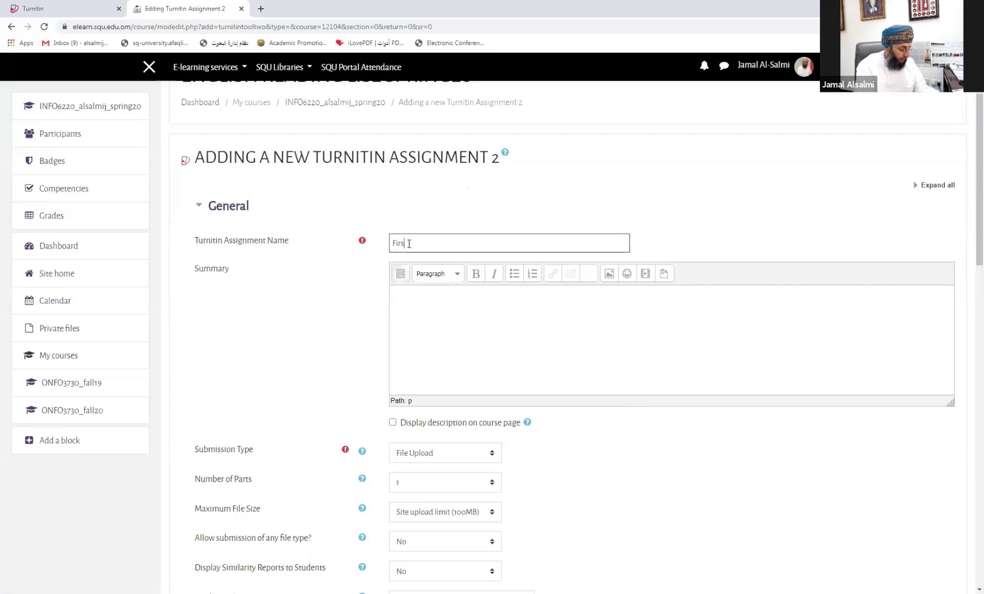
text(t Assignment)
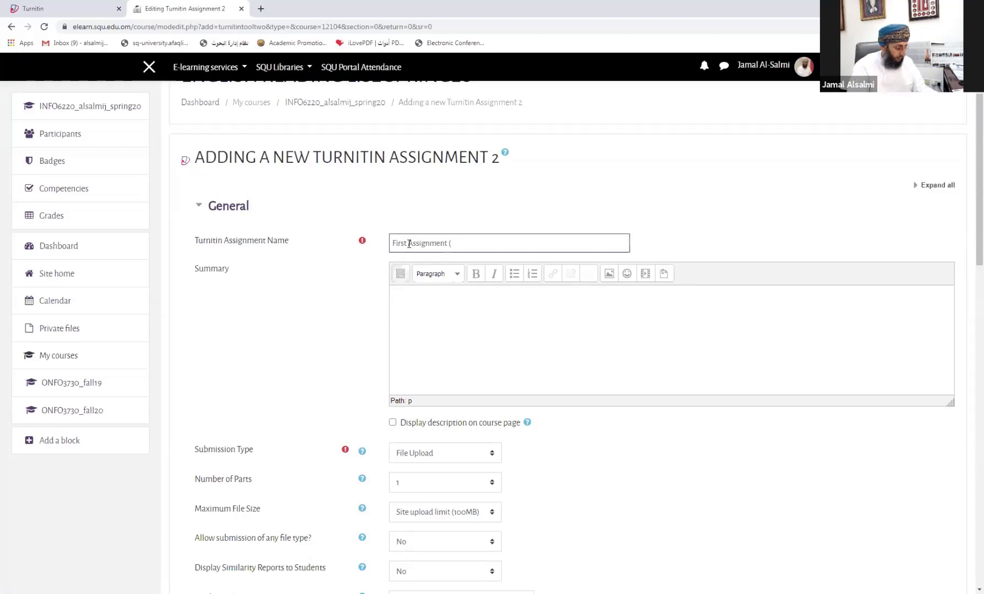
text( (test)
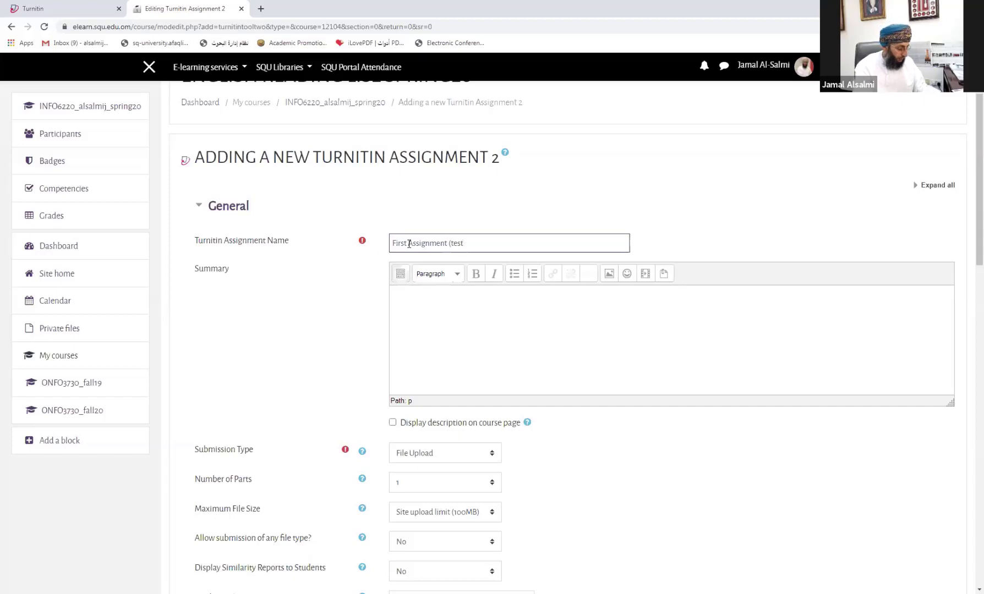
text( for this cour)
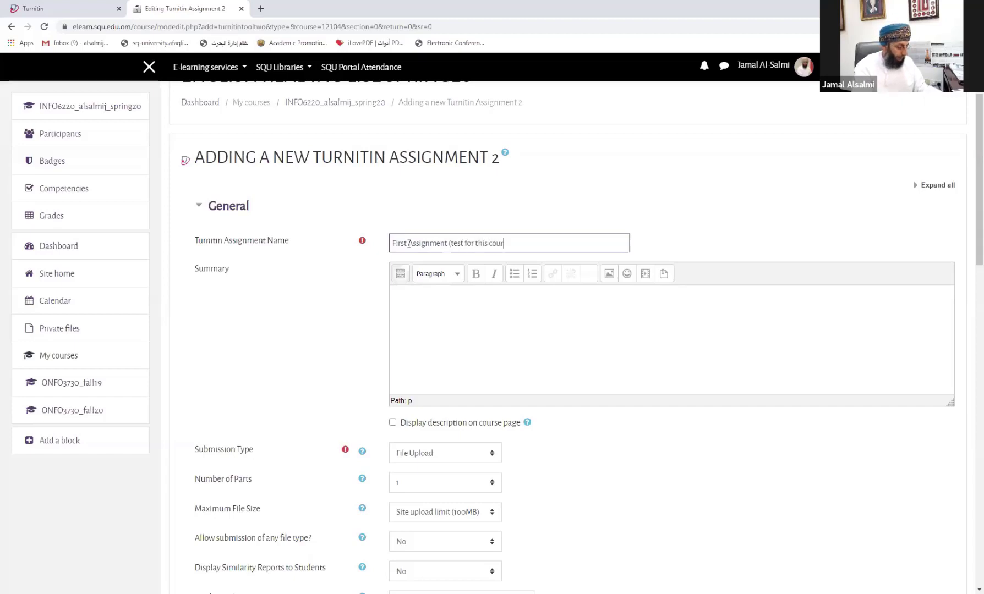
text(se)
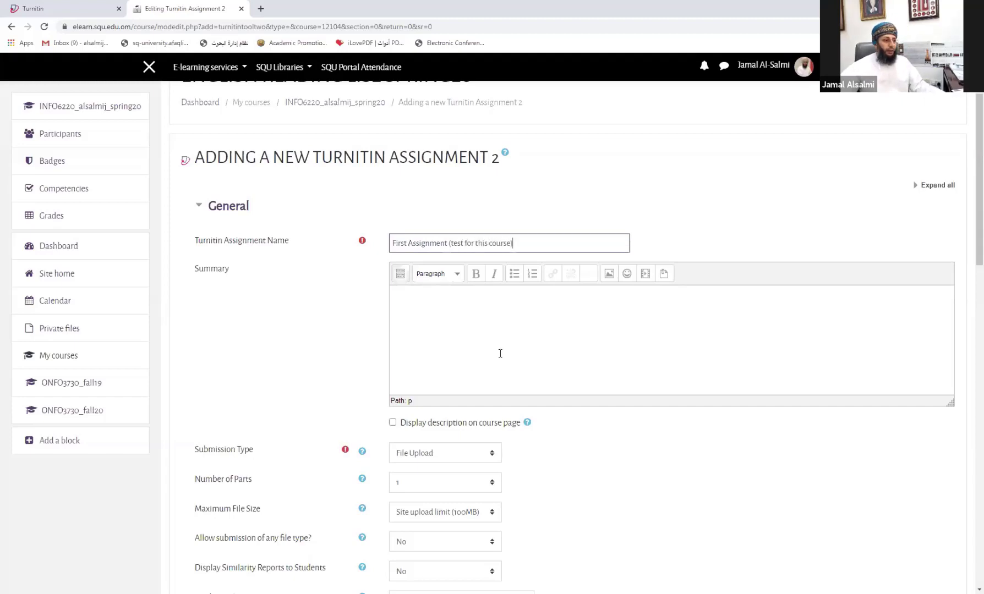
click(418, 300)
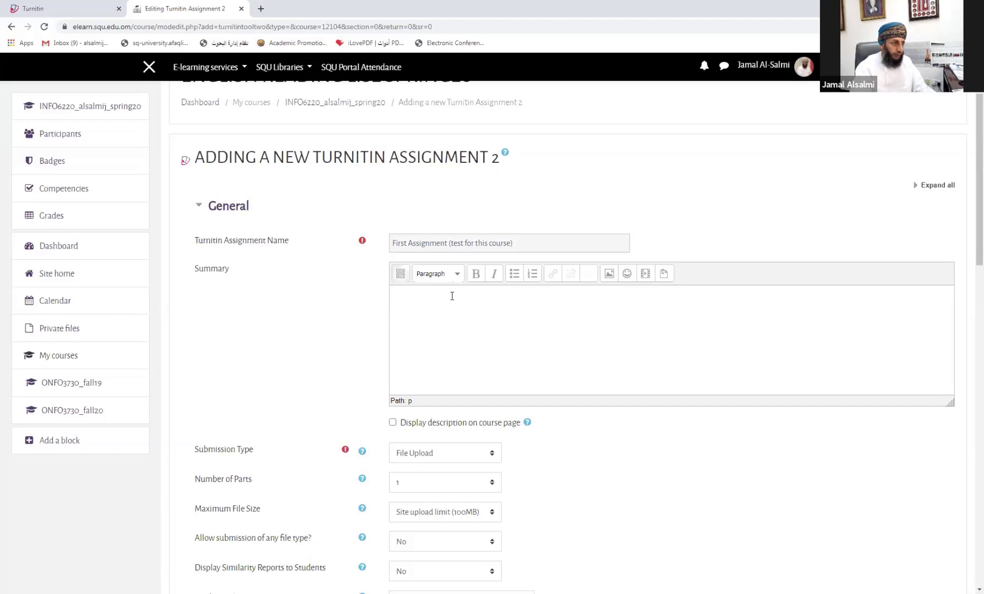
text(dfdfdfdf gfgfgfgf)
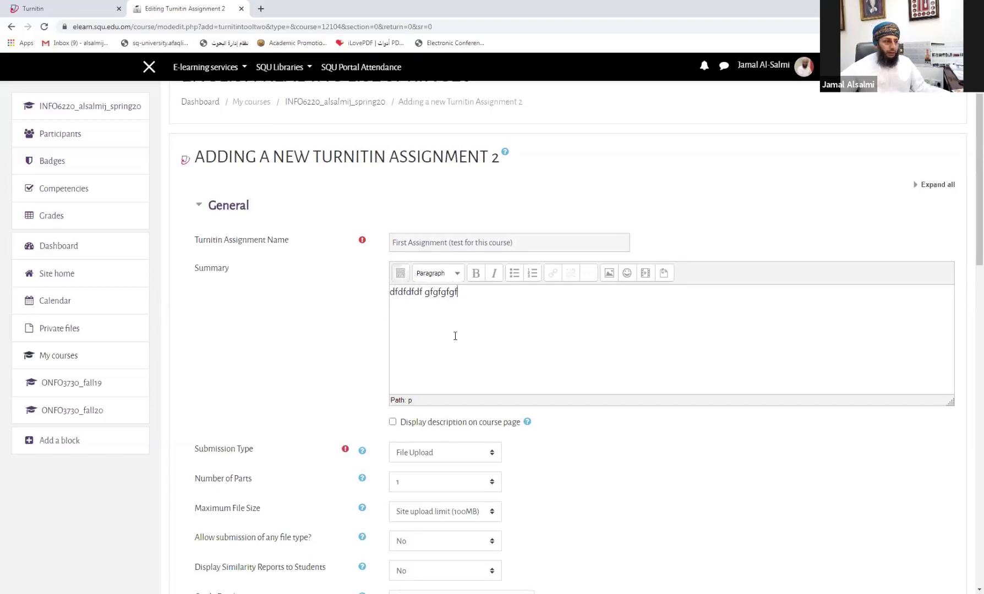
scroll(455, 336, down, 3)
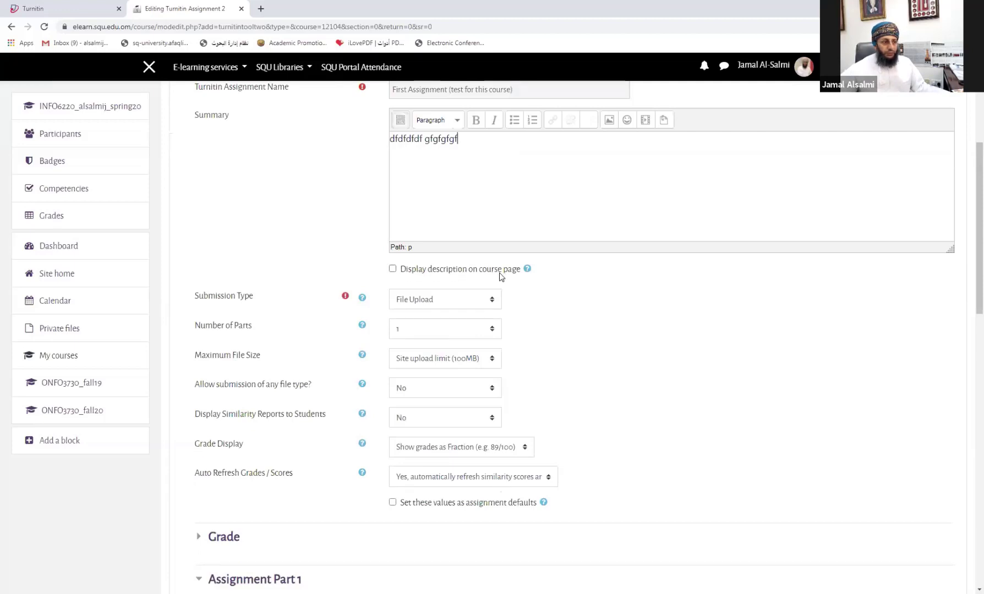
click(408, 271)
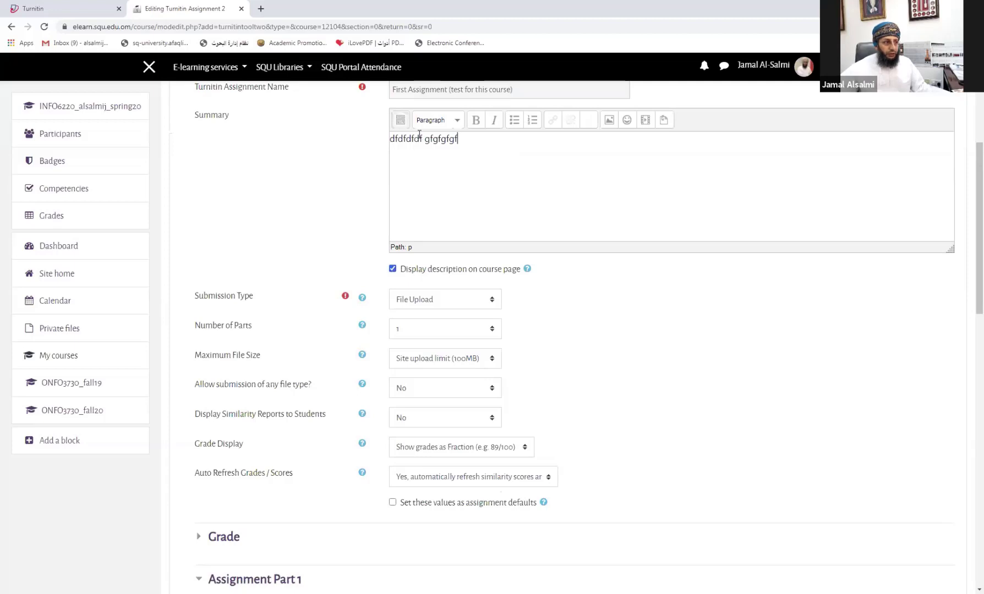
scroll(483, 170, up, 1)
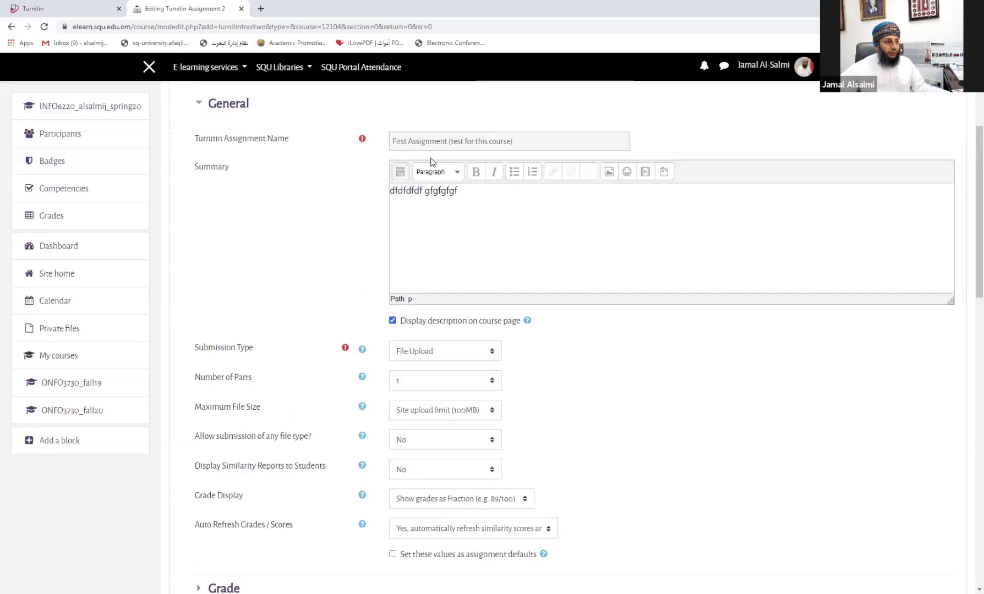
scroll(432, 165, up, 1)
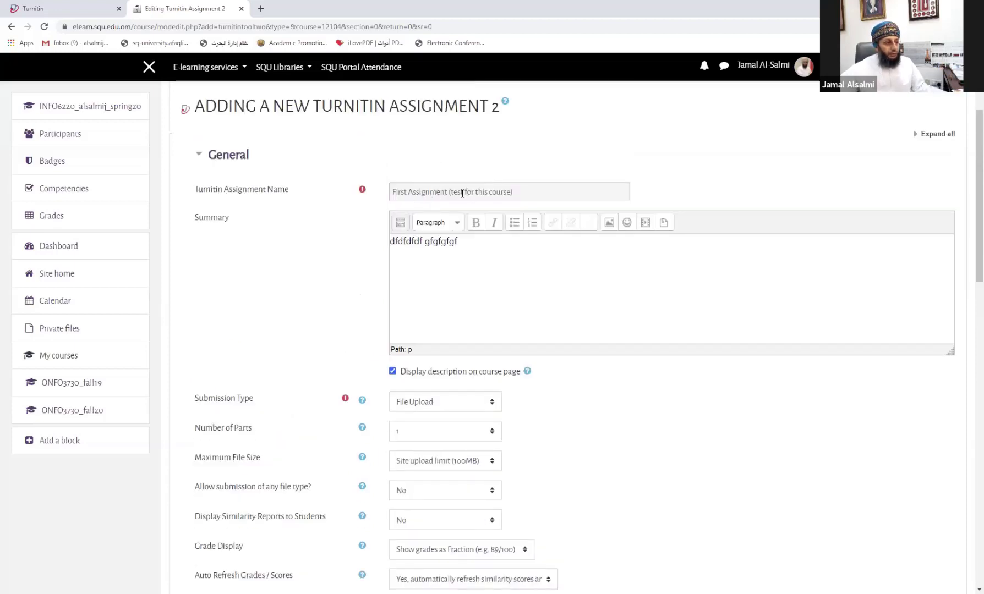
scroll(367, 308, down, 2)
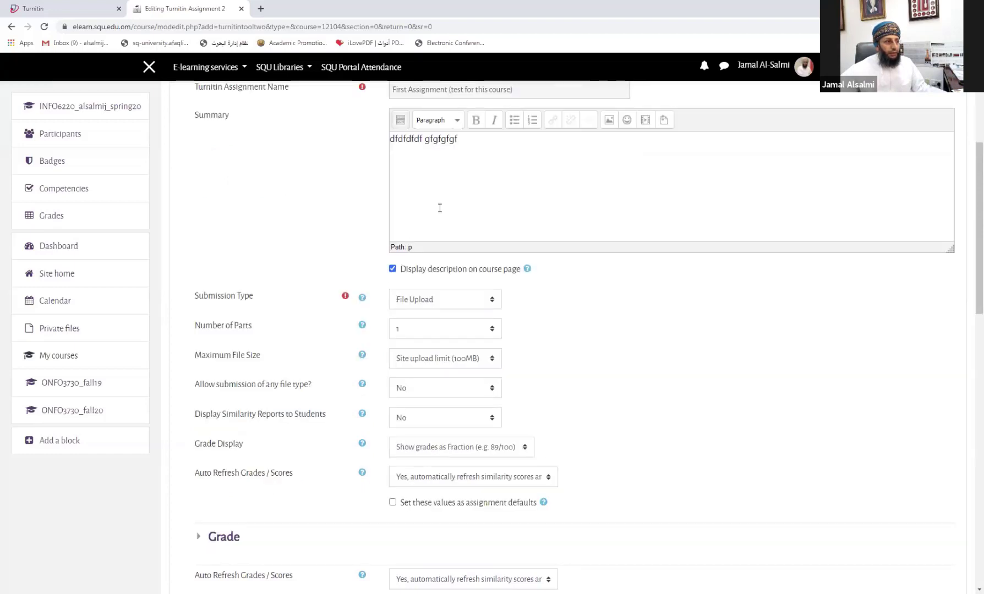
scroll(443, 207, up, 3)
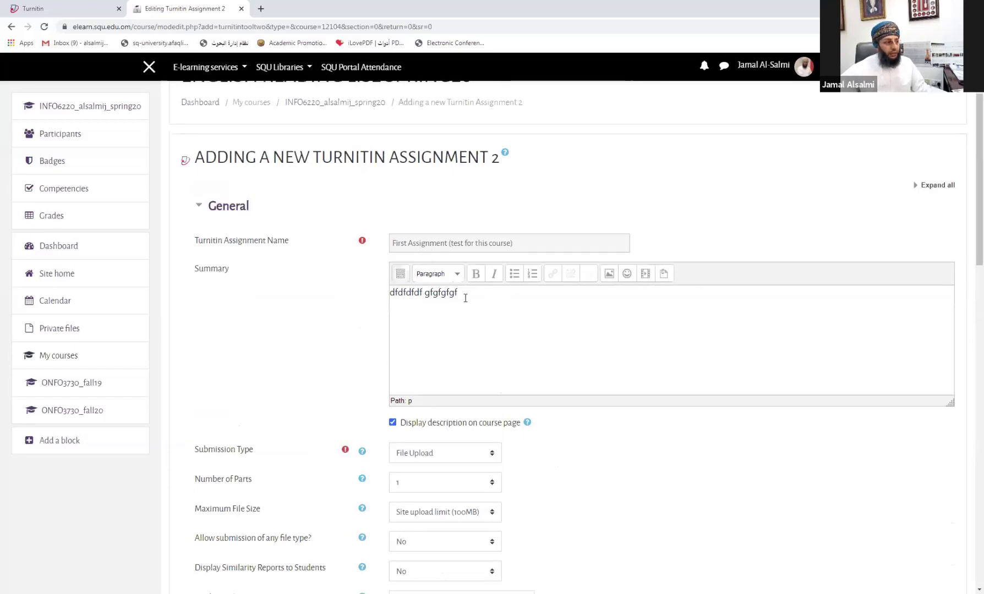
scroll(399, 348, down, 1)
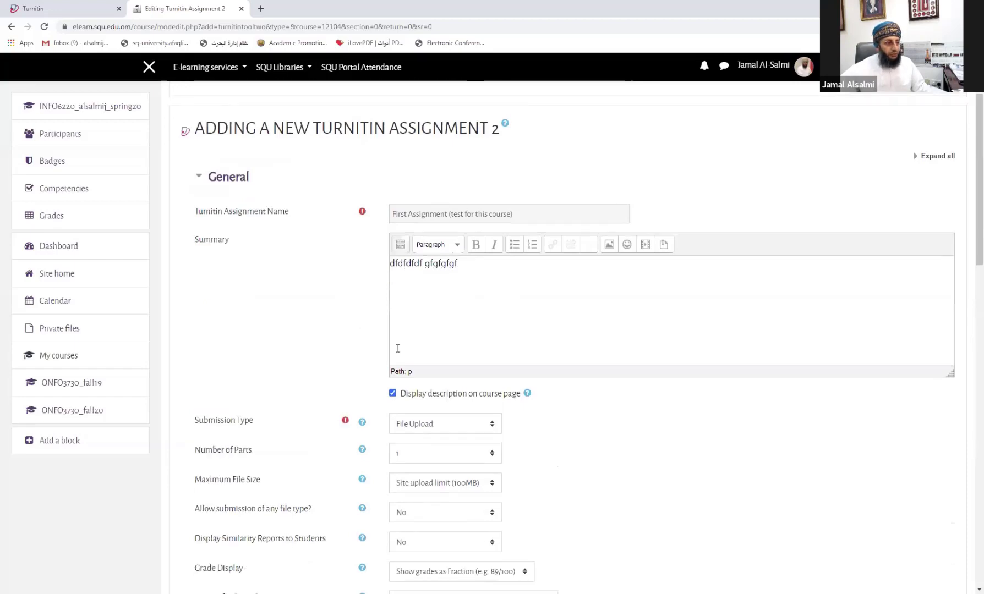
scroll(407, 330, down, 2)
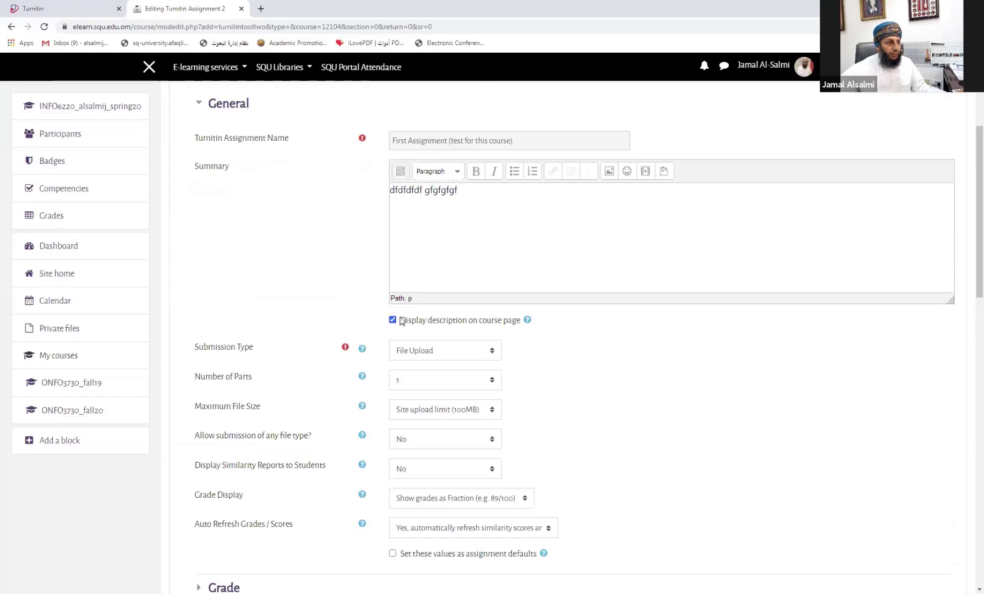
scroll(401, 326, down, 4)
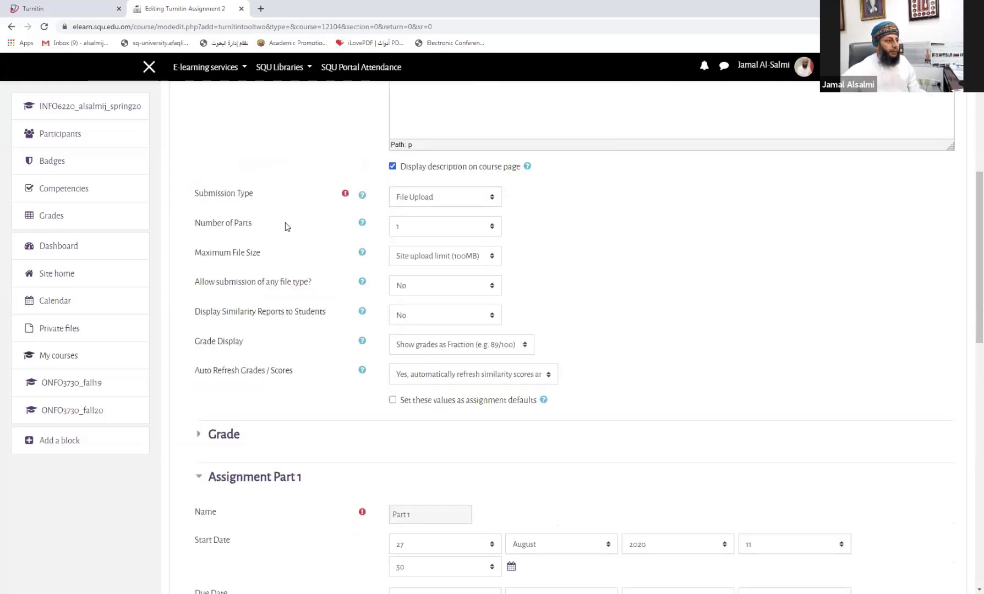
click(428, 201)
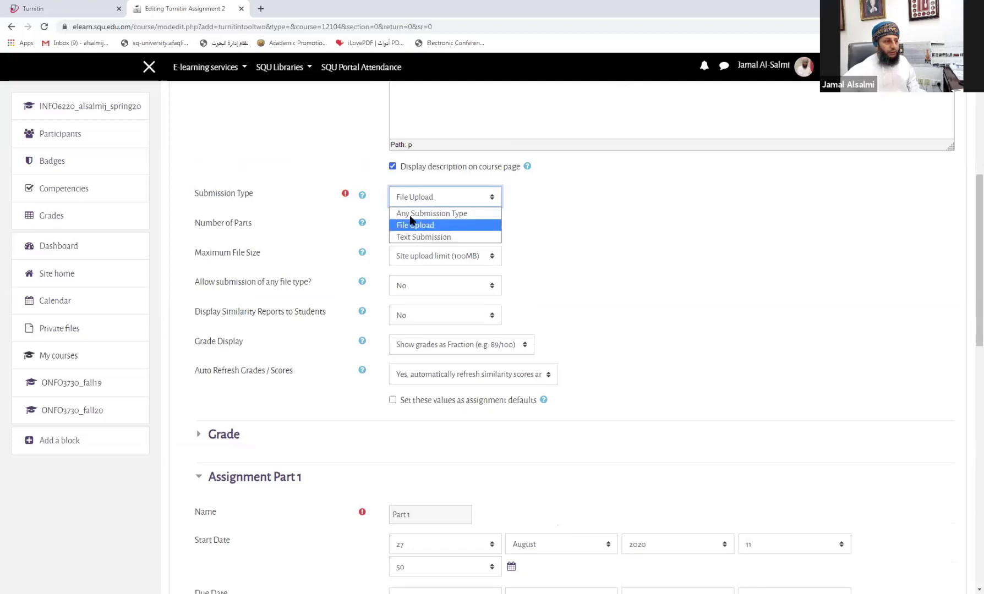
click(412, 203)
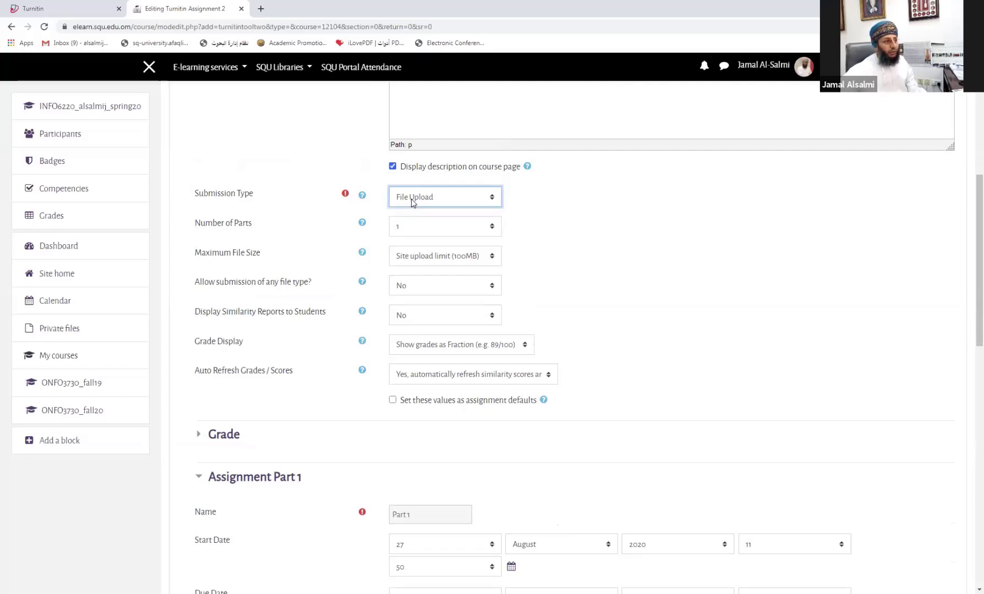
click(429, 228)
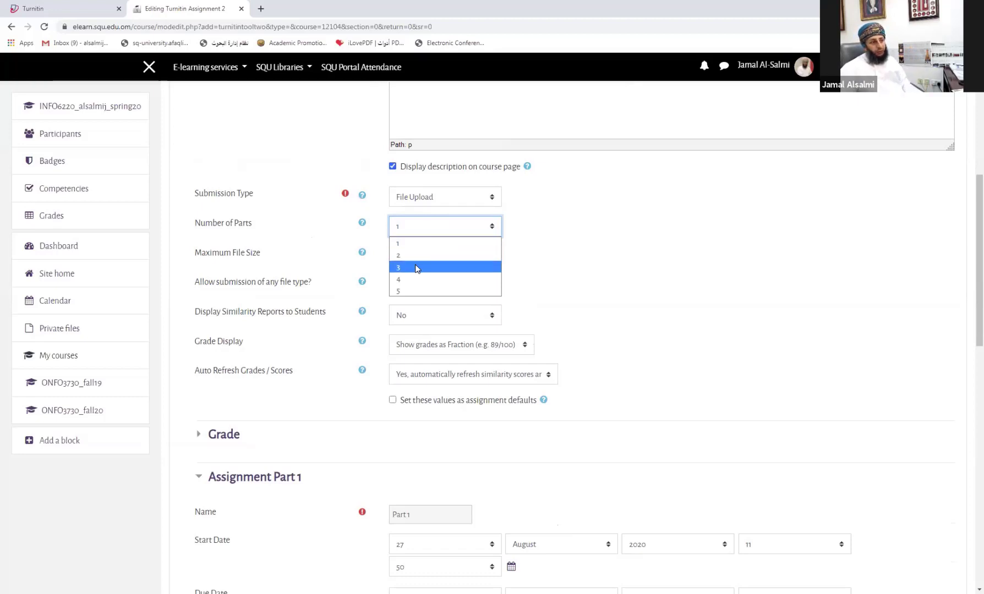
click(548, 246)
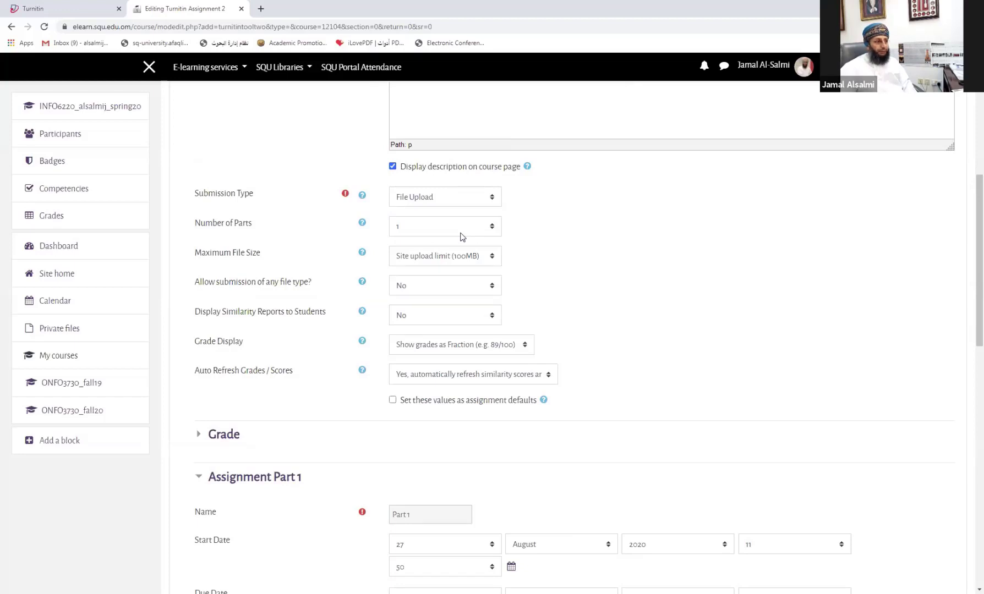
click(417, 259)
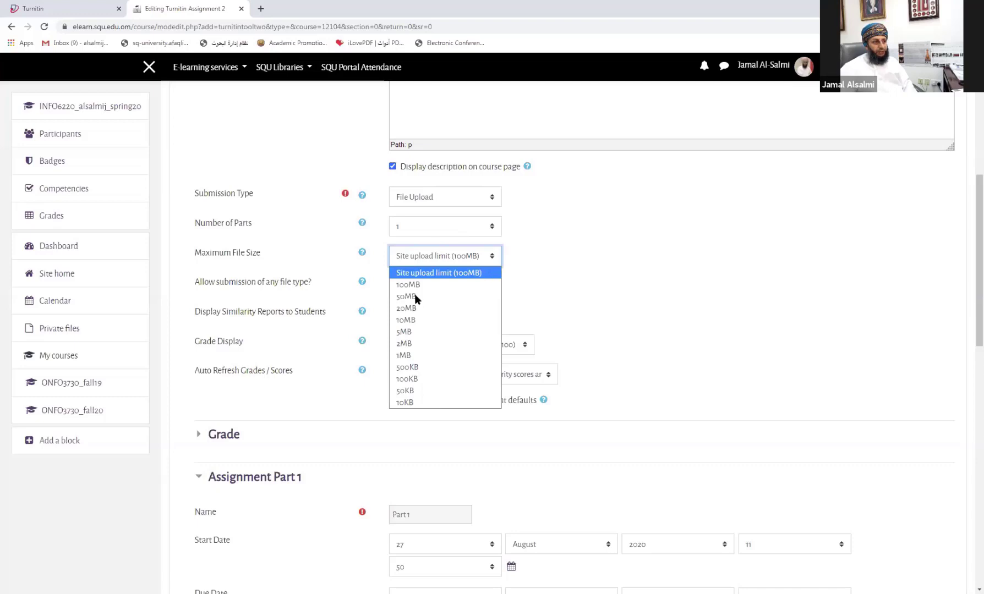
click(440, 272)
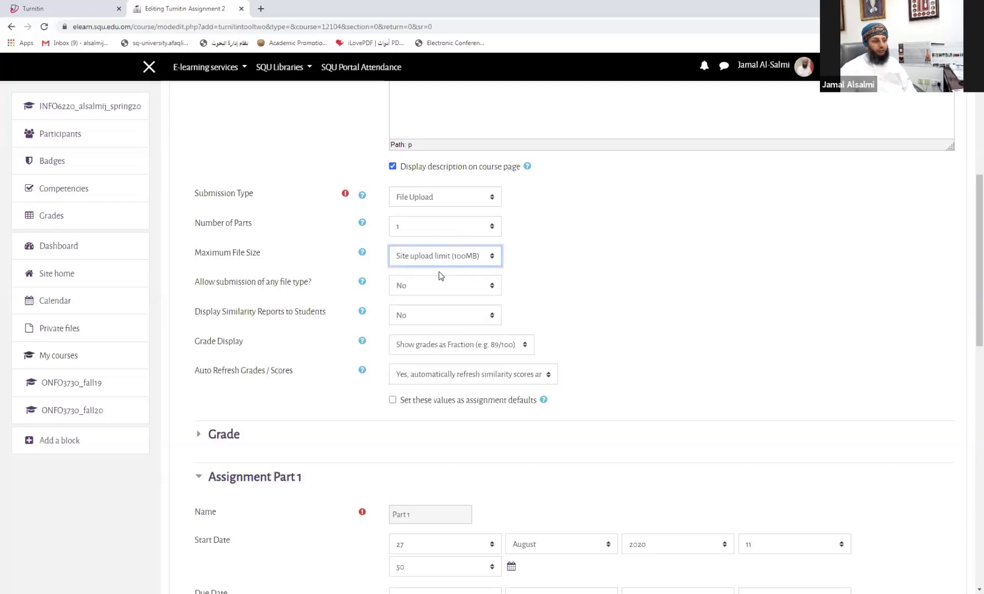
scroll(547, 261, down, 1)
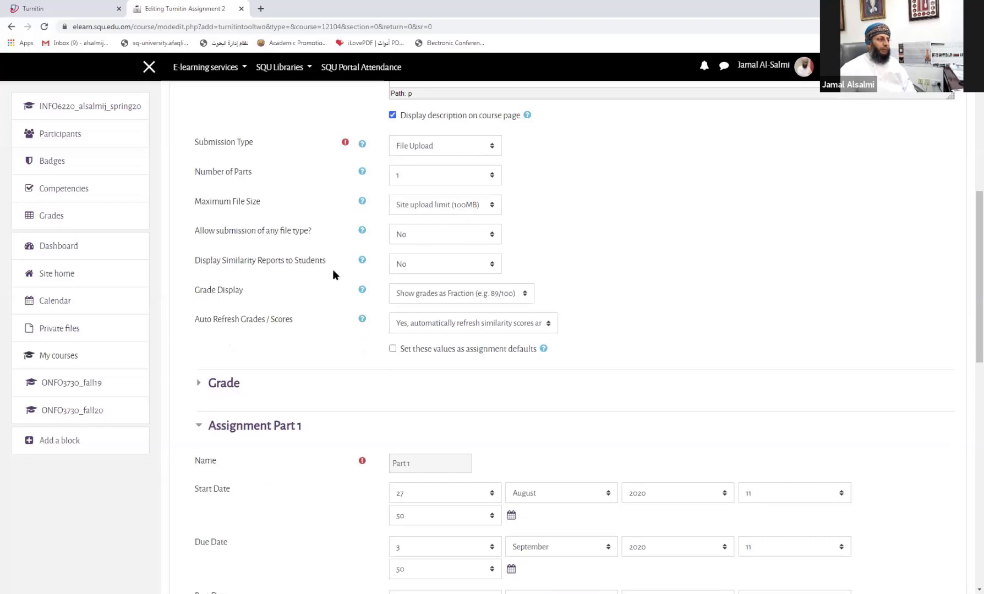
scroll(333, 273, down, 1)
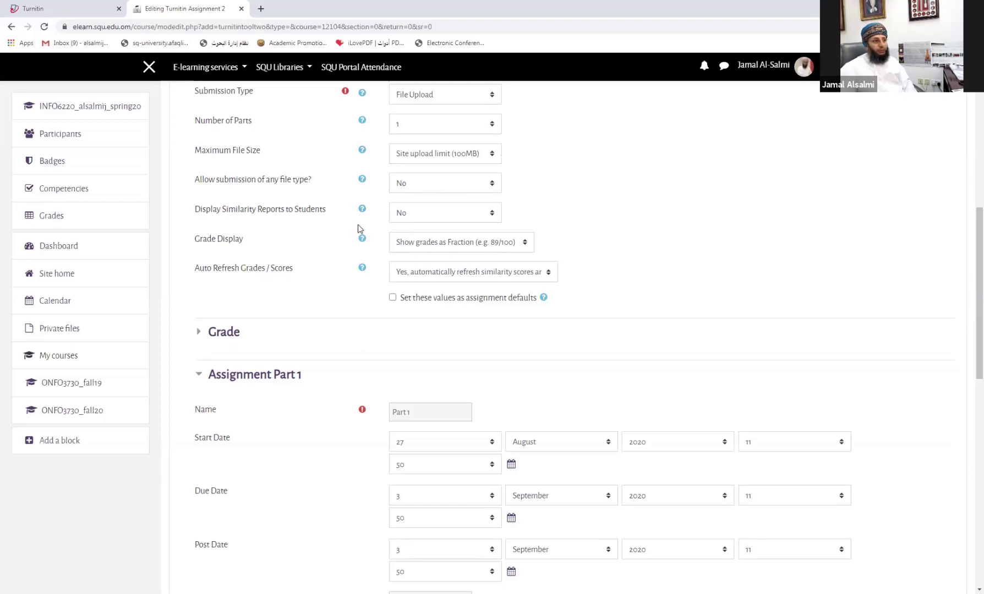
Step: Keep similarity reports hidden from students and set grade display to 'Show grades as Percentage'
click(423, 216)
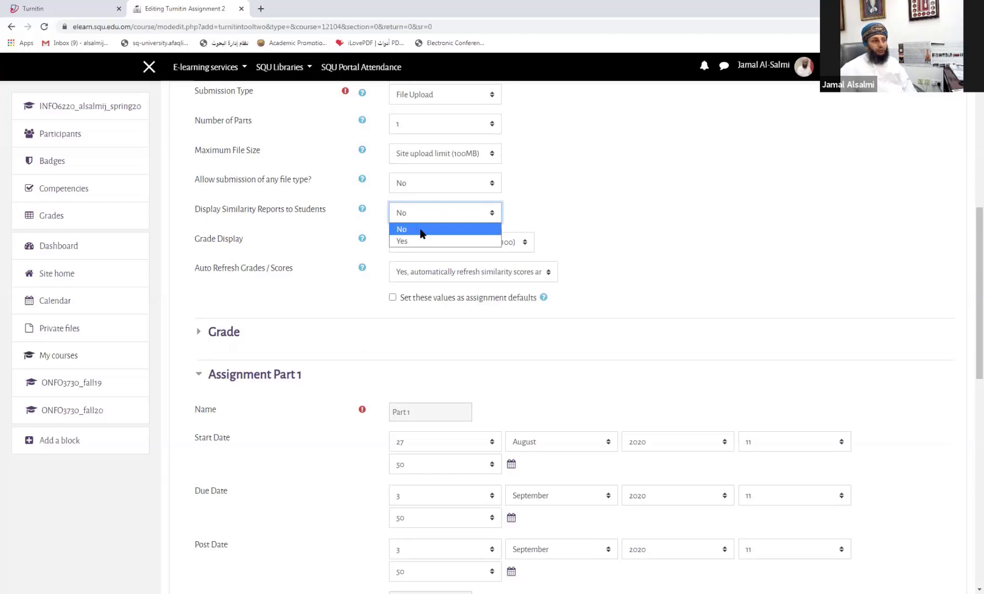
click(542, 205)
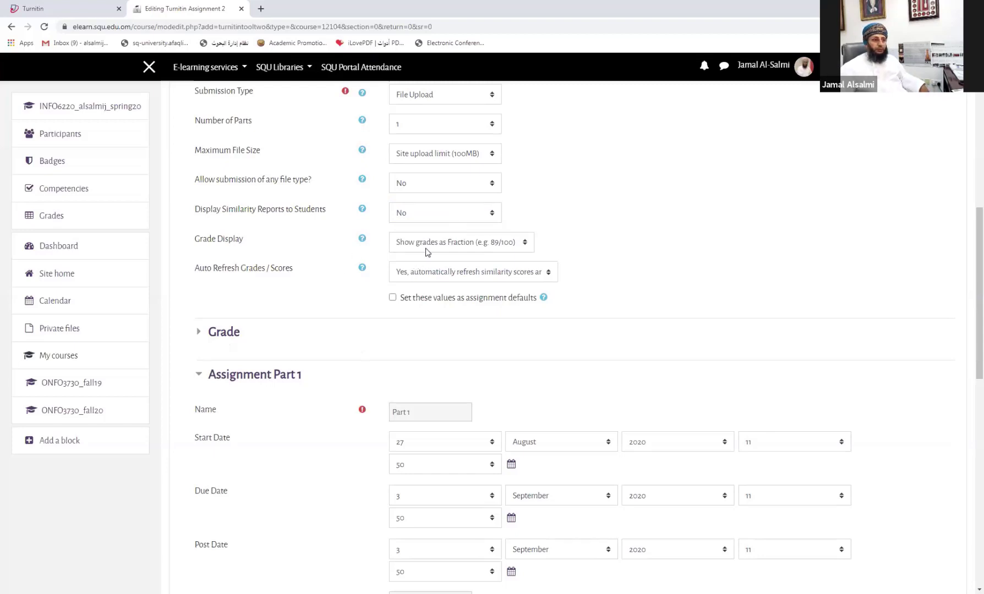
click(443, 245)
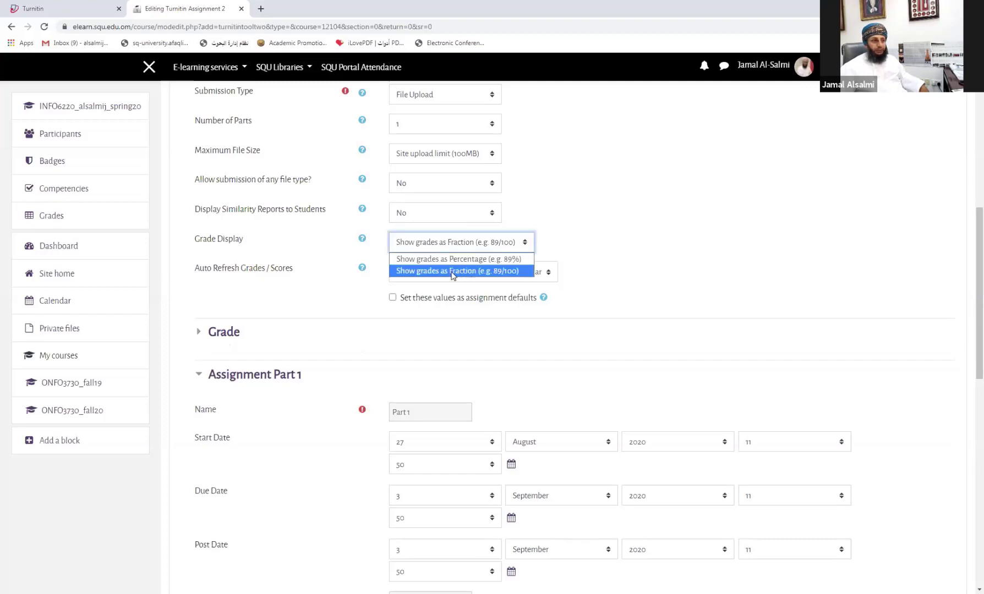
click(473, 259)
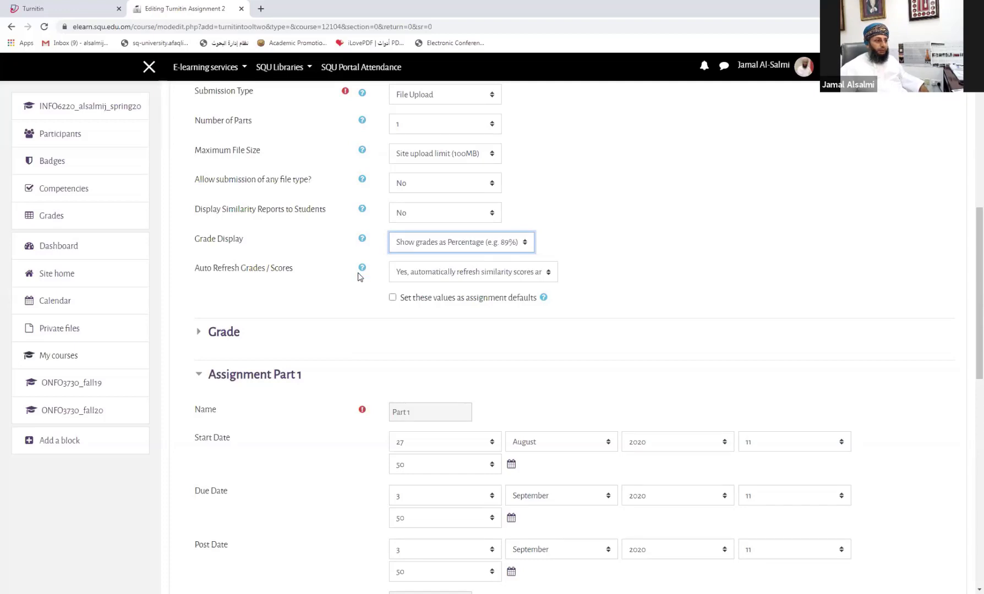
Step: Leave automatic score and grade refresh on, then expand the Grade section
scroll(347, 267, down, 2)
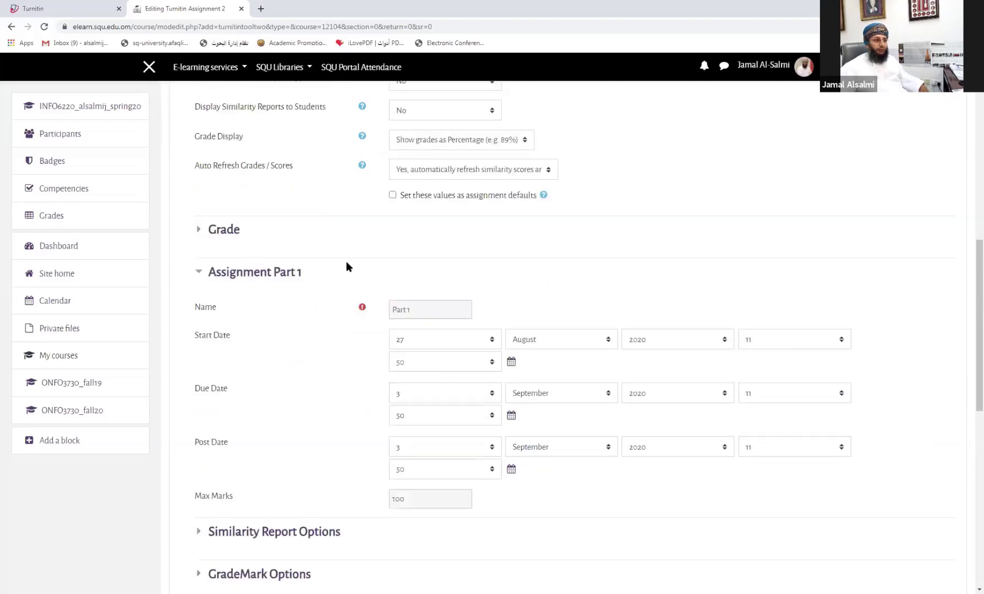
click(456, 169)
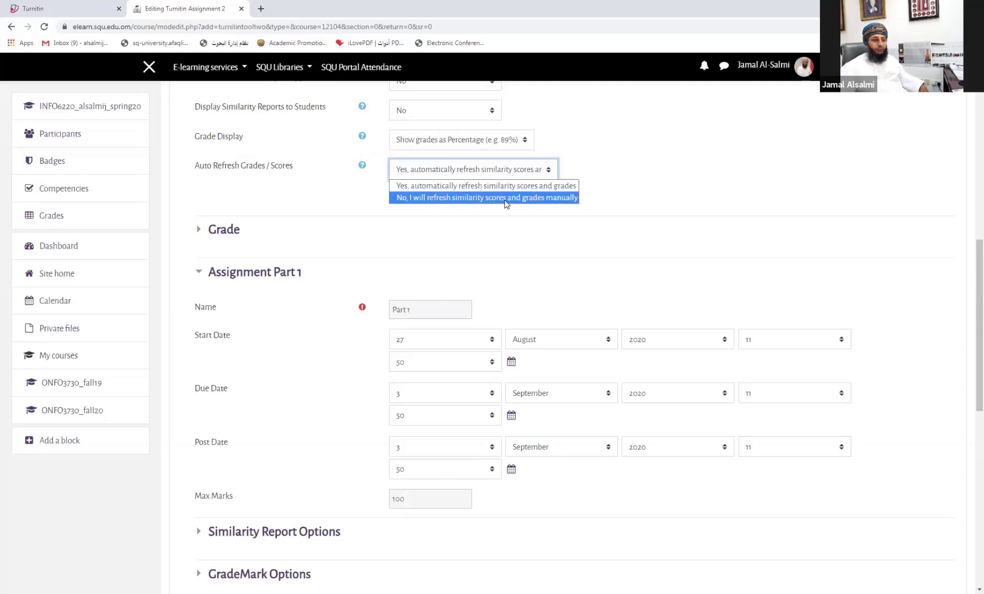
click(602, 171)
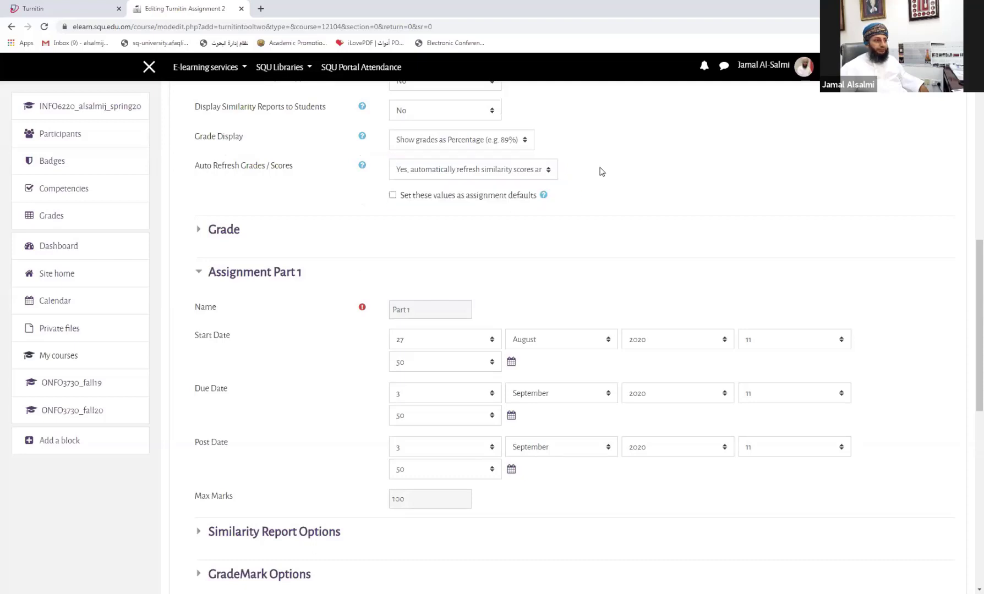
scroll(602, 171, down, 2)
click(220, 128)
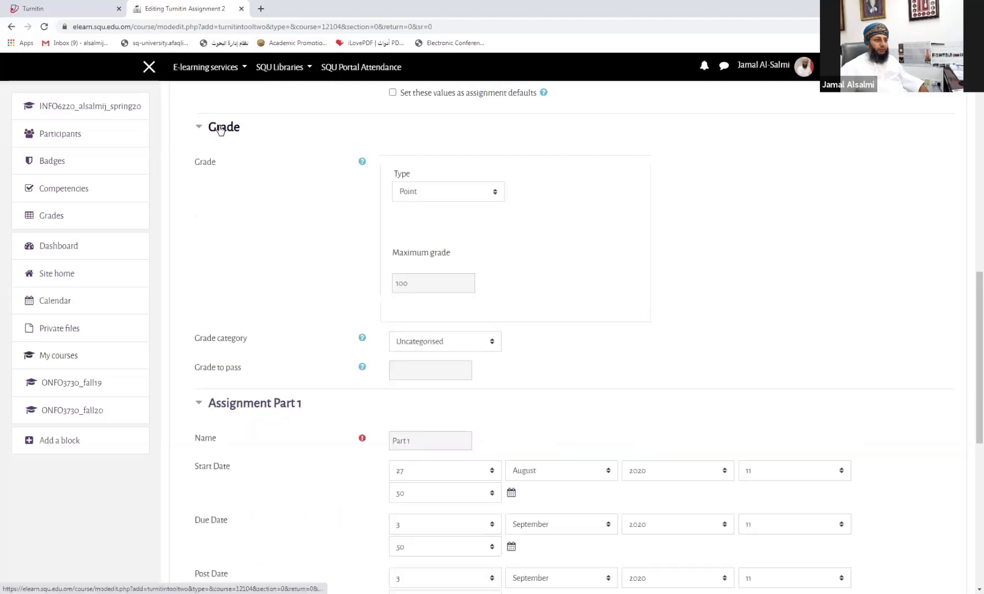
Step: Keep Point as the grade type and change the maximum grade from 100 to 30
click(426, 199)
click(426, 199)
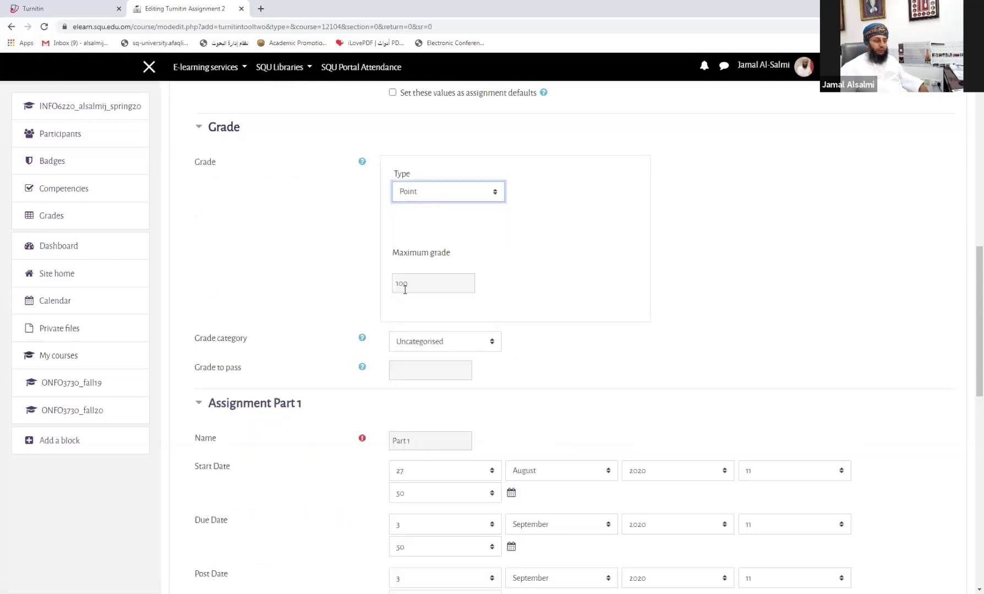
click(405, 288)
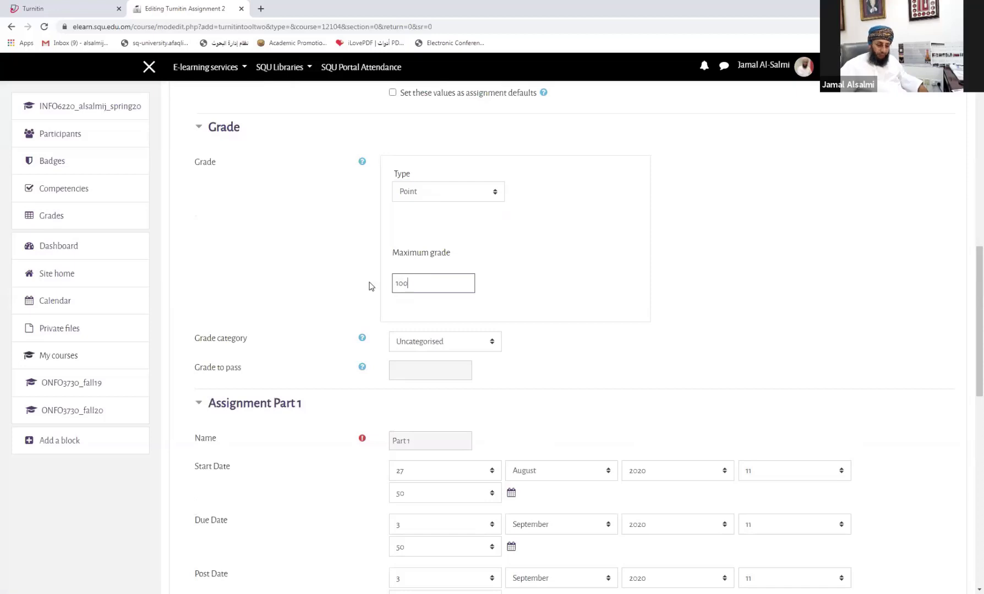
drag(406, 283, 367, 283)
text(30)
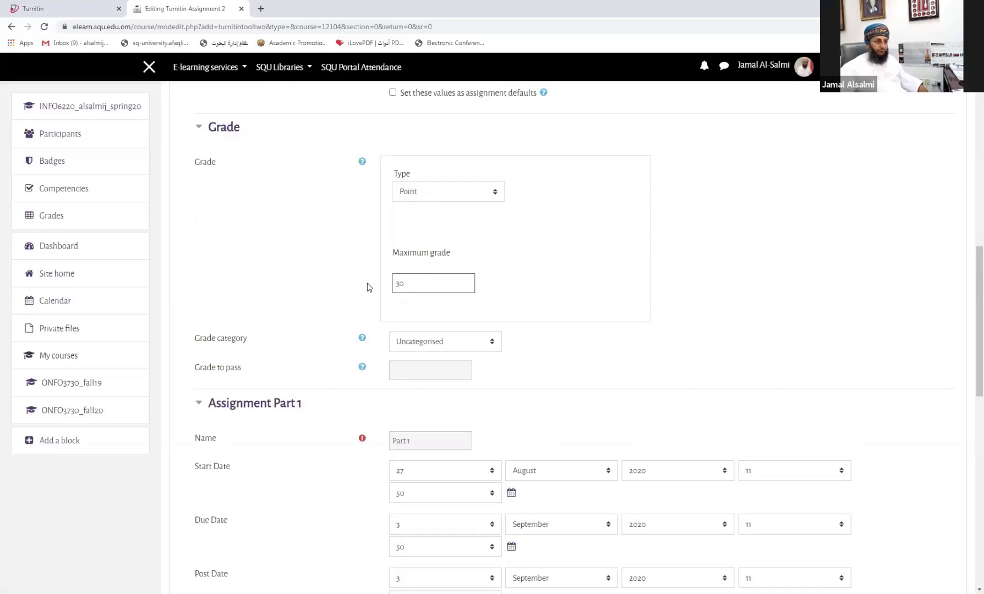
click(284, 272)
scroll(285, 275, down, 4)
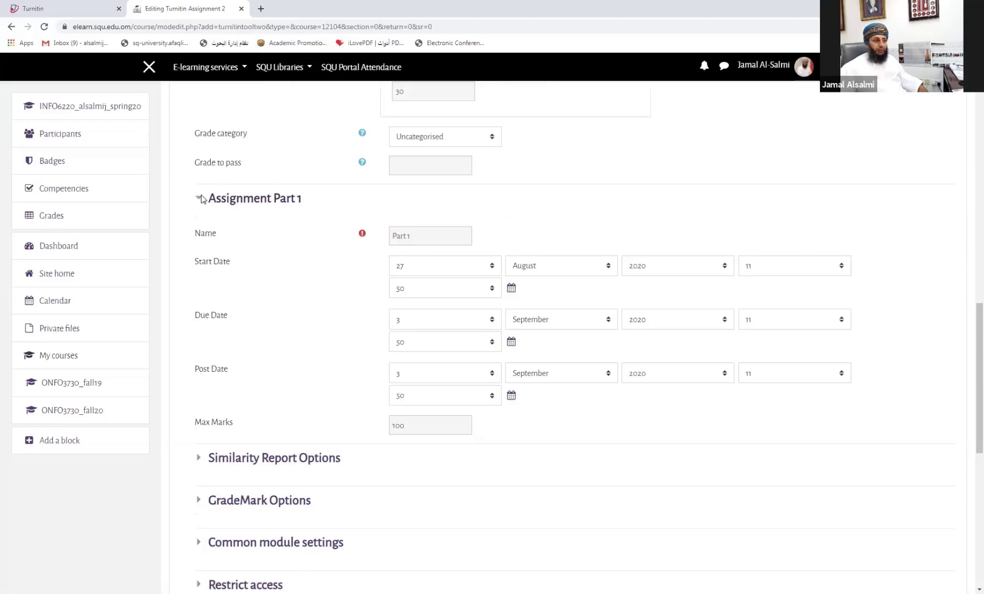
scroll(289, 229, up, 6)
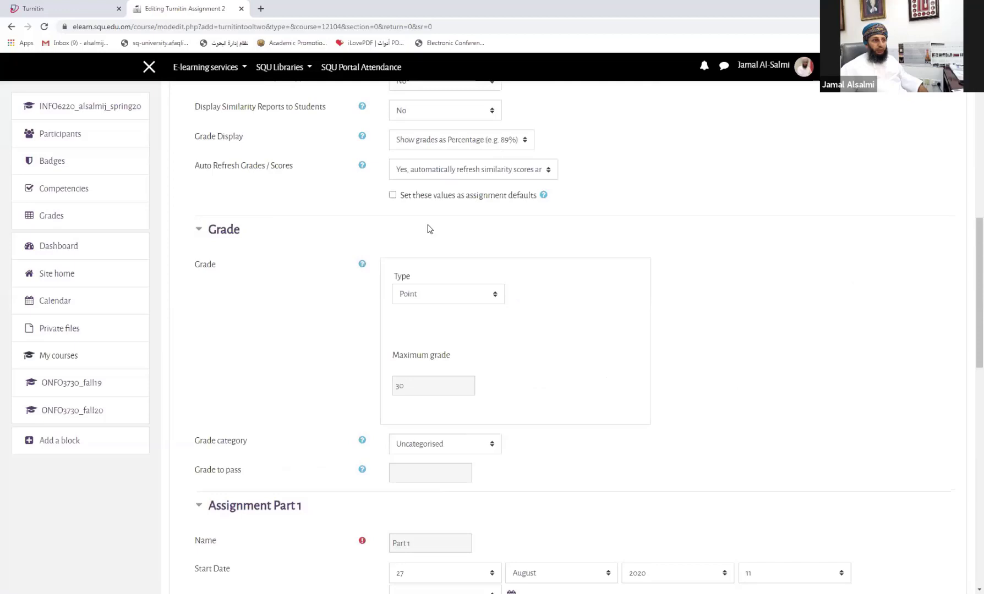
scroll(283, 166, up, 2)
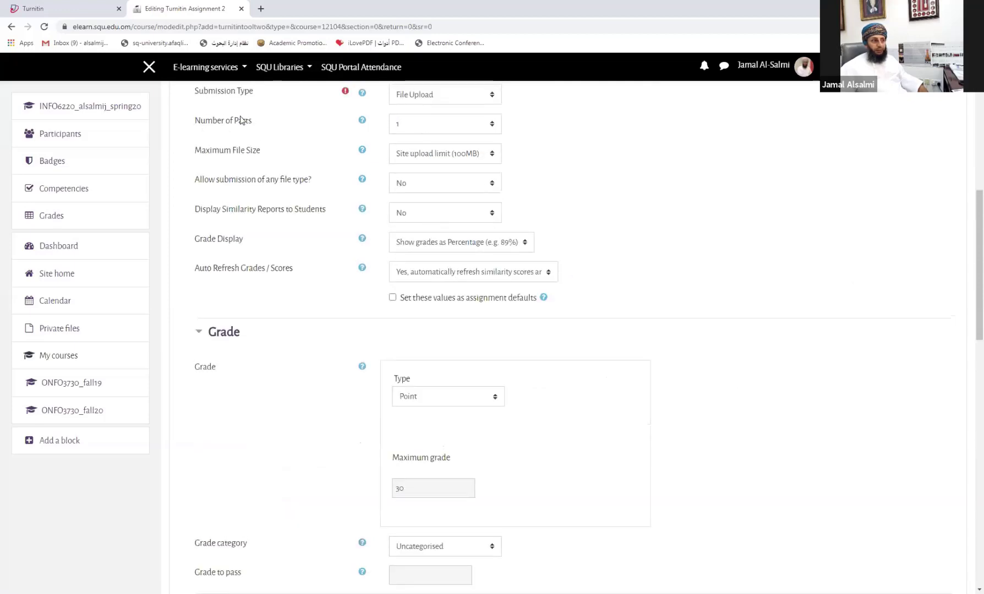
scroll(418, 127, down, 3)
scroll(334, 382, down, 2)
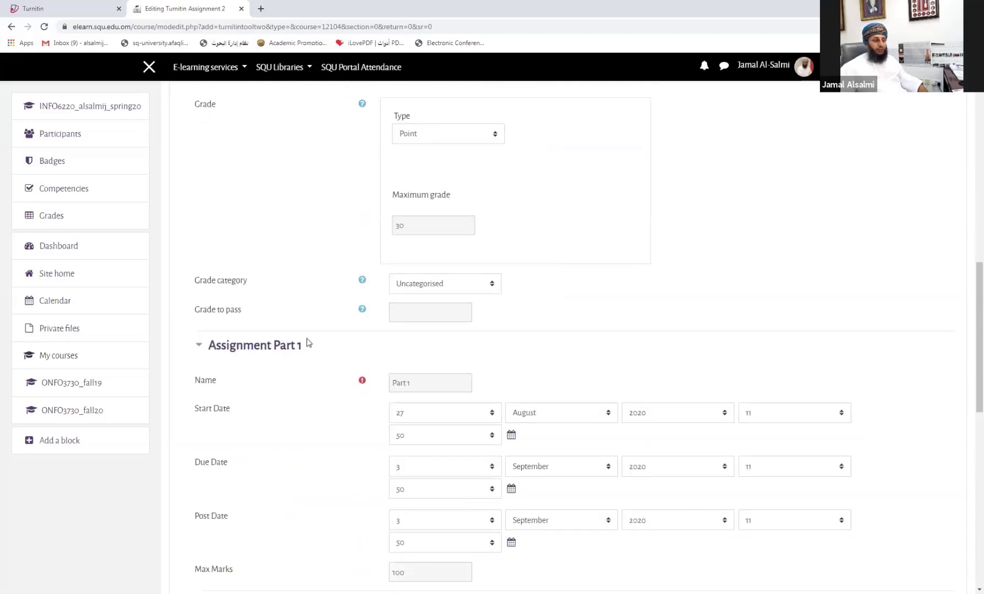
scroll(308, 343, down, 4)
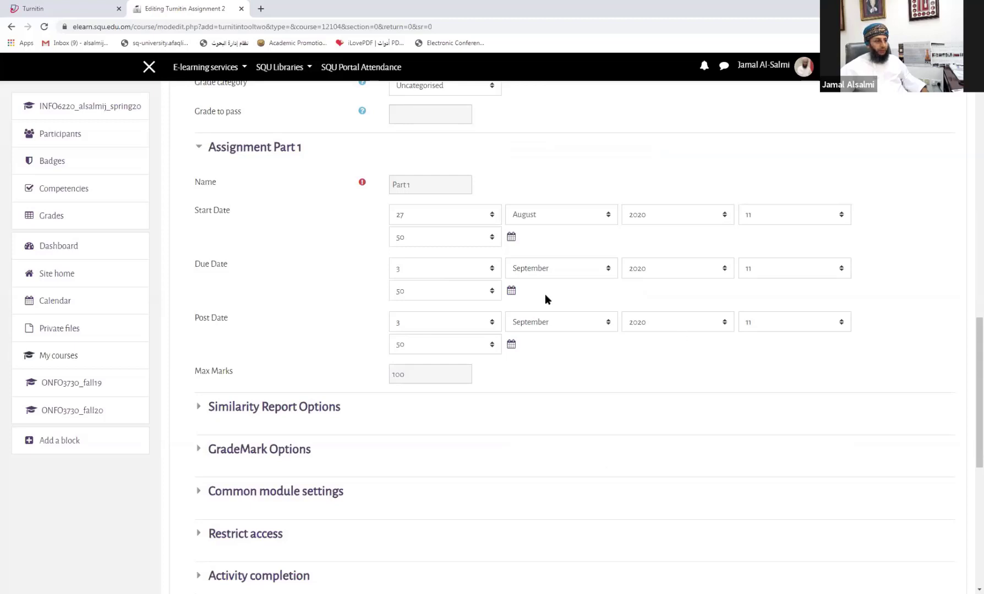
scroll(496, 308, down, 4)
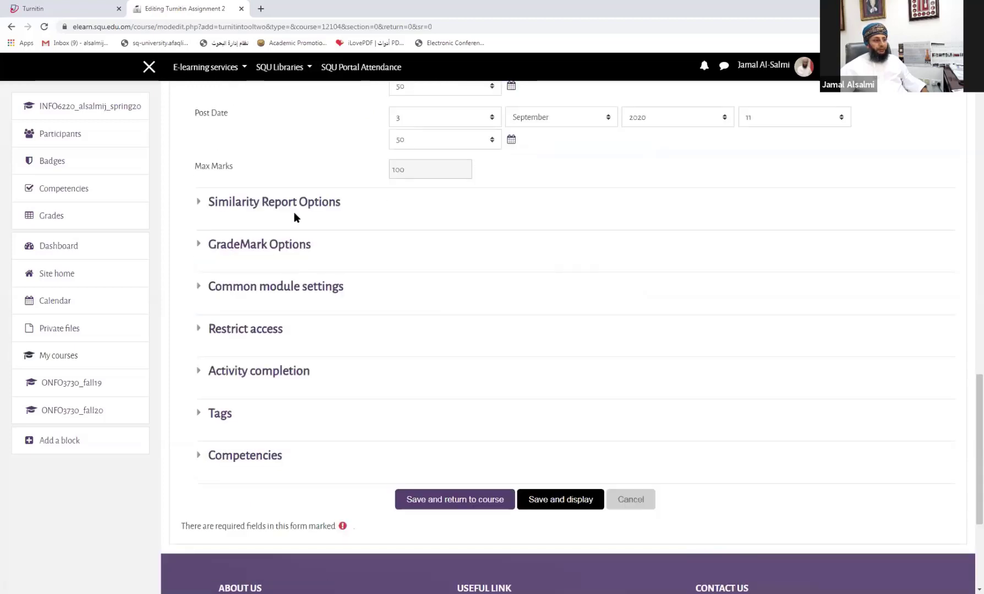
Step: Expand Similarity Report Options with late submissions still disallowed and report generation speed unchanged
click(267, 205)
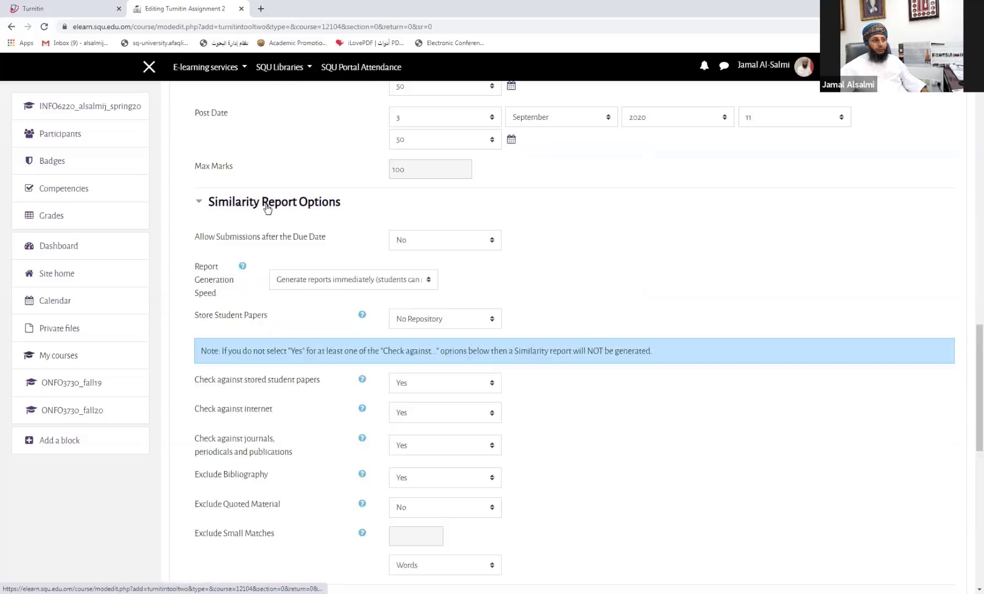
scroll(266, 210, down, 2)
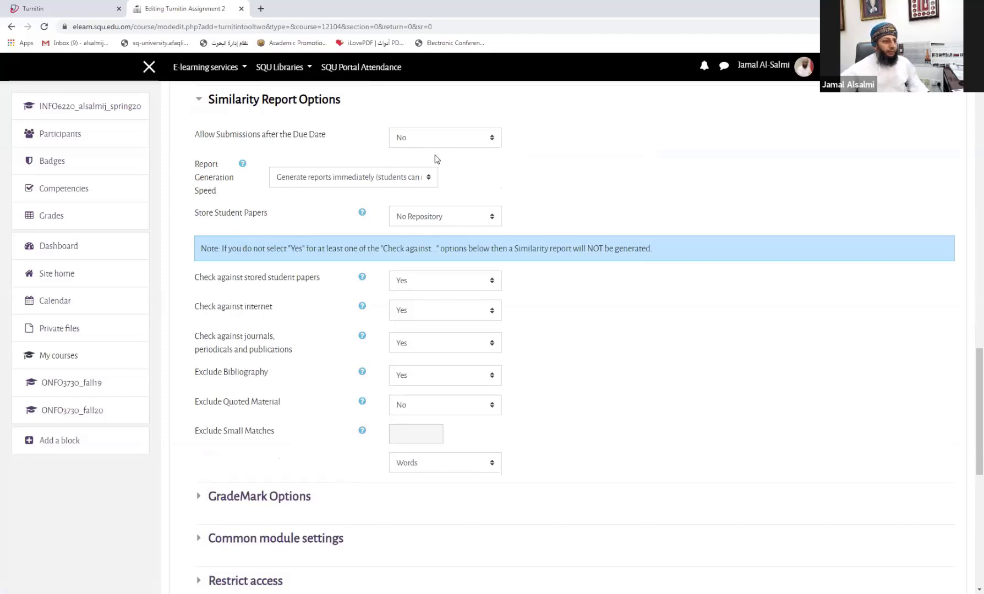
click(424, 140)
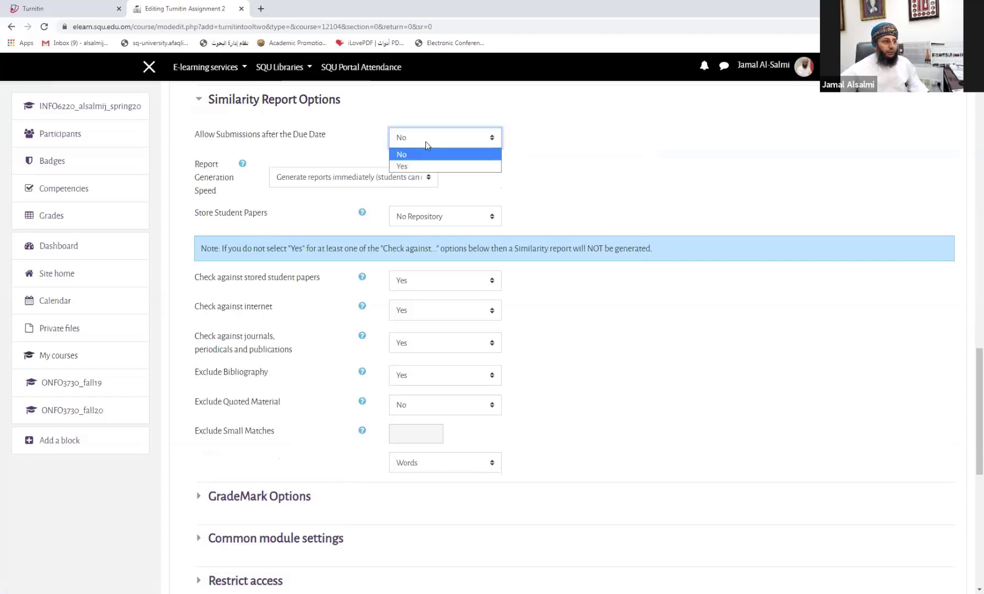
click(541, 151)
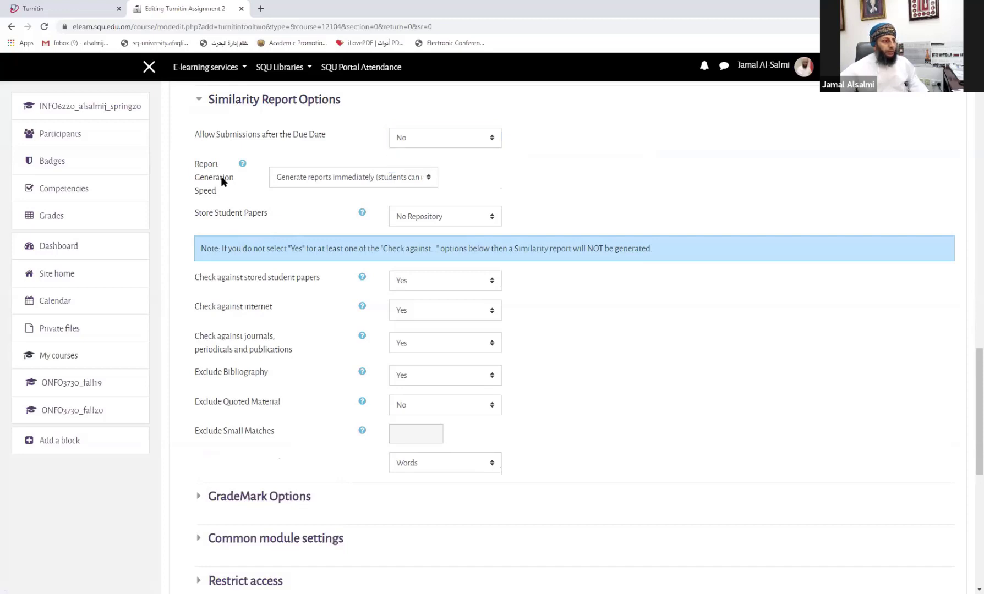
click(302, 178)
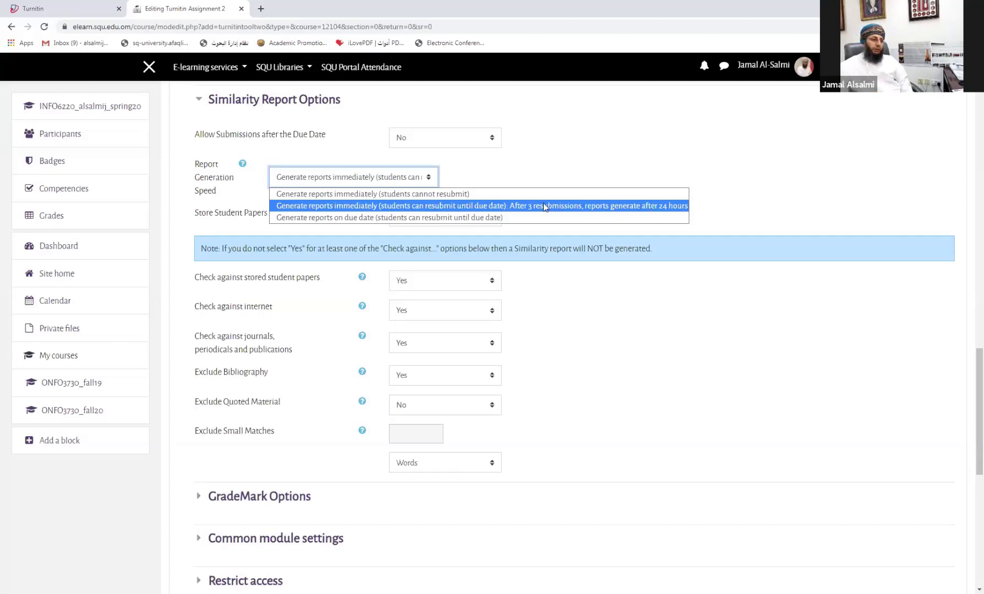
click(736, 191)
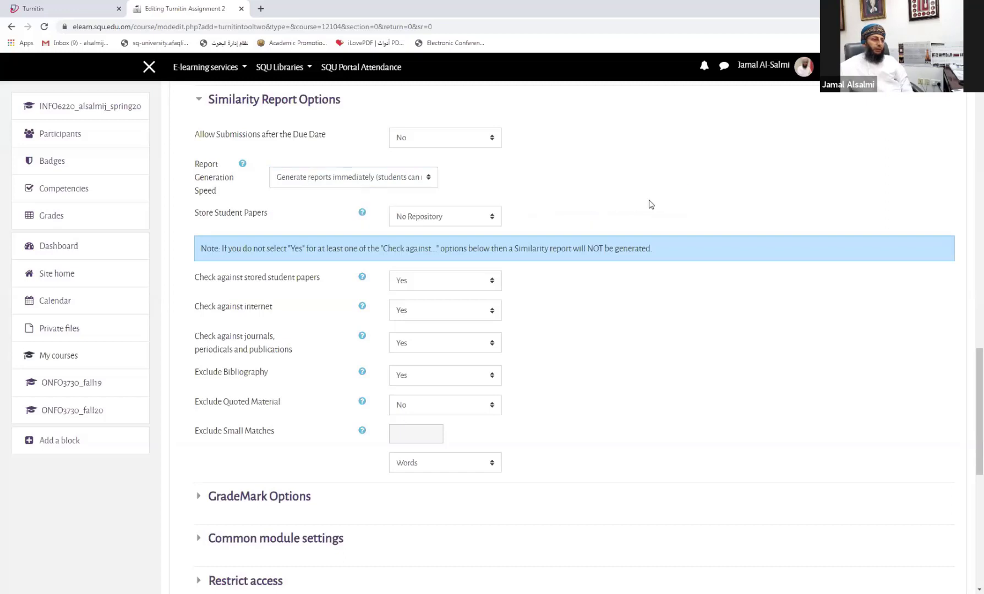
scroll(454, 216, down, 1)
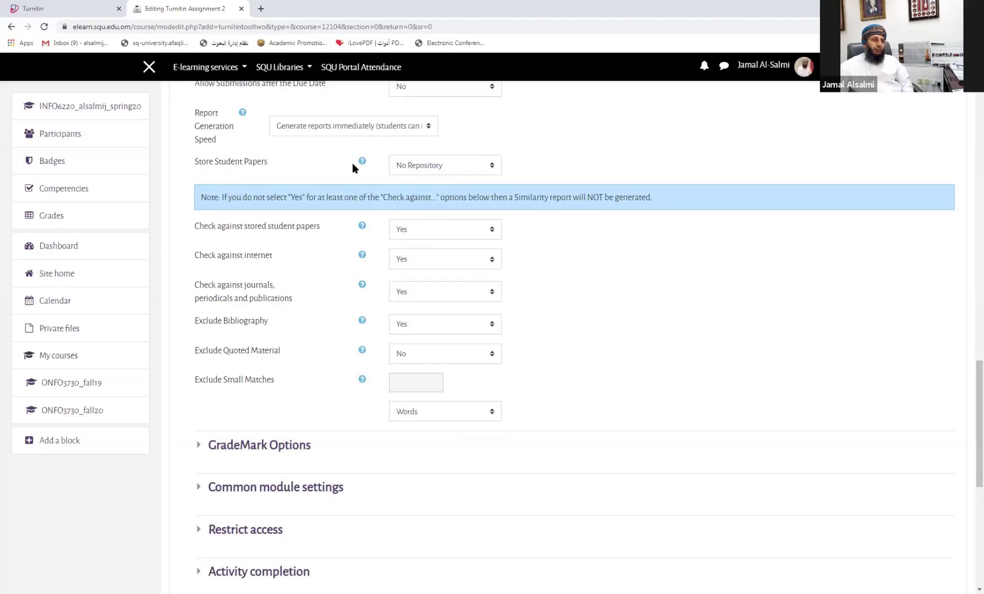
click(438, 166)
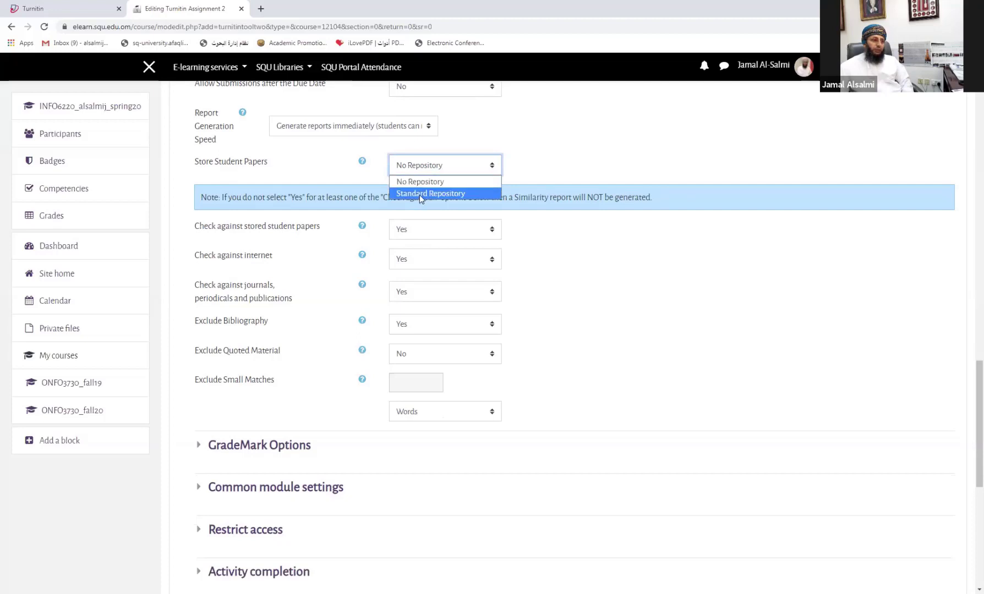
click(627, 232)
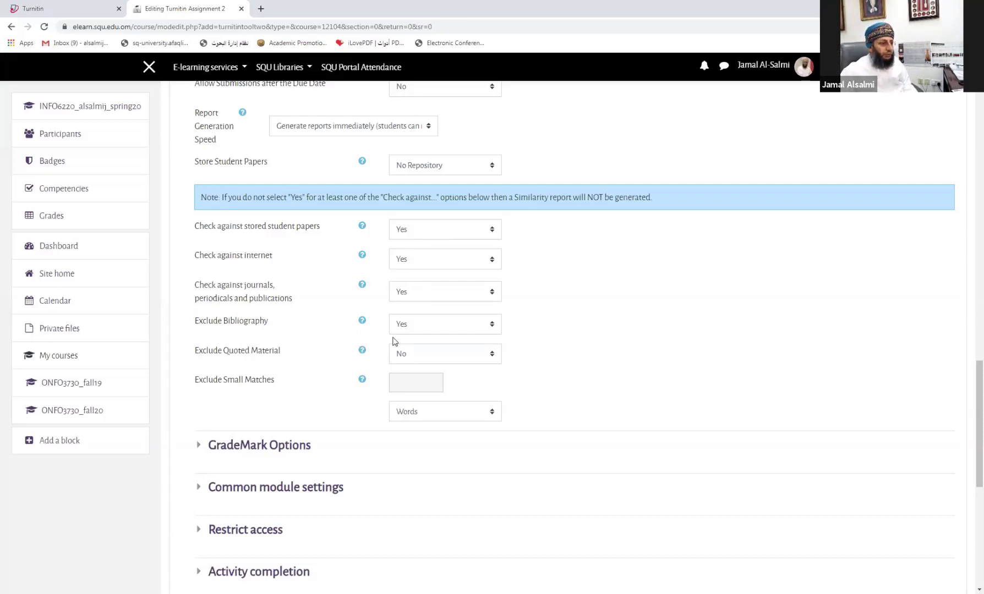
scroll(394, 344, down, 2)
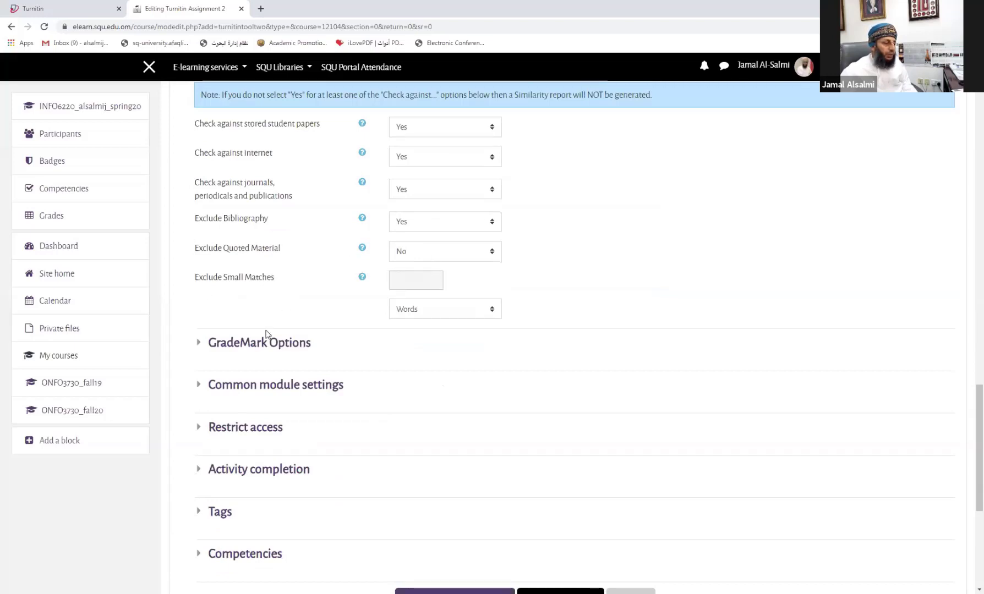
scroll(264, 343, down, 1)
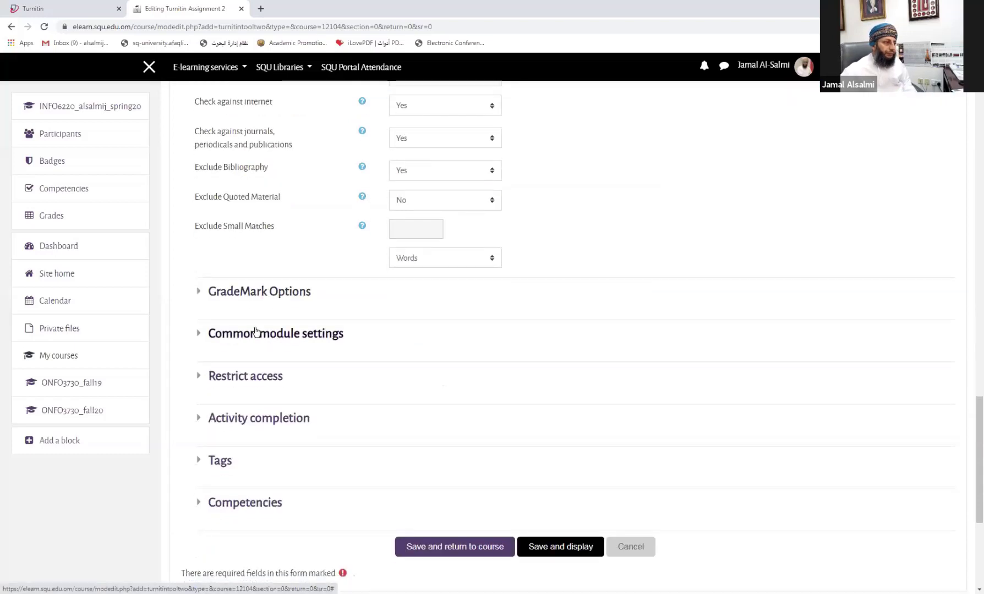
Step: Expand GradeMark Options and check the rubric list without attaching a rubric
click(271, 297)
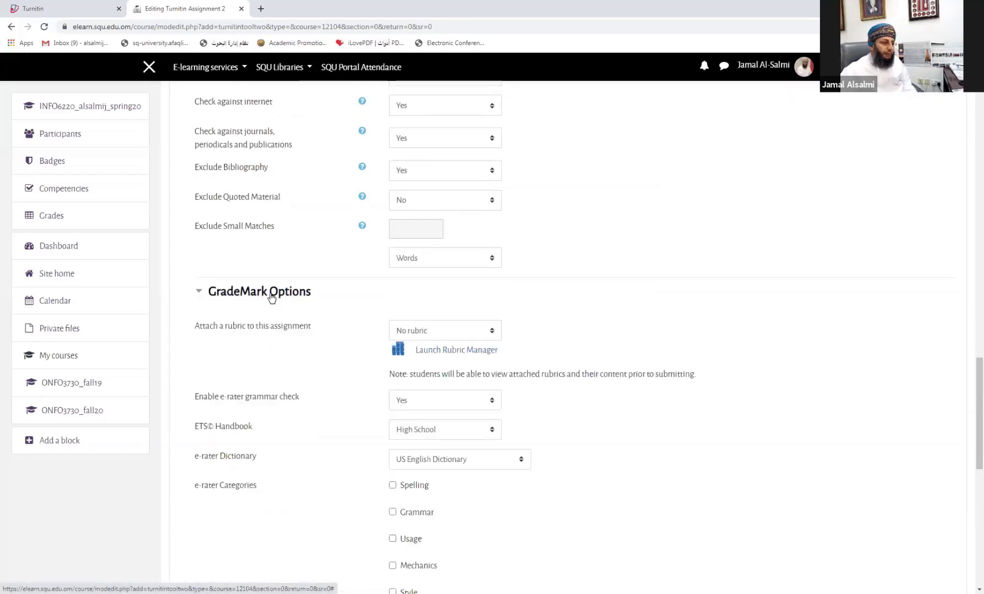
scroll(274, 298, down, 2)
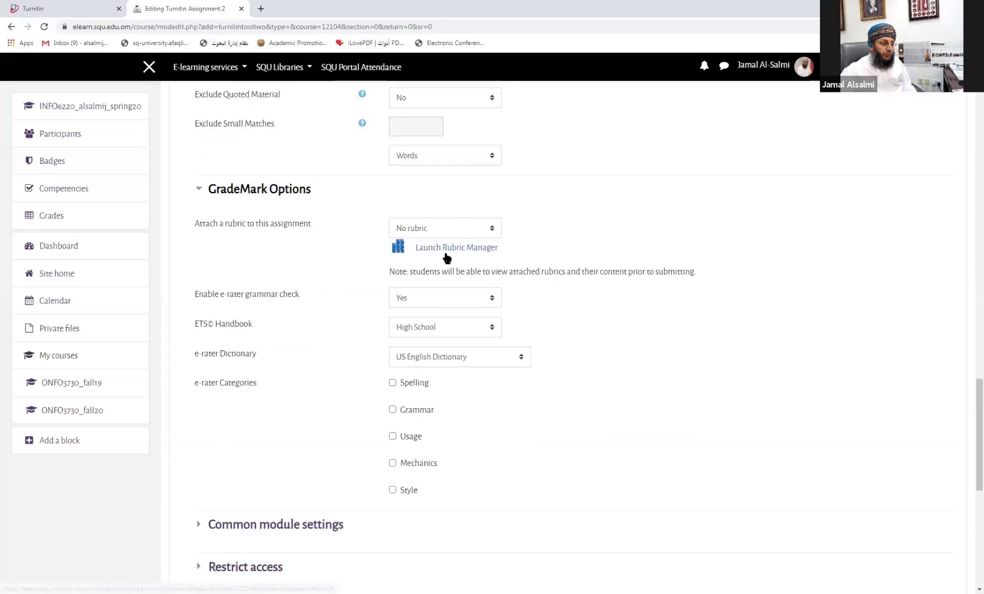
click(433, 233)
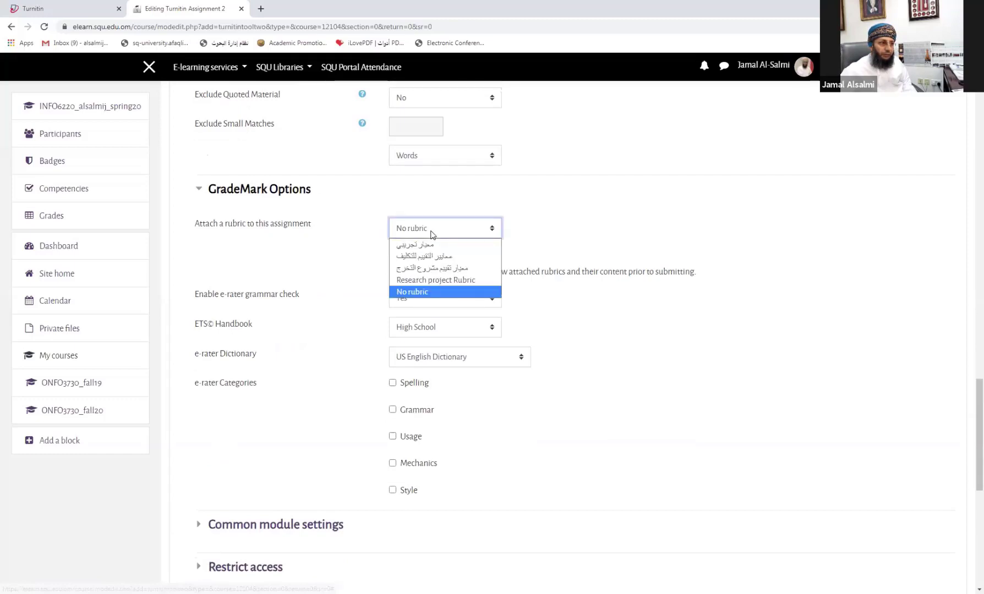
click(433, 237)
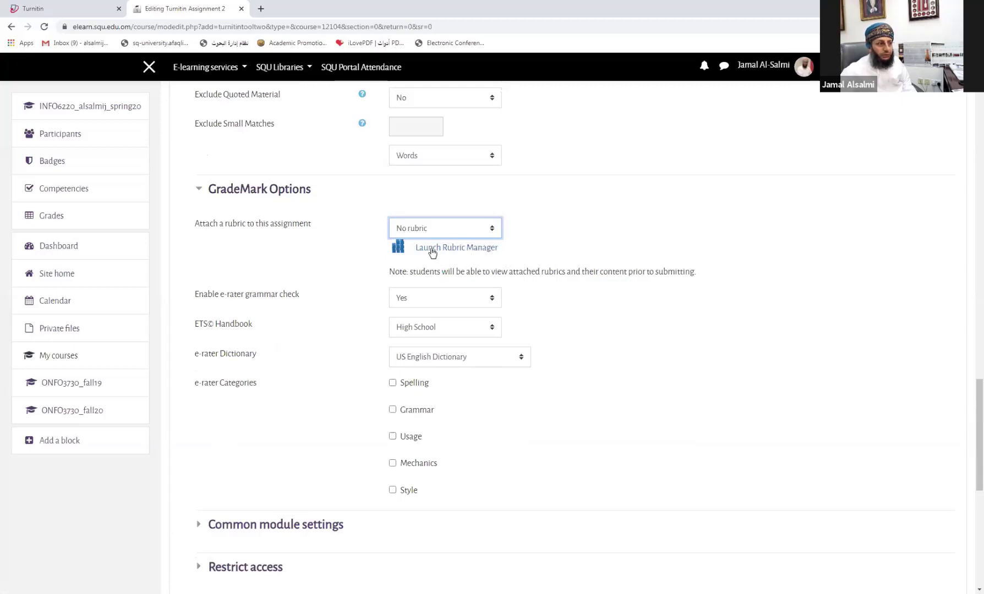
Step: Browse the available rubrics in the Rubric Manager, then close it
click(464, 250)
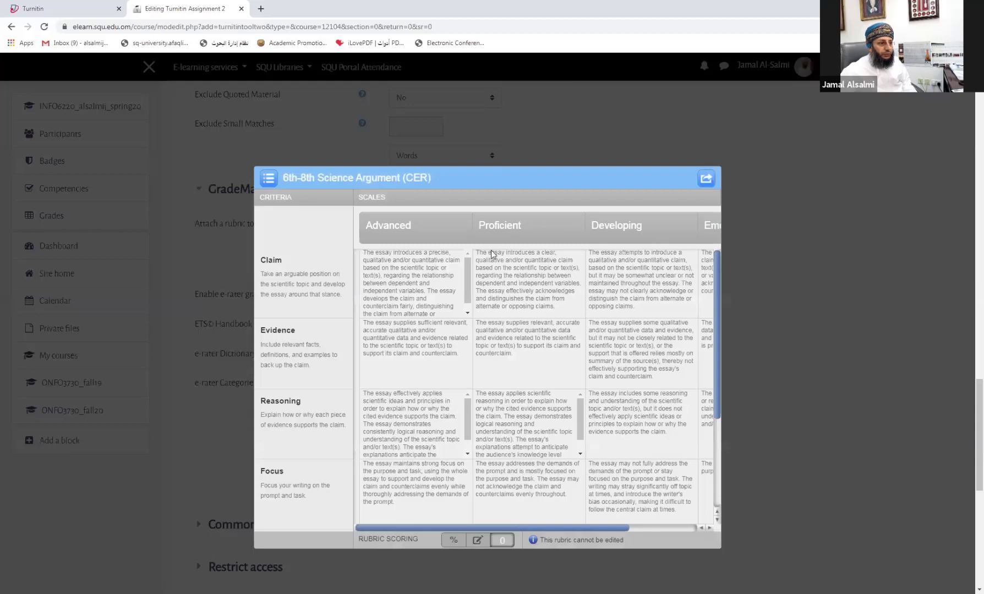
click(270, 178)
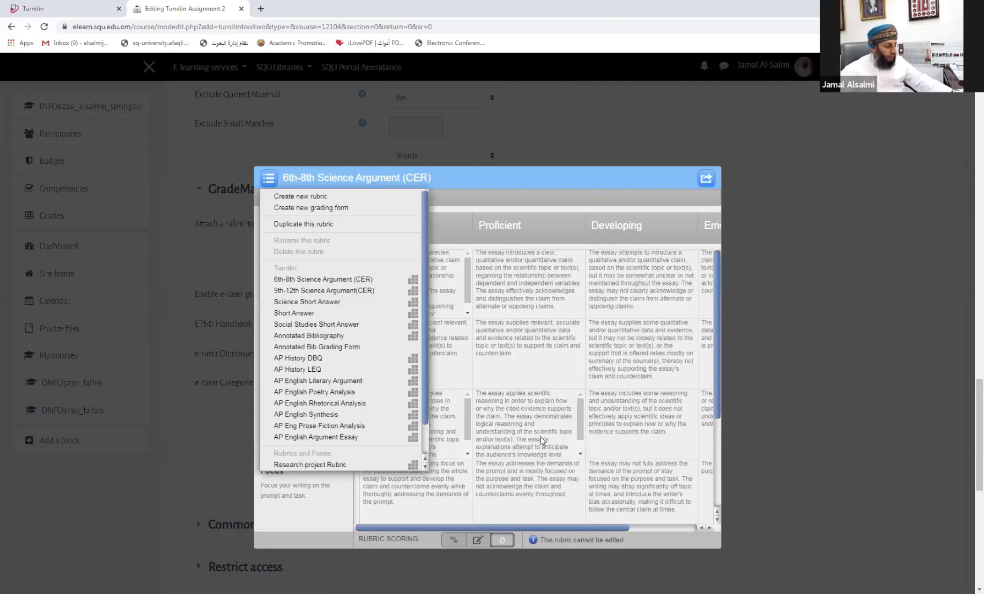
click(542, 441)
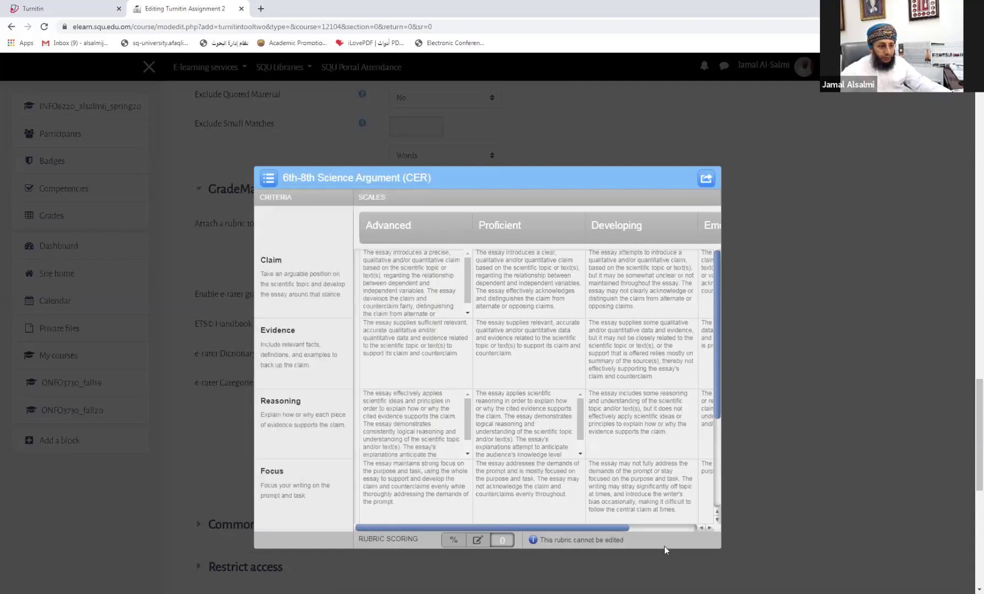
scroll(664, 546, down, 3)
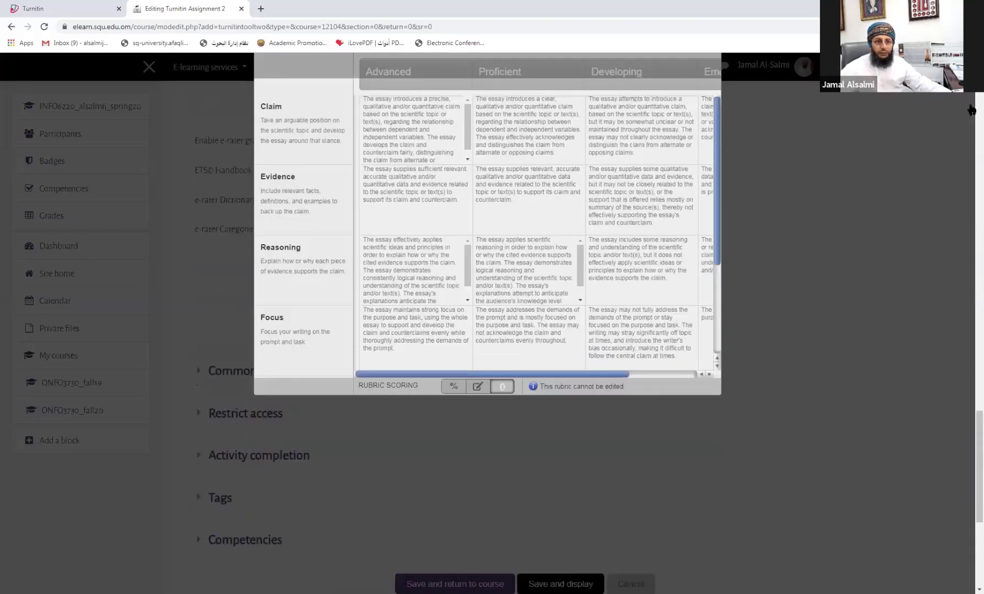
scroll(957, 66, up, 1)
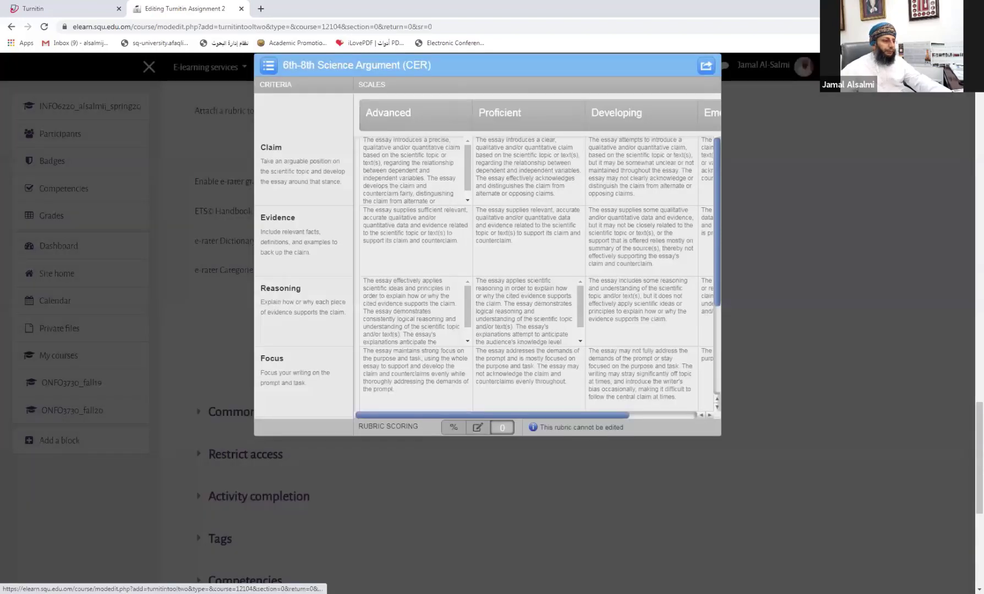
click(957, 66)
scroll(361, 284, up, 1)
scroll(360, 286, up, 1)
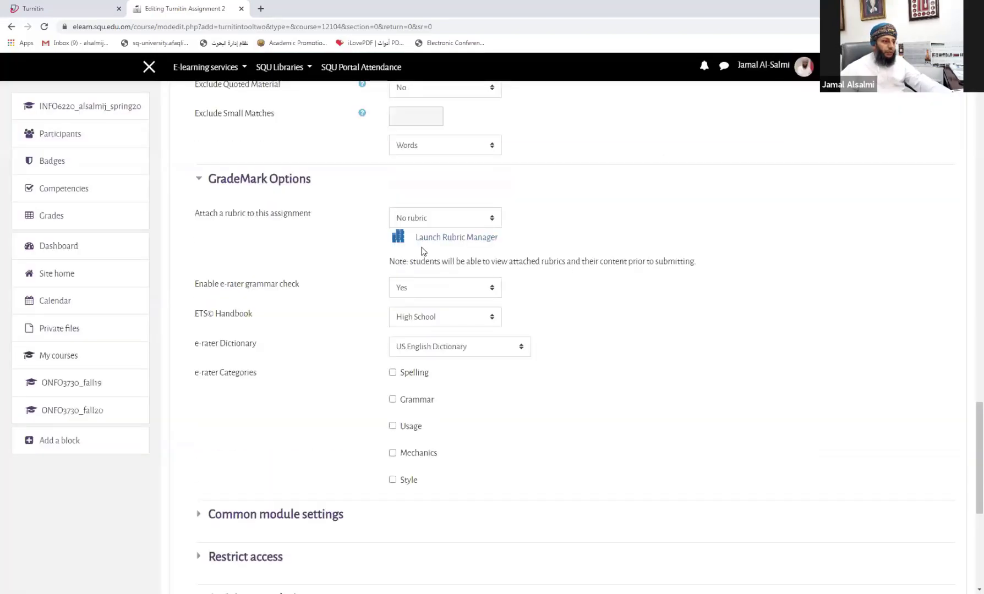
Step: Attach the Research project Rubric and set Enable e-rater grammar check to No
click(432, 219)
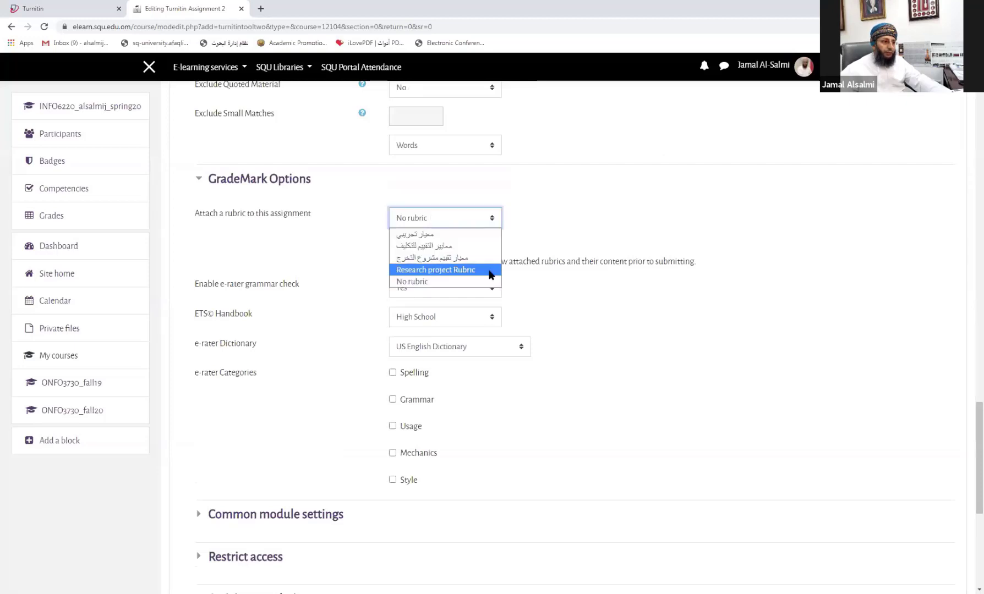
click(438, 274)
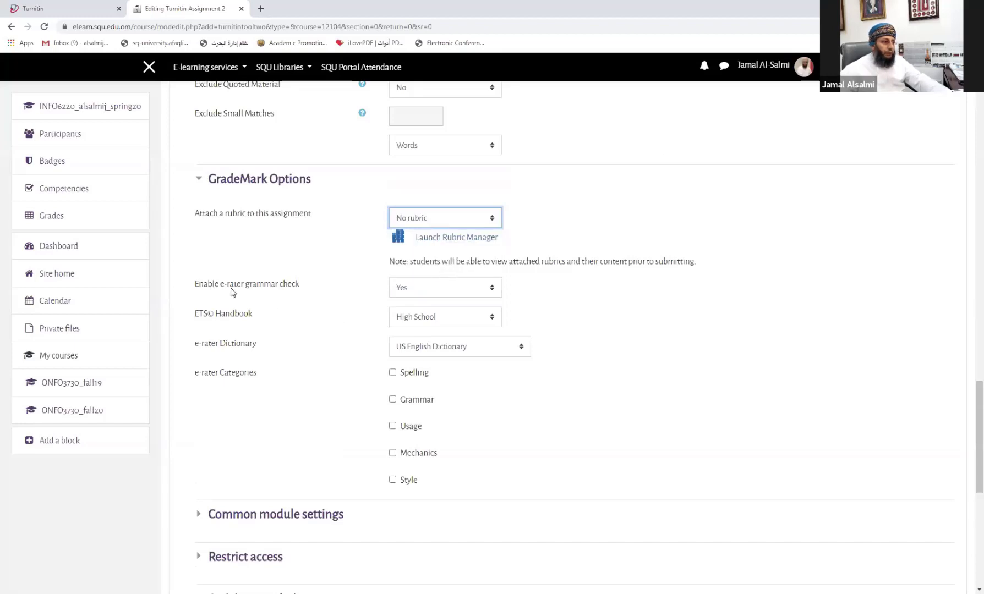
click(428, 293)
click(416, 317)
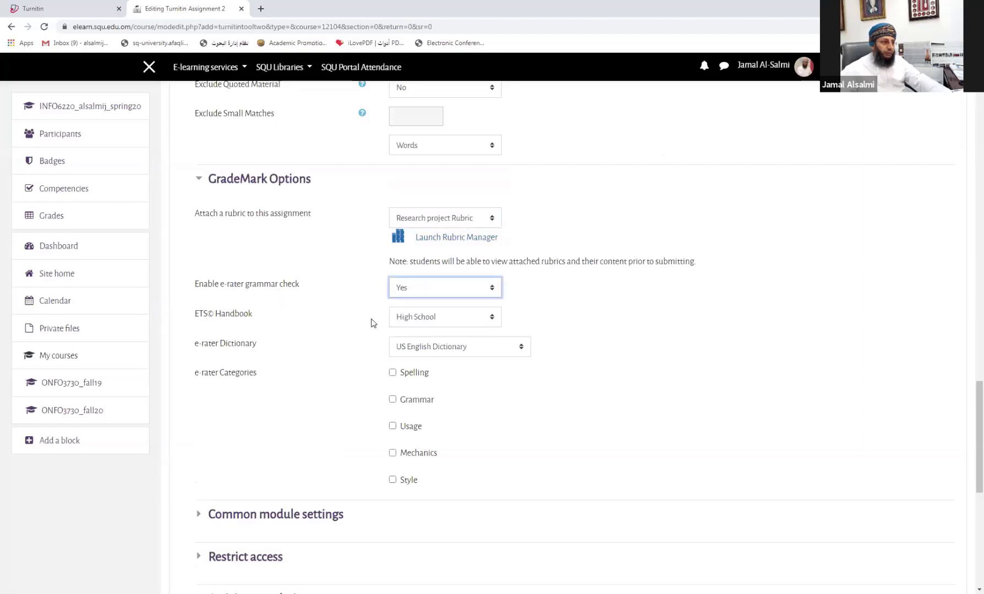
click(426, 290)
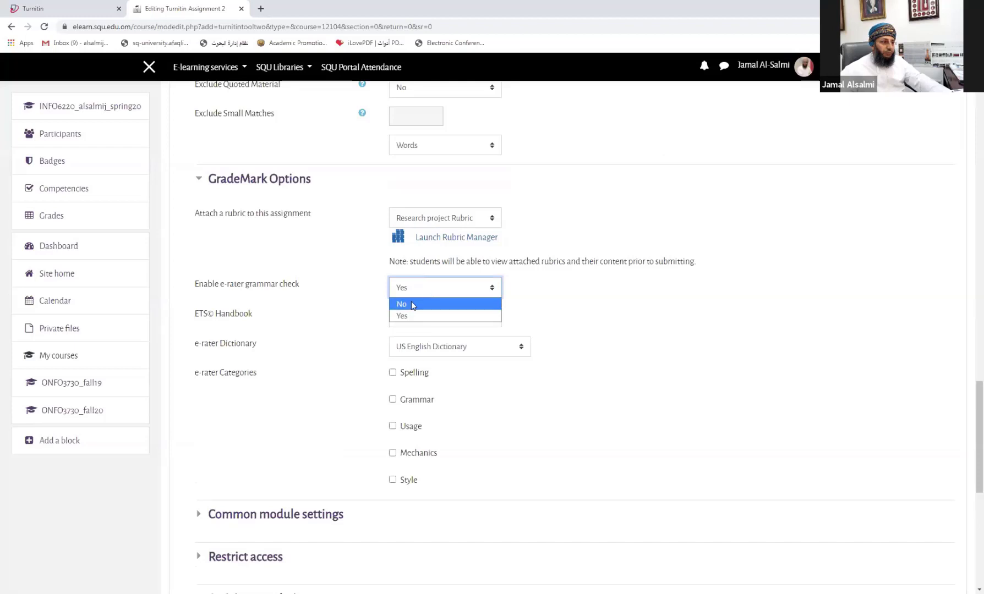
click(411, 304)
Step: Expand the Common module settings section
scroll(414, 323, down, 2)
scroll(414, 324, down, 2)
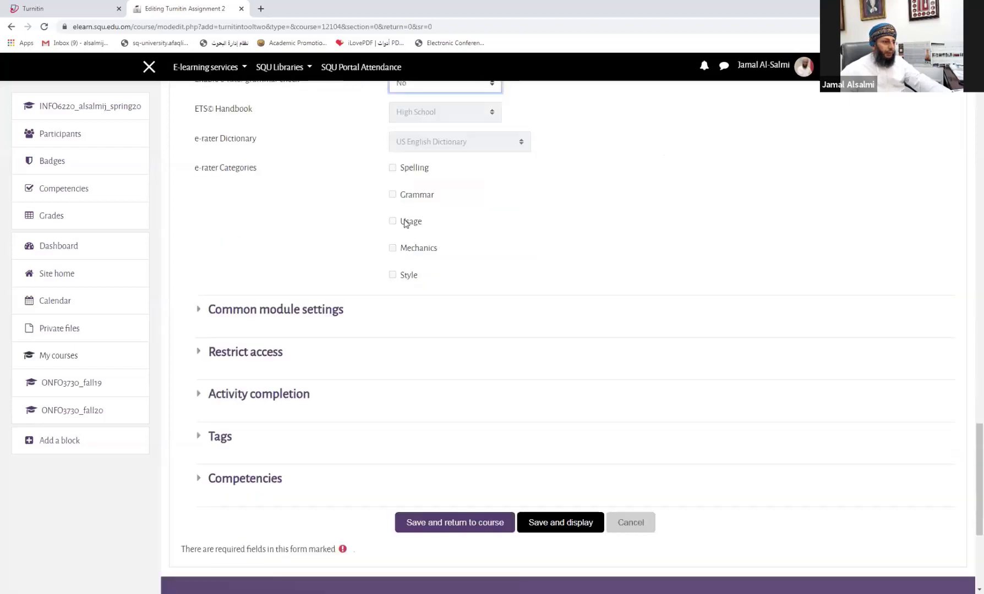
click(272, 313)
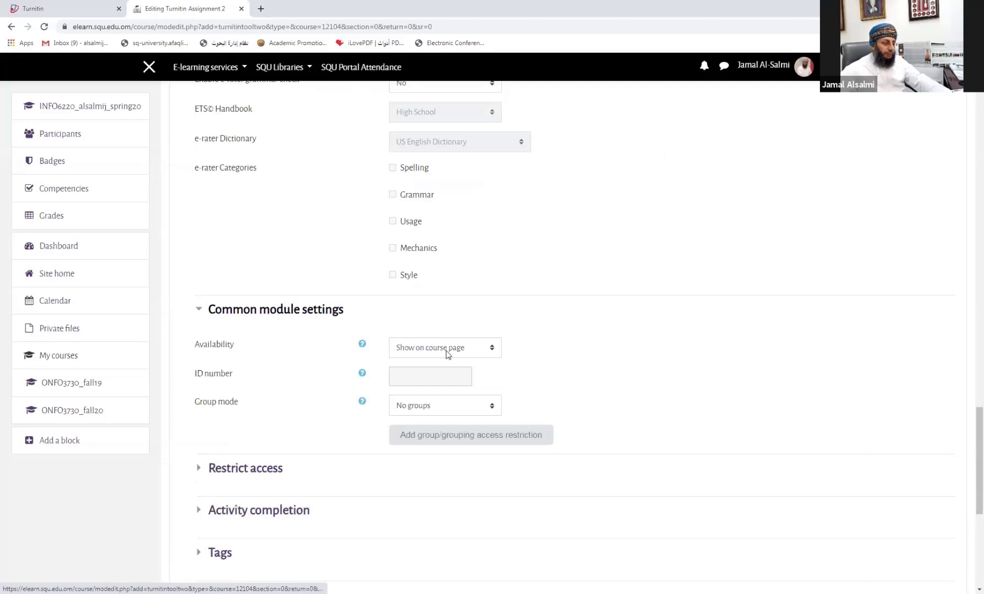
Step: Leave availability as 'Show on course page' and review the remaining form down to the save buttons
scroll(441, 355, down, 2)
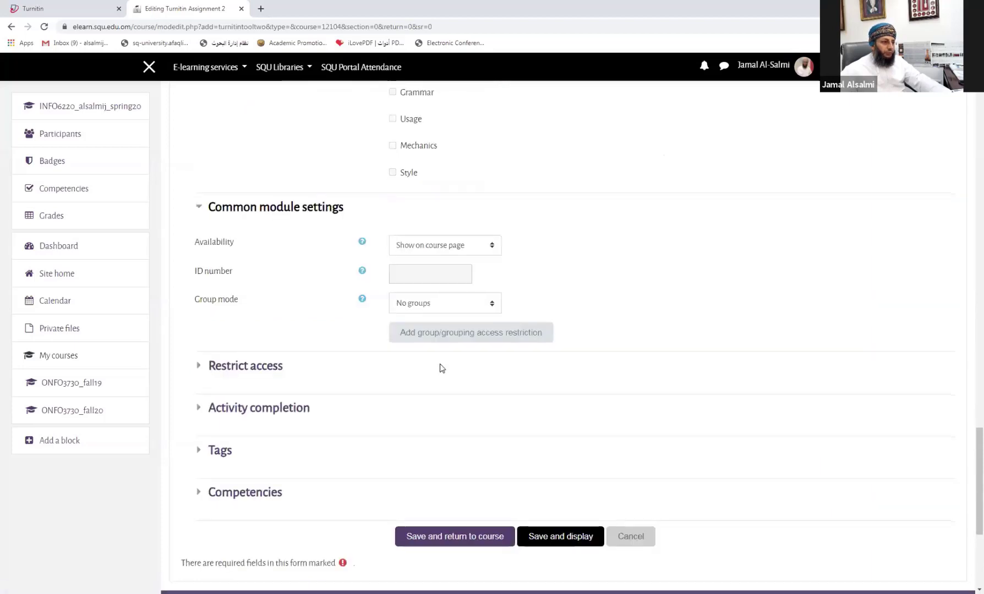
click(444, 249)
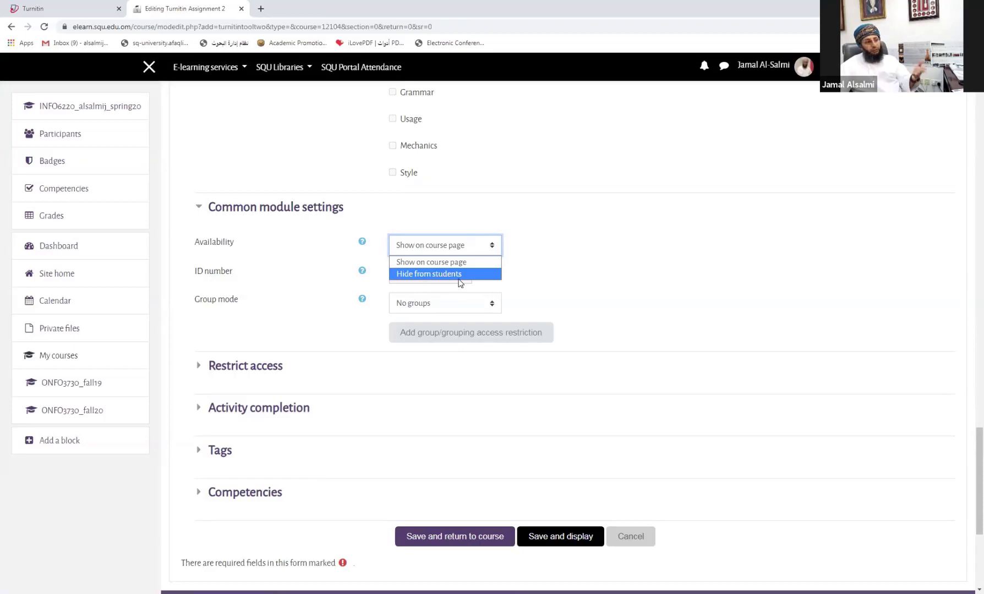
click(406, 262)
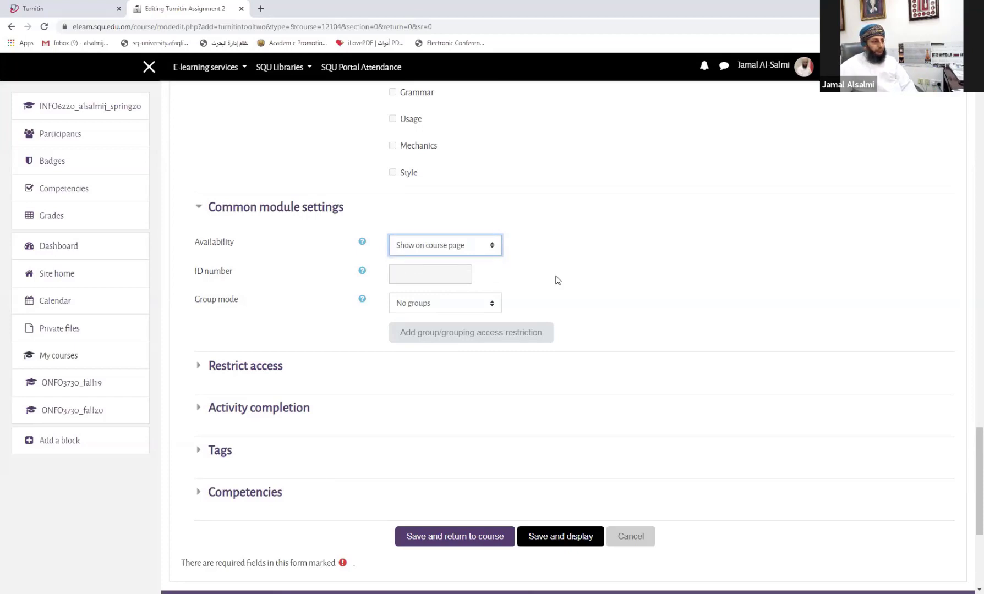
scroll(558, 279, down, 3)
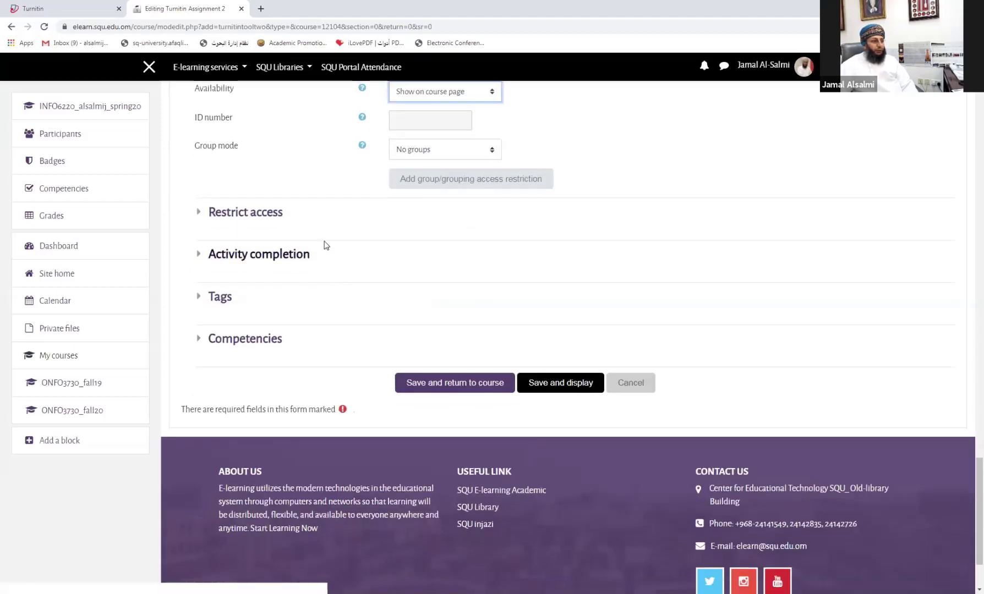
scroll(304, 305, up, 3)
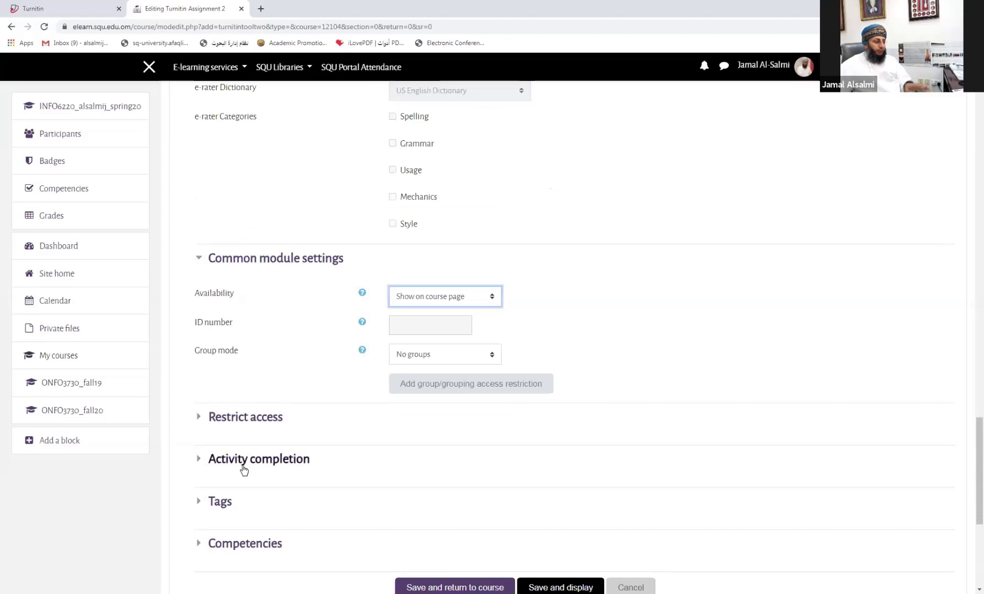
scroll(254, 459, down, 3)
scroll(254, 457, up, 10)
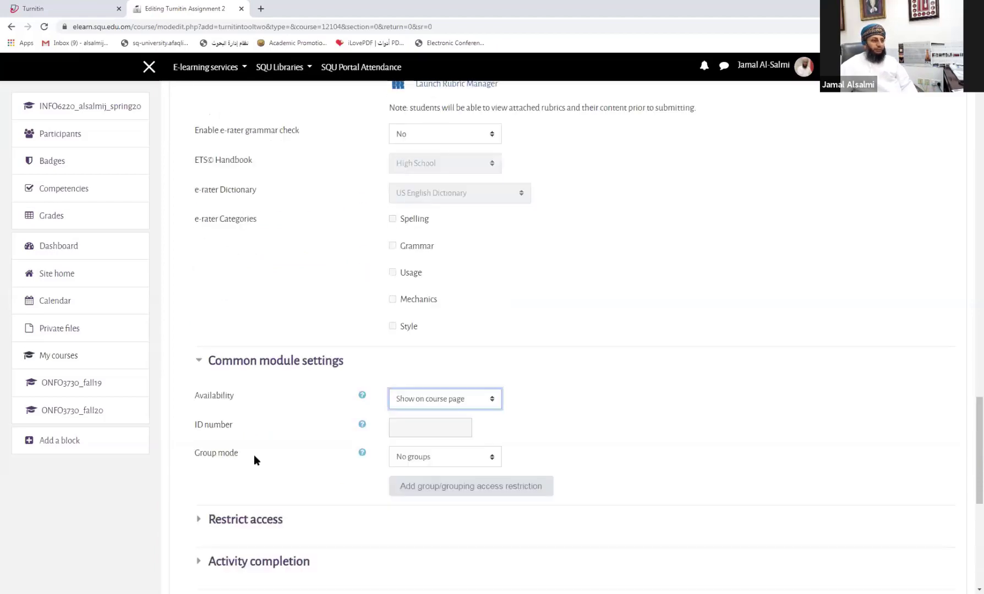
scroll(266, 456, up, 2)
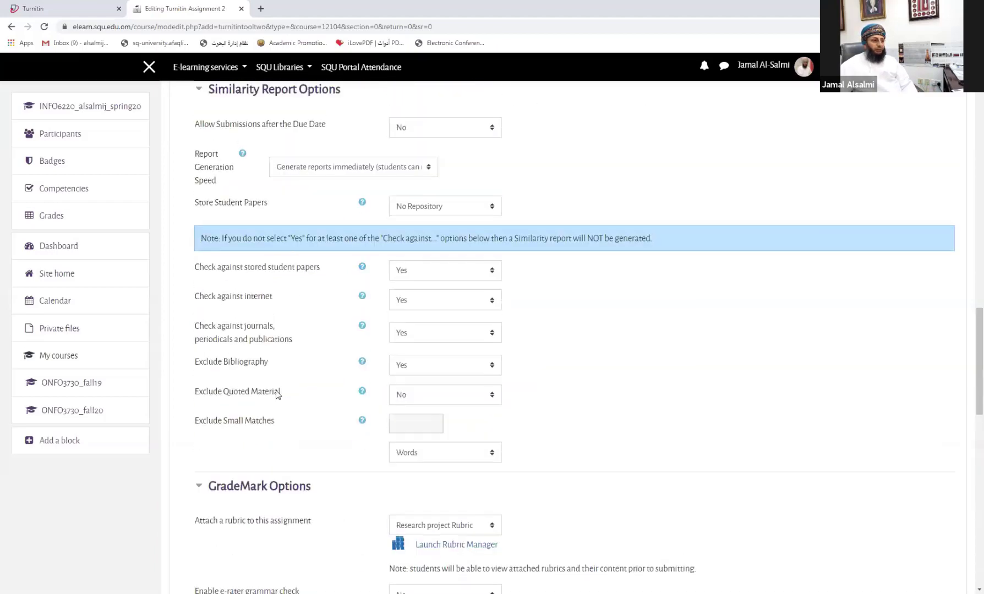
scroll(285, 351, down, 20)
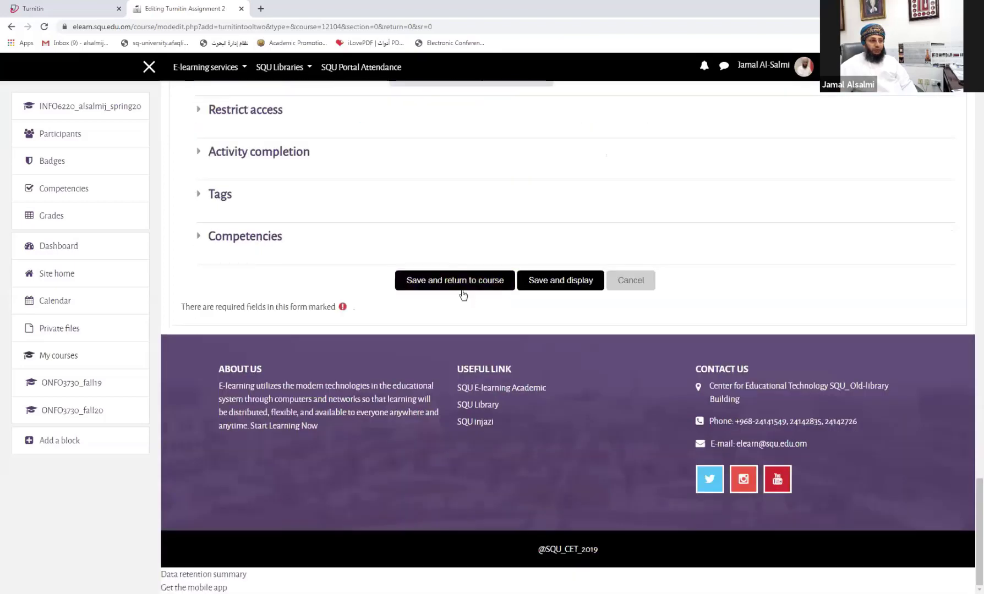
Step: Save via 'Save and return to course' and confirm First Assignment appears under General
click(452, 280)
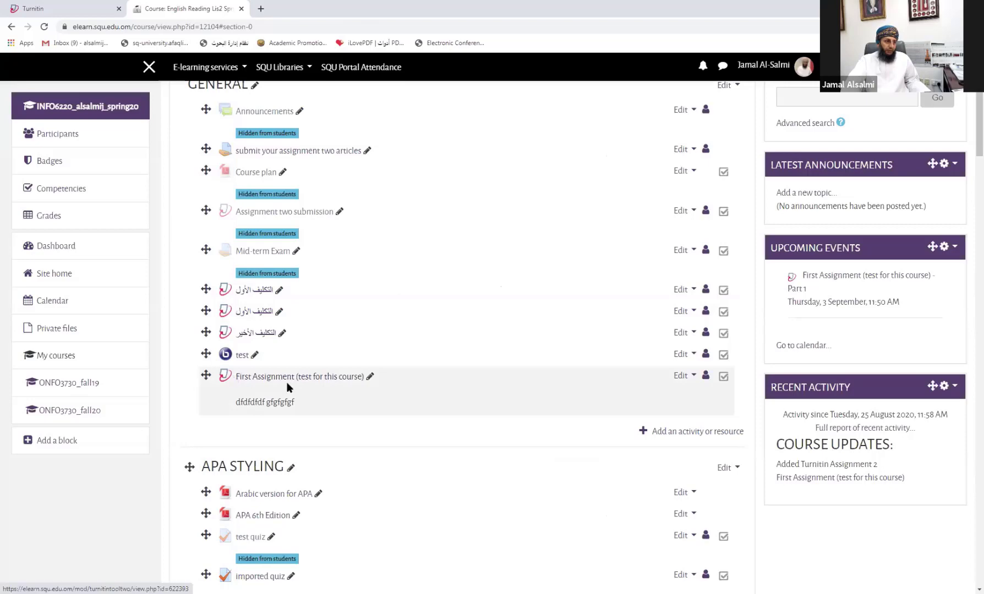
scroll(289, 388, up, 3)
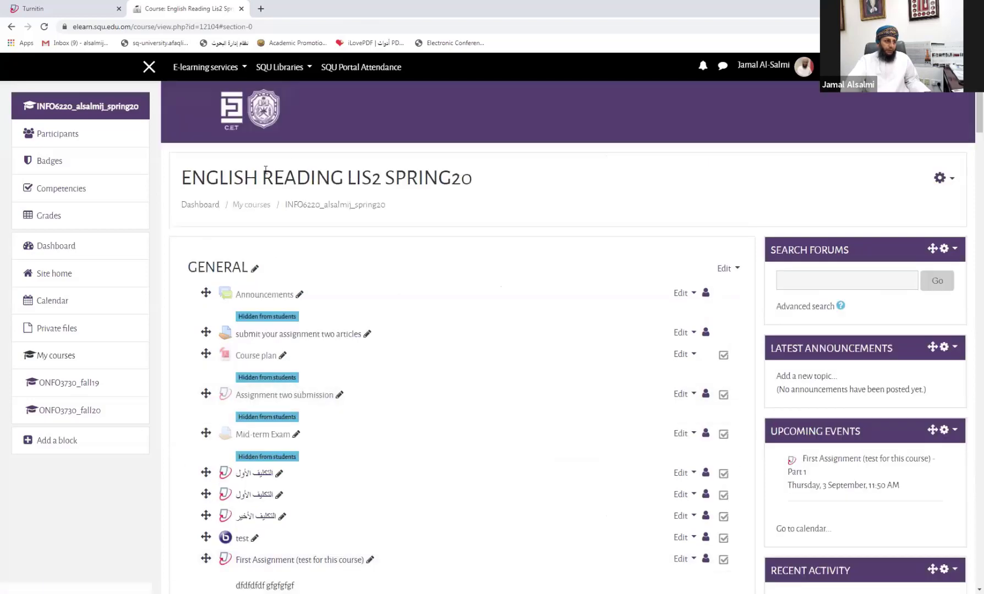
scroll(303, 336, down, 6)
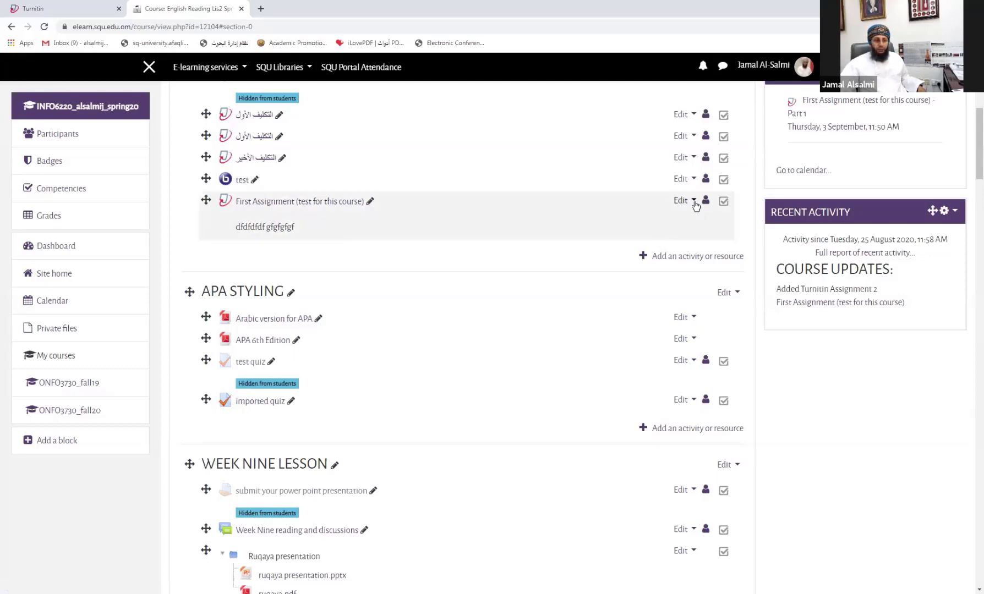
click(674, 203)
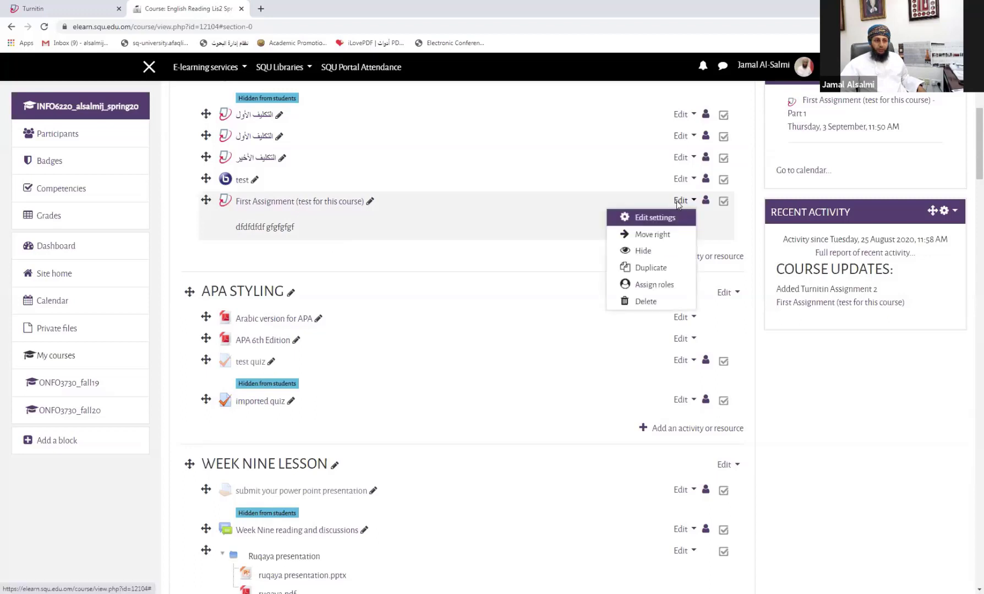
click(644, 252)
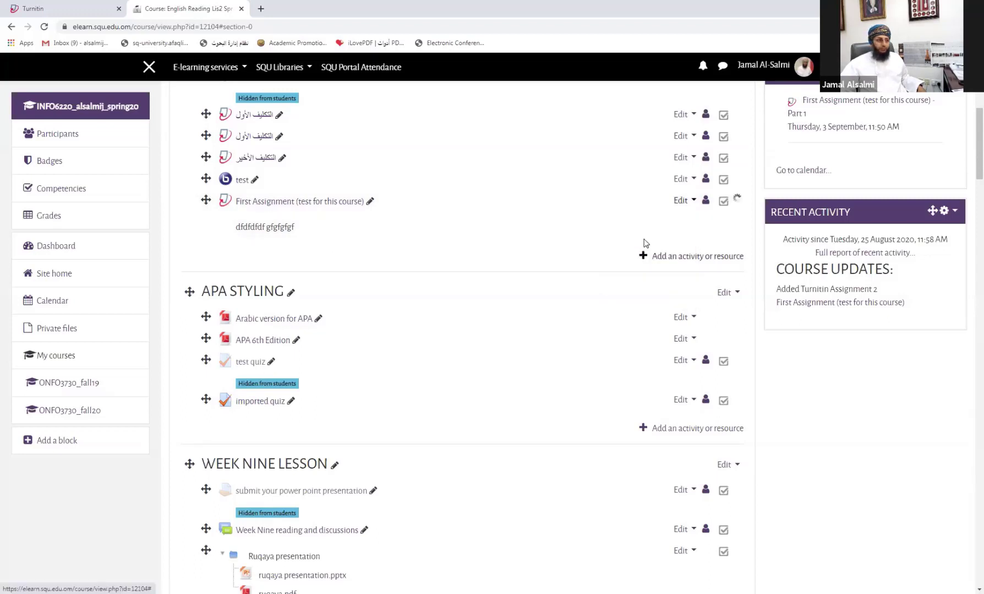
scroll(608, 218, up, 3)
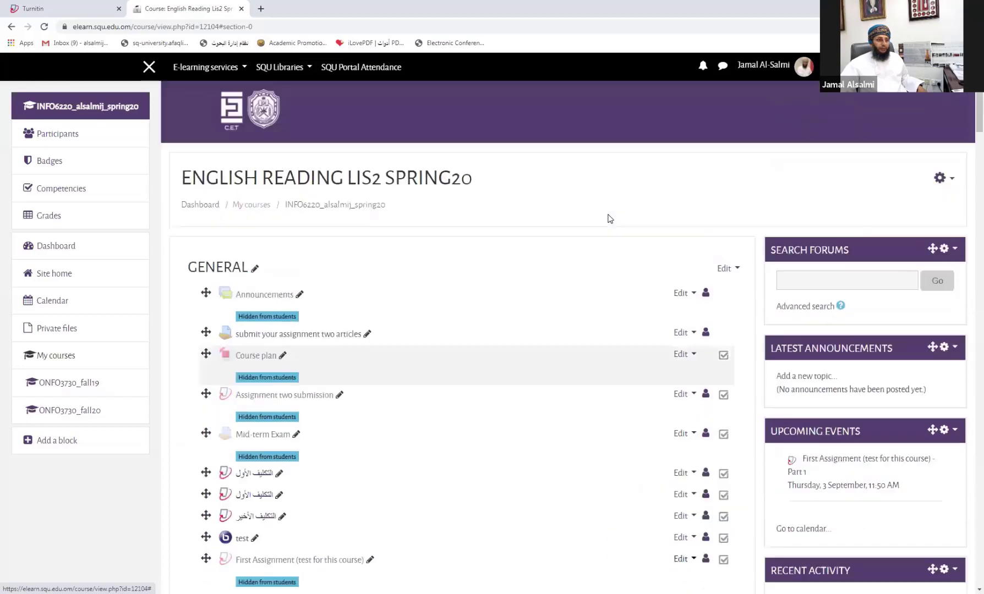
scroll(608, 219, down, 6)
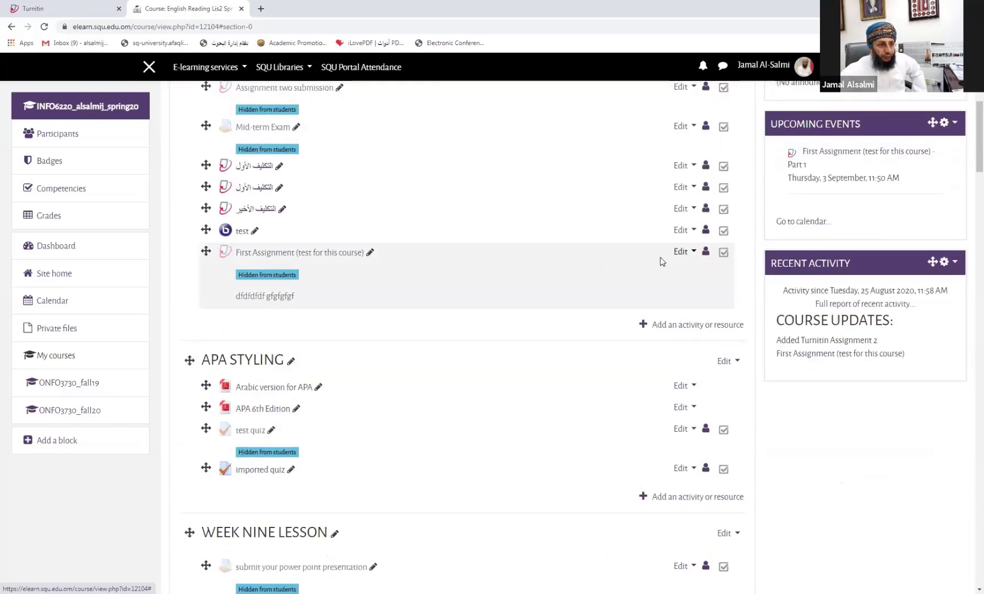
click(680, 251)
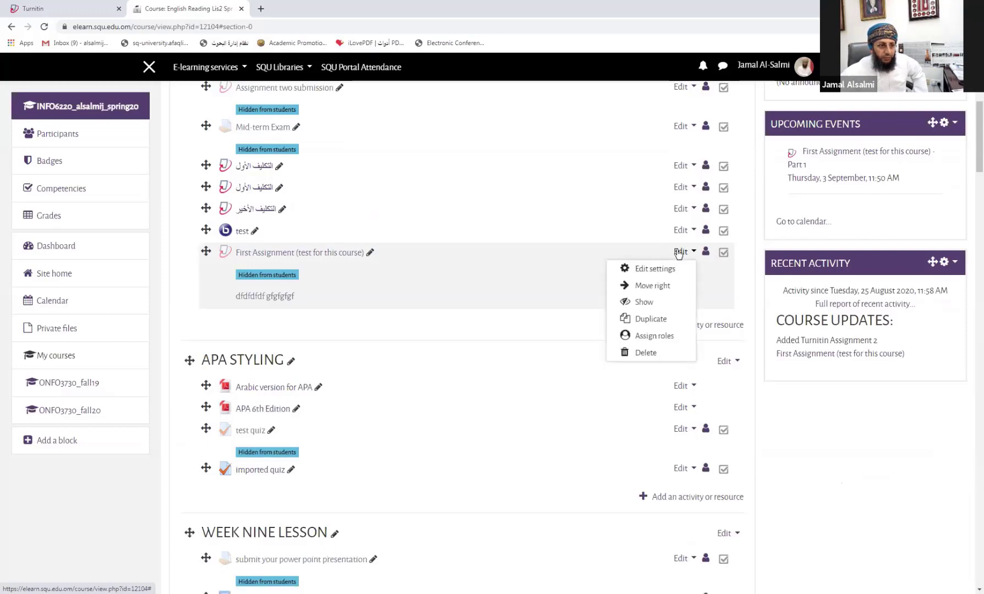
click(642, 303)
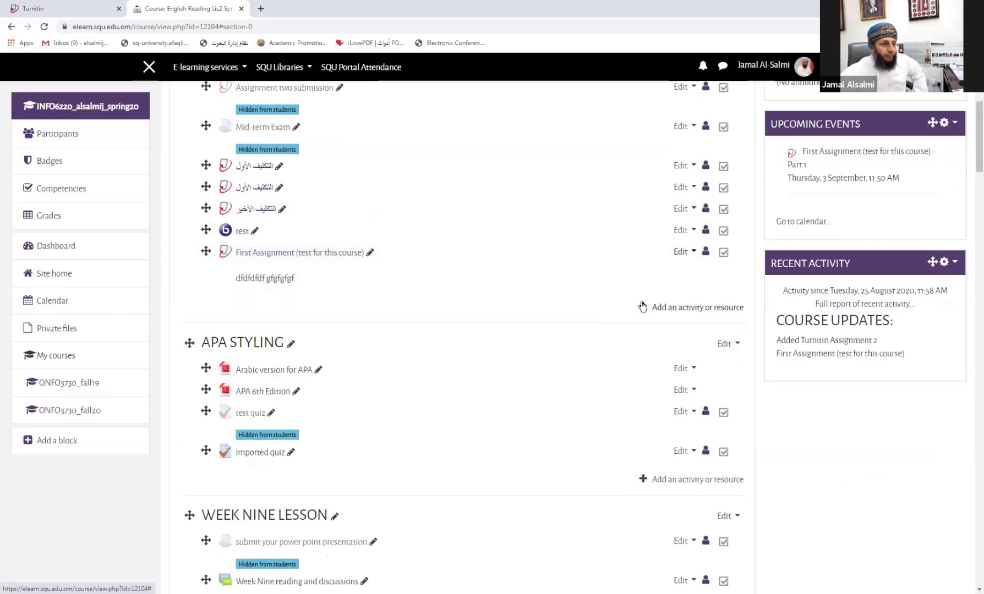
scroll(633, 302, up, 6)
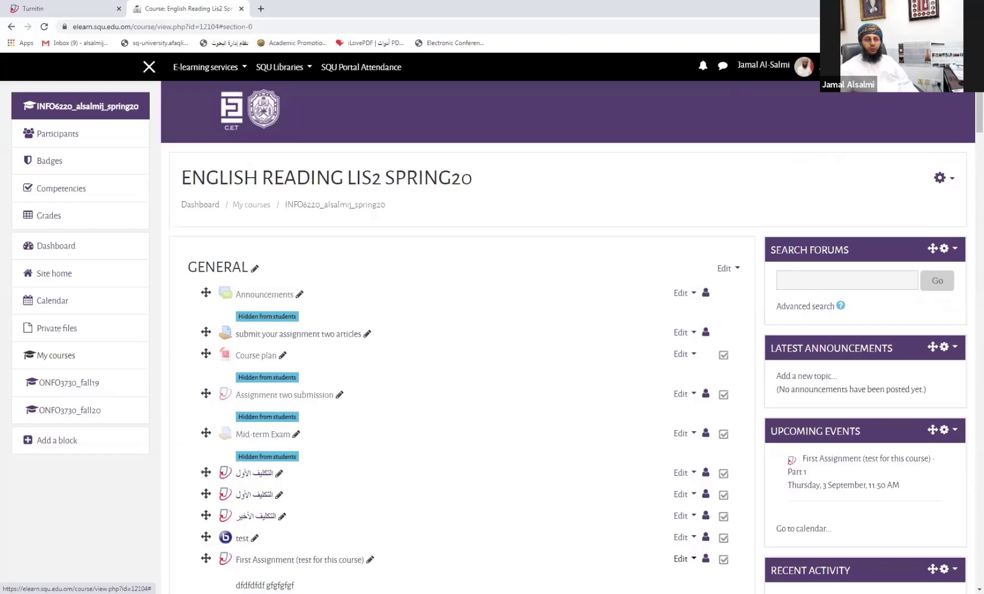
click(818, 67)
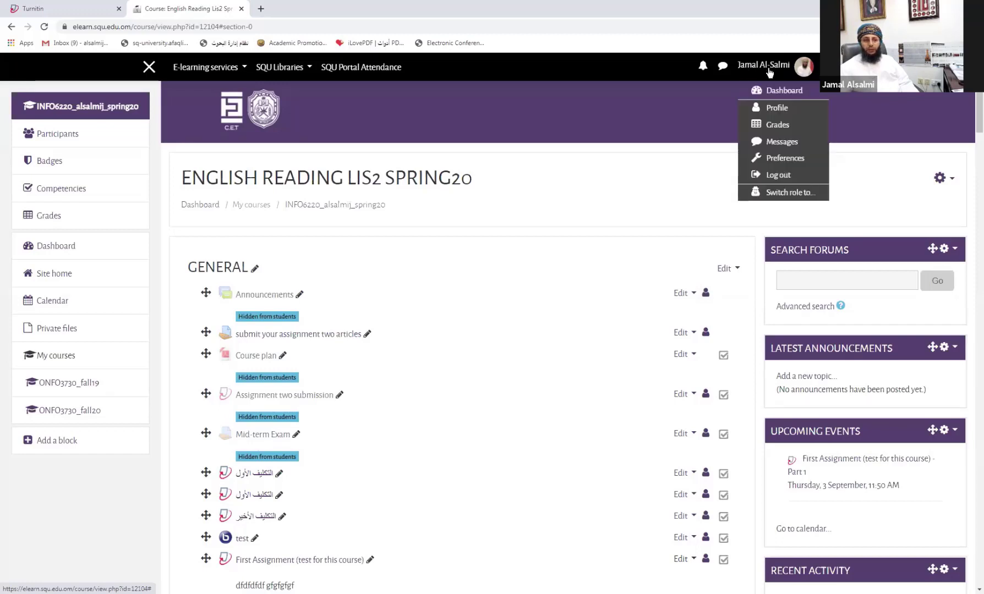
click(788, 196)
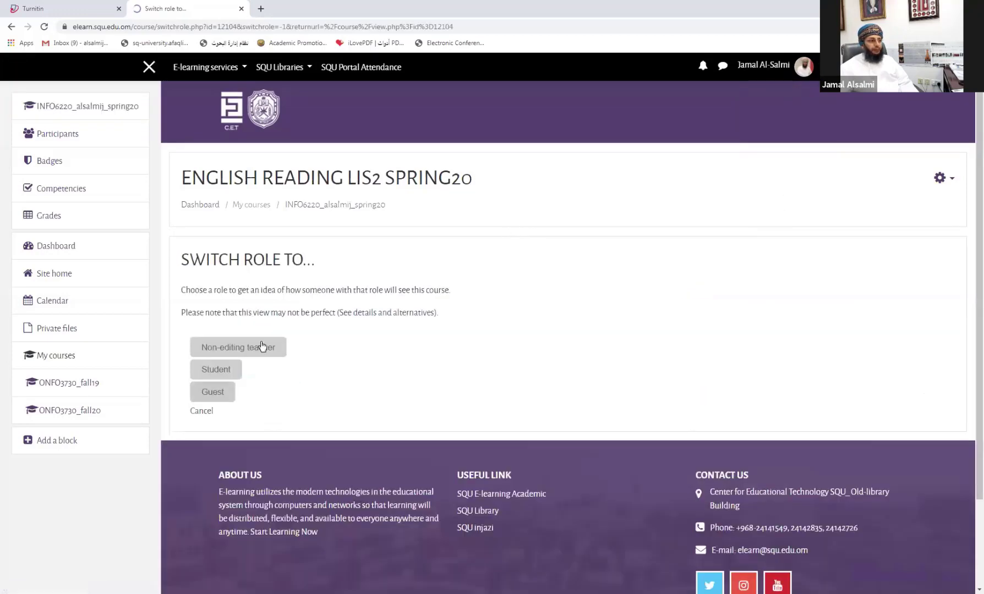
Step: Switch to the Student role and open First Assignment (test for this course)
click(216, 368)
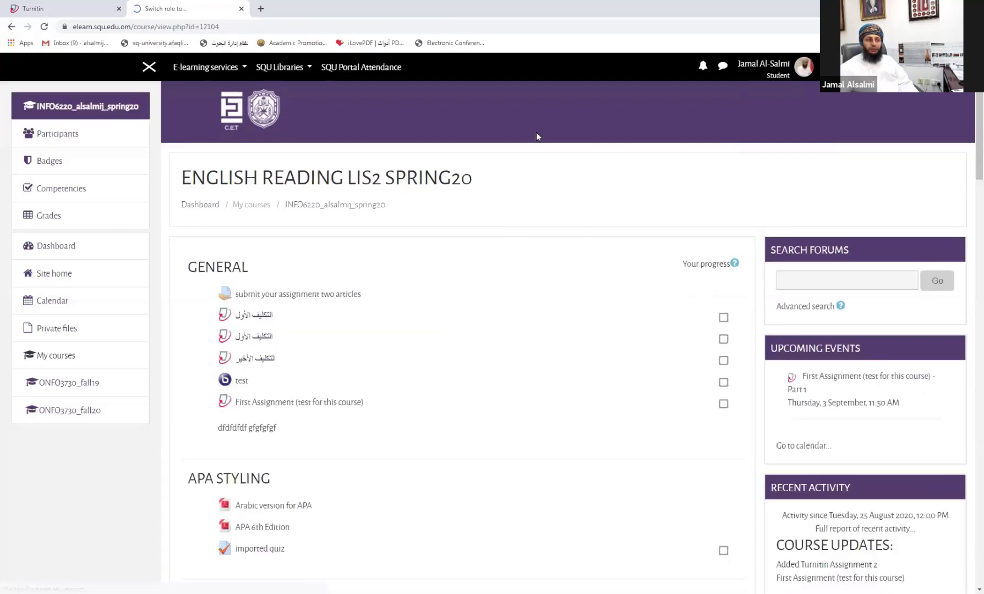
scroll(359, 150, down, 2)
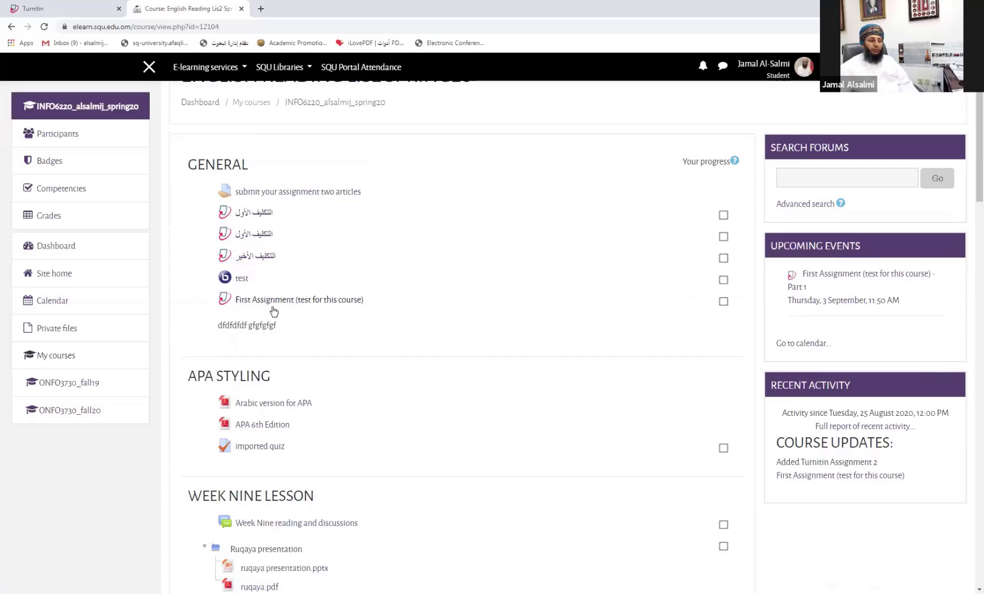
scroll(268, 313, up, 2)
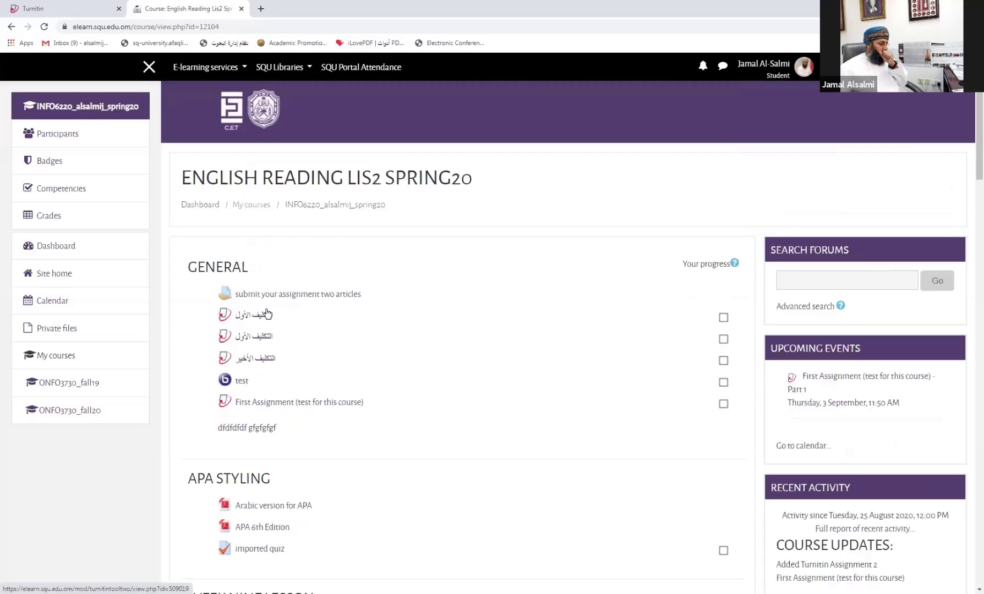
scroll(268, 314, down, 4)
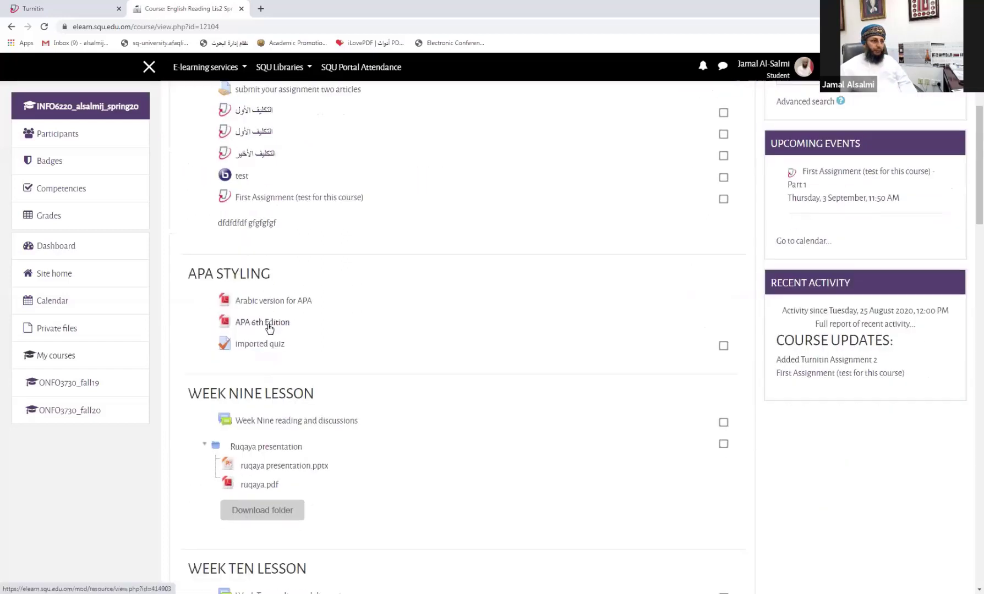
click(285, 199)
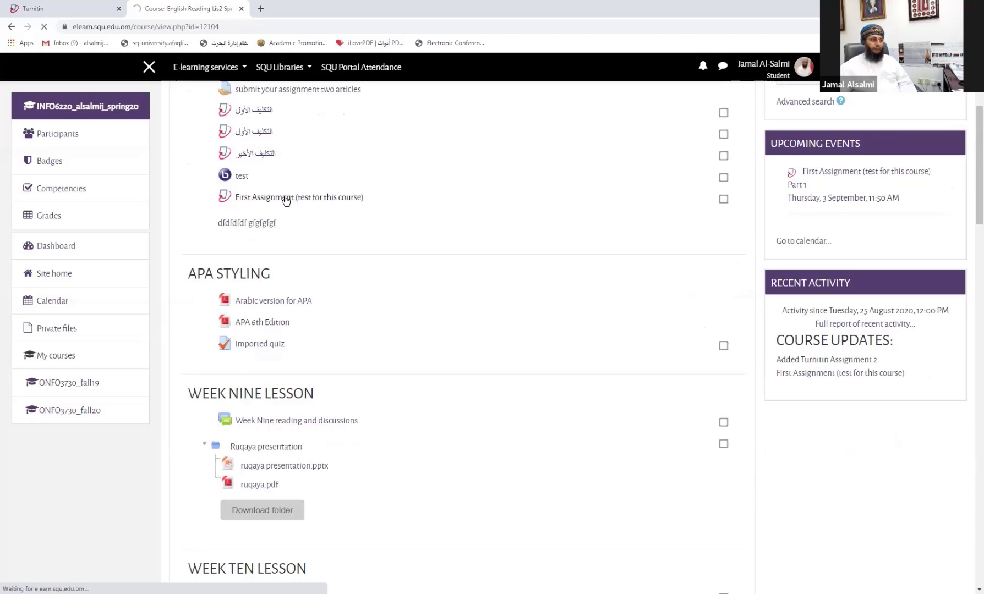
Step: Choose Submit Paper for Part 1 in the My Submissions table
scroll(285, 201, down, 3)
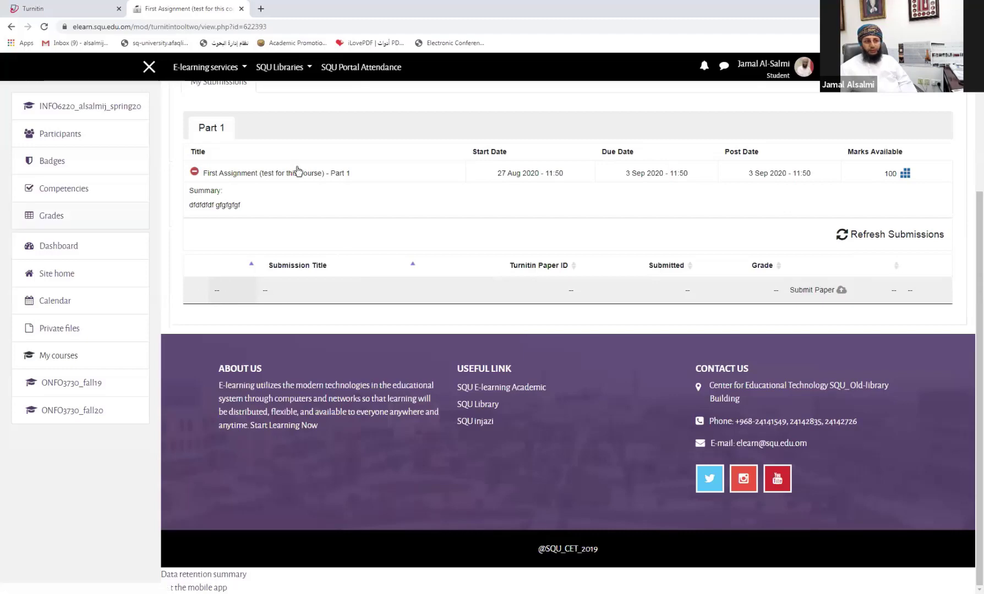
scroll(773, 171, up, 1)
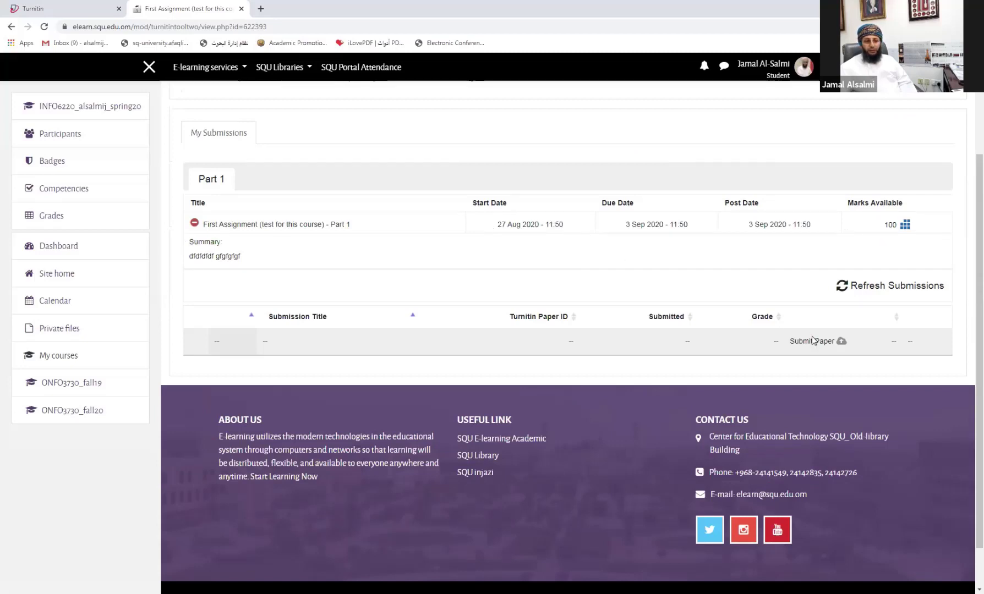
scroll(804, 337, down, 1)
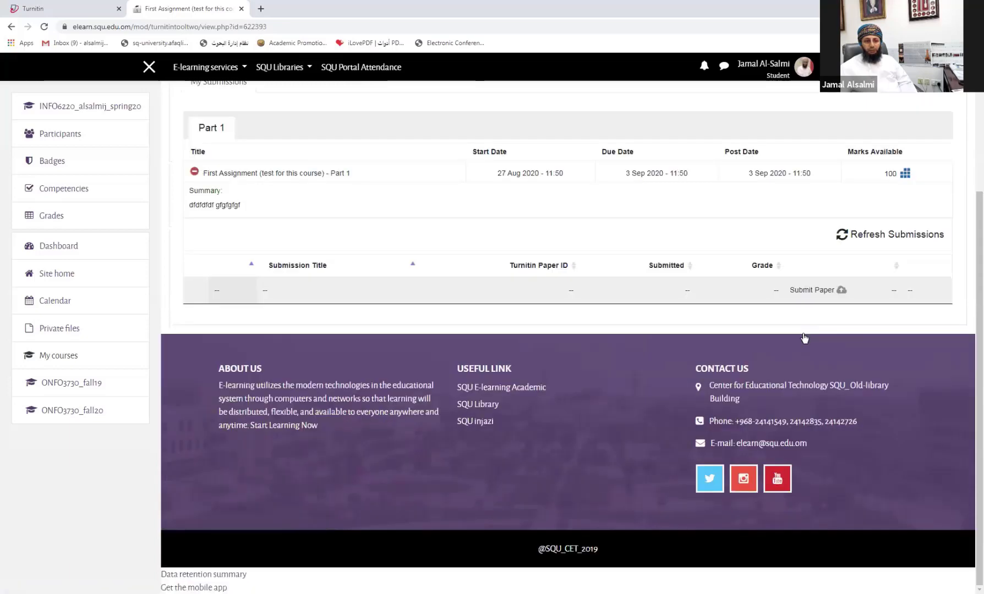
click(803, 290)
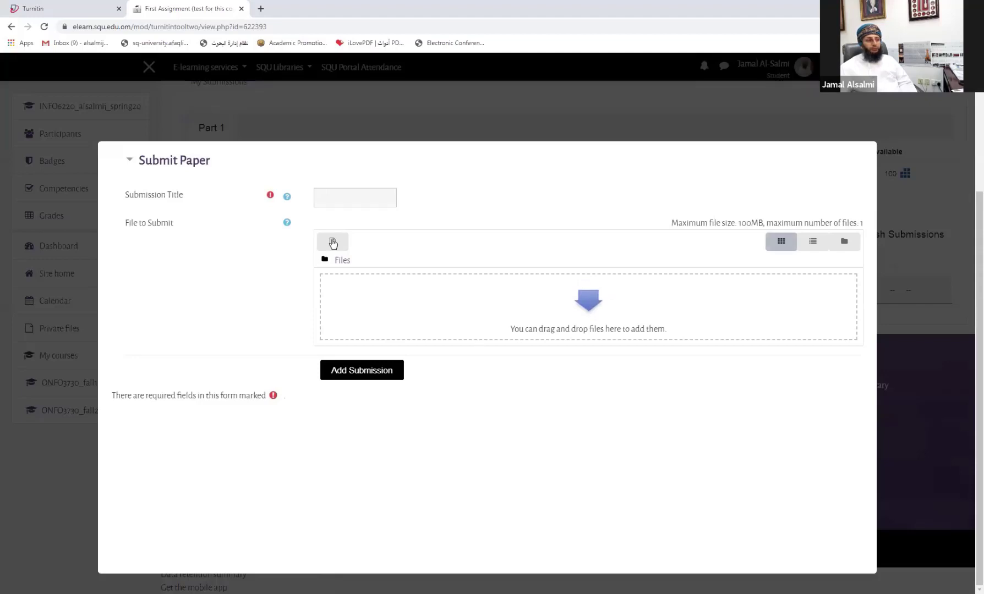
Step: Upload exhibition (1).docx from the computer as the paper file
click(332, 241)
click(336, 334)
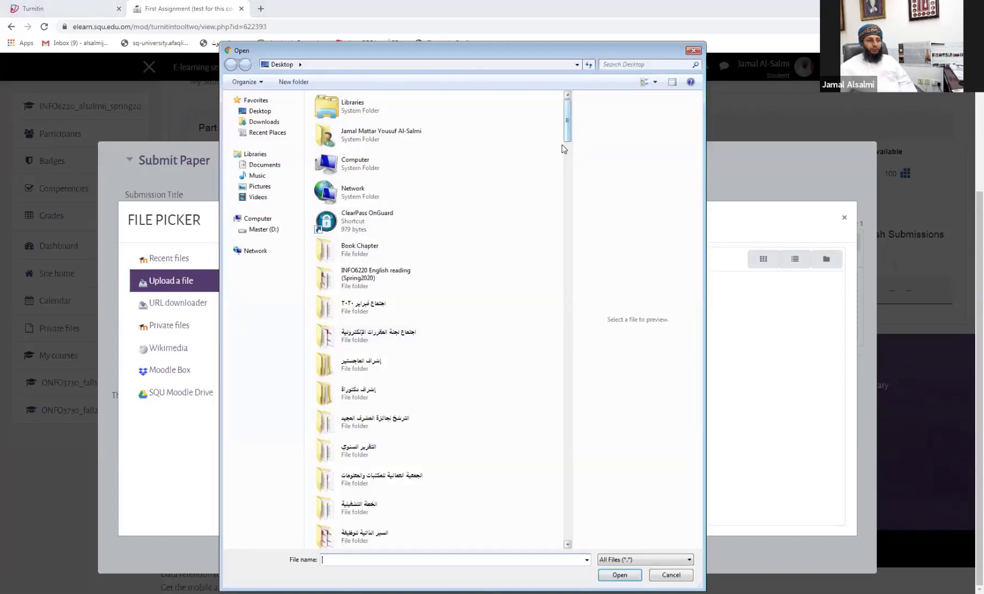
drag(566, 123, 549, 332)
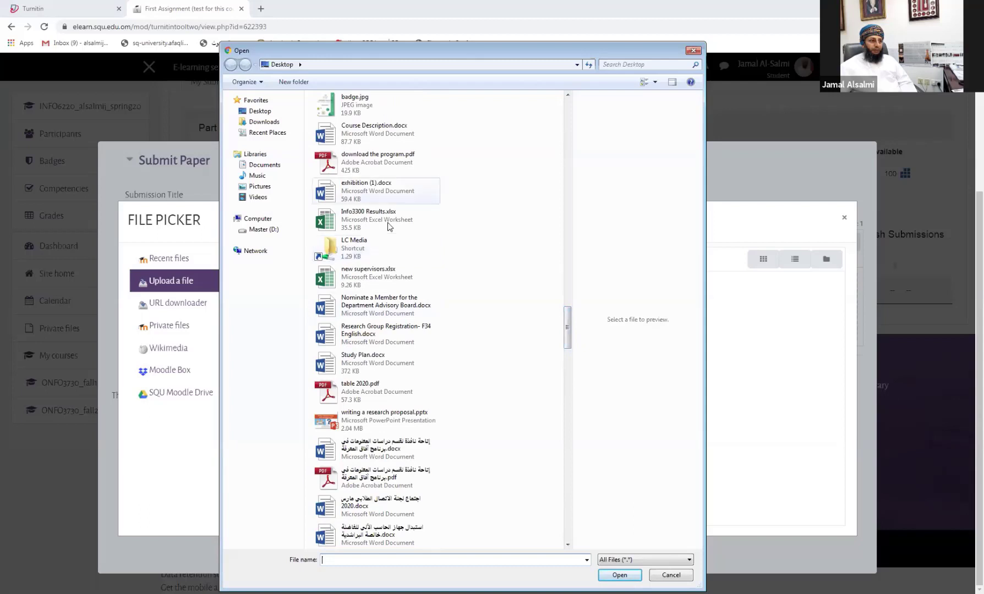
double_click(354, 188)
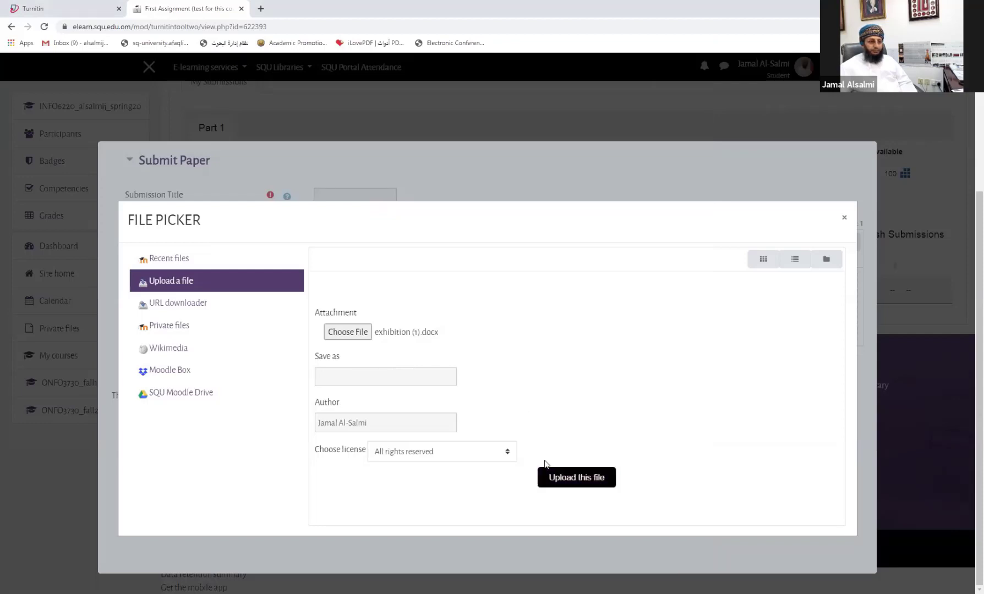
click(567, 481)
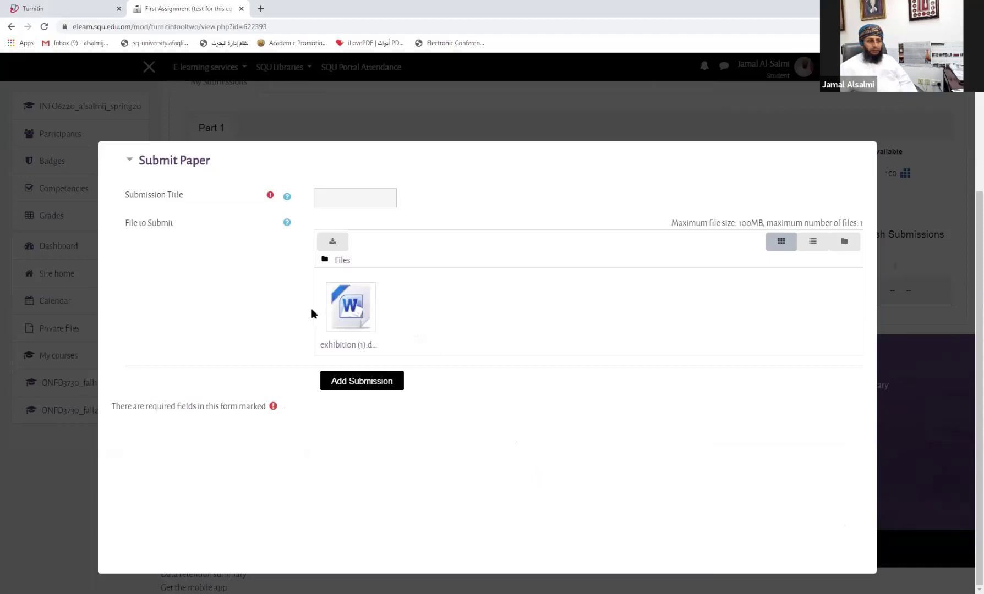
Step: Title the submission 'my assignmet' and submit it to Turnitin
click(350, 386)
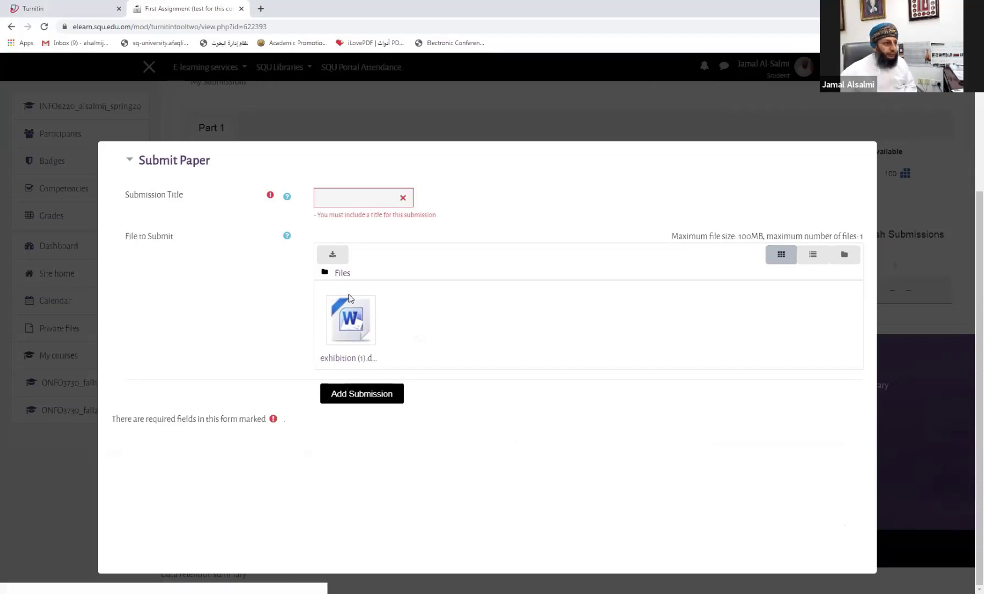
click(345, 201)
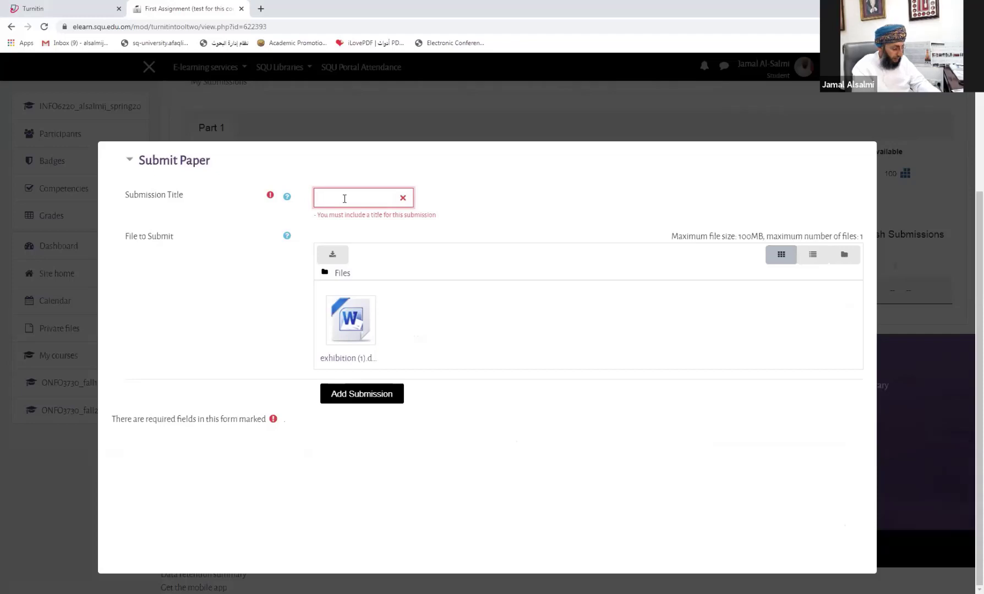
text(my assignmet)
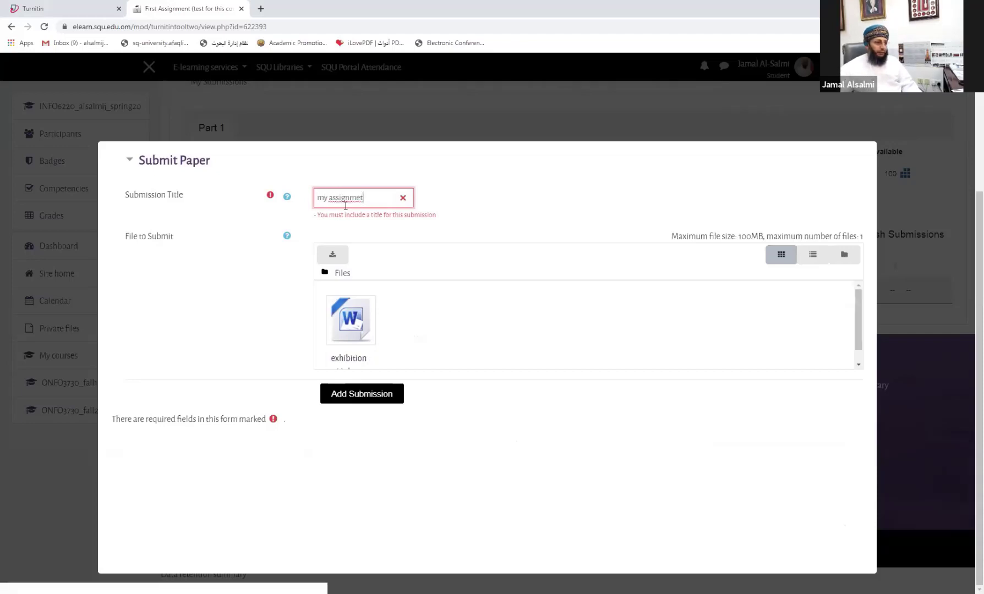
click(357, 397)
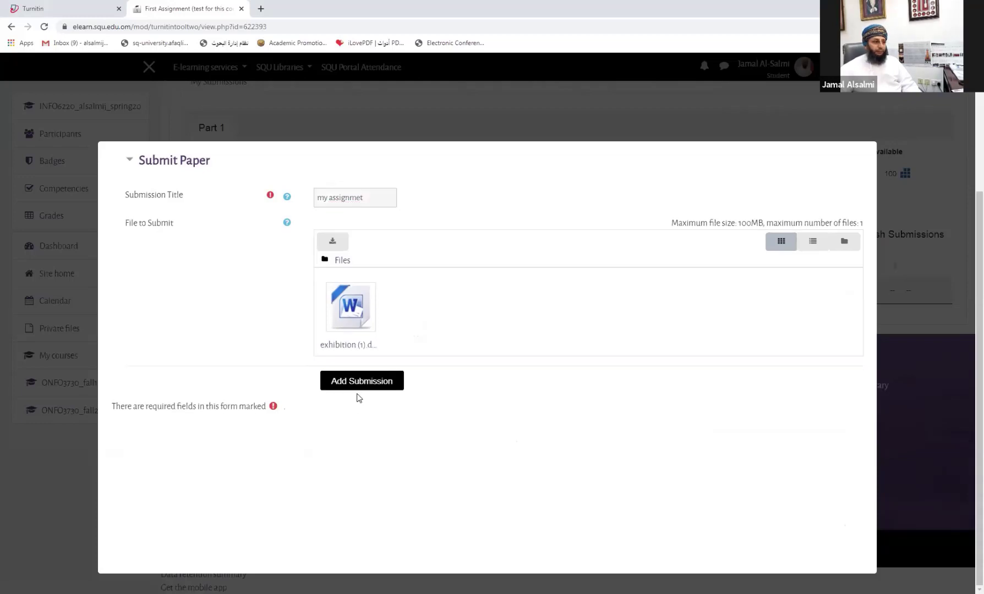
click(368, 382)
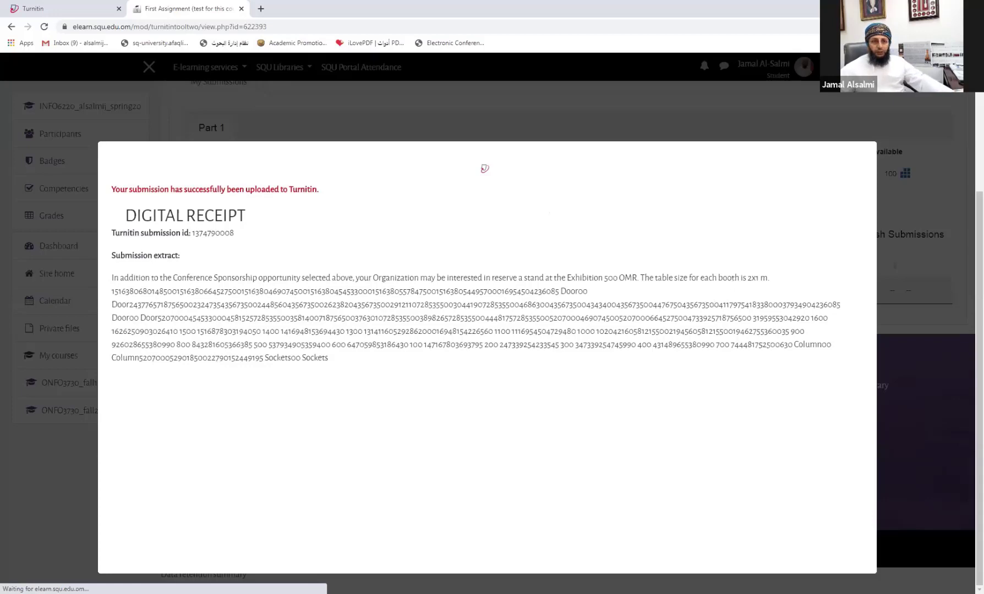
Step: Close the Turnitin digital receipt and view the My Submissions table
scroll(156, 77, up, 3)
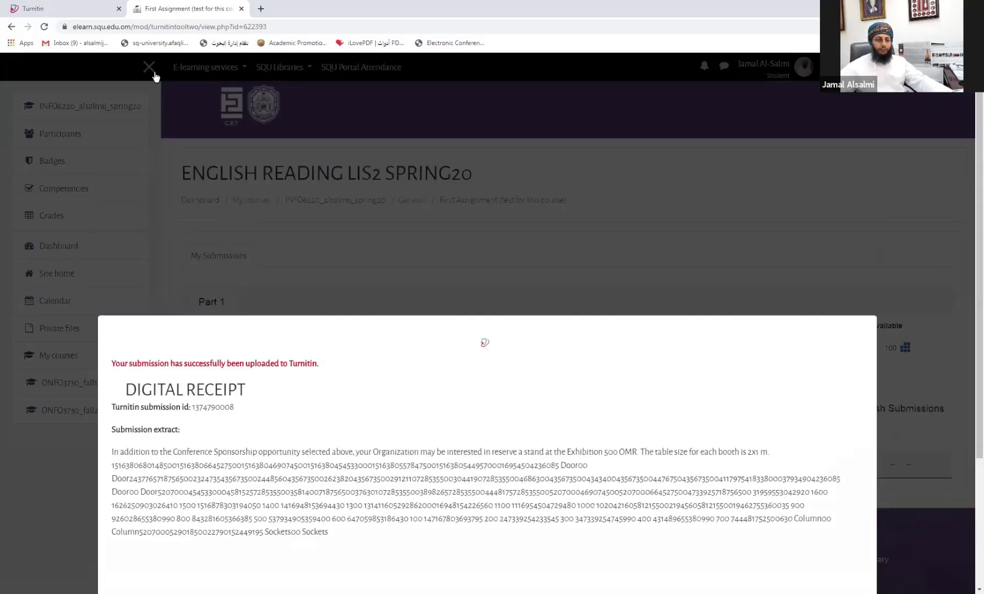
click(156, 77)
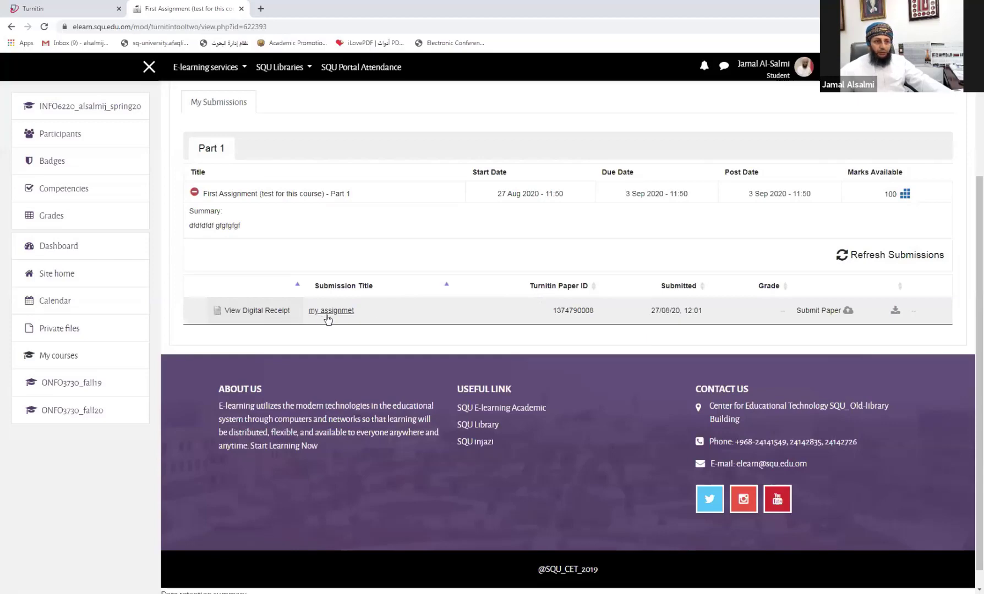
scroll(328, 319, up, 3)
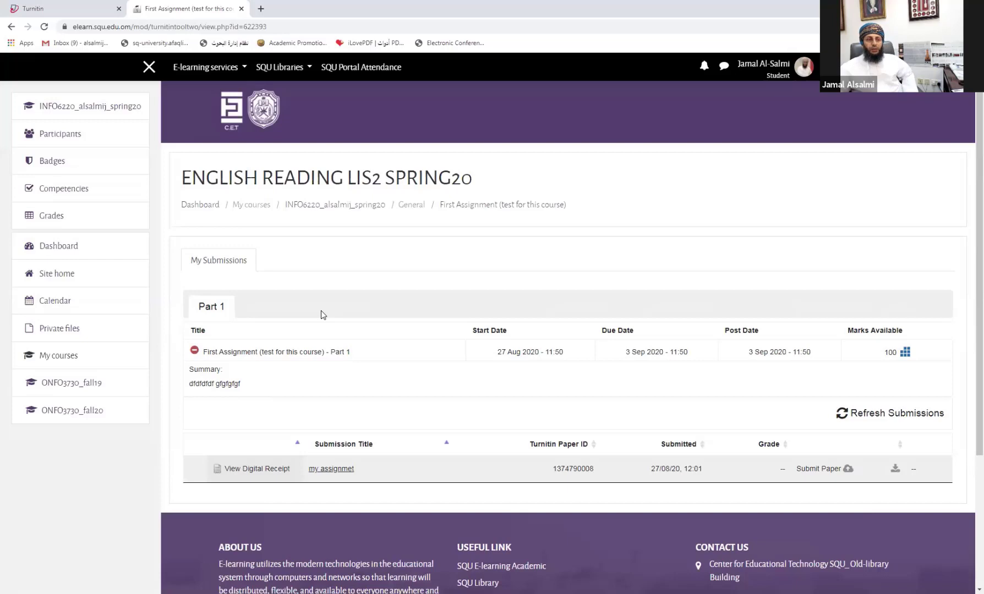
click(818, 70)
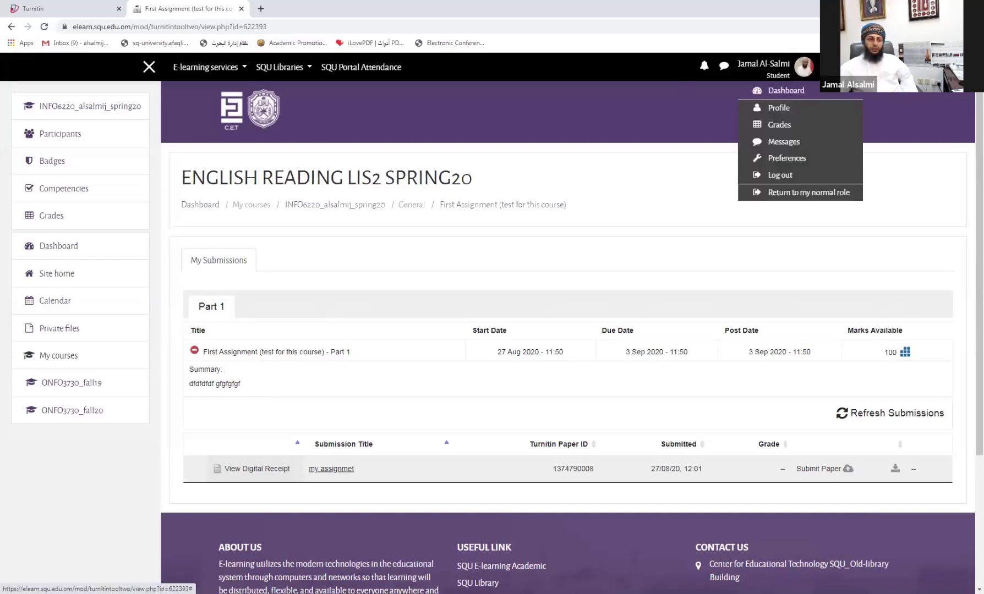
click(786, 198)
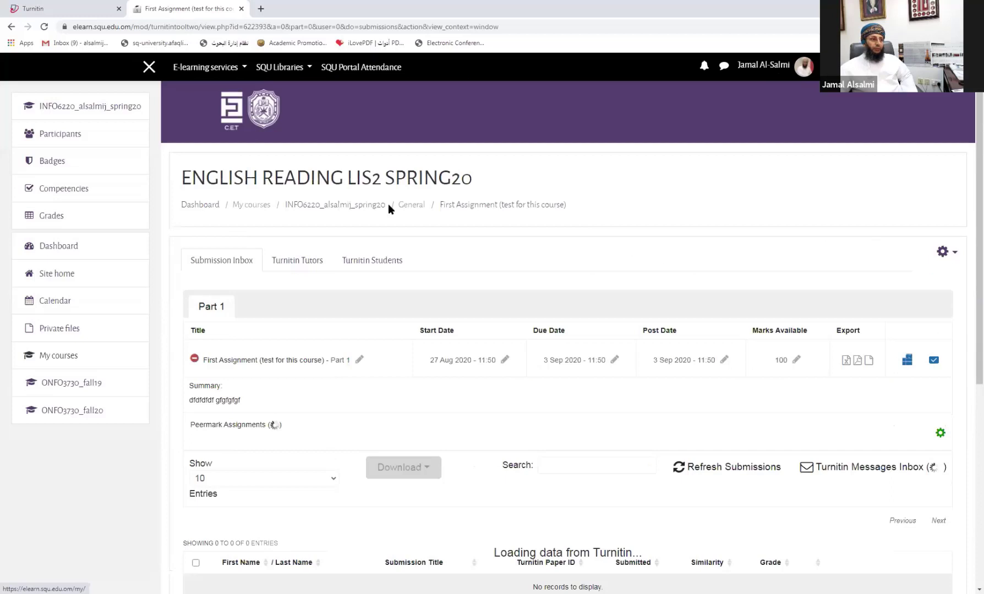
click(342, 208)
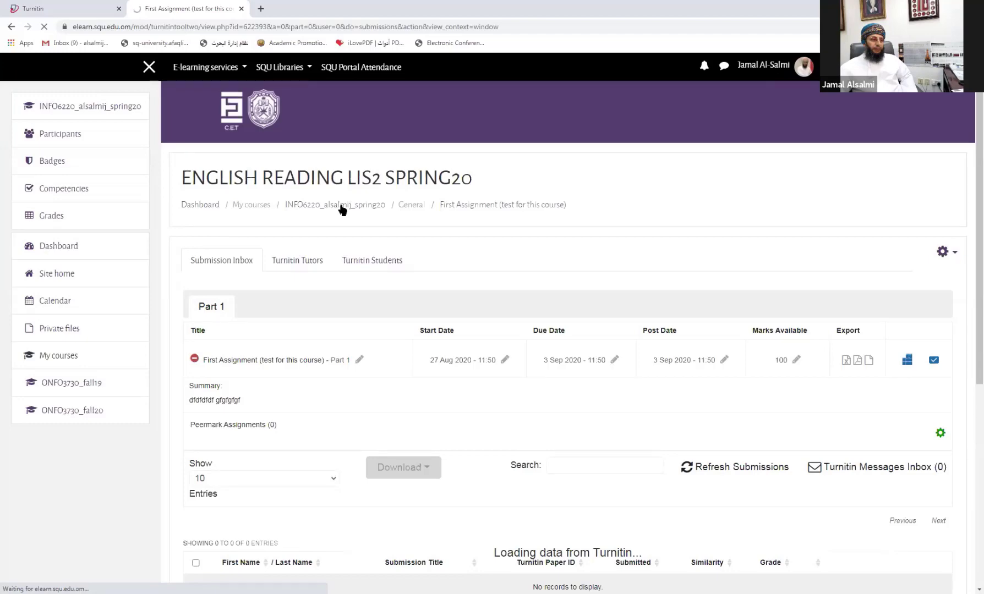
click(342, 210)
scroll(342, 209, down, 5)
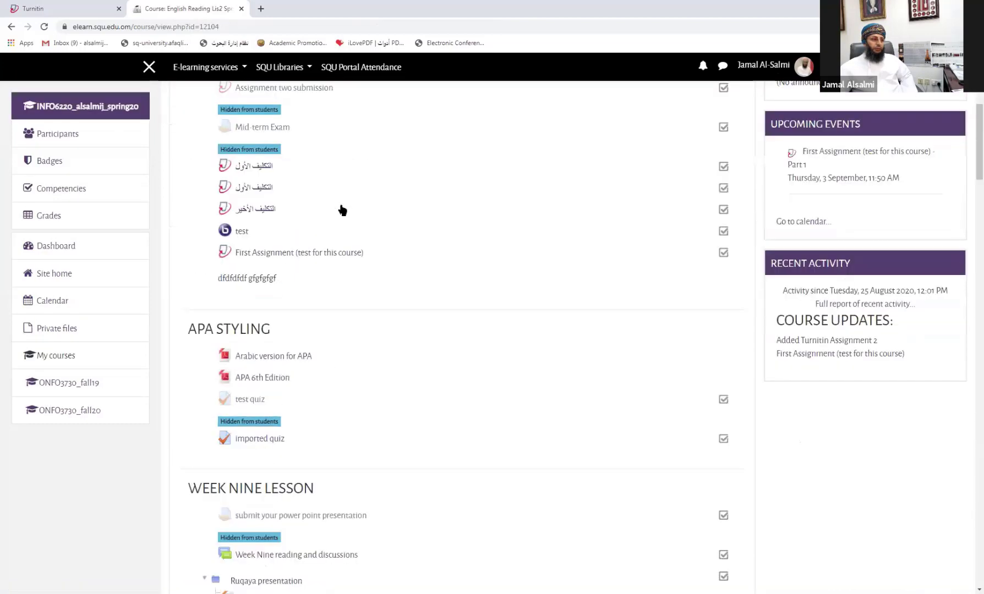
scroll(340, 211, down, 2)
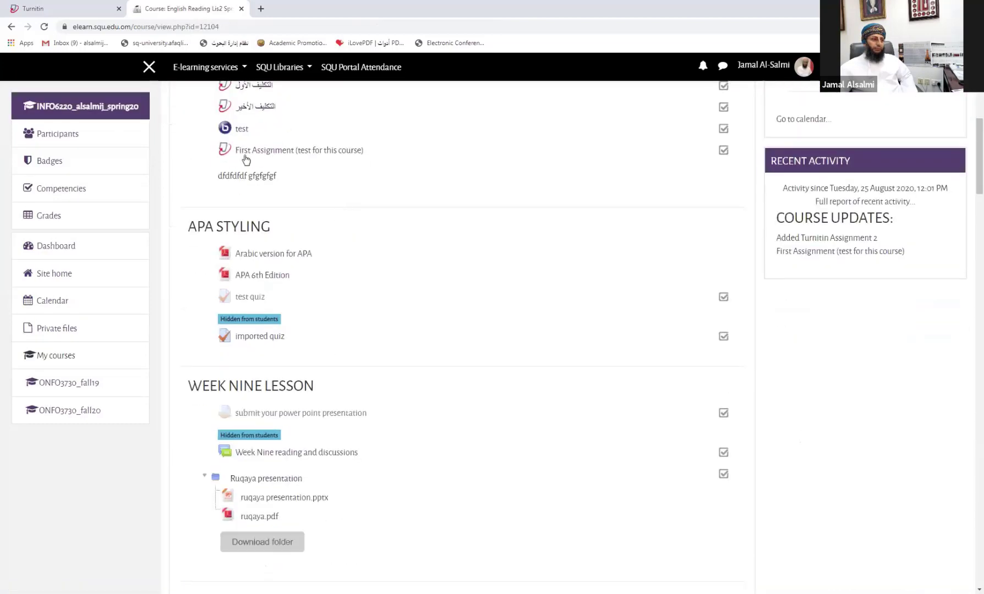
click(276, 153)
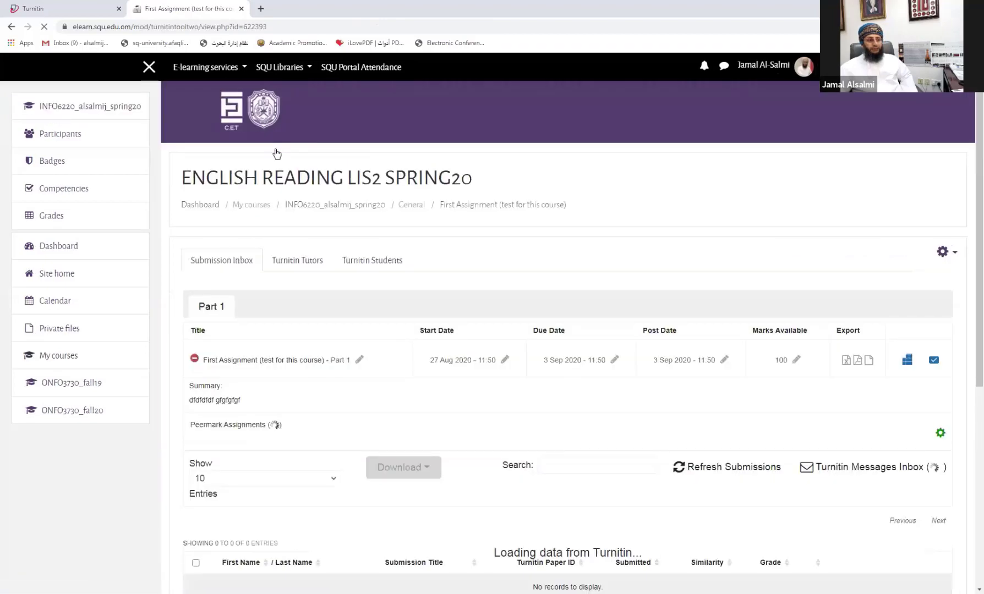
scroll(278, 155, down, 2)
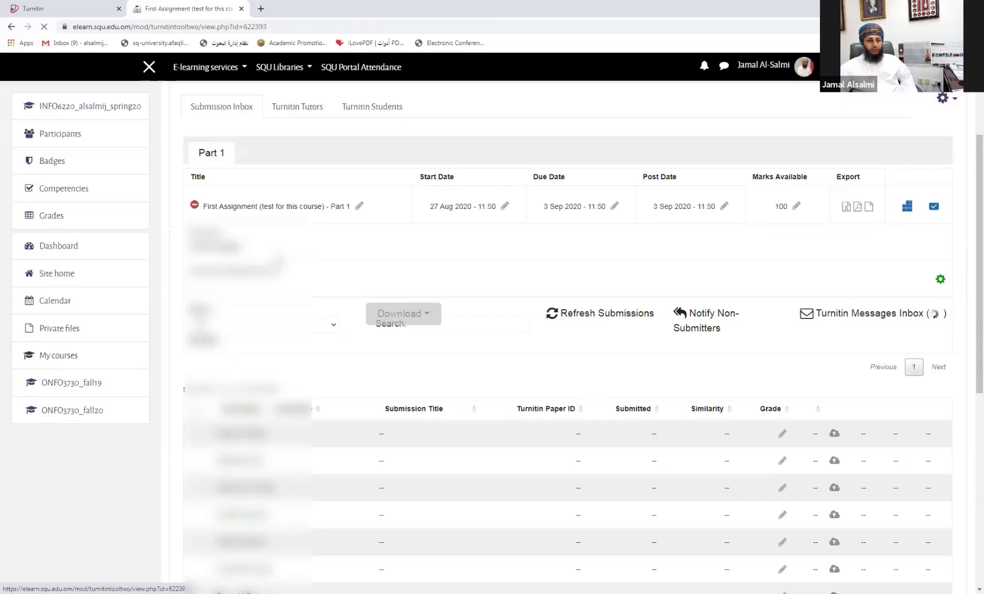
Step: Open the 'my assignmet' paper in Feedback Studio via its grade pencil icon
scroll(275, 261, down, 4)
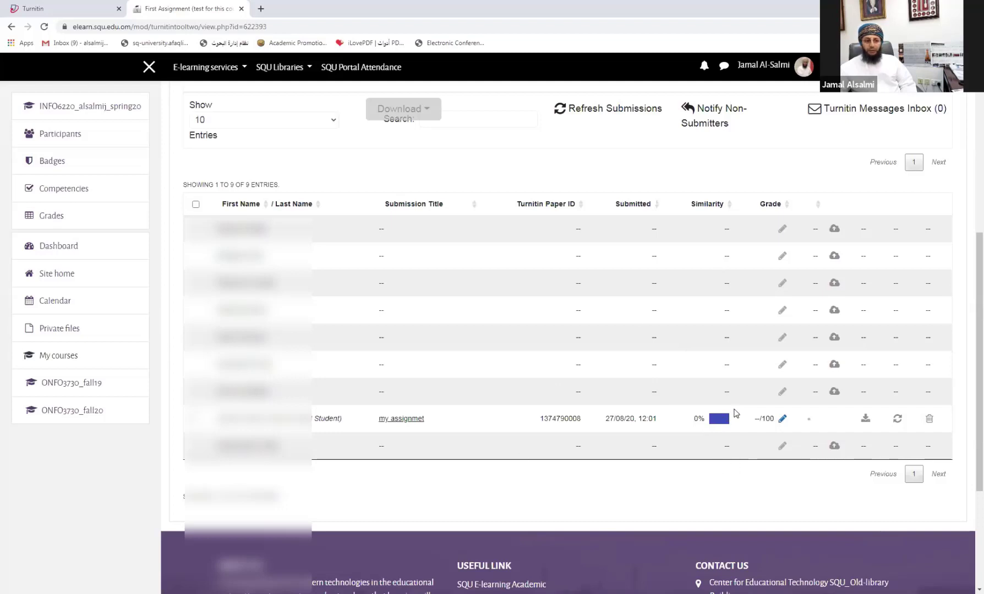
click(782, 418)
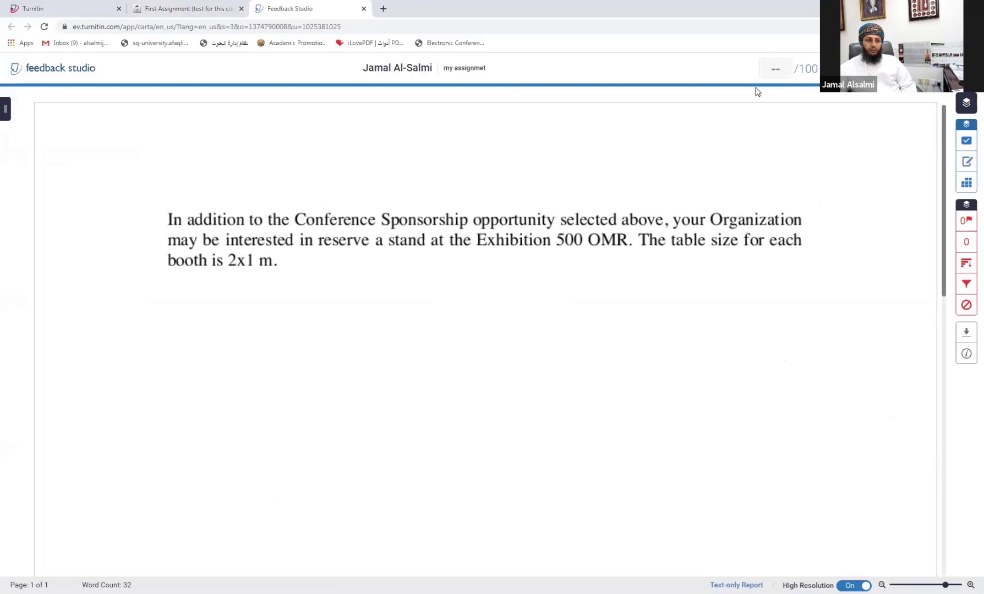
Step: Score the 'my assignmet' paper 12 out of 100 and close Feedback Studio
click(775, 69)
text(121)
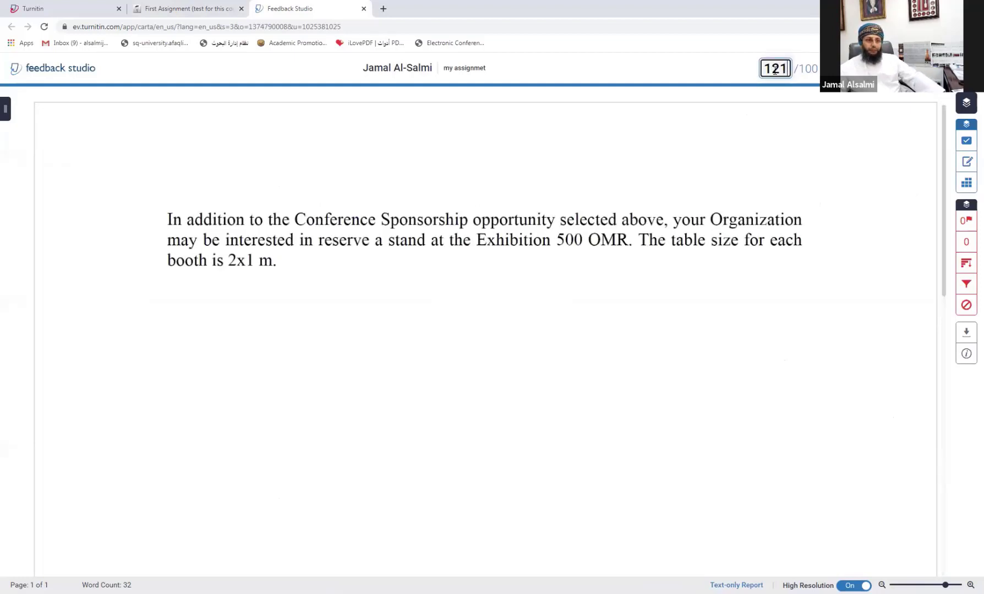
key(BackSpace)
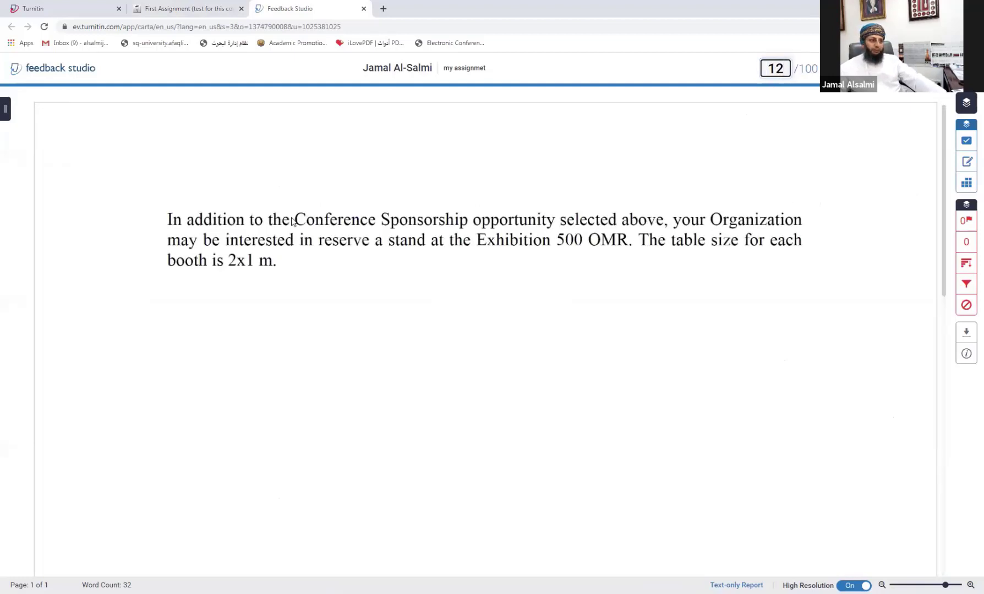
scroll(292, 220, down, 4)
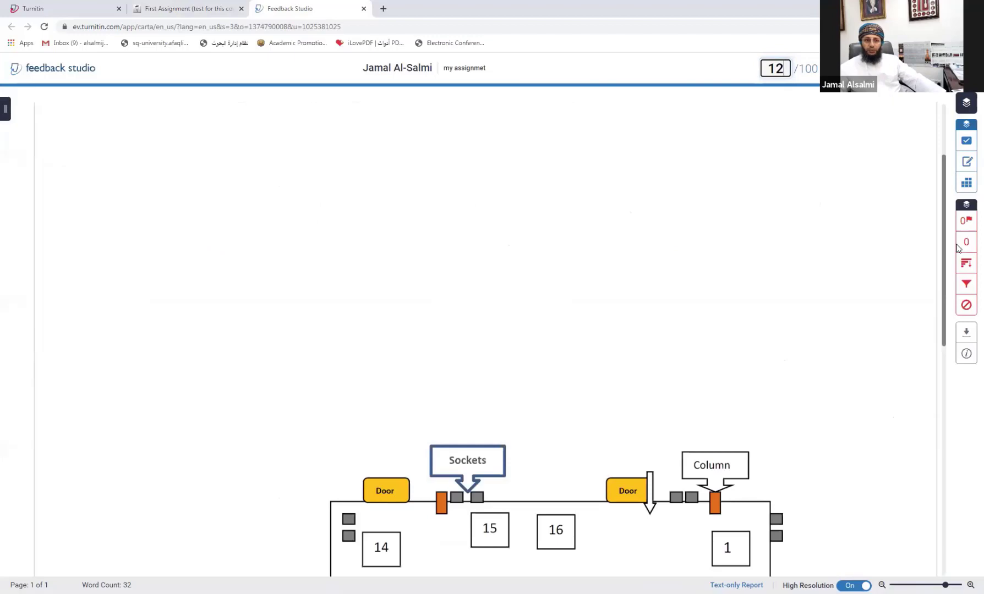
scroll(847, 178, up, 5)
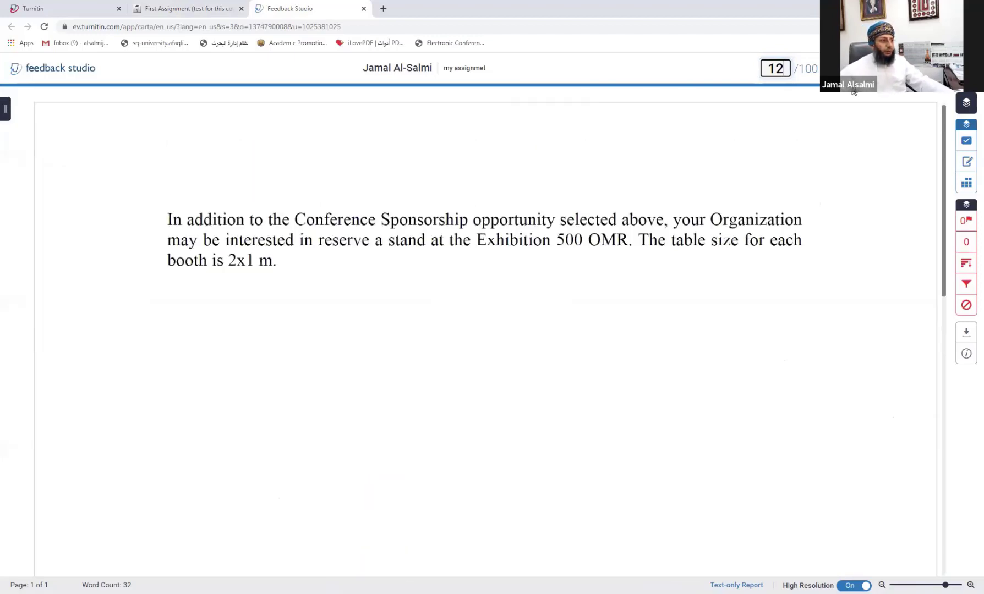
click(363, 8)
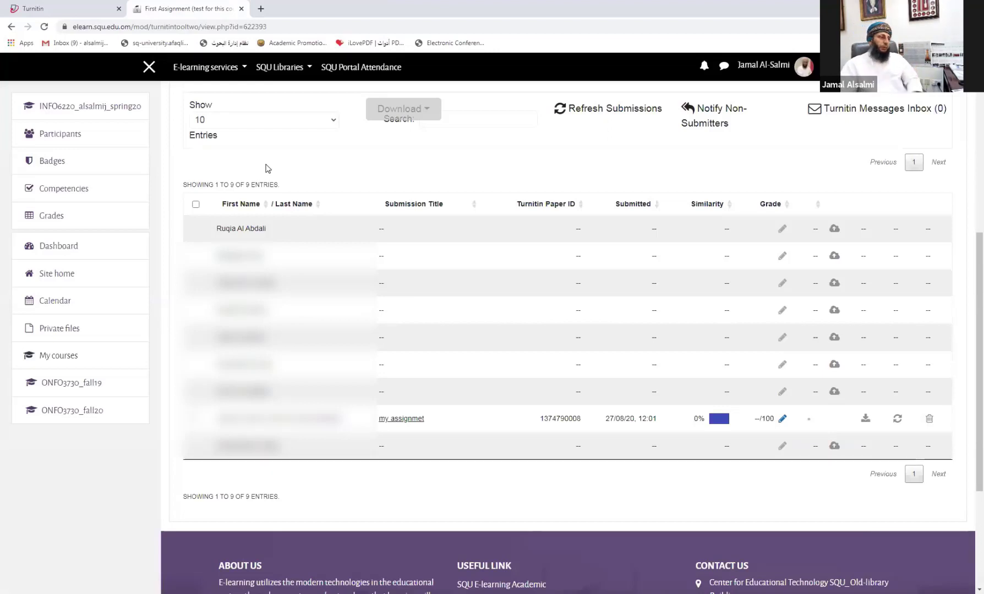
scroll(370, 204, up, 5)
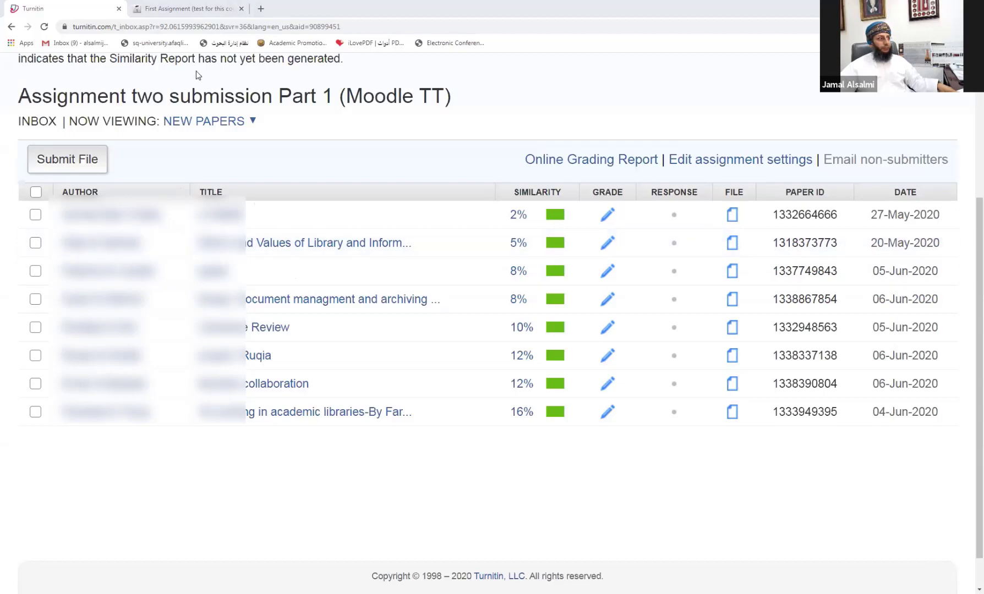
click(146, 6)
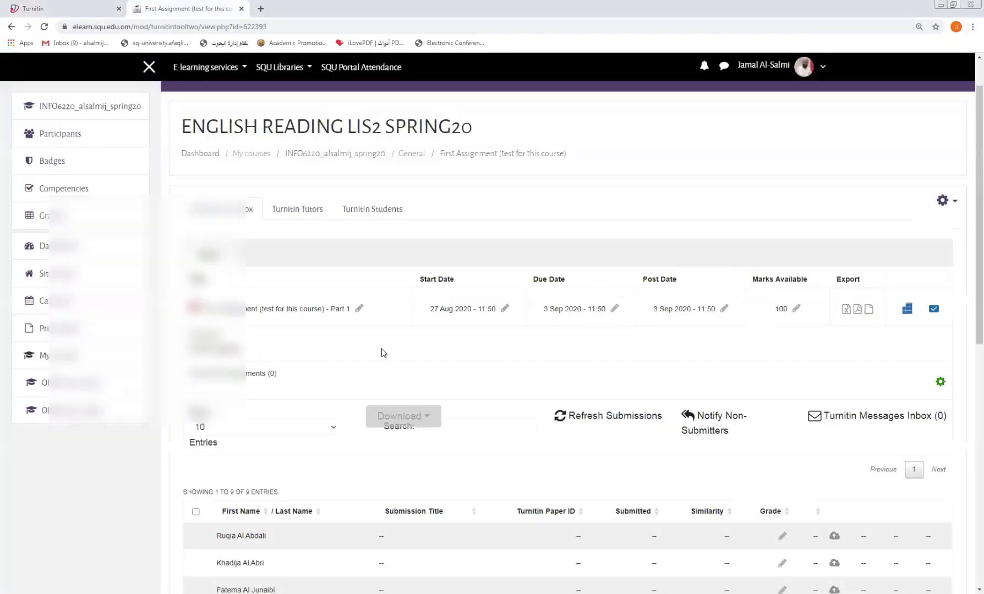
scroll(383, 353, down, 2)
scroll(384, 353, up, 3)
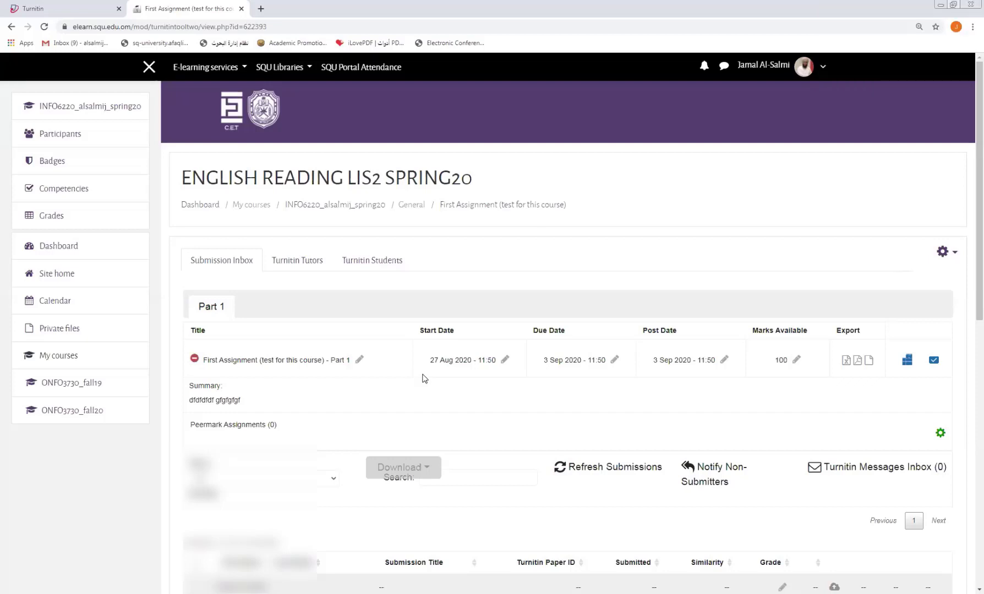
click(312, 209)
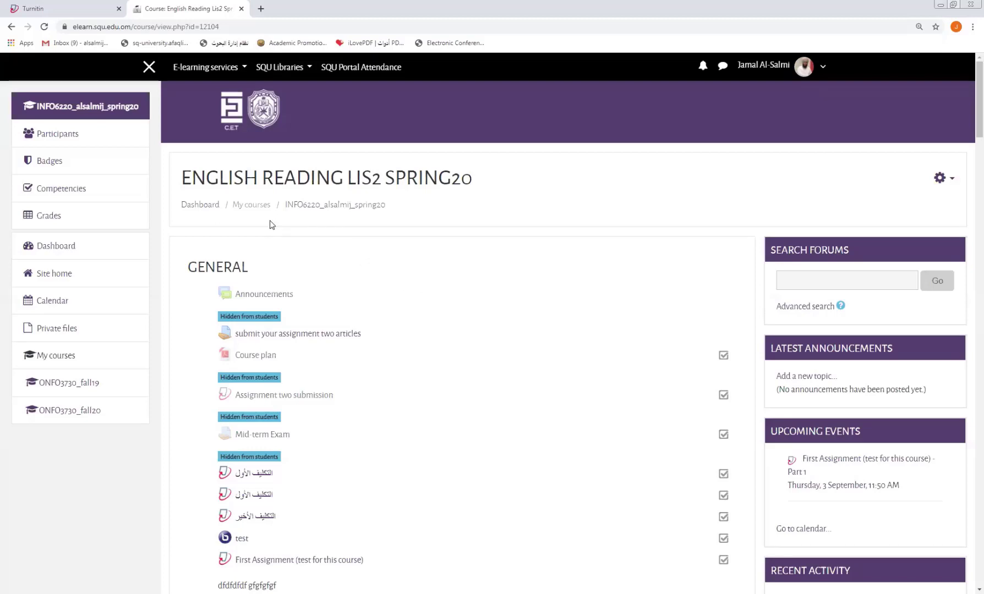
Step: Turn editing on for the ENGLISH READING LIS2 SPRING20 course, then return to the Turnitin tab
scroll(255, 264, down, 5)
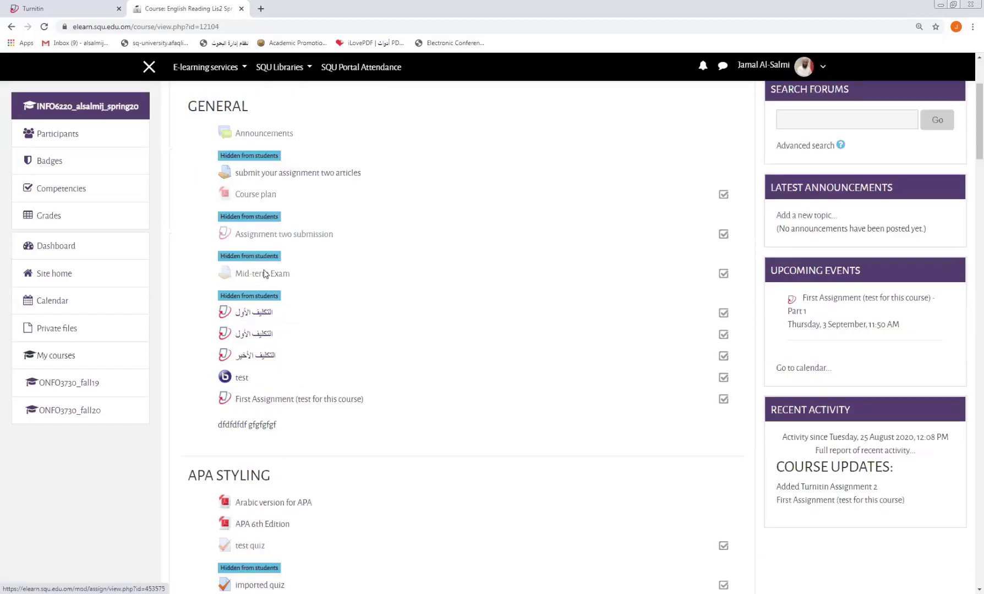
scroll(637, 247, up, 4)
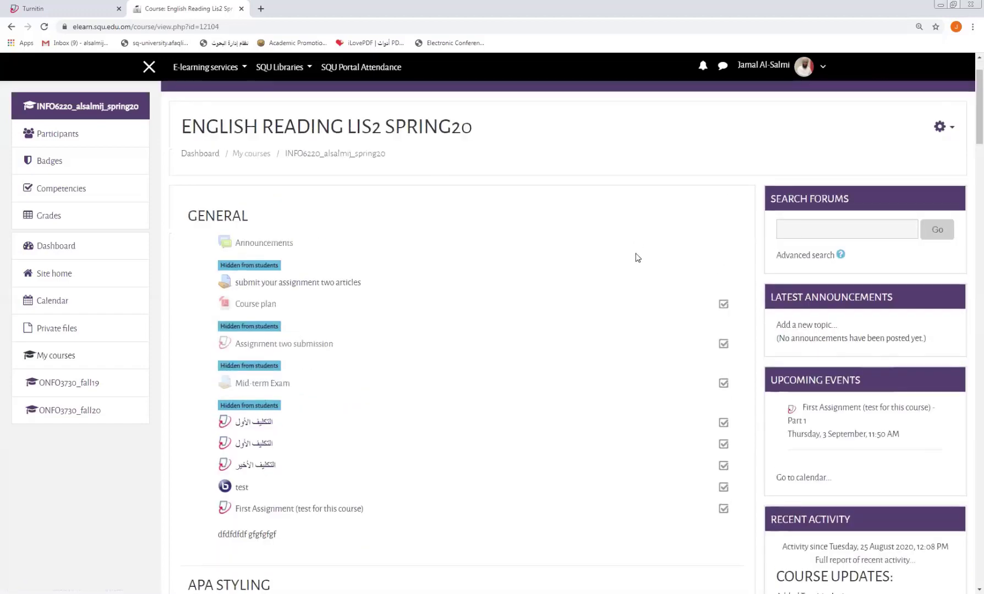
click(949, 131)
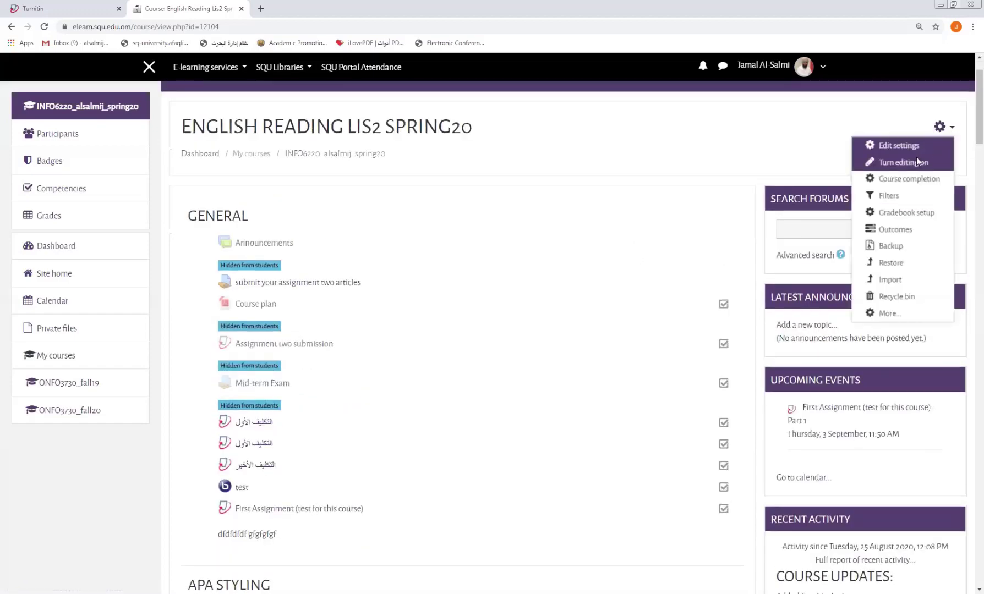
click(795, 183)
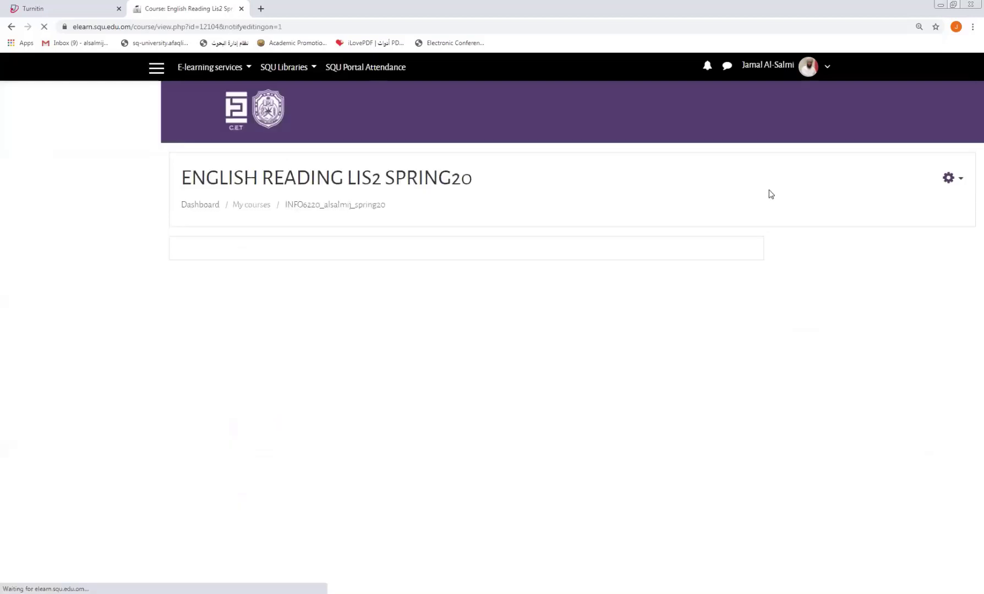
click(63, 10)
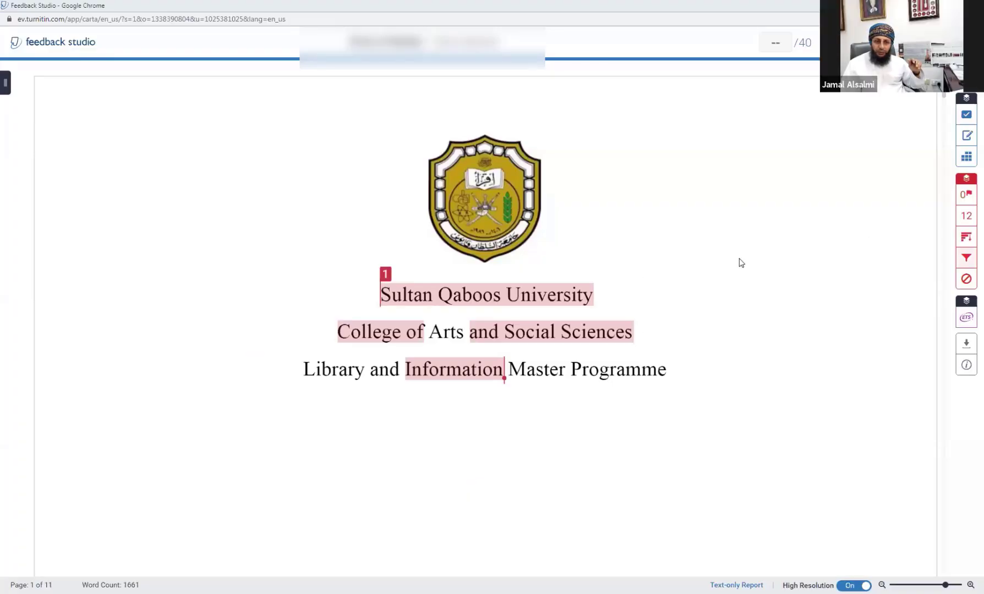
Step: In Filters and Settings, tick Exclude Quotes alongside Exclude Bibliography
click(964, 263)
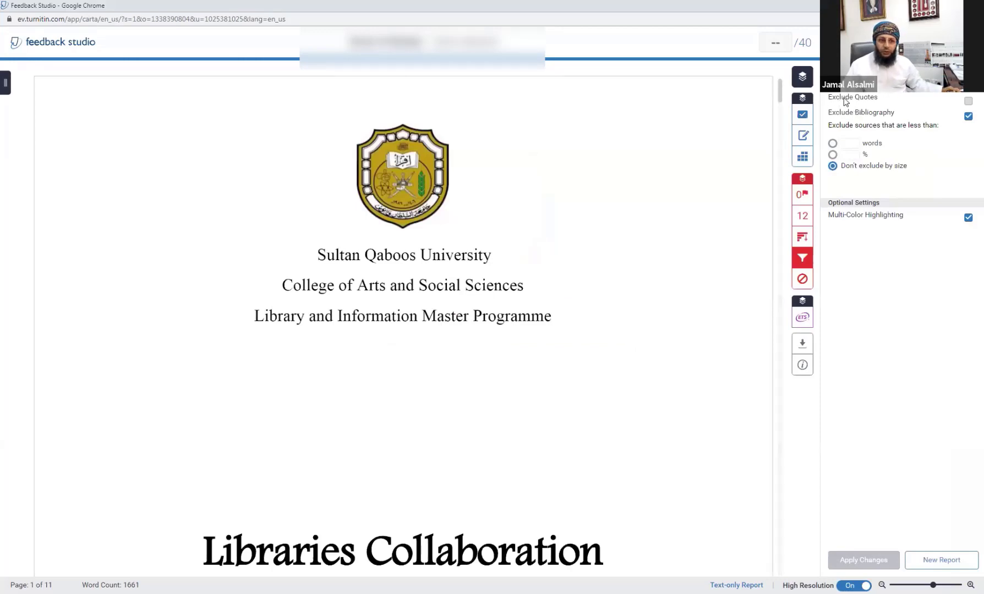
click(968, 116)
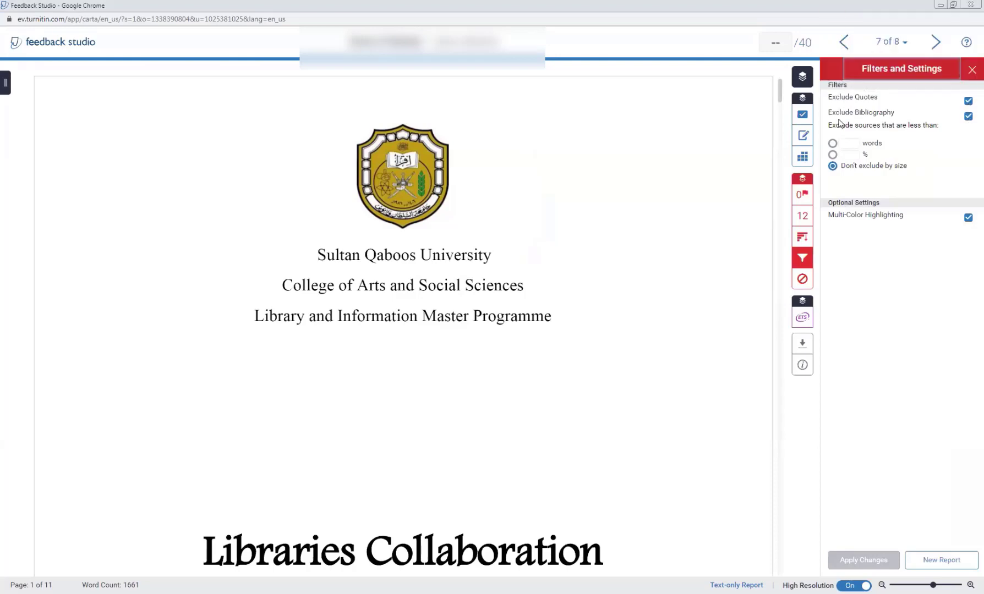